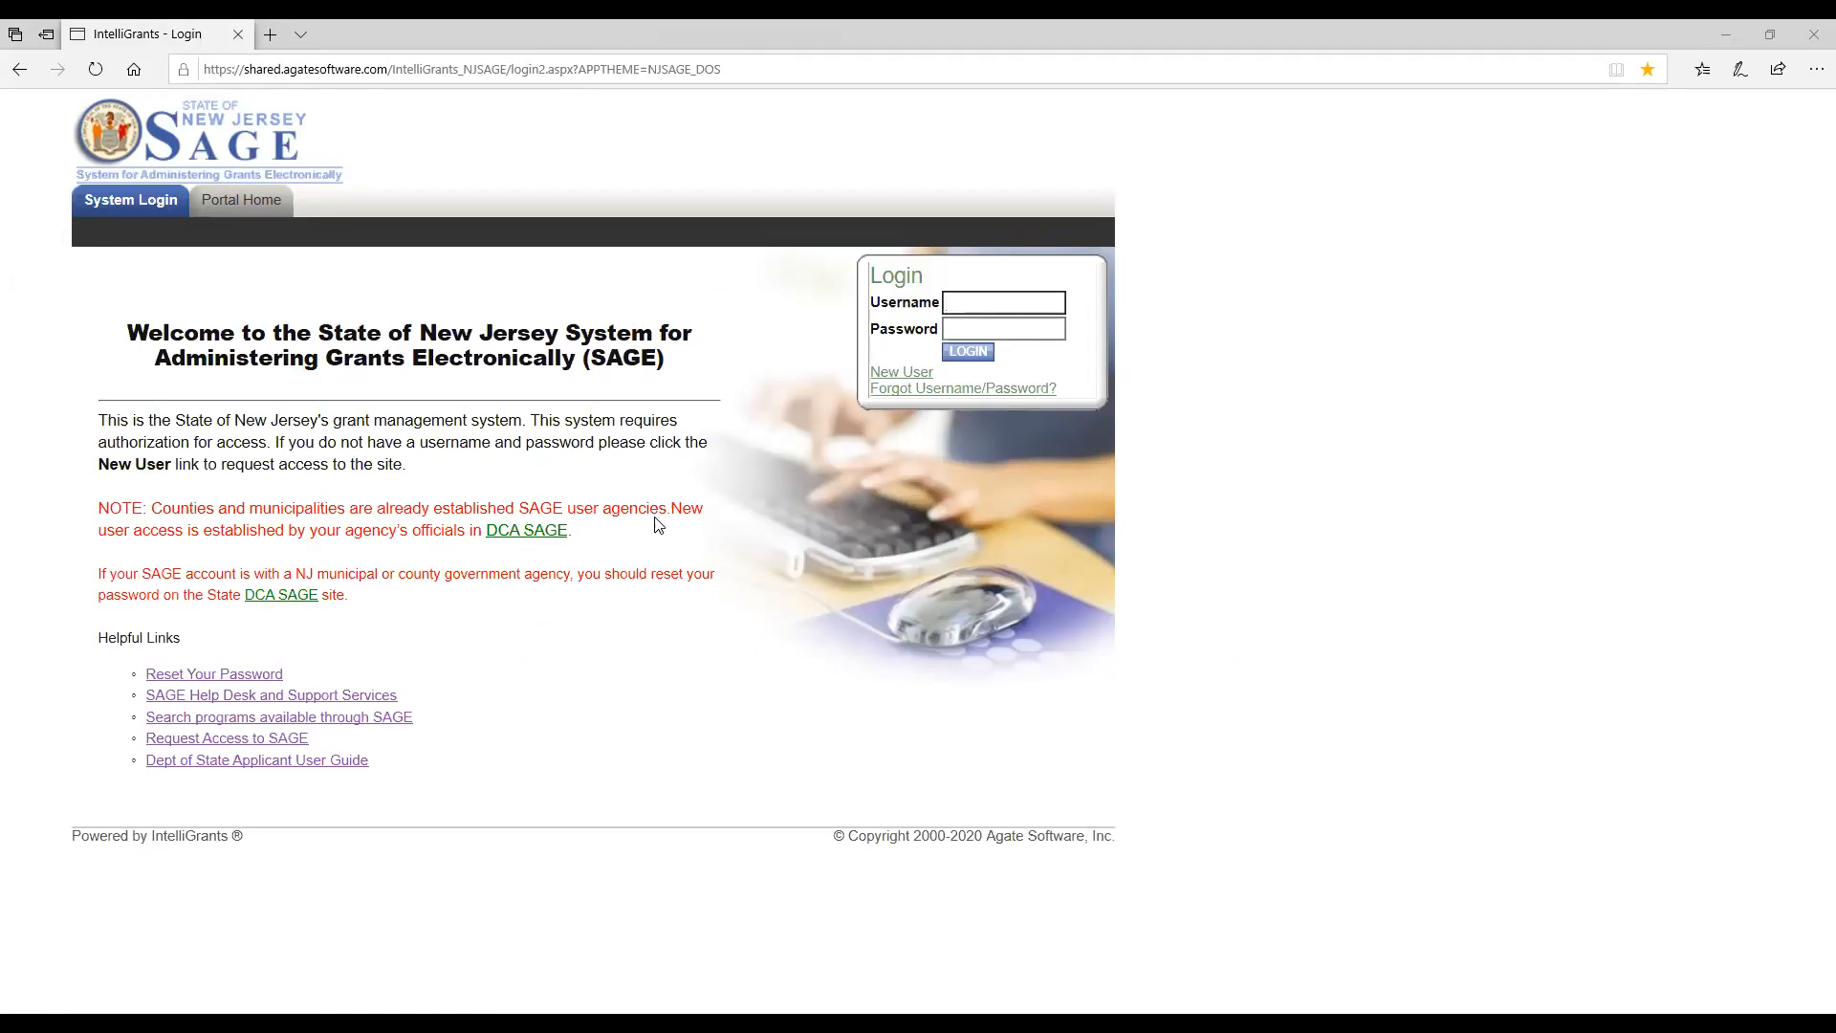
Log in to SAGE with the authorized official's saved username and password.
{"action": "left_click", "coordinate": [966, 301]}
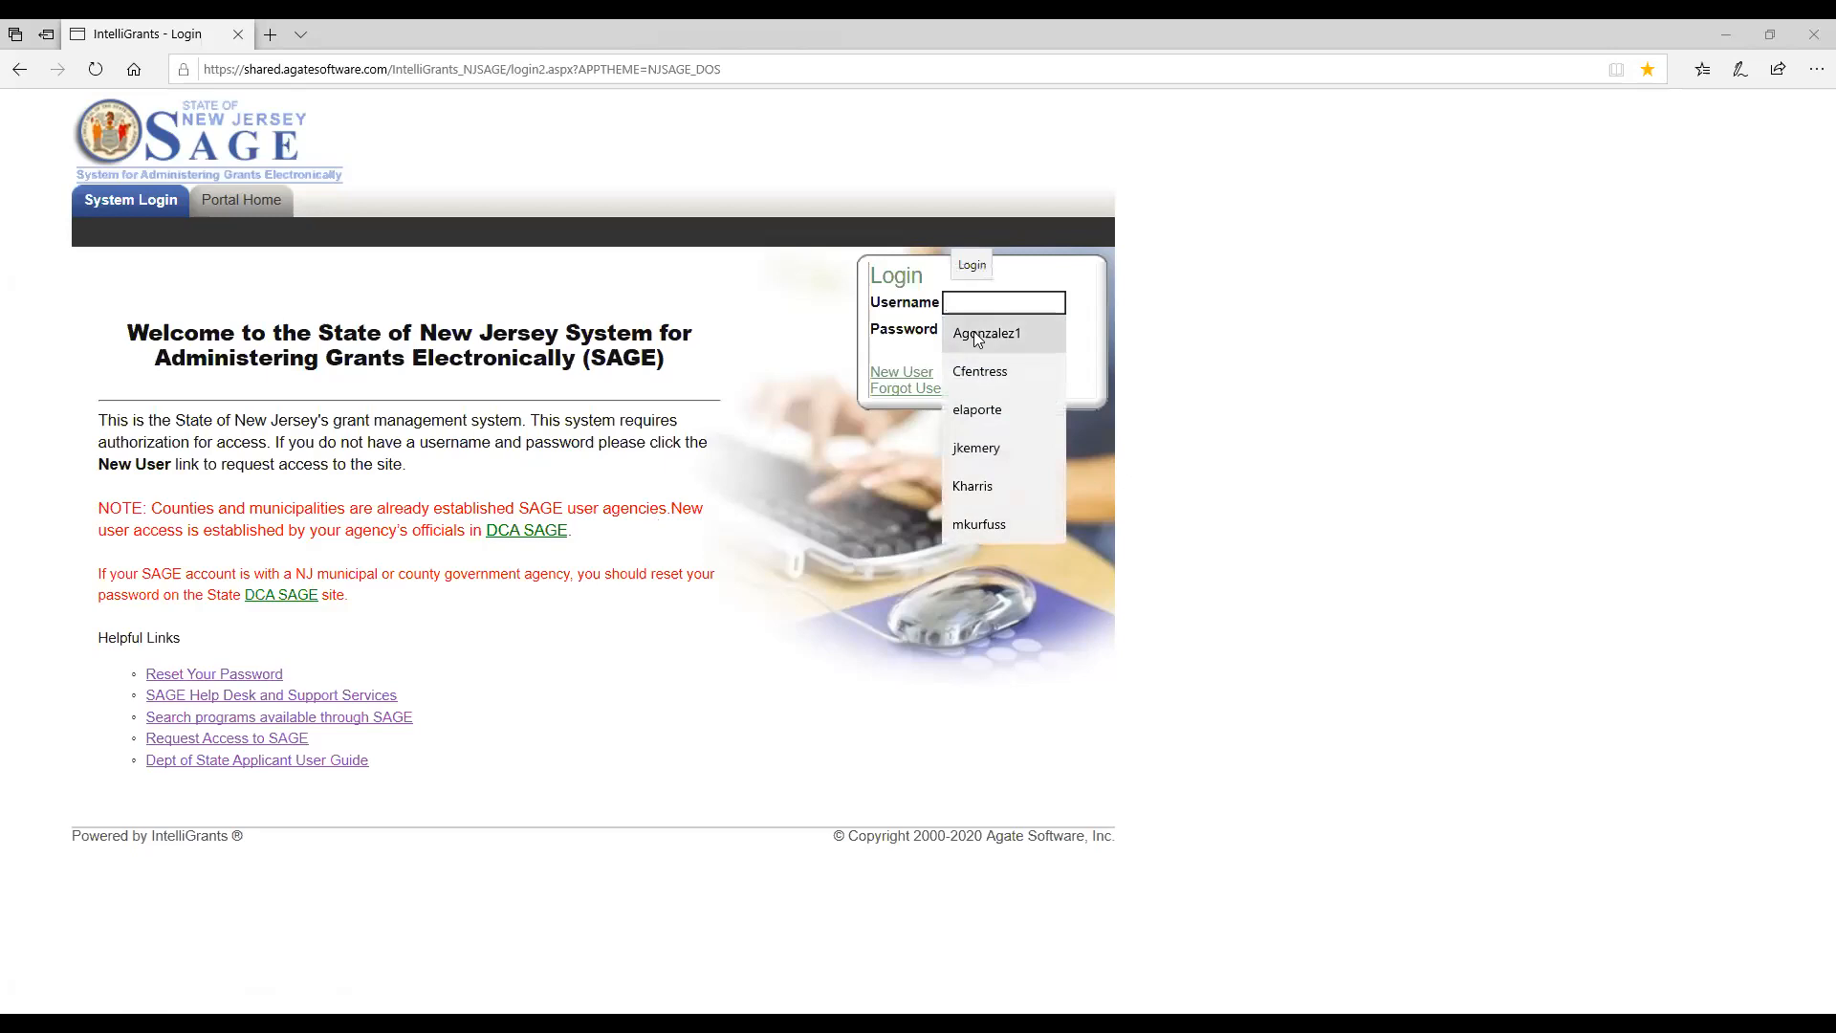
{"action": "left_click", "coordinate": [986, 333]}
{"action": "left_click", "coordinate": [958, 350]}
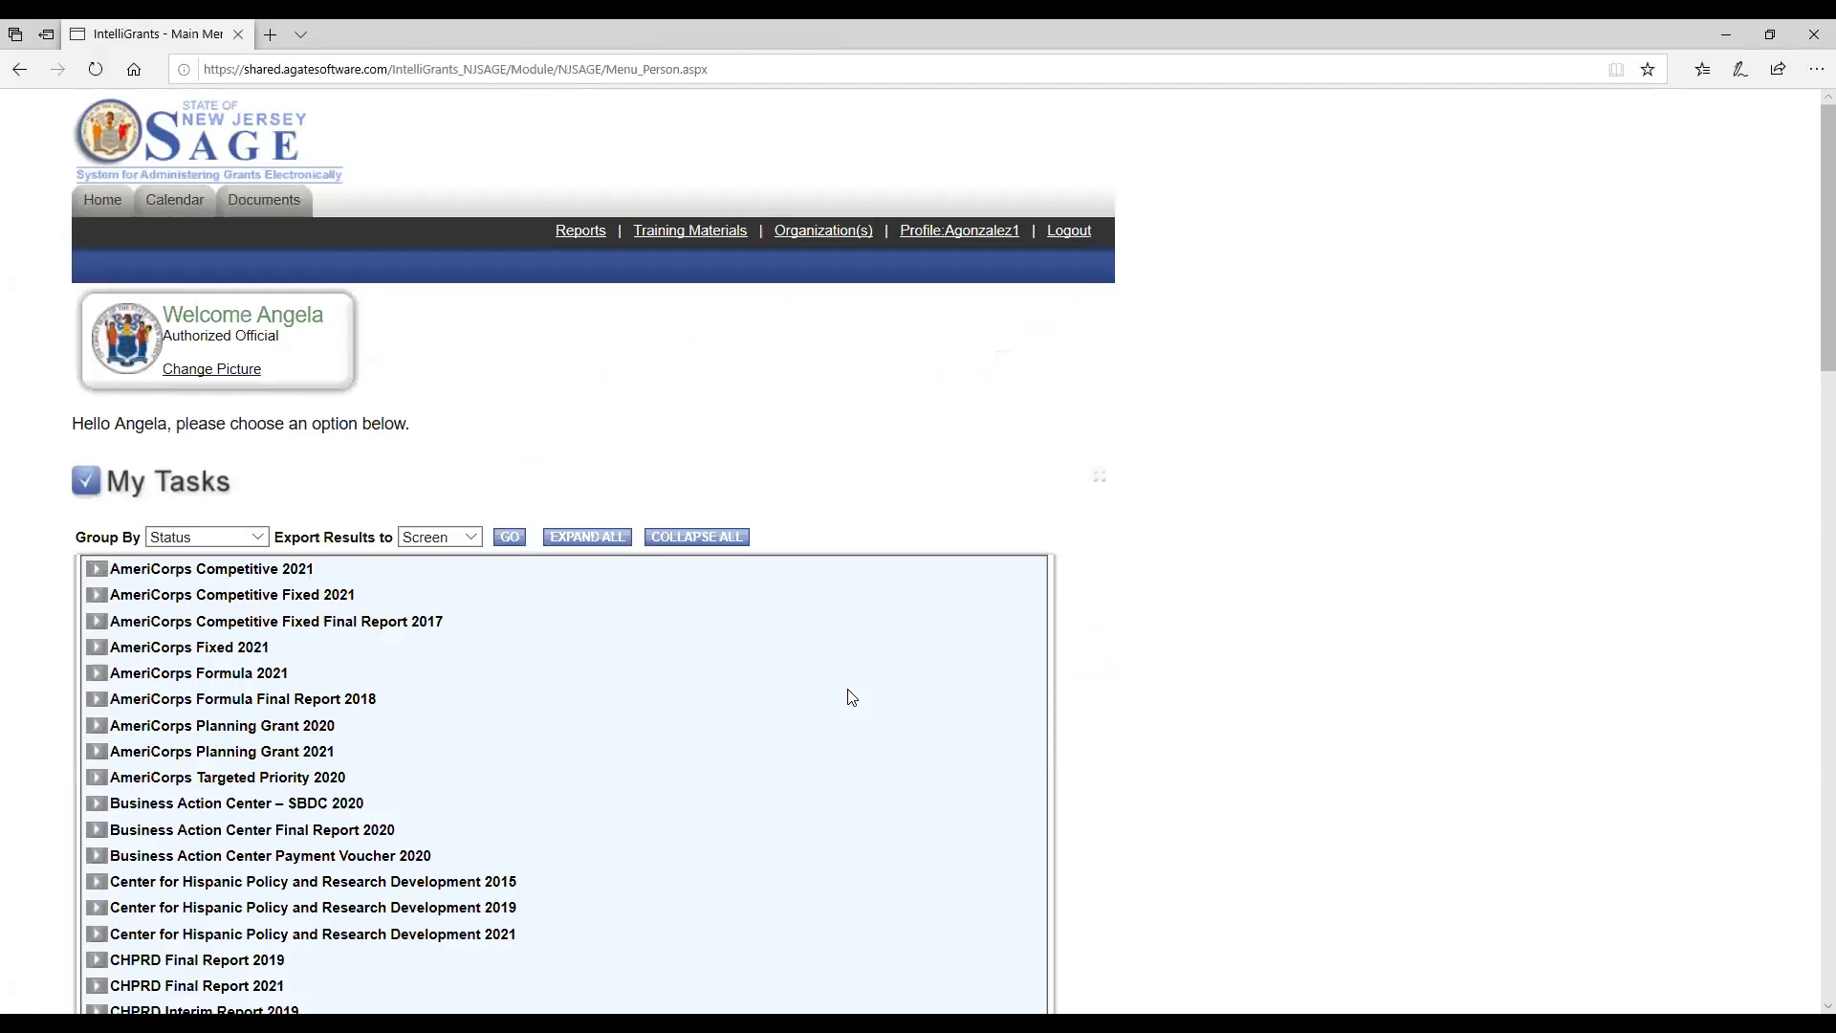
Examine the list of grant programs and reports under My Tasks.
{"action": "scroll", "coordinate": [443, 707], "scroll_direction": "down", "scroll_amount": 4}
{"action": "scroll", "coordinate": [443, 707], "scroll_direction": "up", "scroll_amount": 3}
{"action": "scroll", "coordinate": [443, 707], "scroll_direction": "down", "scroll_amount": 5}
{"action": "scroll", "coordinate": [442, 707], "scroll_direction": "down", "scroll_amount": 9}
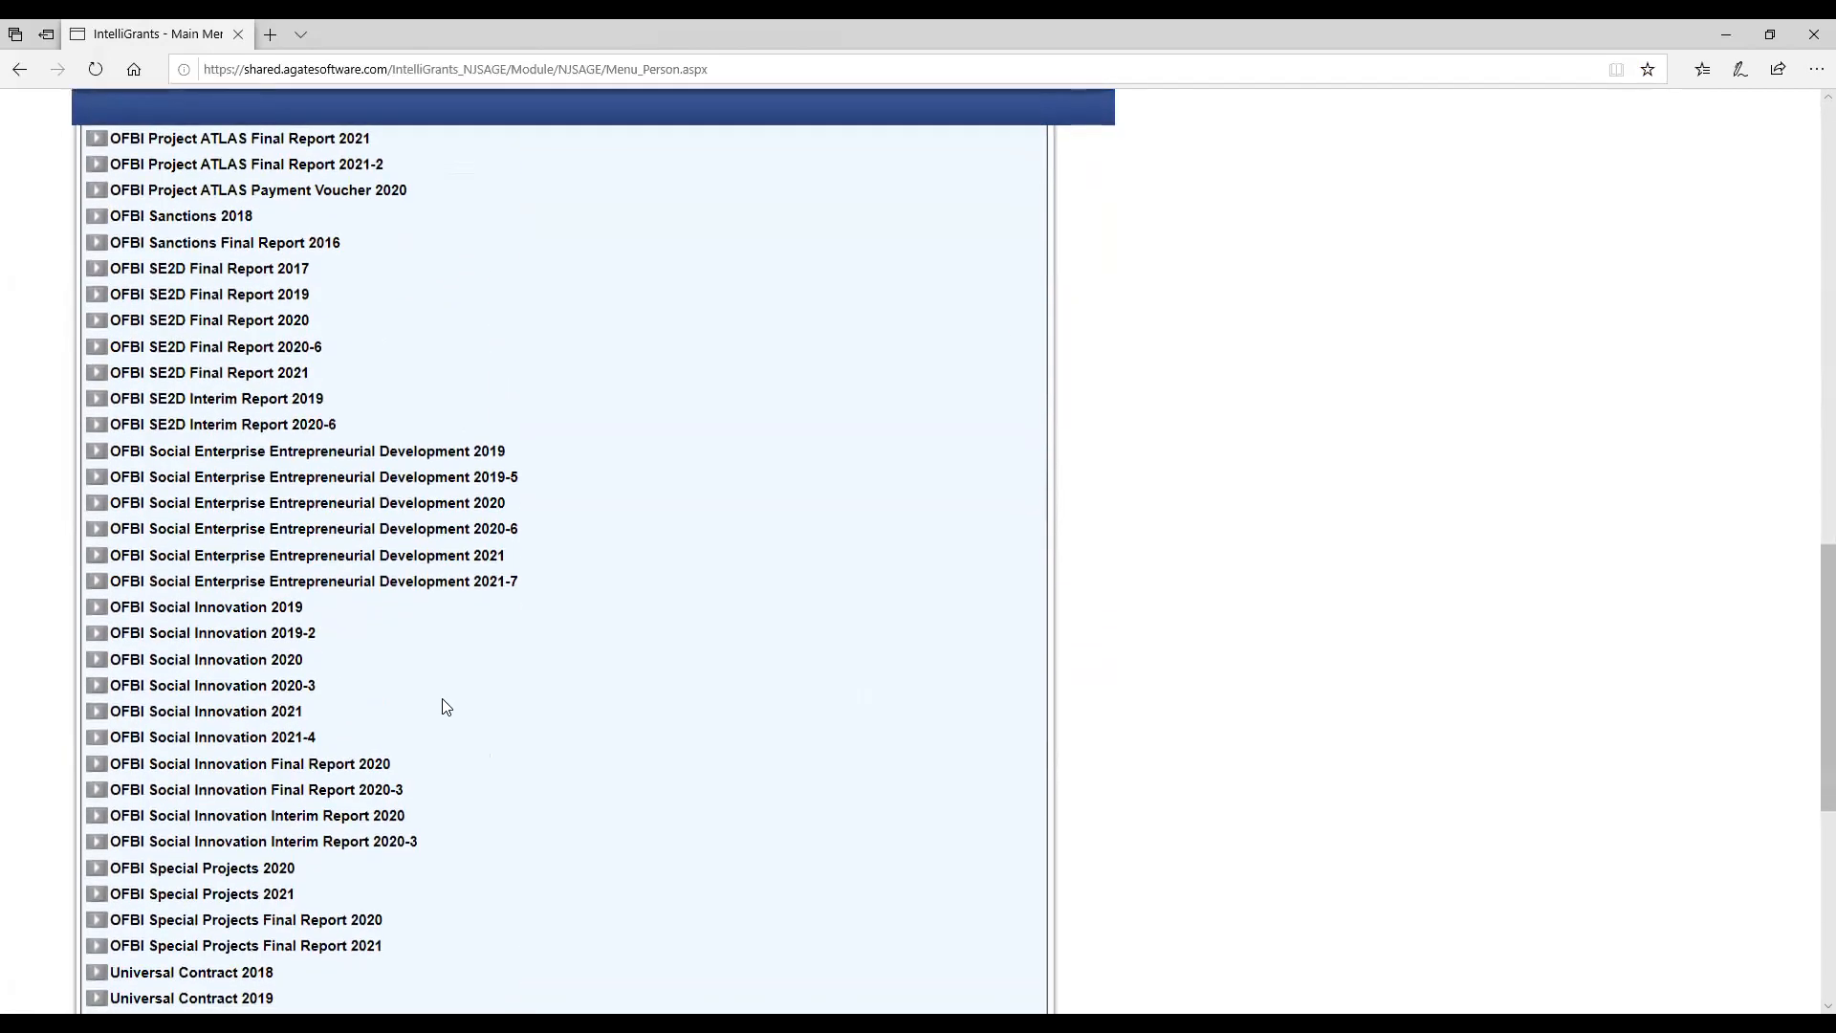
{"action": "scroll", "coordinate": [443, 707], "scroll_direction": "up", "scroll_amount": 5}
{"action": "scroll", "coordinate": [443, 707], "scroll_direction": "up", "scroll_amount": 2}
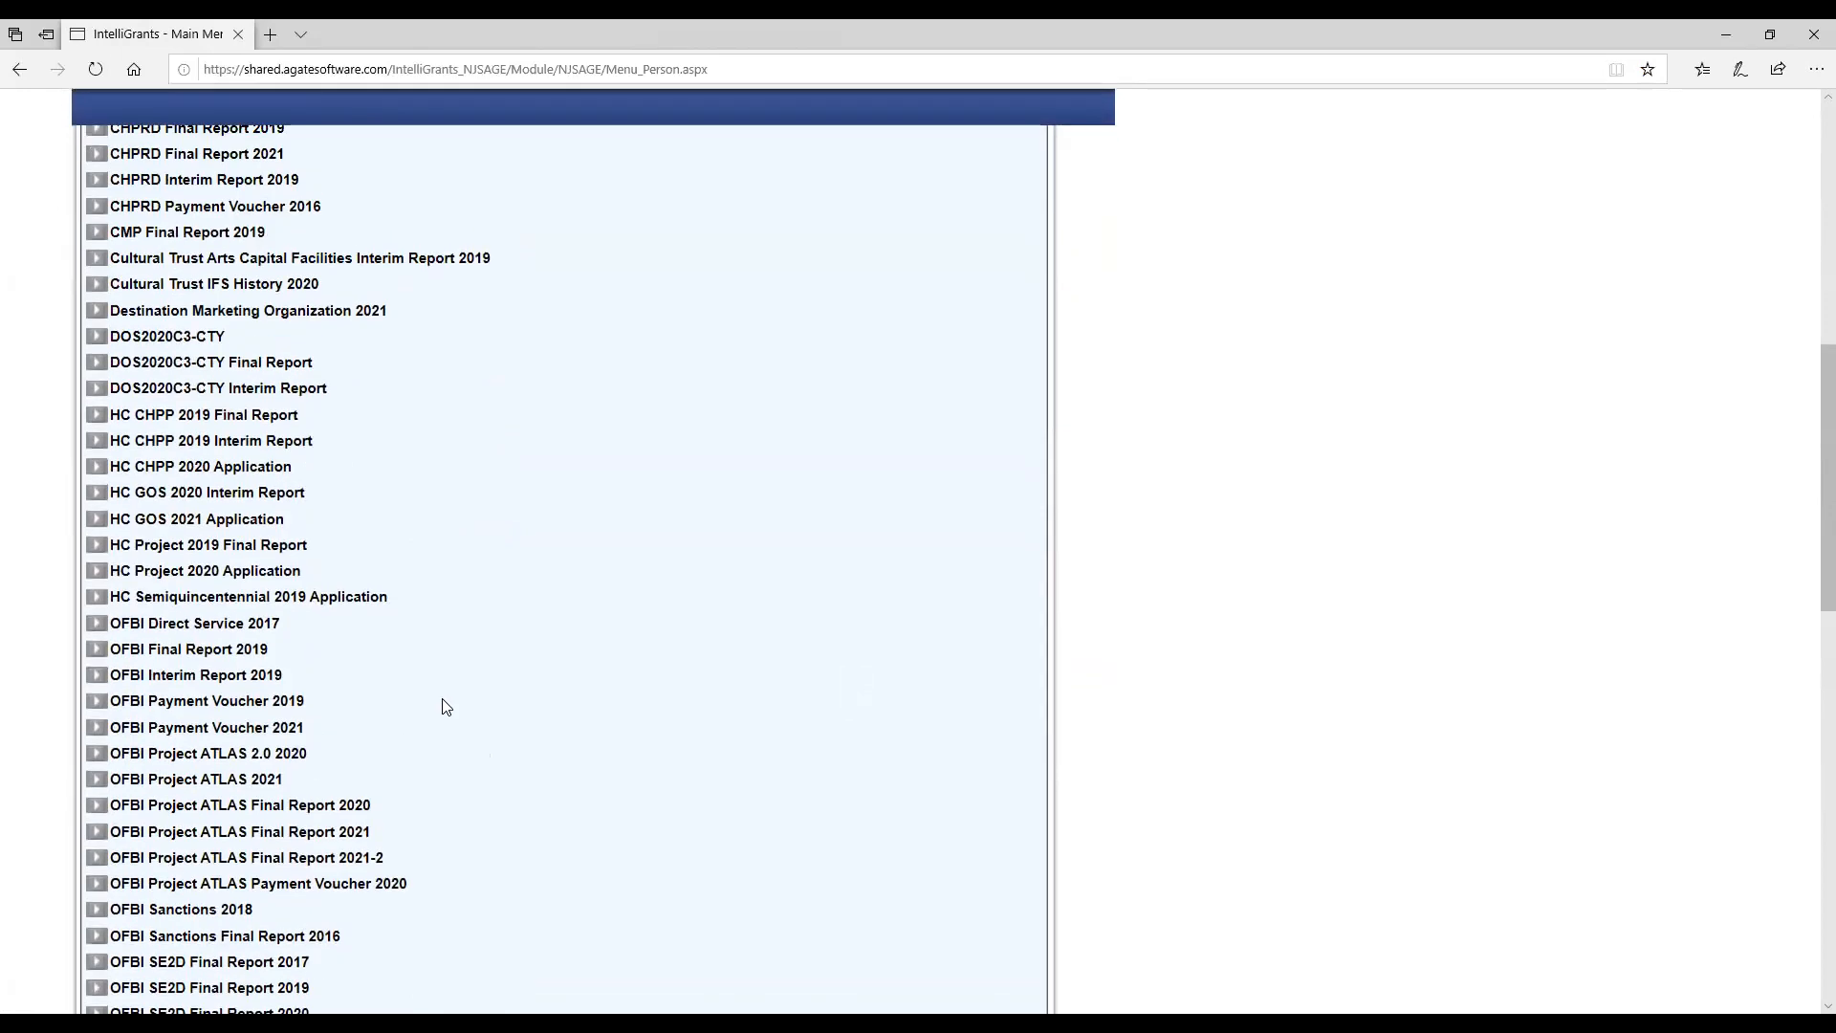
{"action": "scroll", "coordinate": [442, 706], "scroll_direction": "down", "scroll_amount": 10}
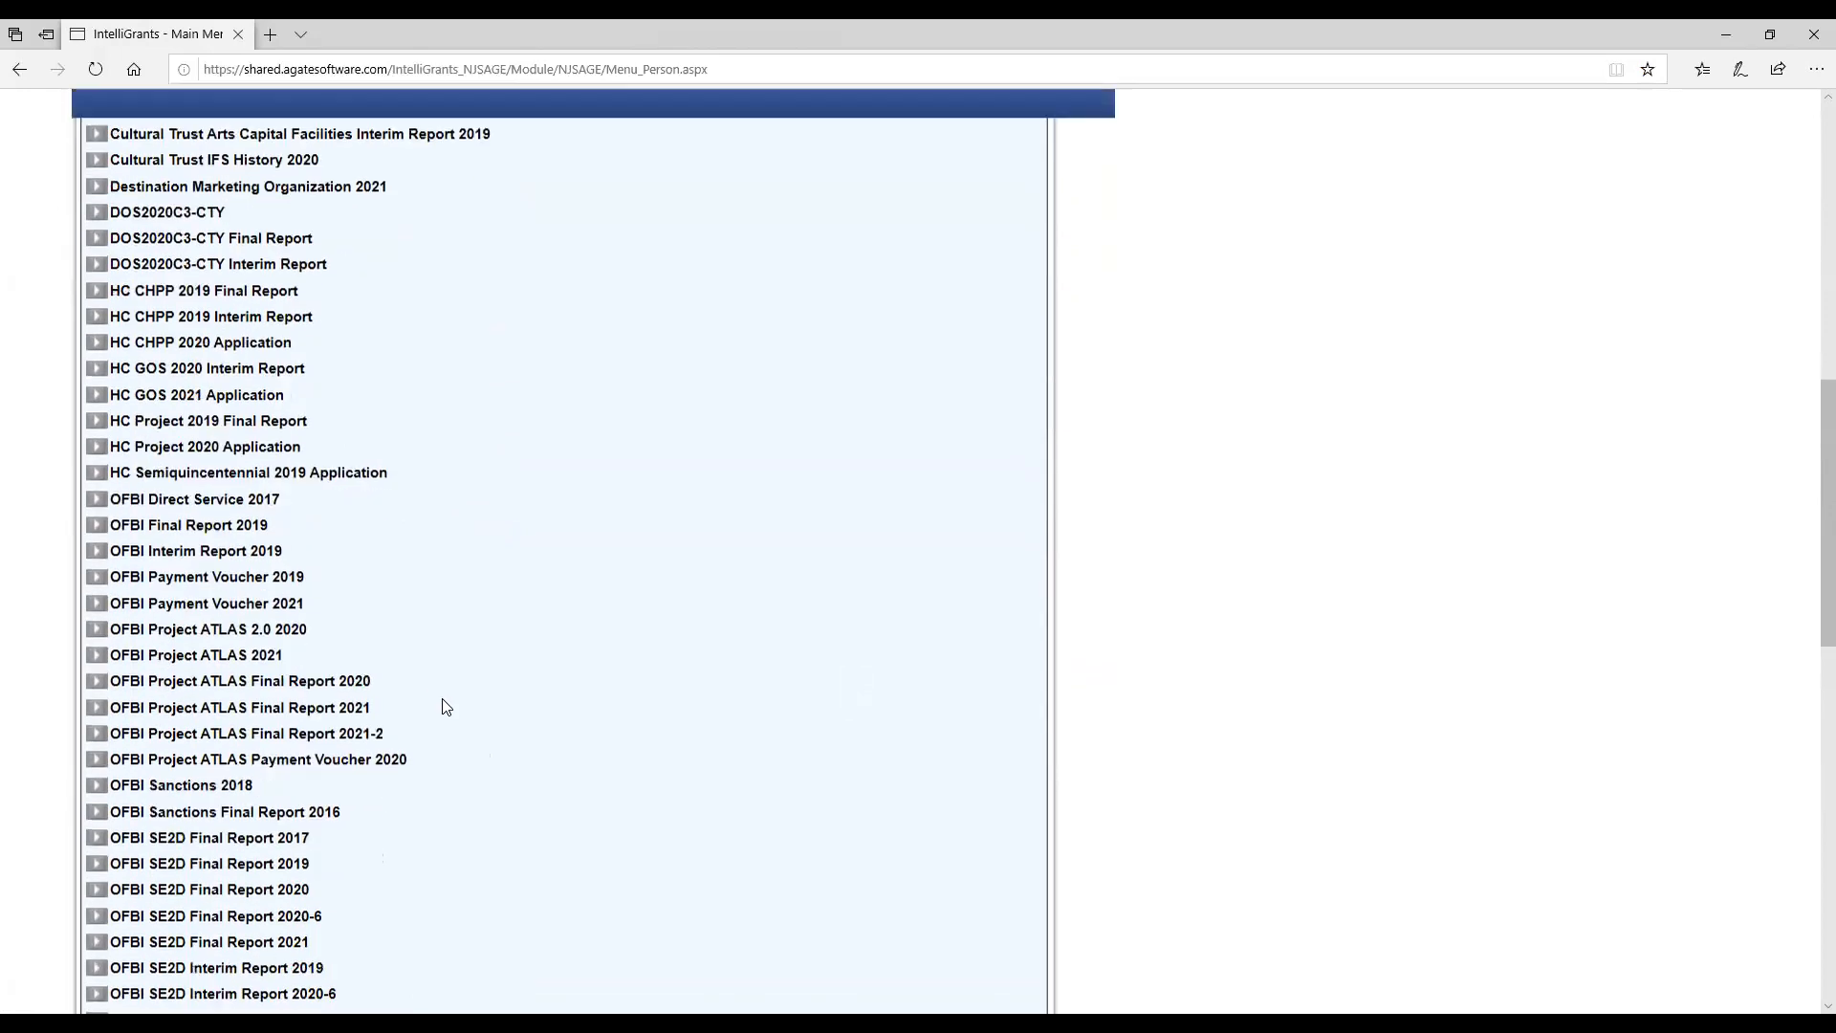
{"action": "scroll", "coordinate": [442, 707], "scroll_direction": "up", "scroll_amount": 20}
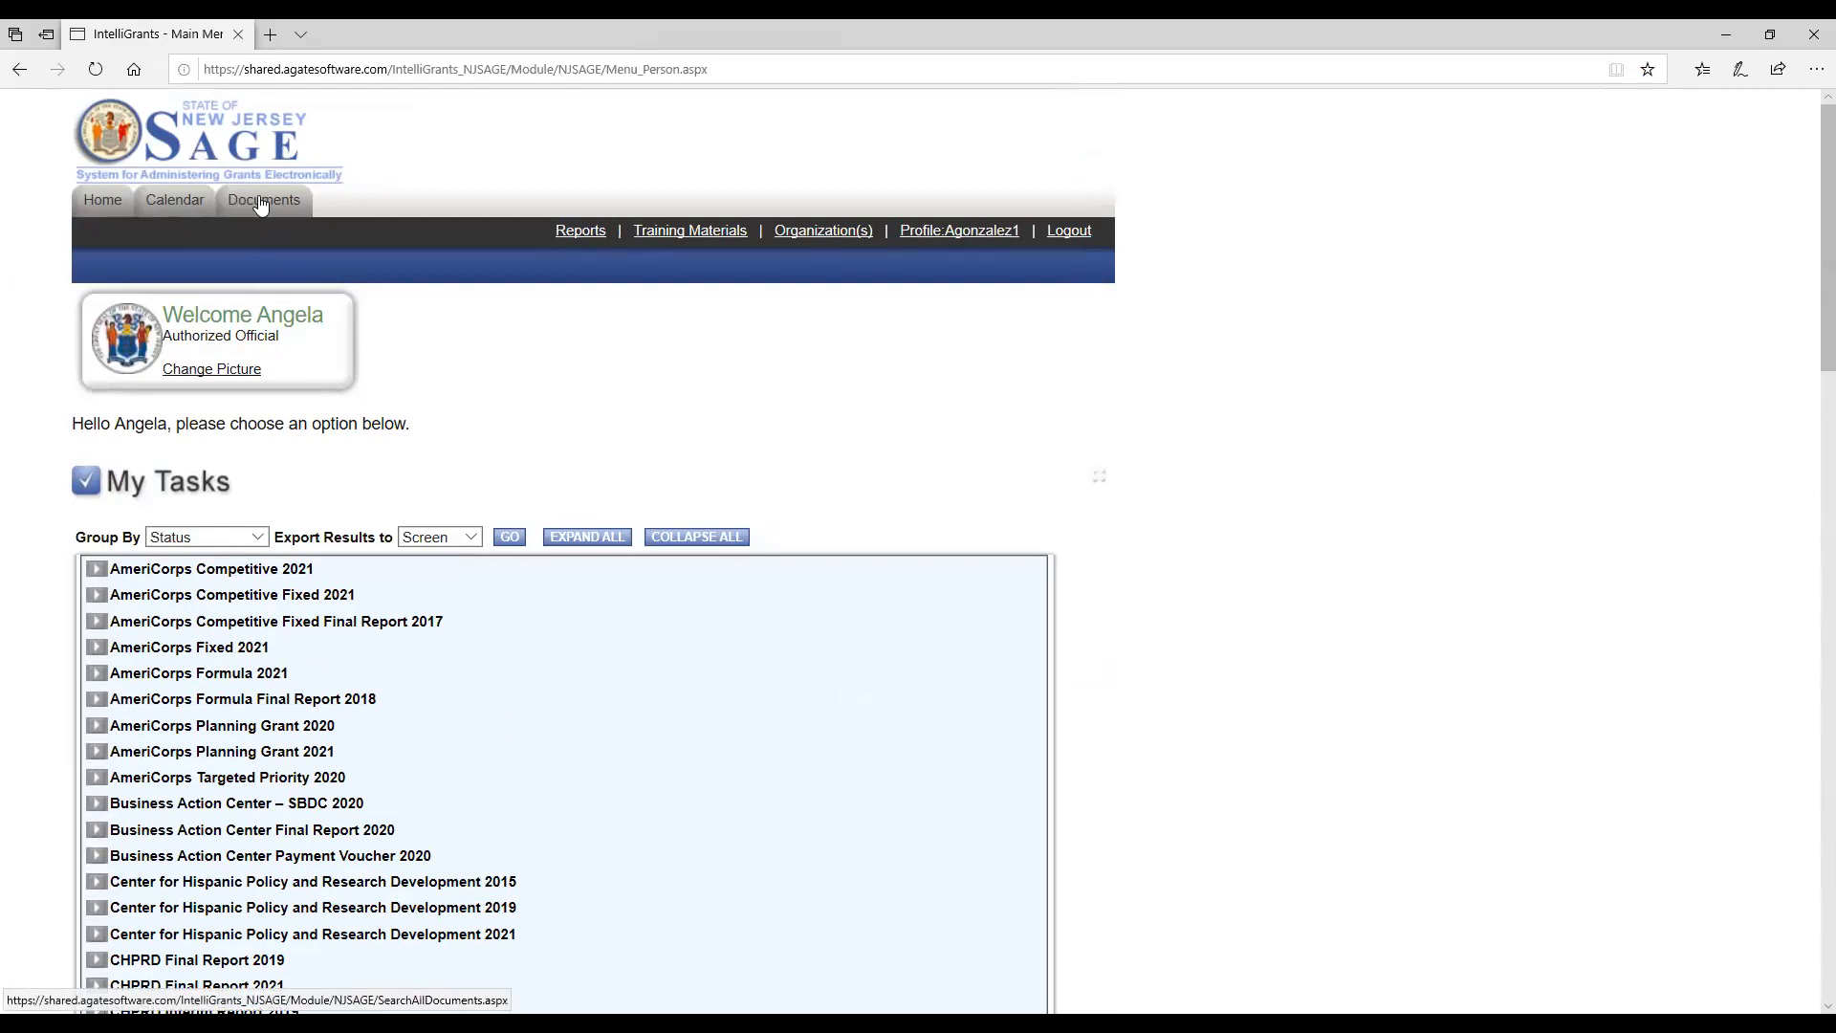
Open the All Documents search and set the document type to OFBI Social Innovation 2021.
{"action": "left_click", "coordinate": [261, 206]}
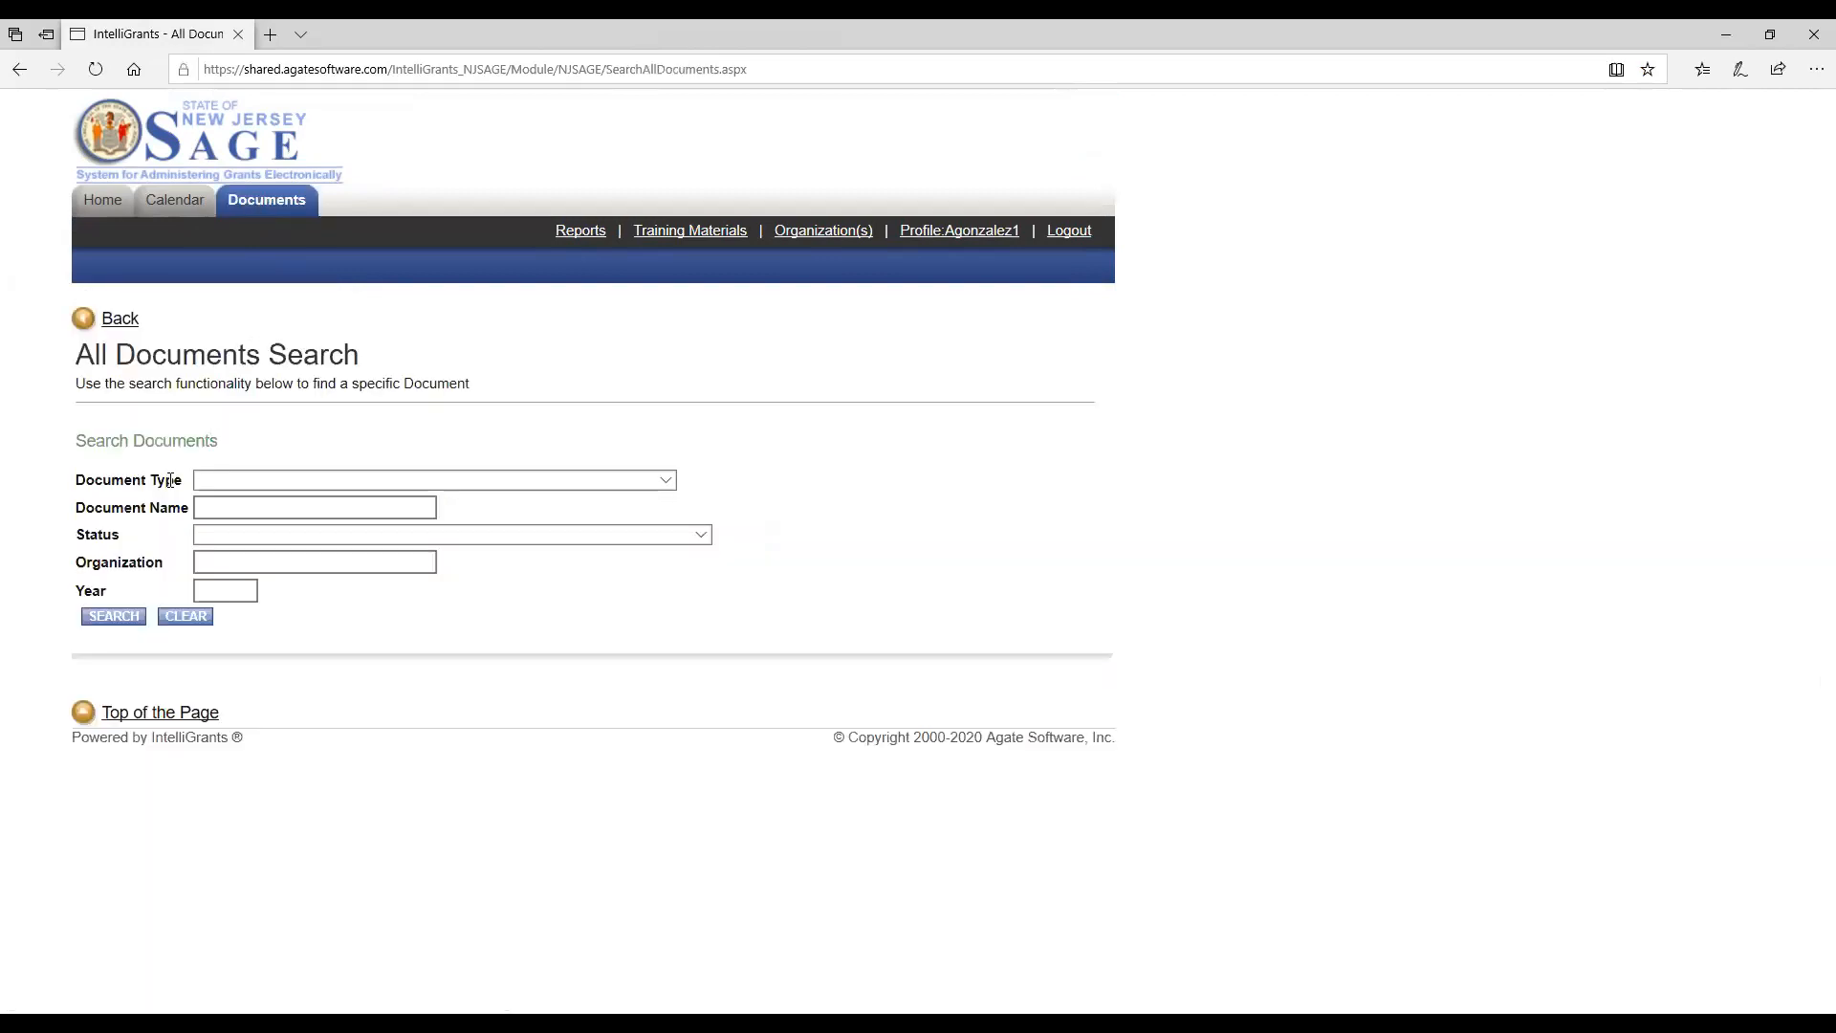
{"action": "left_click", "coordinate": [668, 480]}
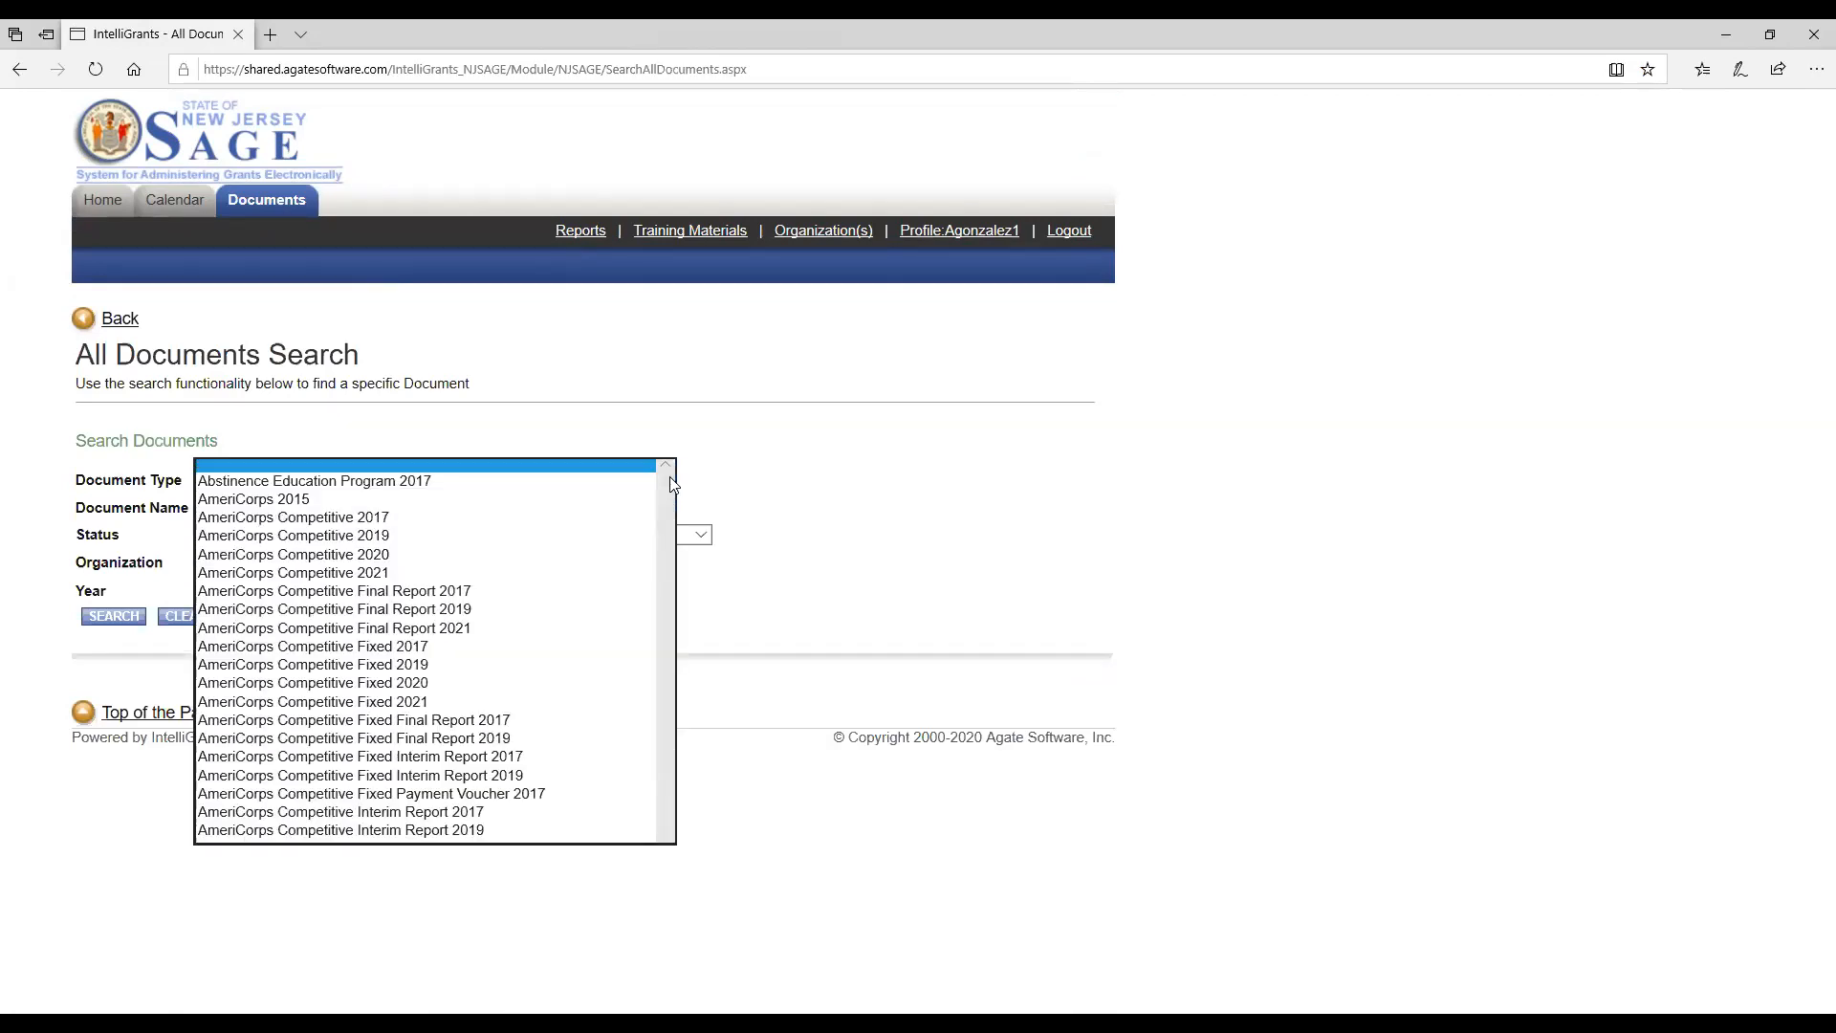
{"action": "left_click_drag", "start_coordinate": [669, 484], "coordinate": [638, 785]}
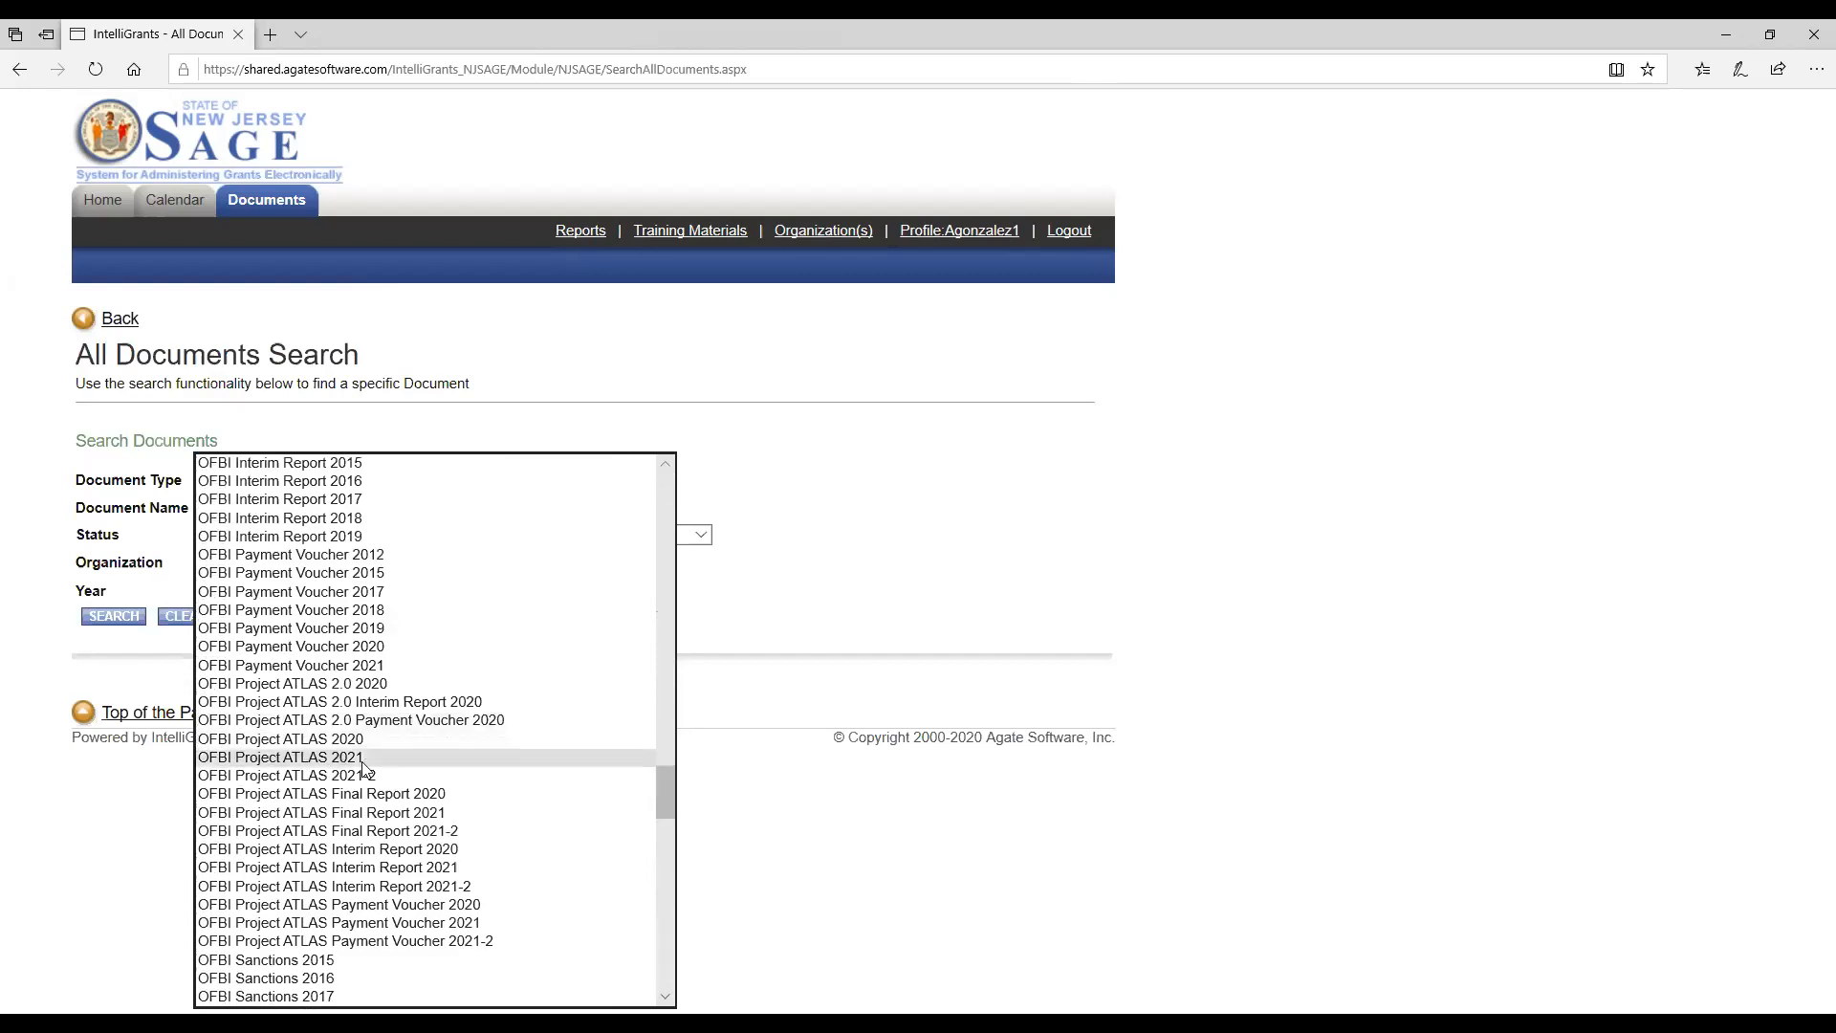
{"action": "left_click_drag", "start_coordinate": [662, 790], "coordinate": [668, 885]}
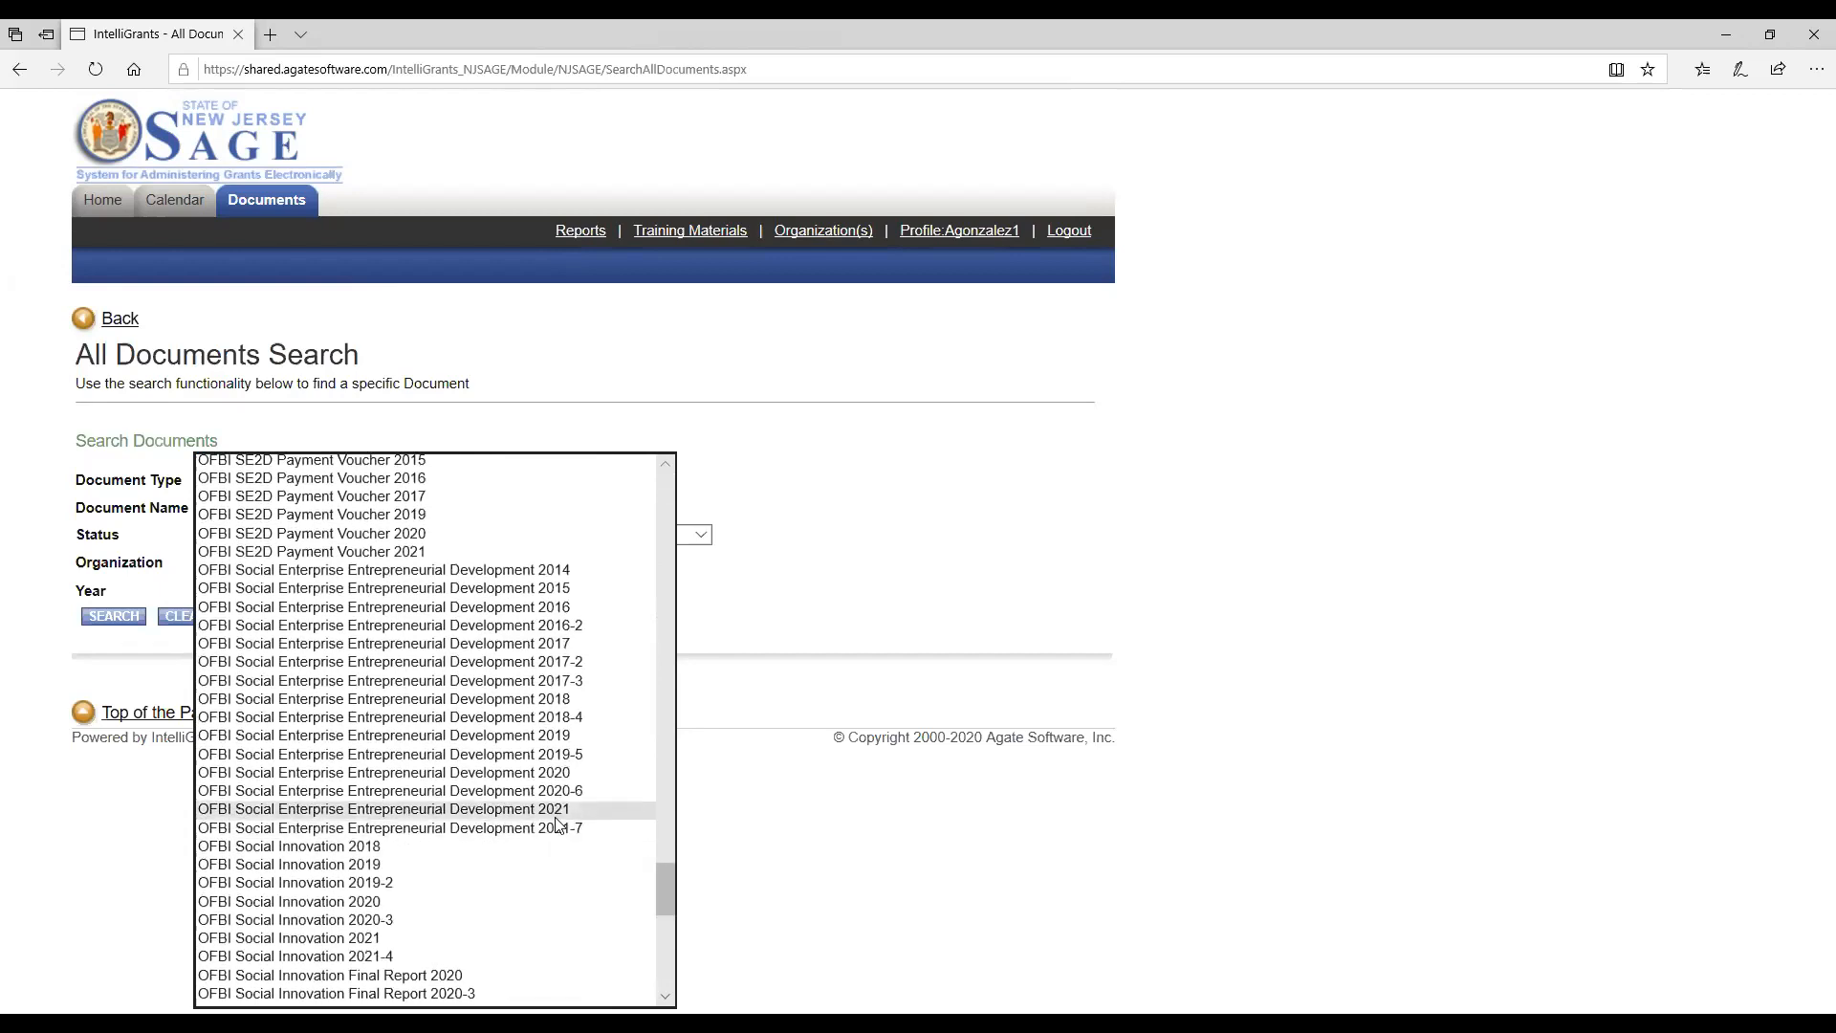
{"action": "left_click_drag", "start_coordinate": [662, 881], "coordinate": [663, 905]}
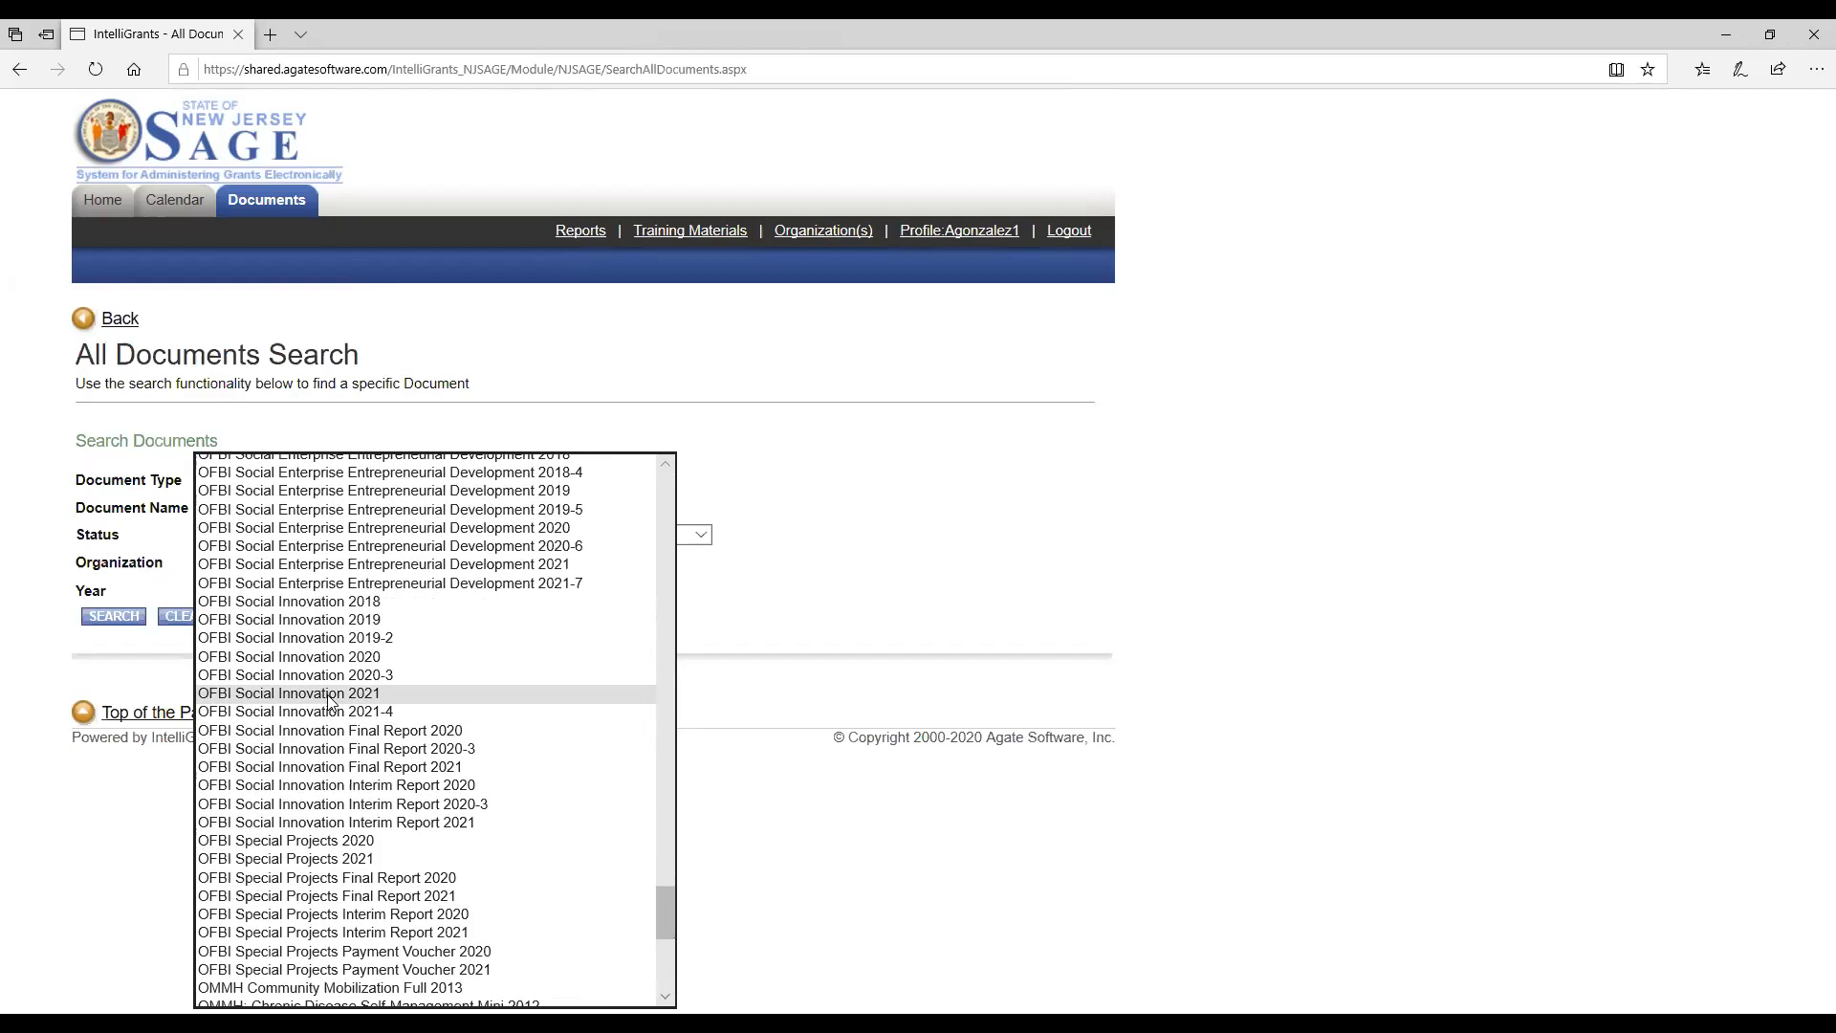
{"action": "left_click", "coordinate": [330, 694]}
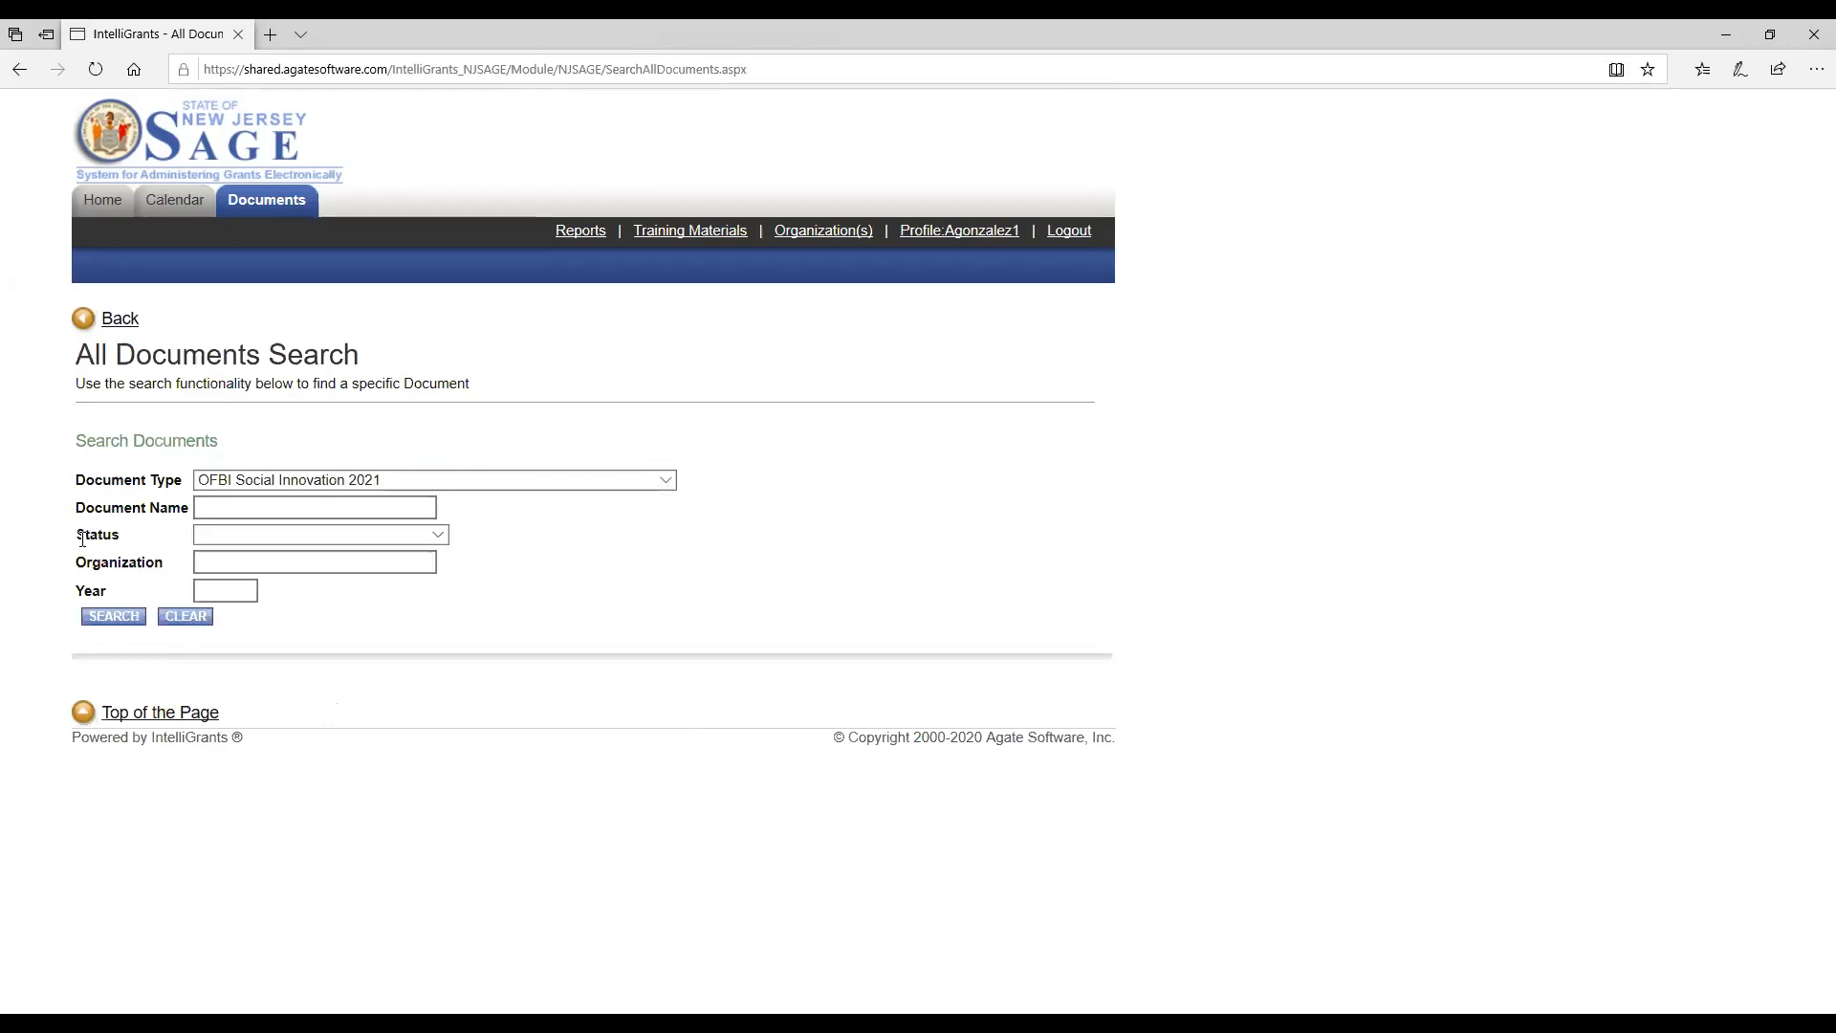
Search for documents with the status Executed and open the Servicios Latinos De Burlington County grant document.
{"action": "left_click", "coordinate": [446, 534]}
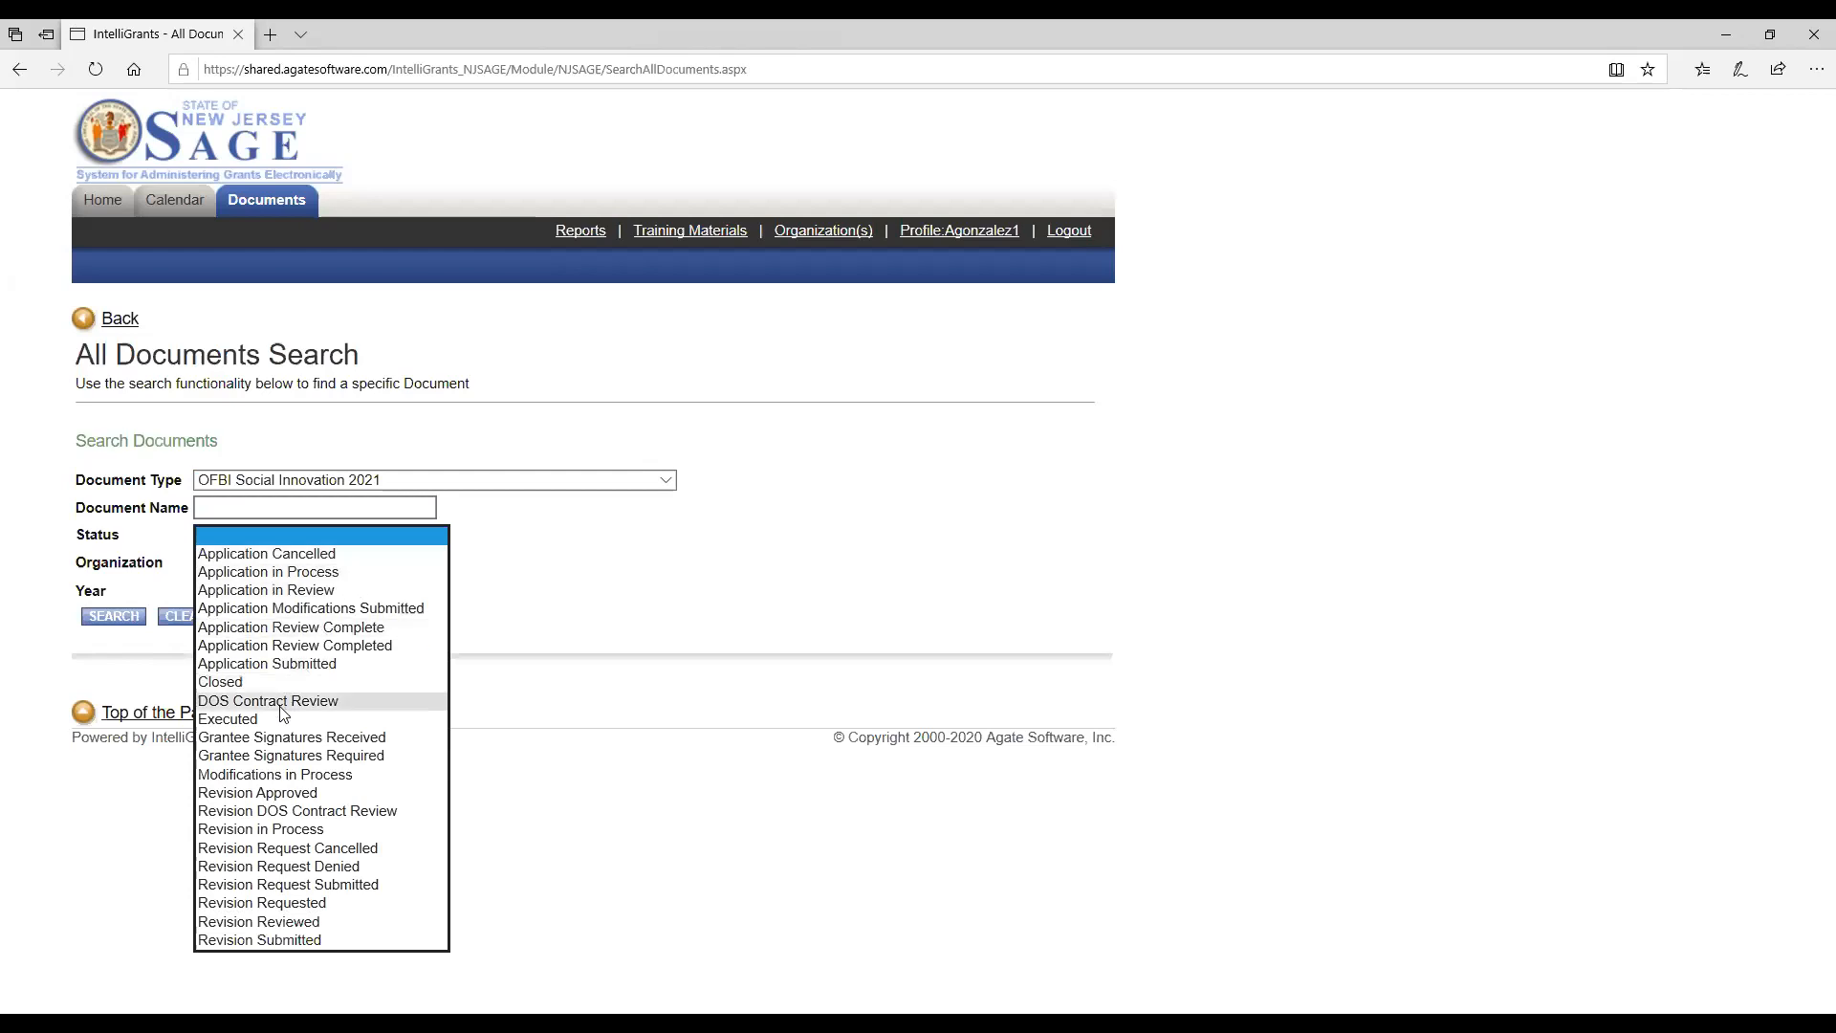
{"action": "left_click", "coordinate": [274, 721]}
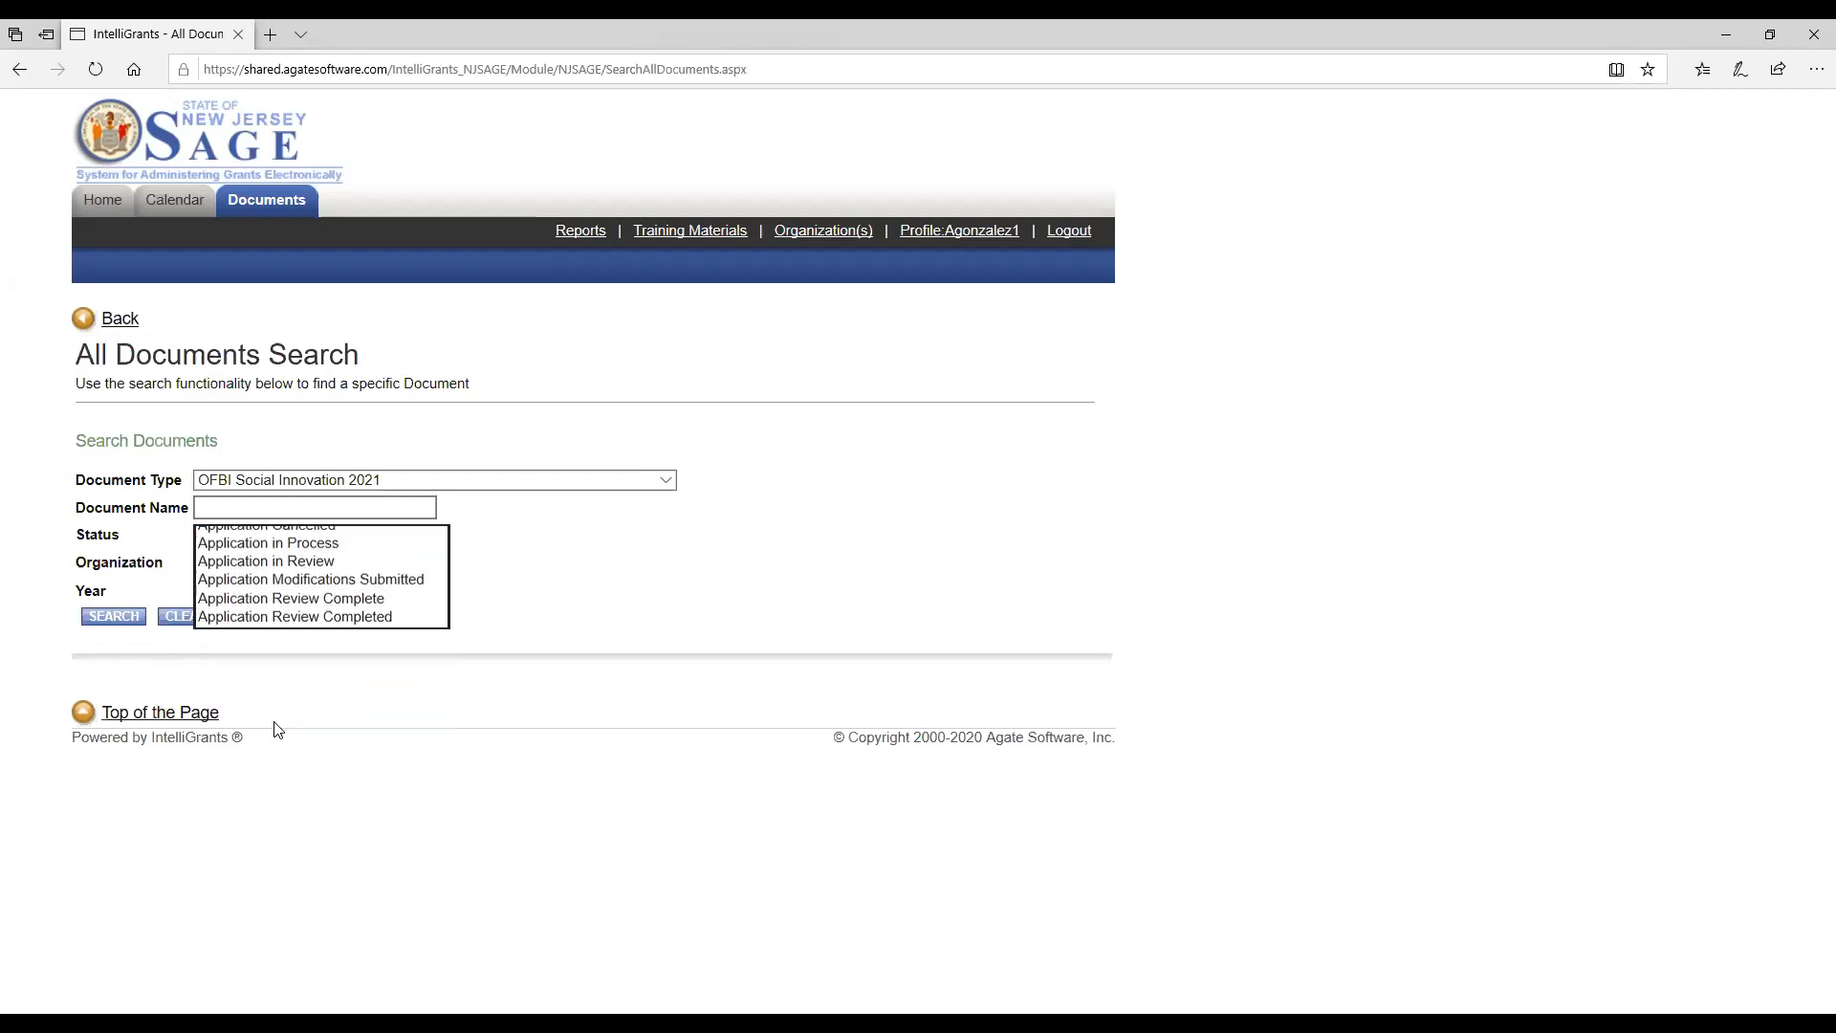
{"action": "left_click", "coordinate": [113, 617]}
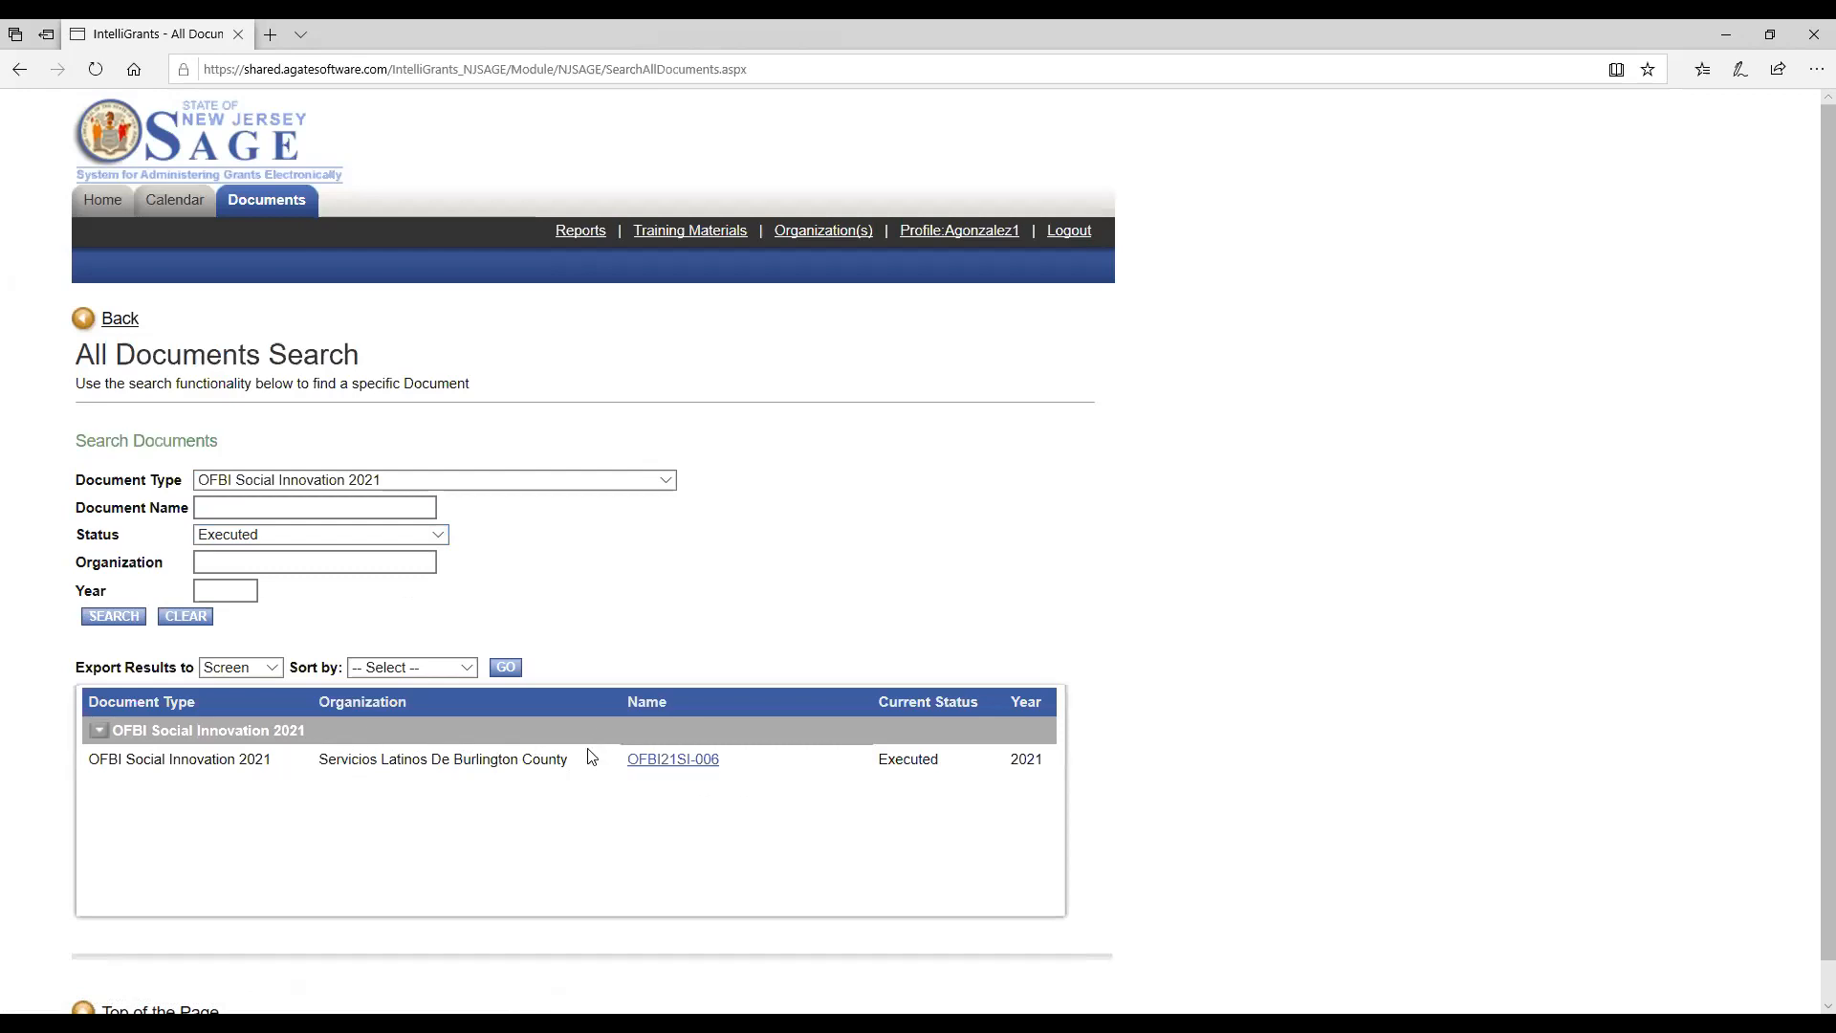
{"action": "left_click", "coordinate": [670, 766]}
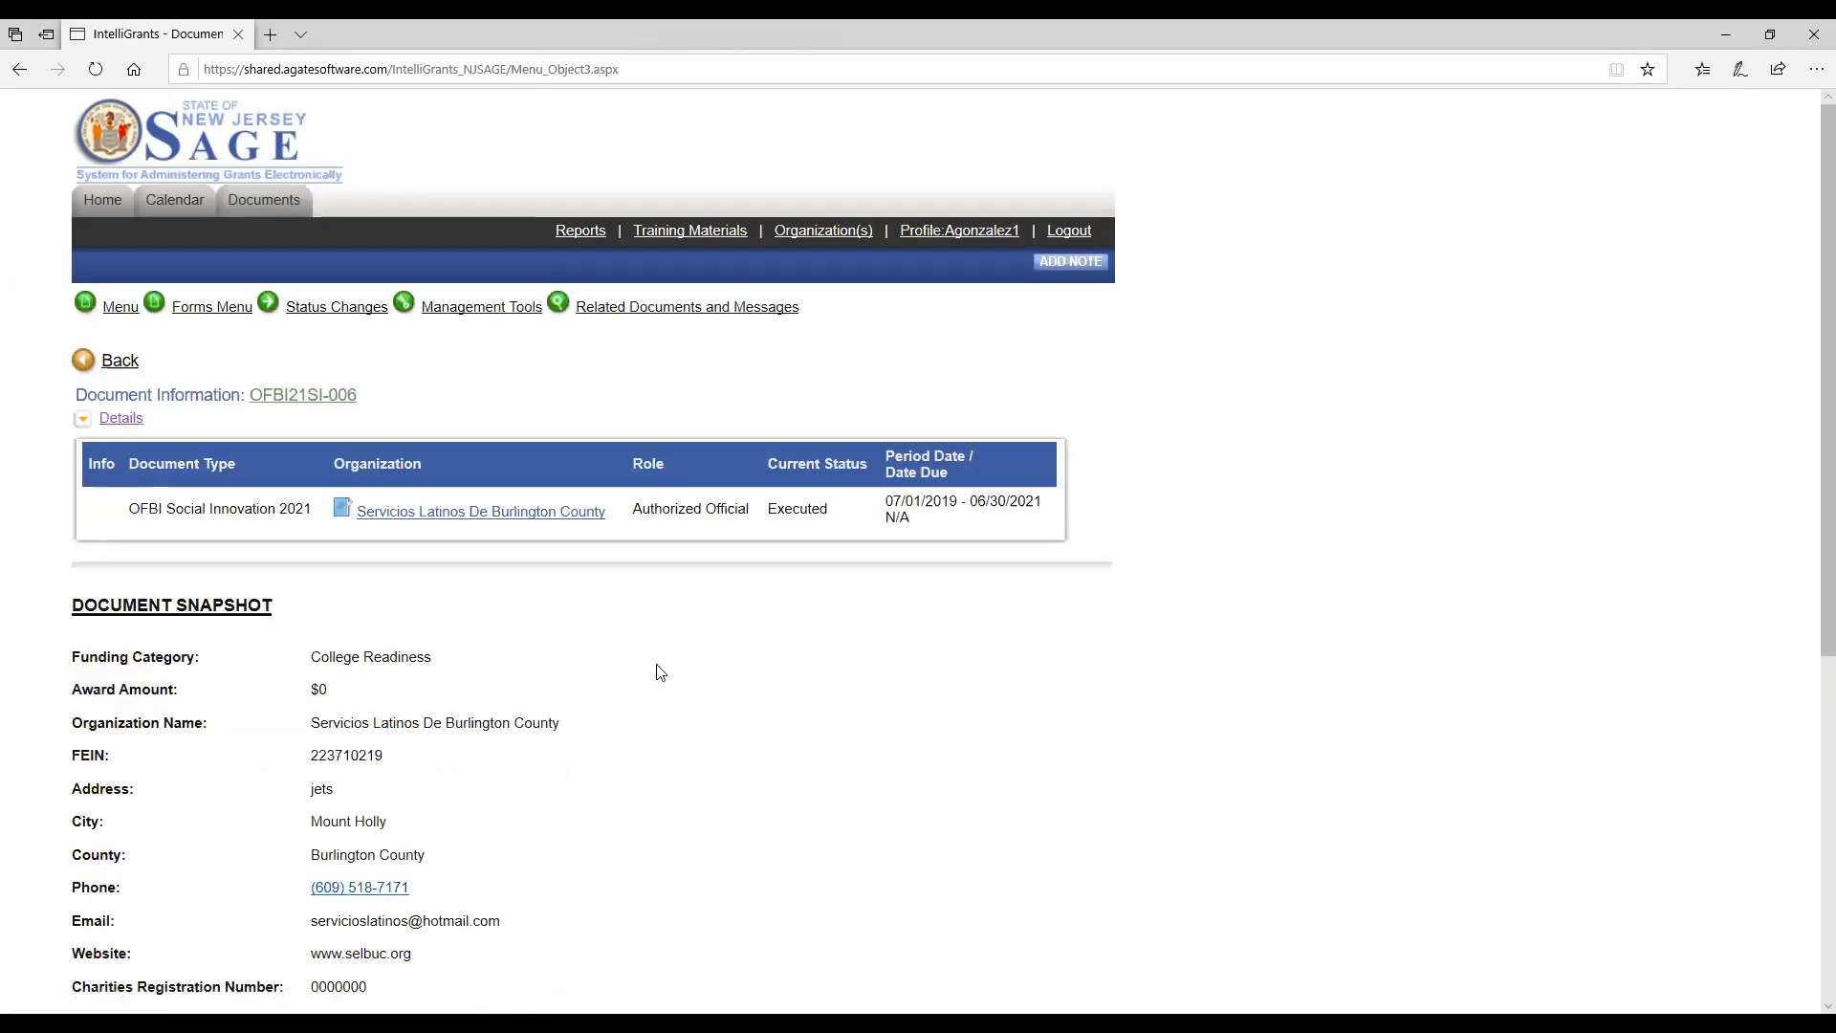
Initiate the related OFBI Social Innovation Quarter 1 Interim Report 2021 and accept the agreement.
{"action": "mouse_move", "coordinate": [648, 315]}
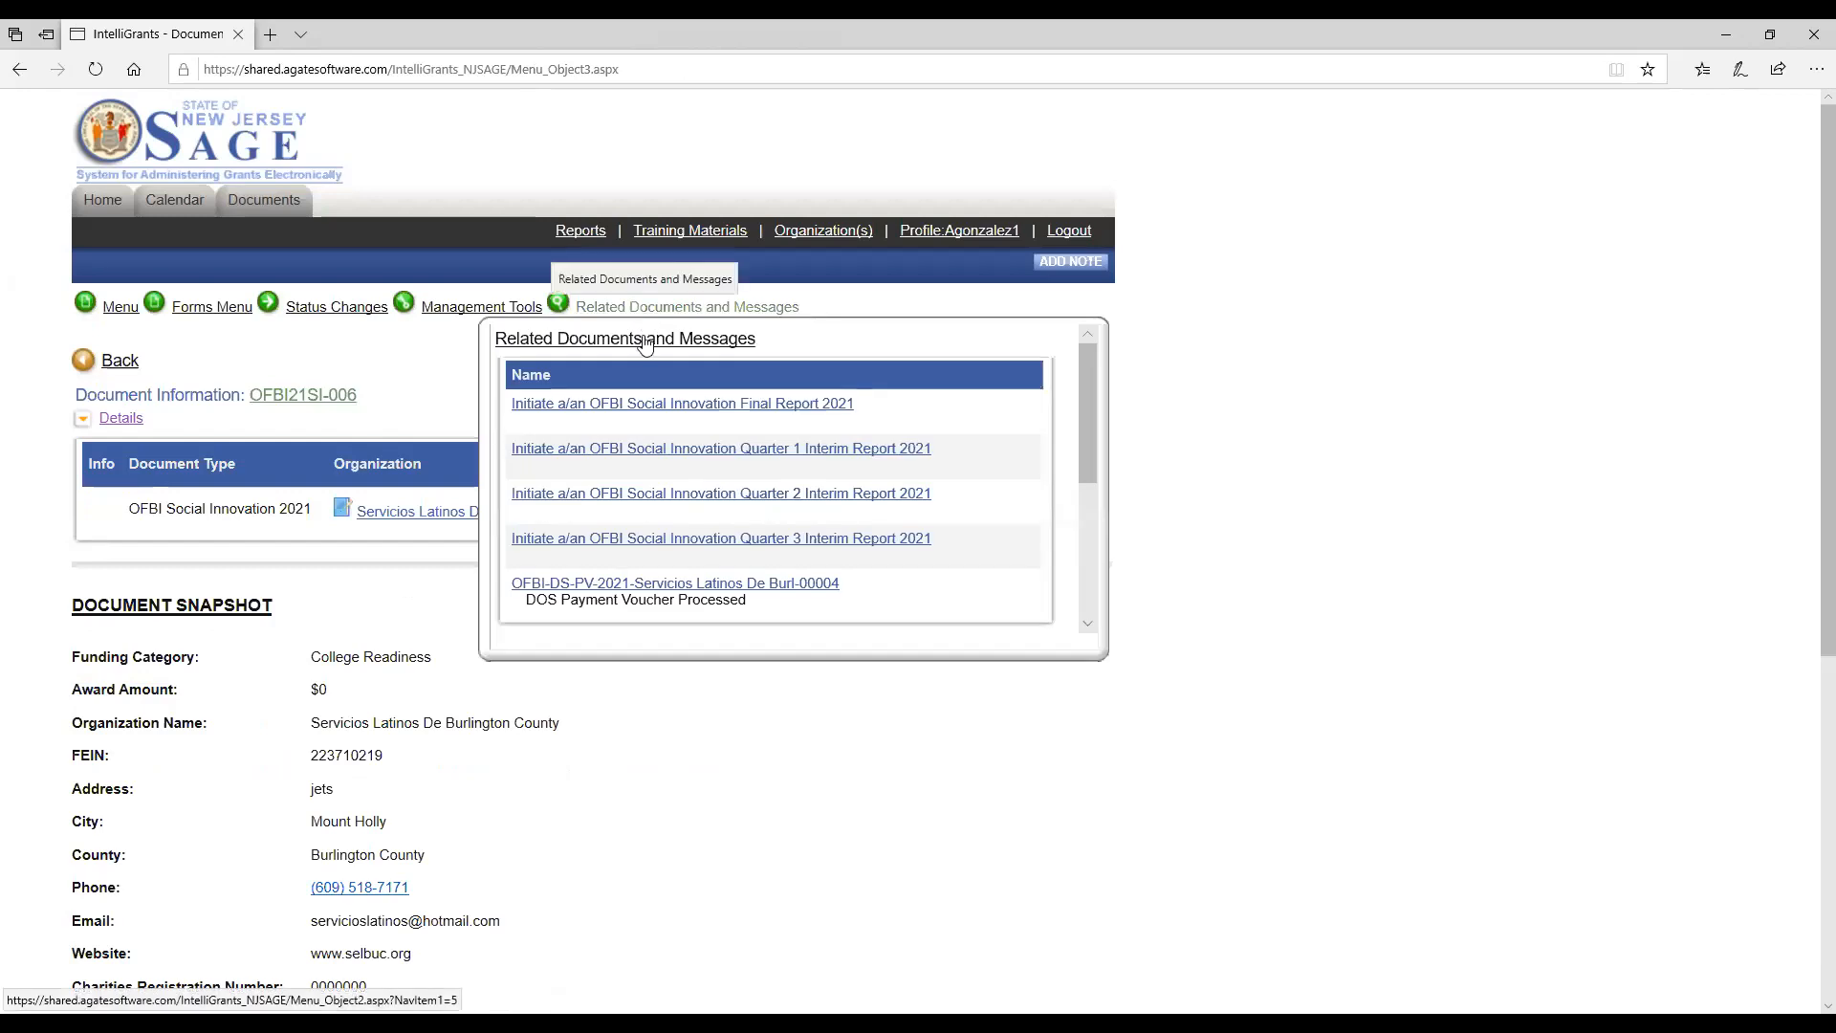
{"action": "left_click", "coordinate": [660, 452]}
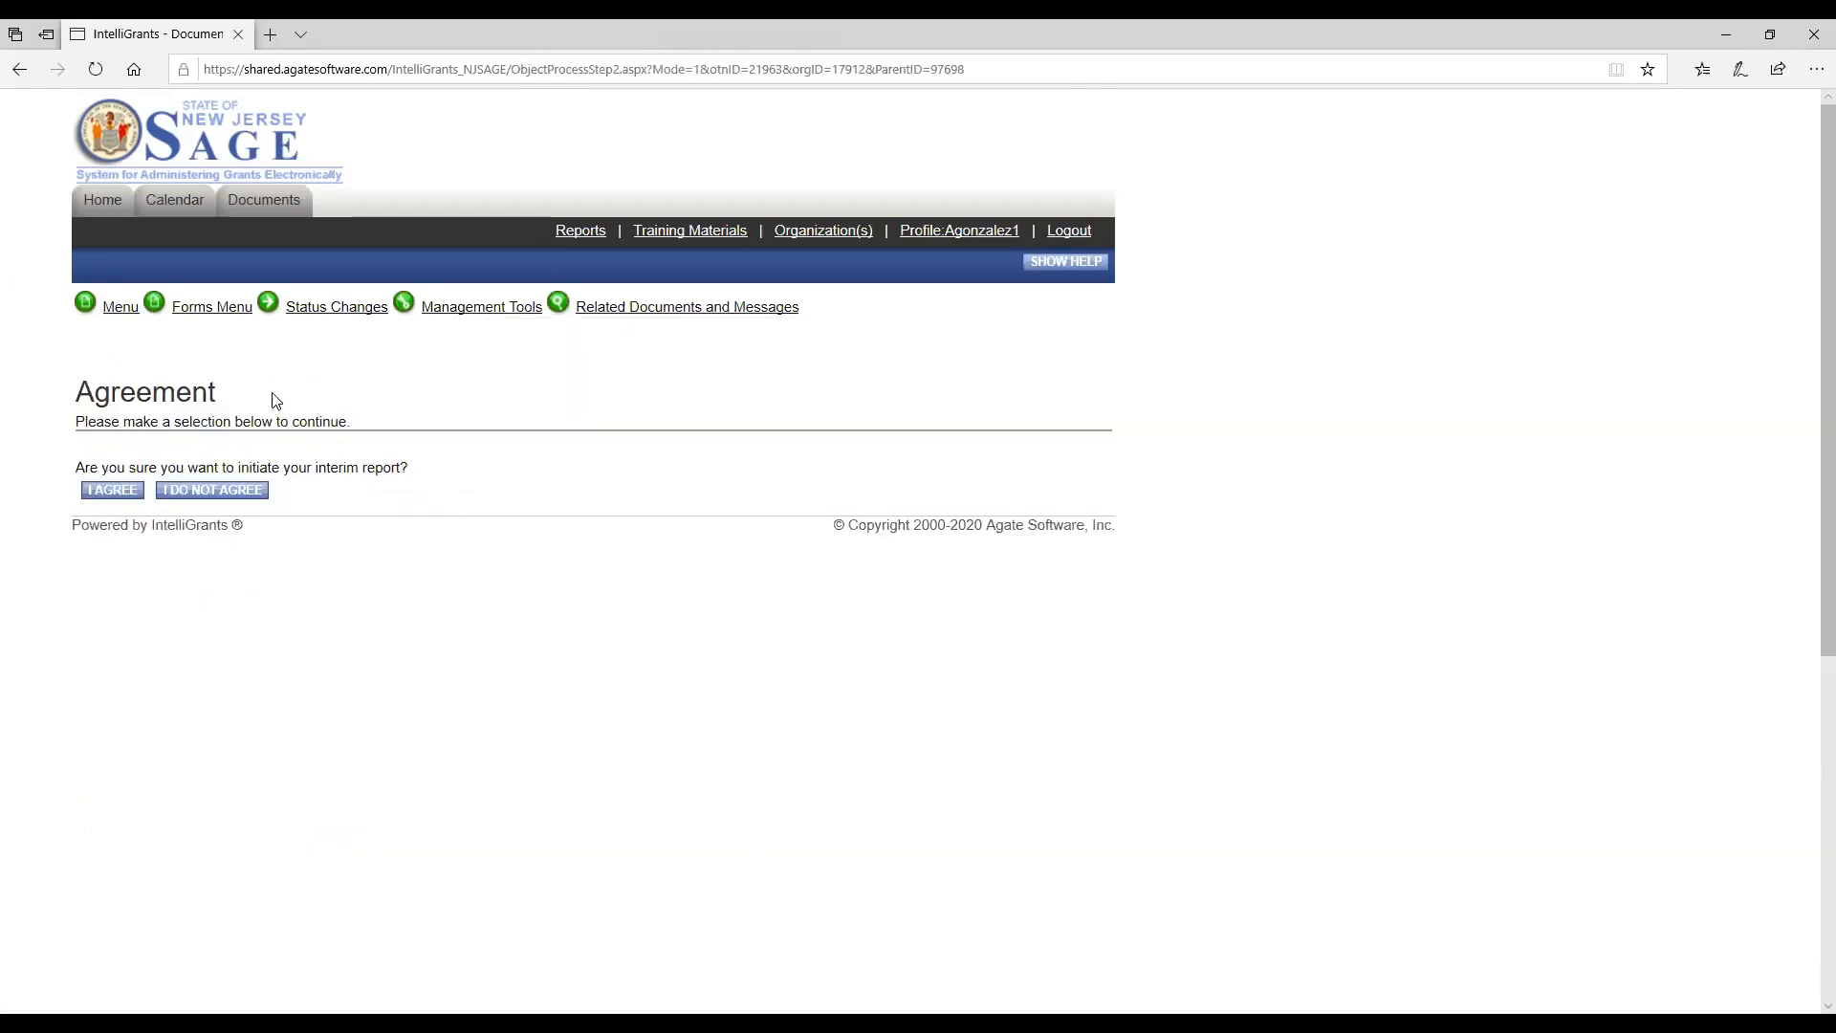
{"action": "left_click", "coordinate": [102, 498]}
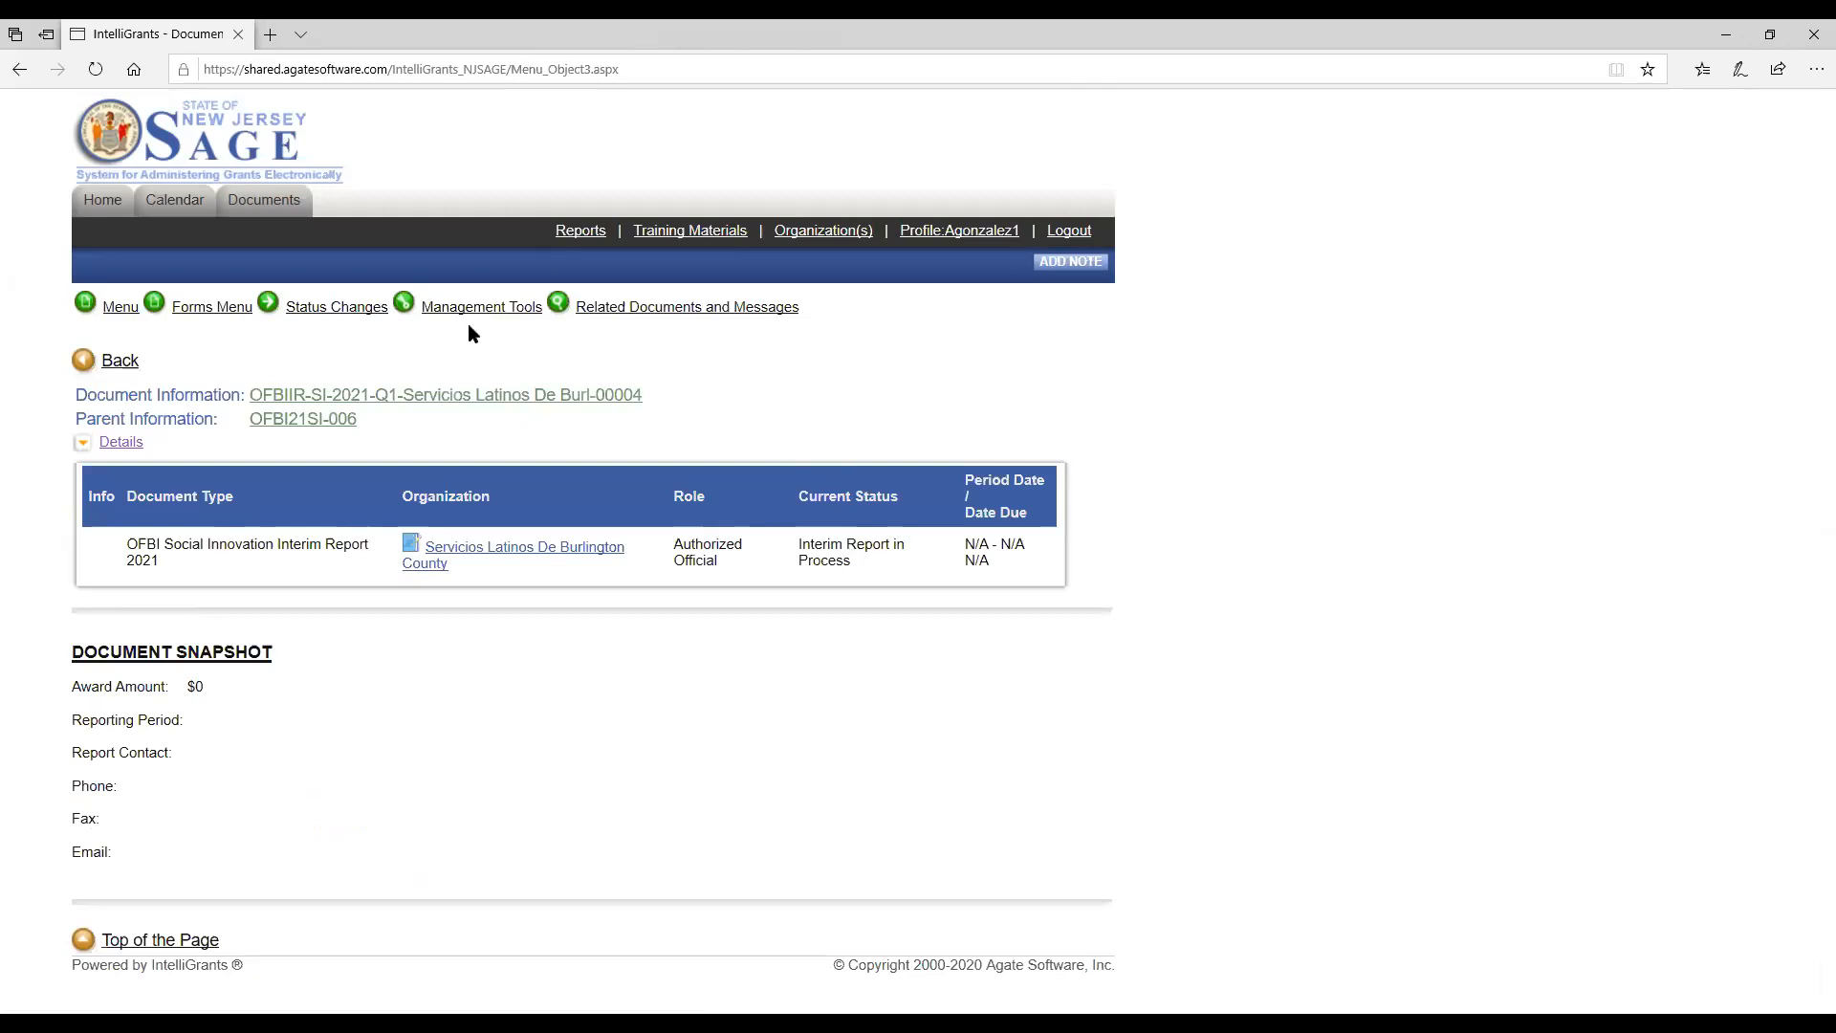
Open the interim report's Cover Page form and select the reporting period July 1 - September 30.
{"action": "mouse_move", "coordinate": [199, 308]}
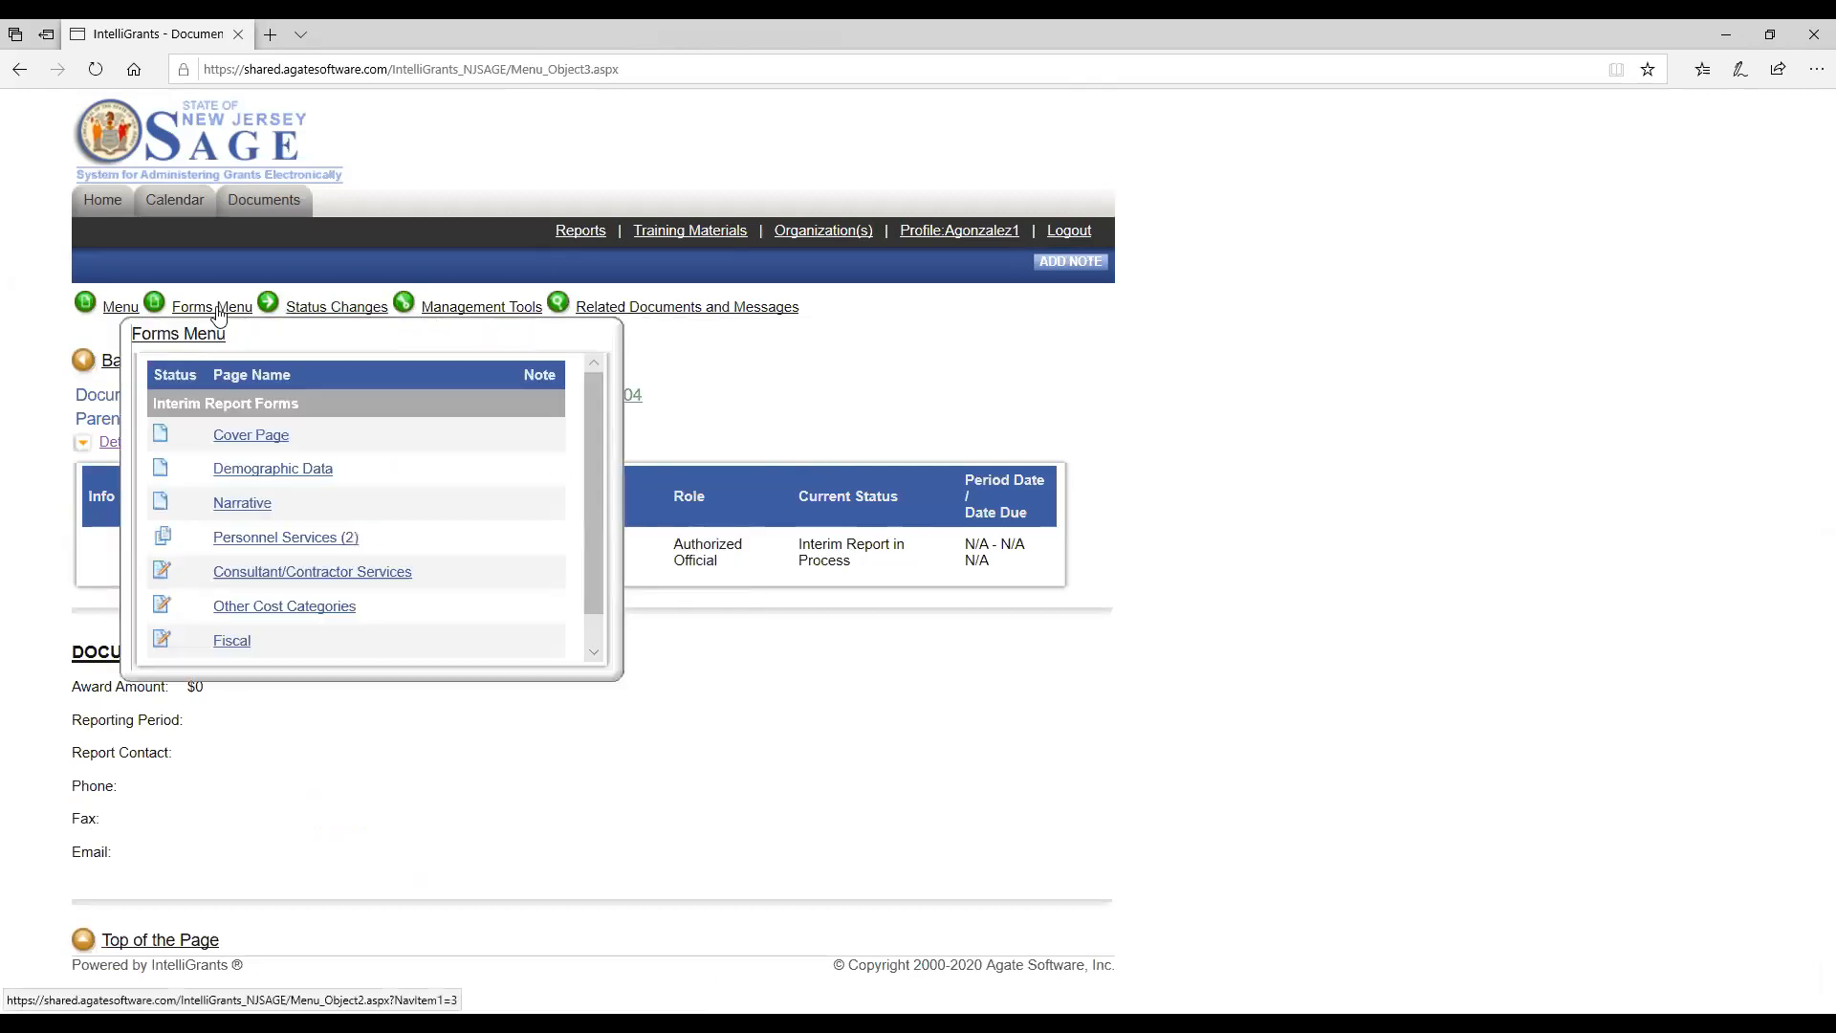
{"action": "left_click", "coordinate": [248, 439]}
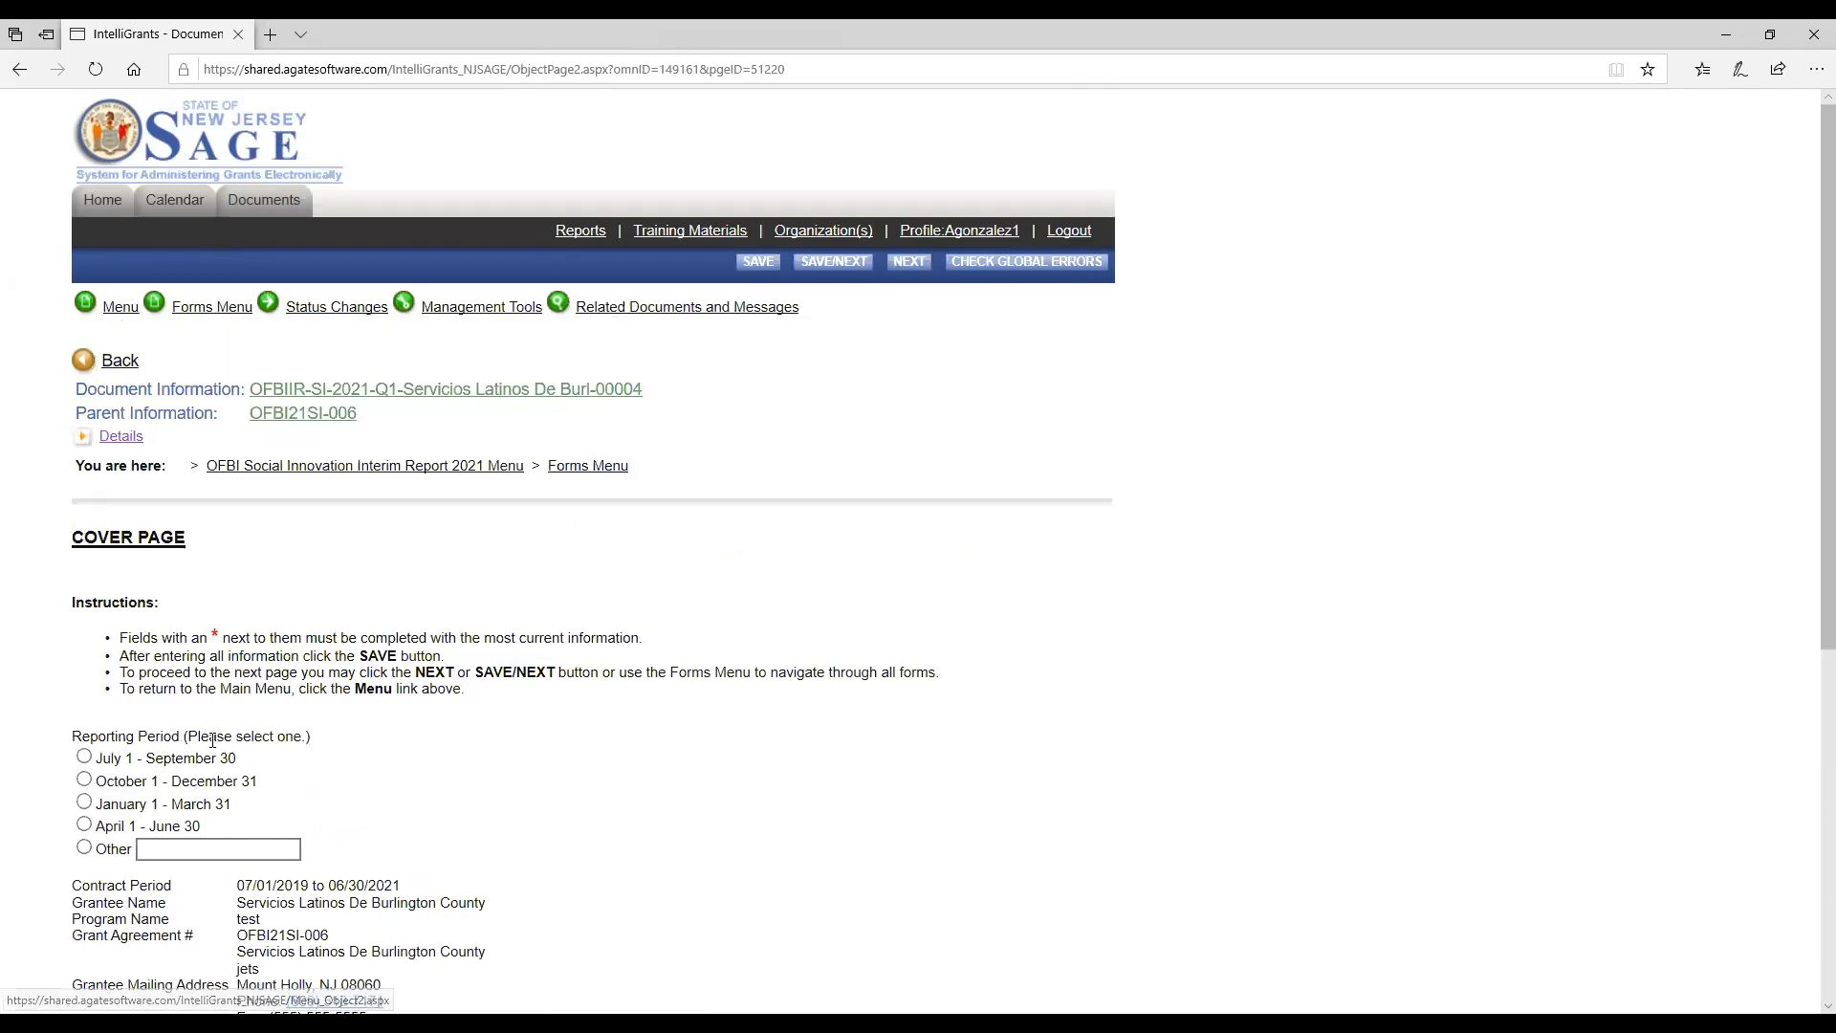
{"action": "left_click", "coordinate": [84, 757]}
Enter the grantee's physical street address, and fill the city, state, zip code and narrative report contact's details from the saved form entry.
{"action": "scroll", "coordinate": [503, 741], "scroll_direction": "down", "scroll_amount": 6}
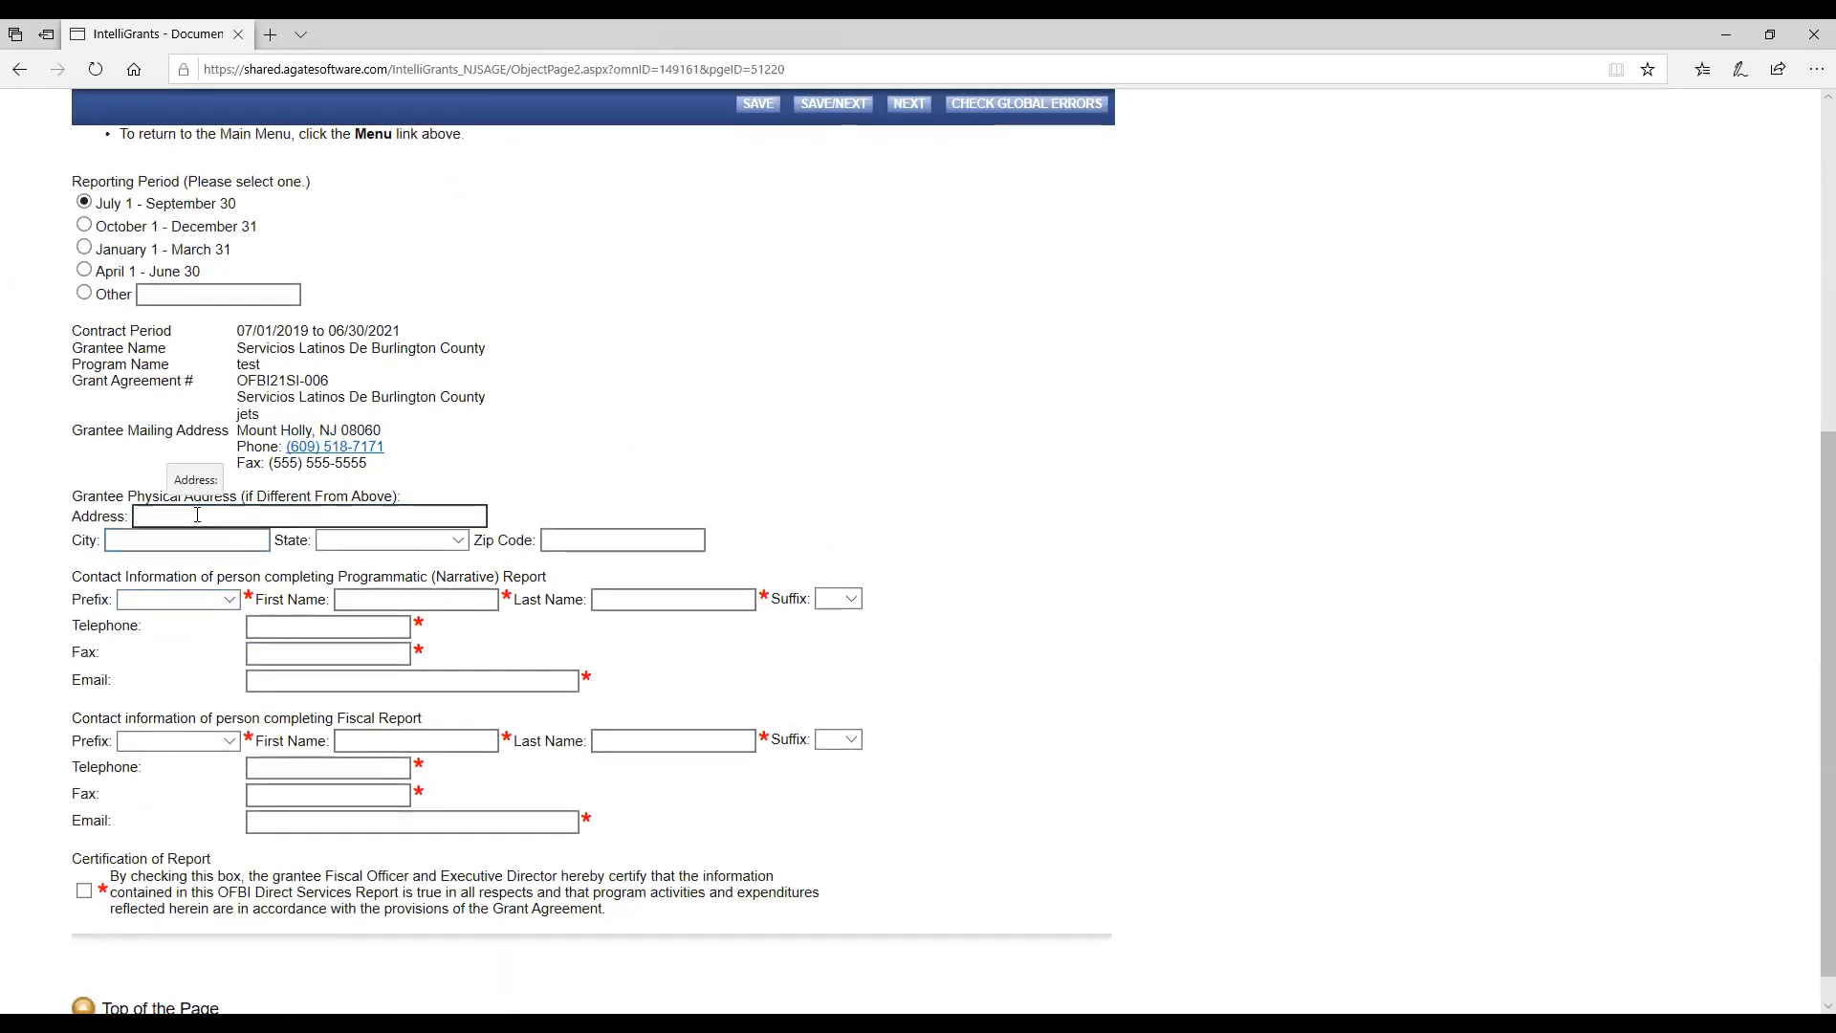
{"action": "type", "text": "Jets 123"}
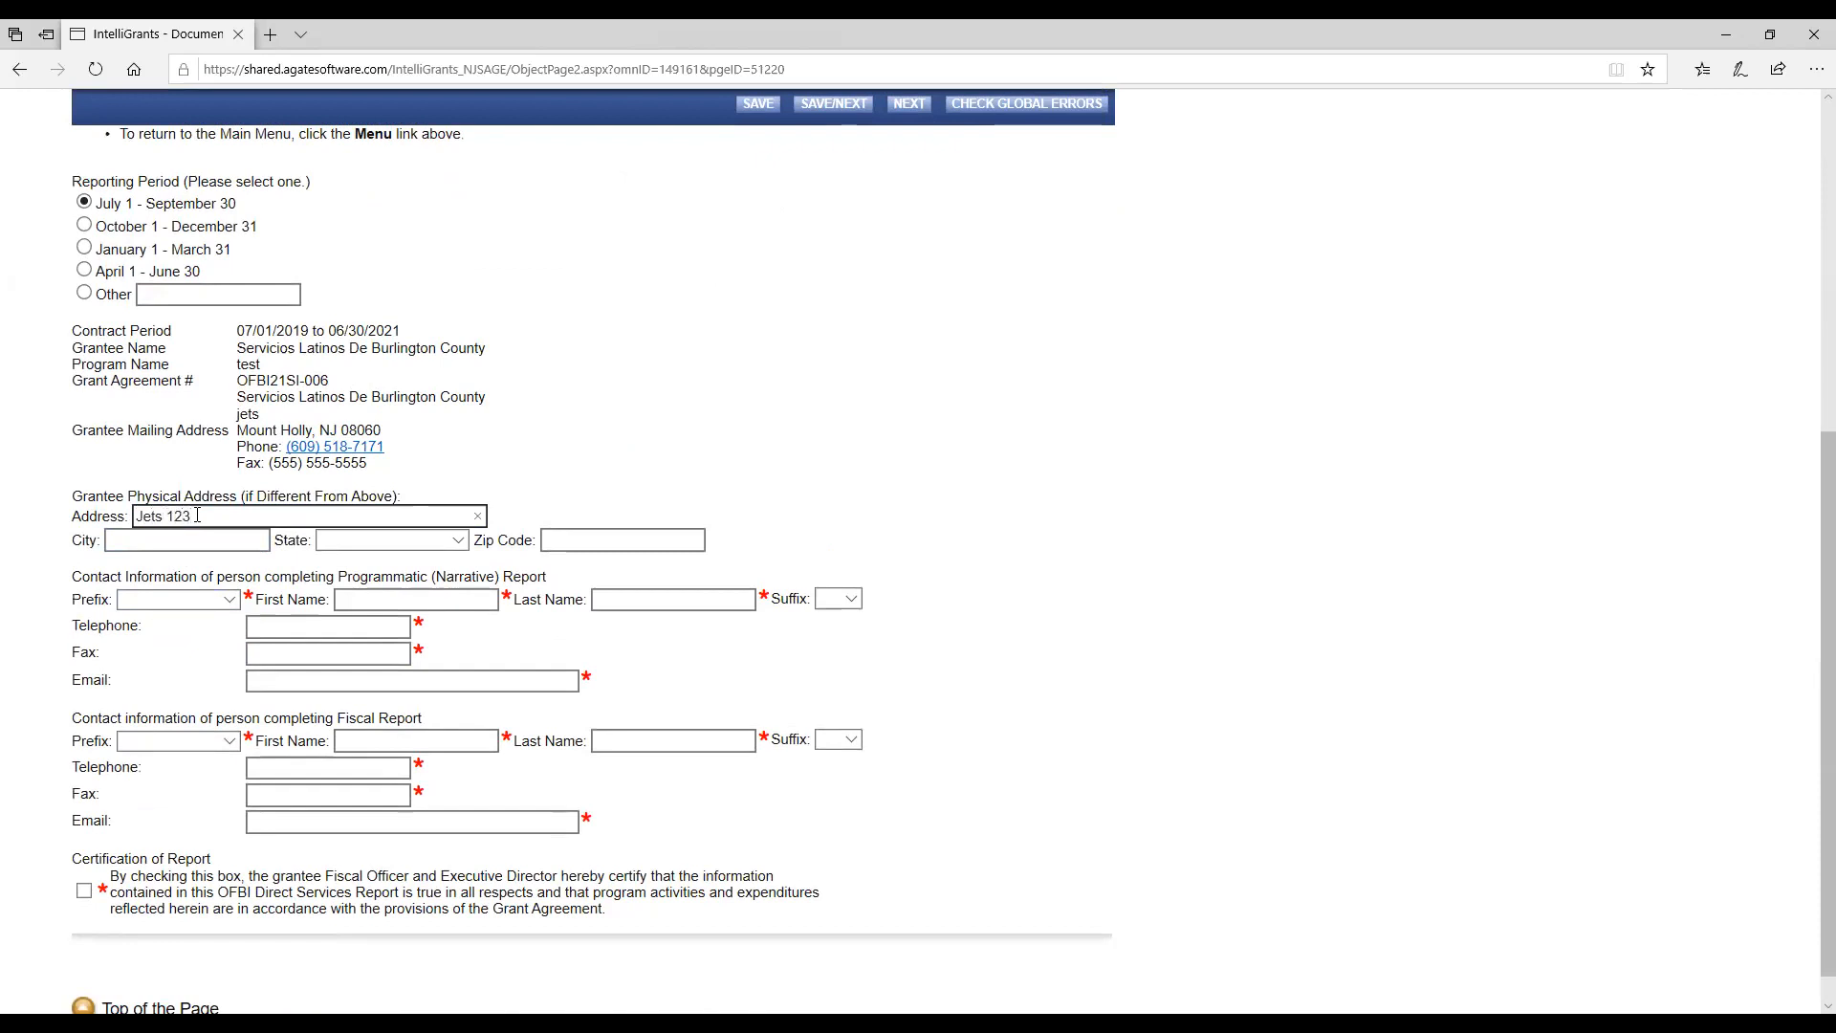
{"action": "key", "text": "Tab"}
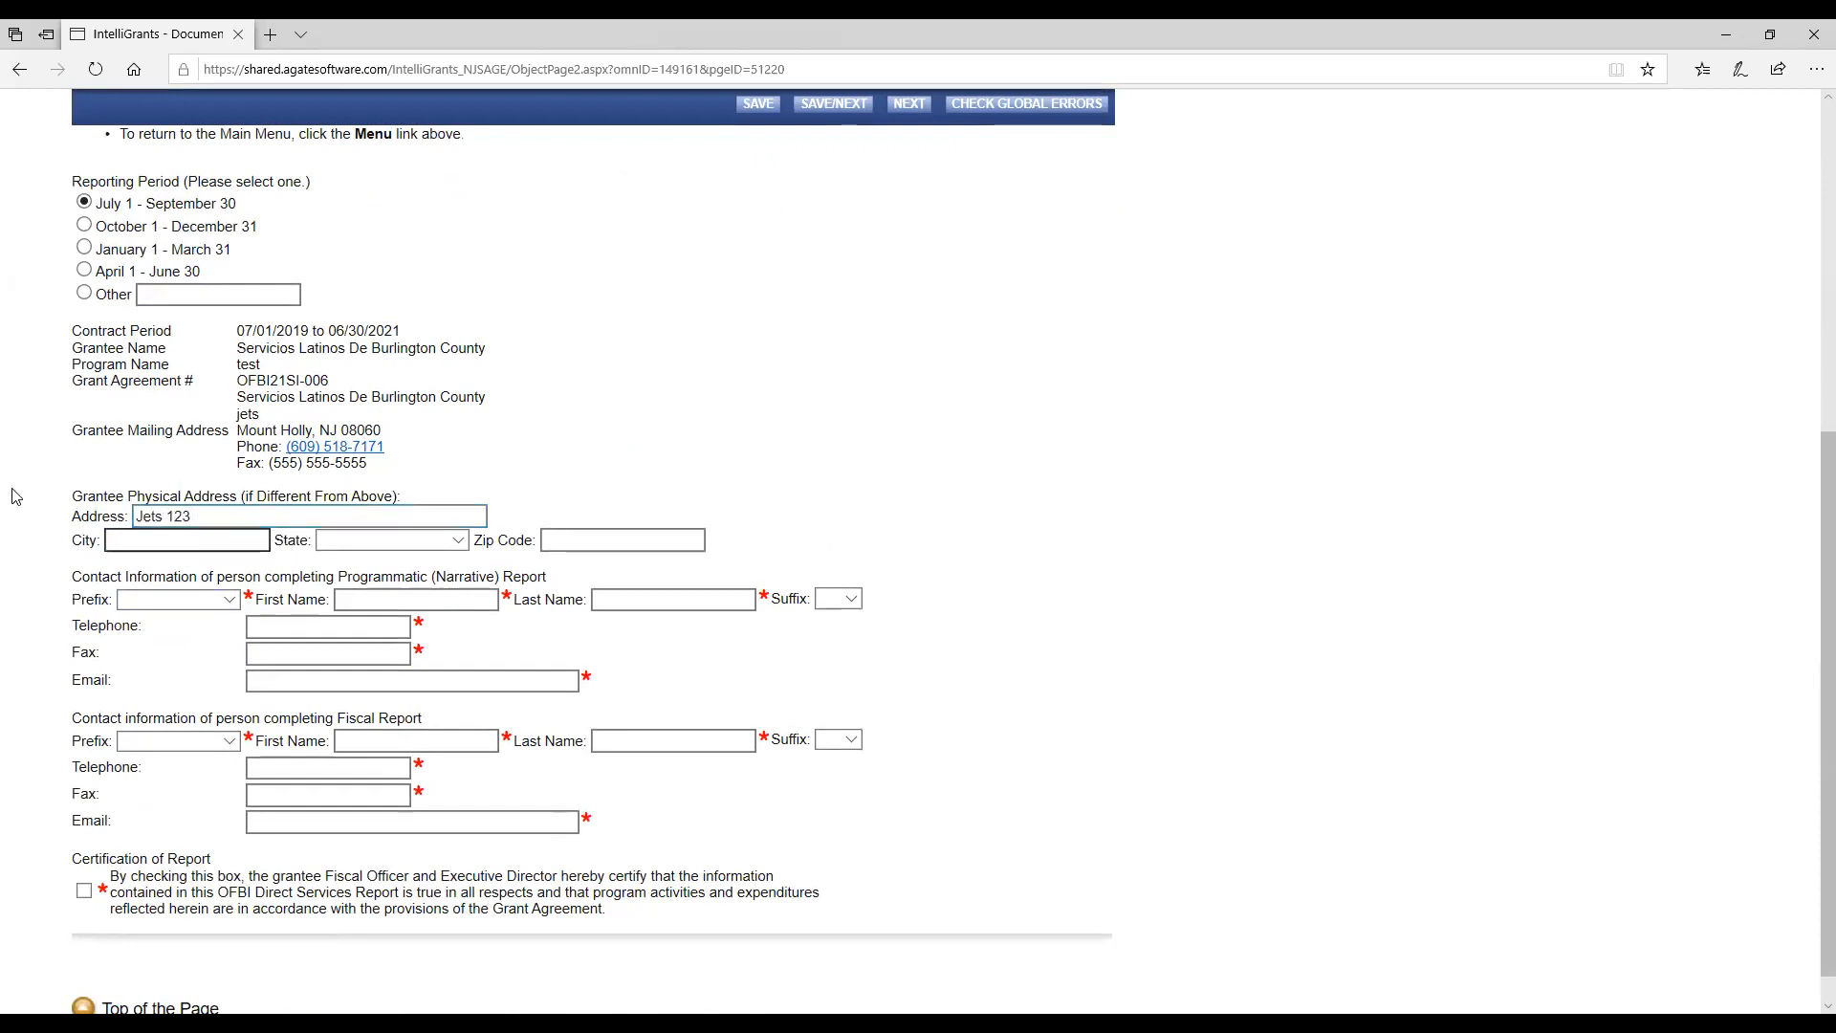
{"action": "left_click", "coordinate": [155, 542]}
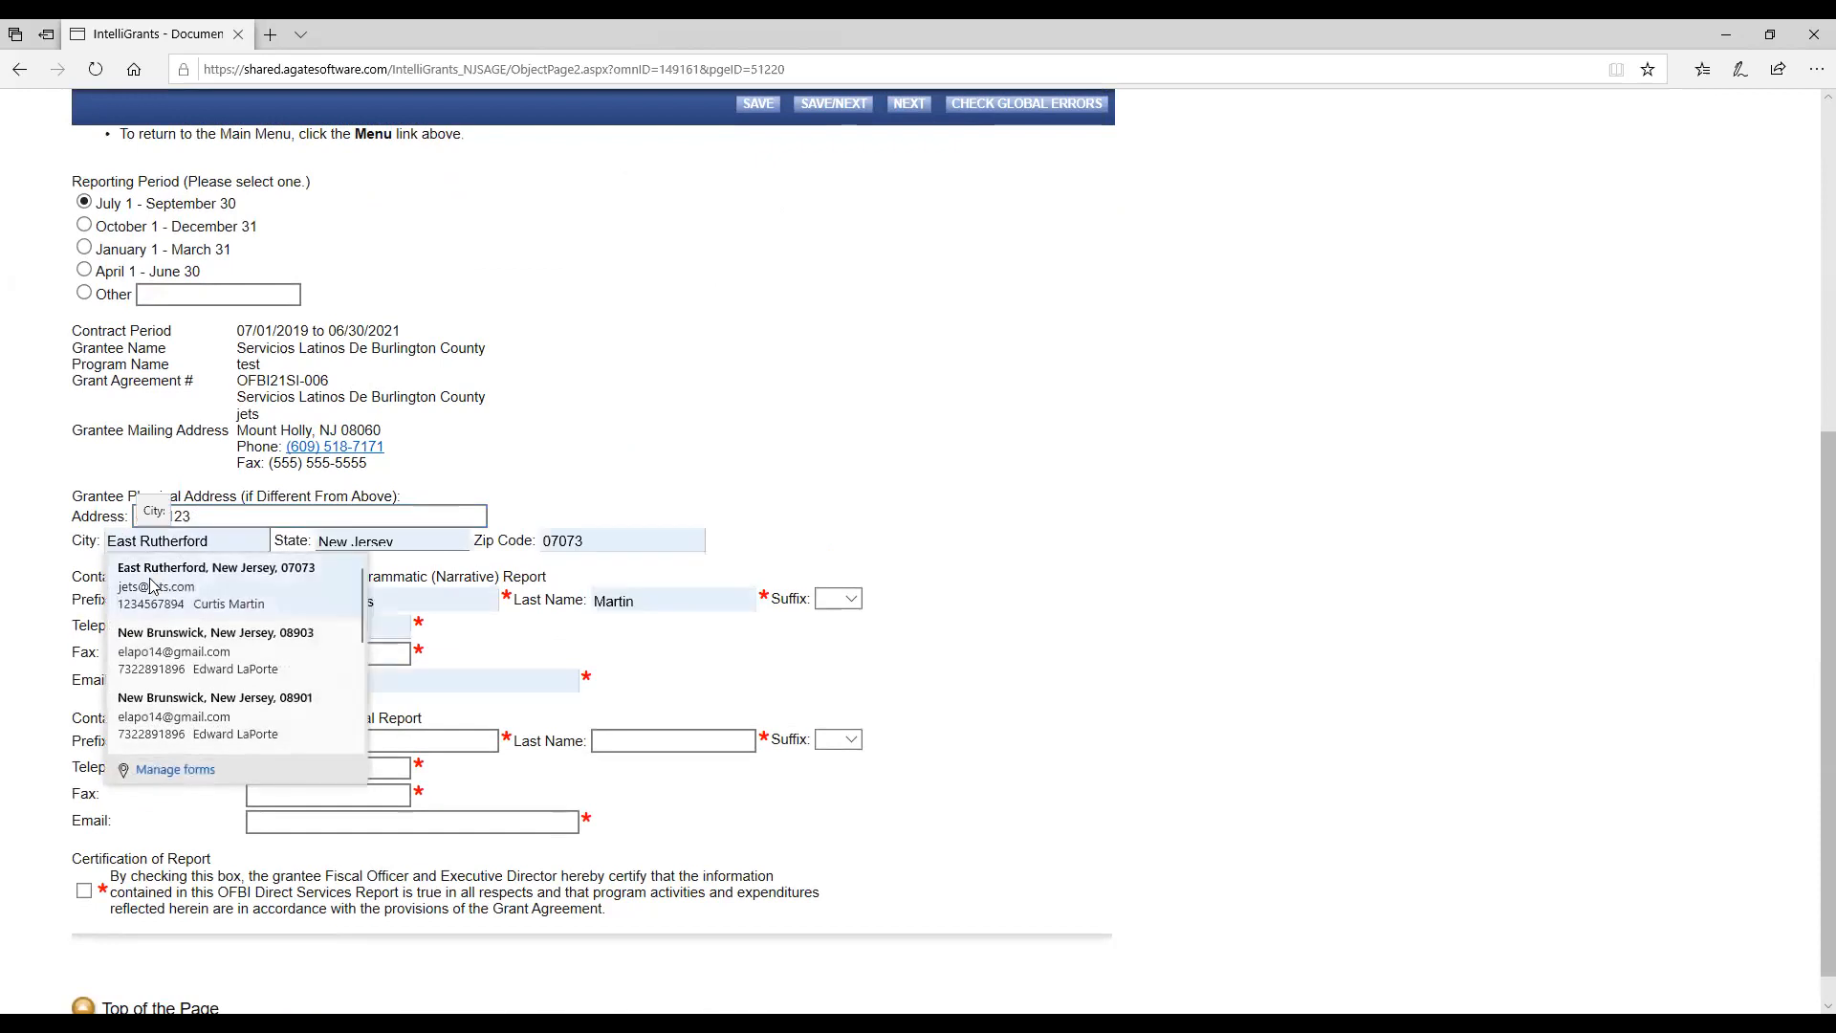
{"action": "left_click", "coordinate": [311, 613]}
Set the narrative report contact's prefix to Mr. and enter the contact's fax number.
{"action": "left_click", "coordinate": [199, 603]}
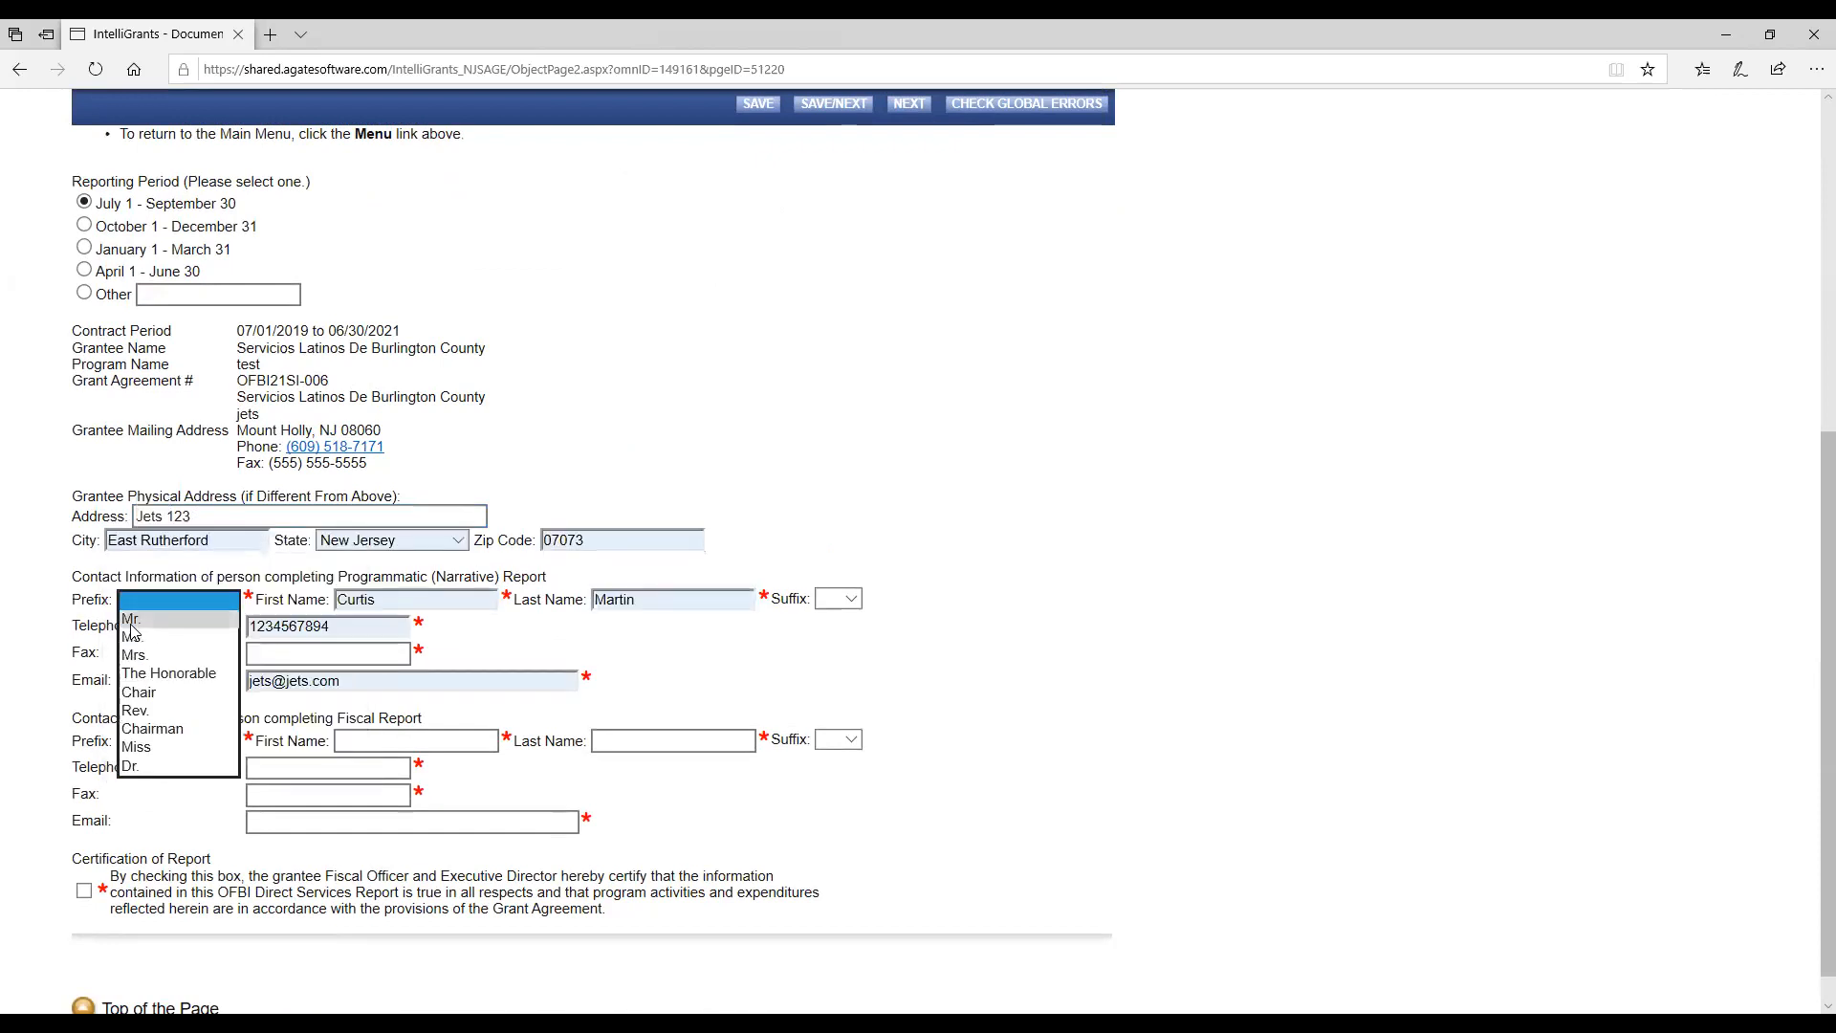
{"action": "left_click", "coordinate": [197, 619]}
{"action": "left_click", "coordinate": [262, 650]}
{"action": "type", "text": "1234567890"}
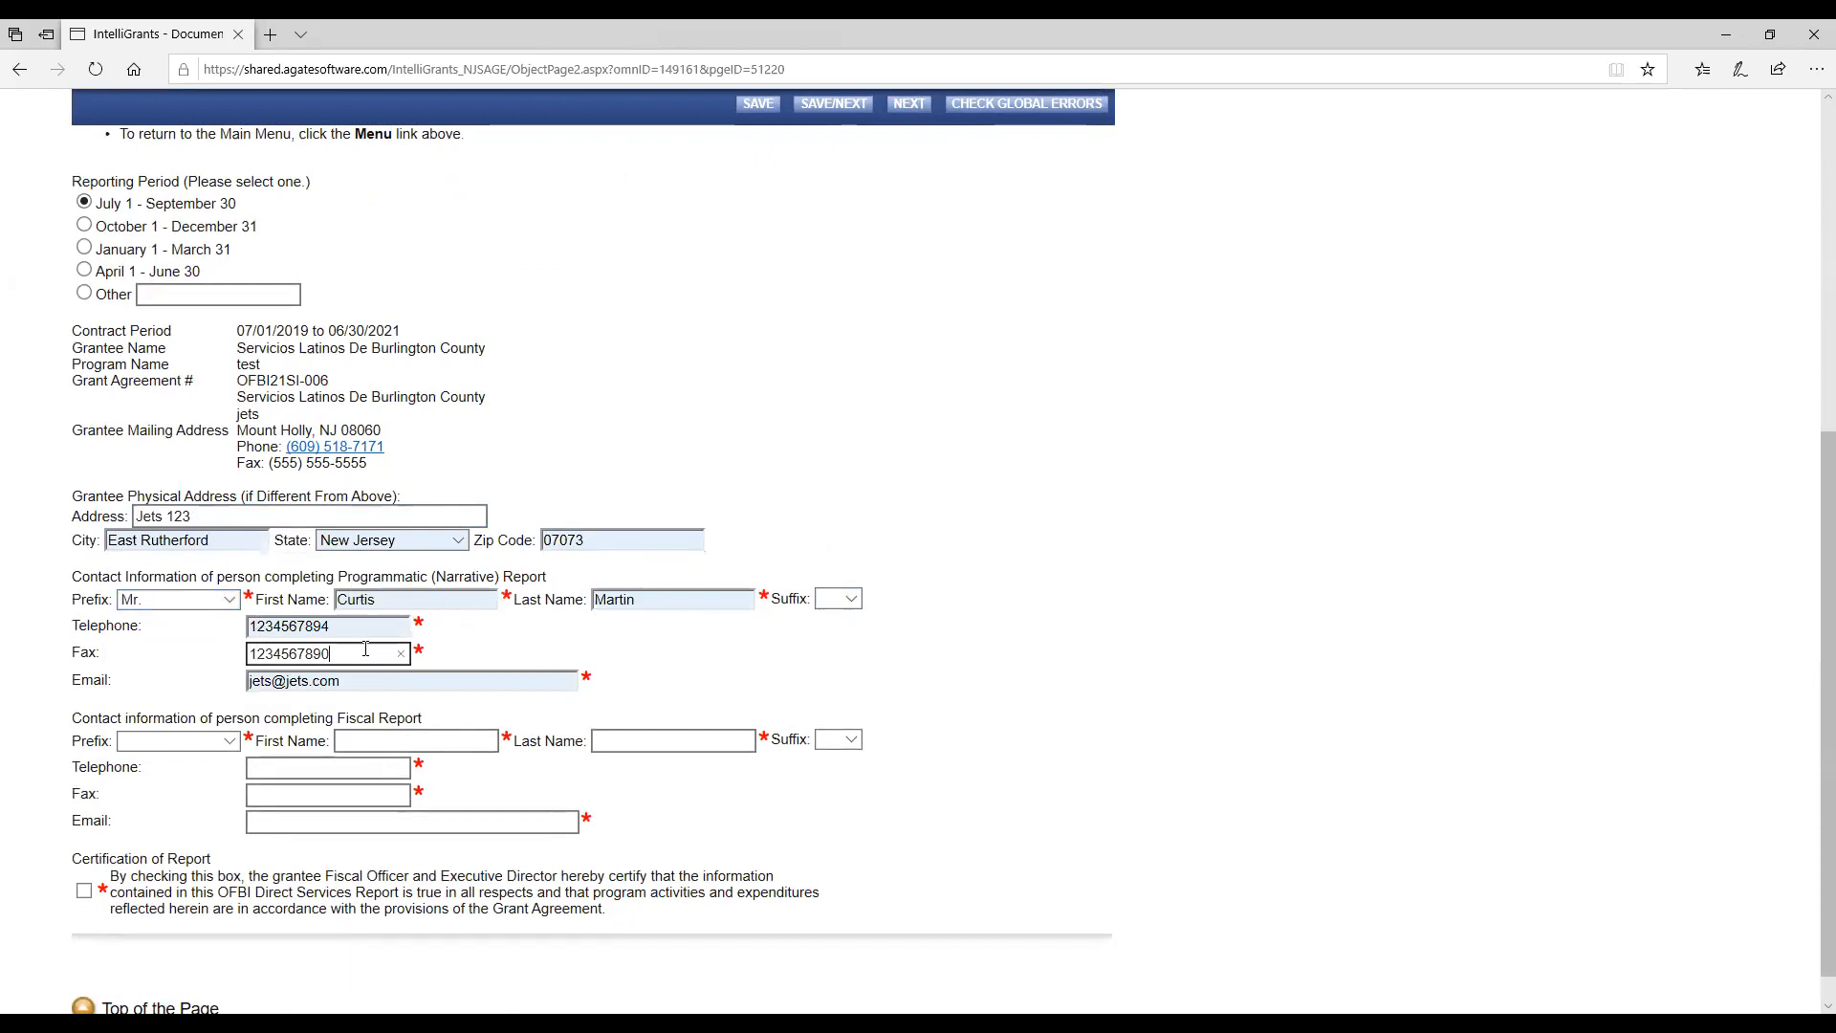
Complete the fiscal report contact with prefix Ms., the saved entry's name, telephone and email, and the fax number.
{"action": "left_click", "coordinate": [227, 742]}
{"action": "left_click", "coordinate": [177, 778]}
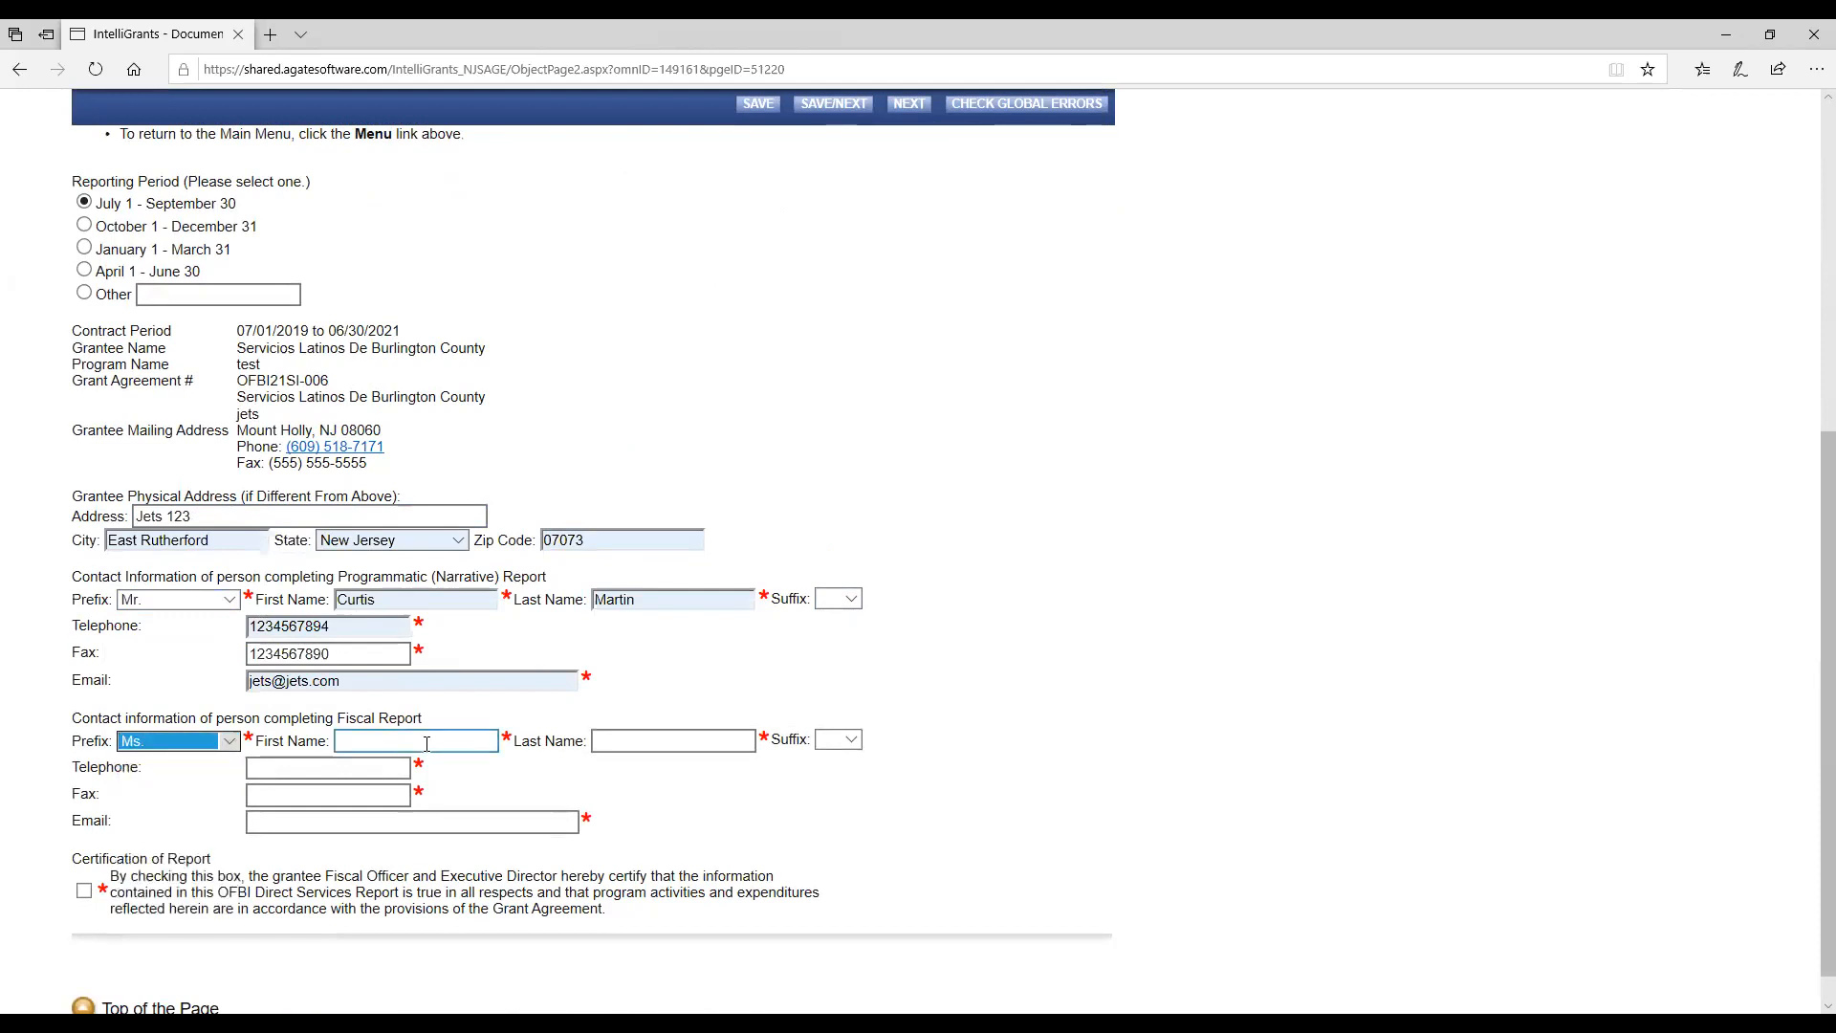
{"action": "left_click", "coordinate": [427, 744]}
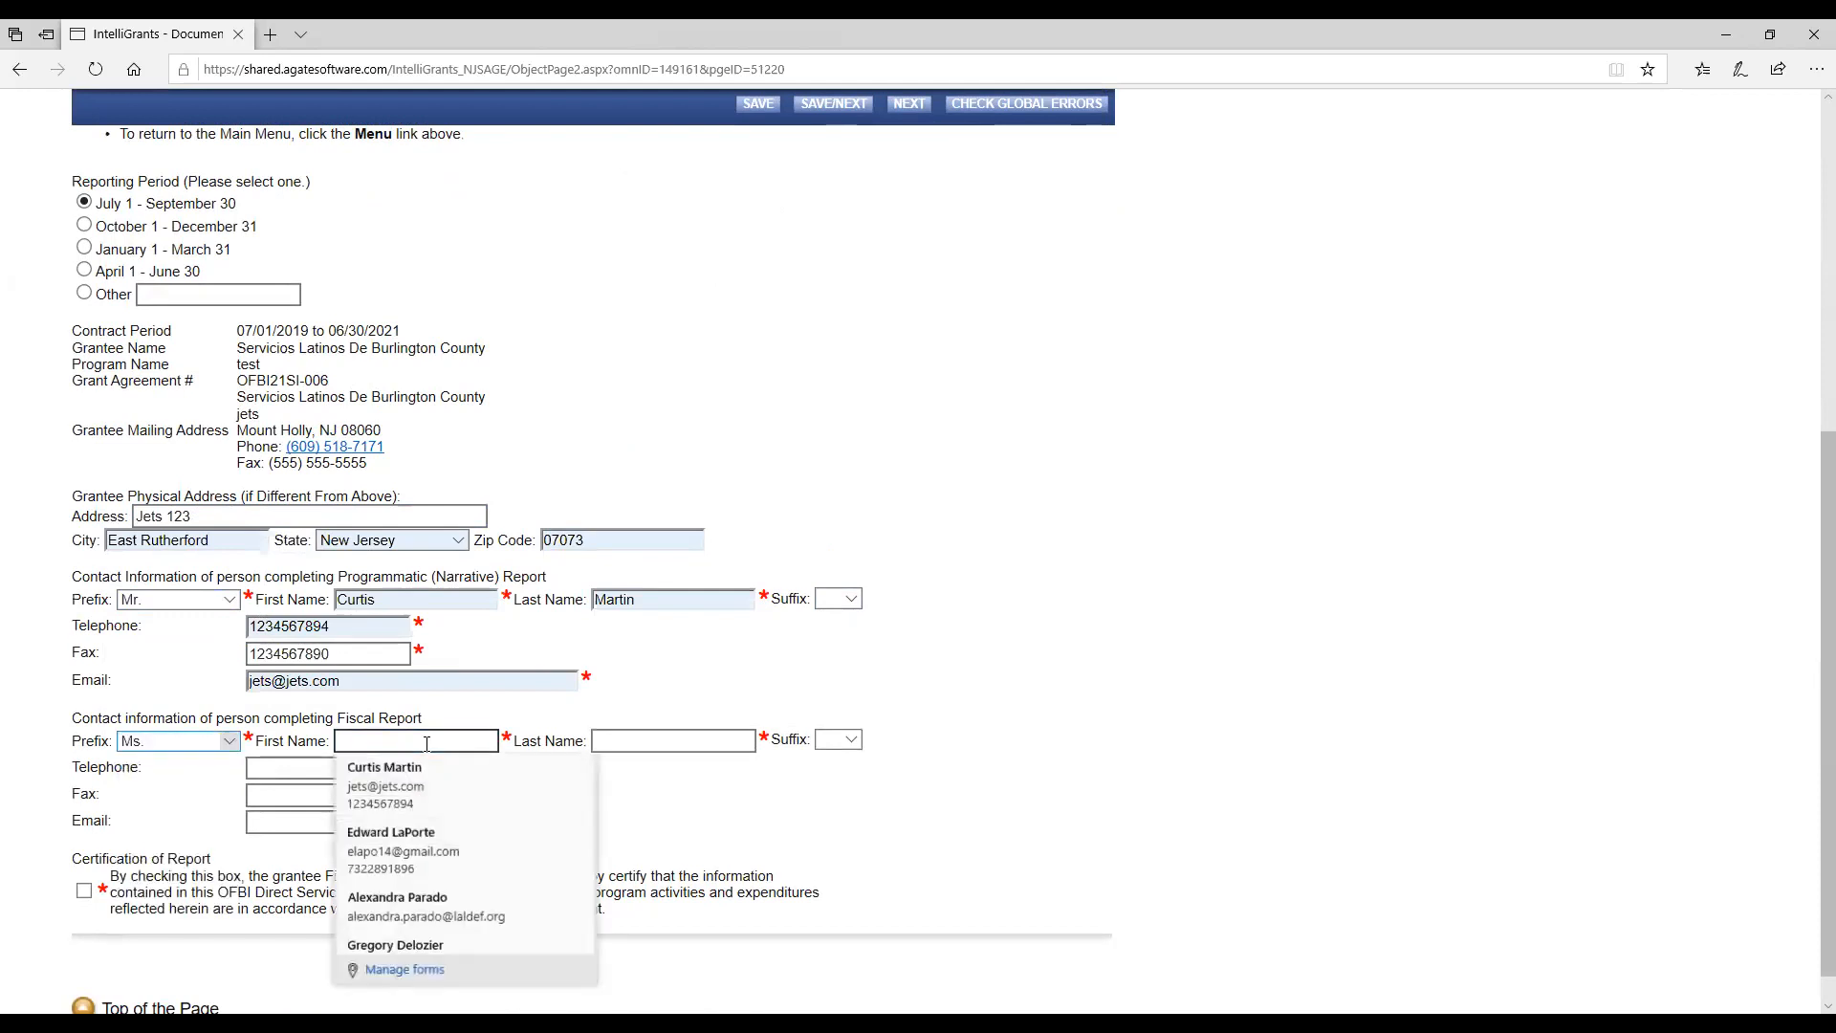
{"action": "left_click", "coordinate": [403, 786]}
{"action": "type", "text": "1234567890"}
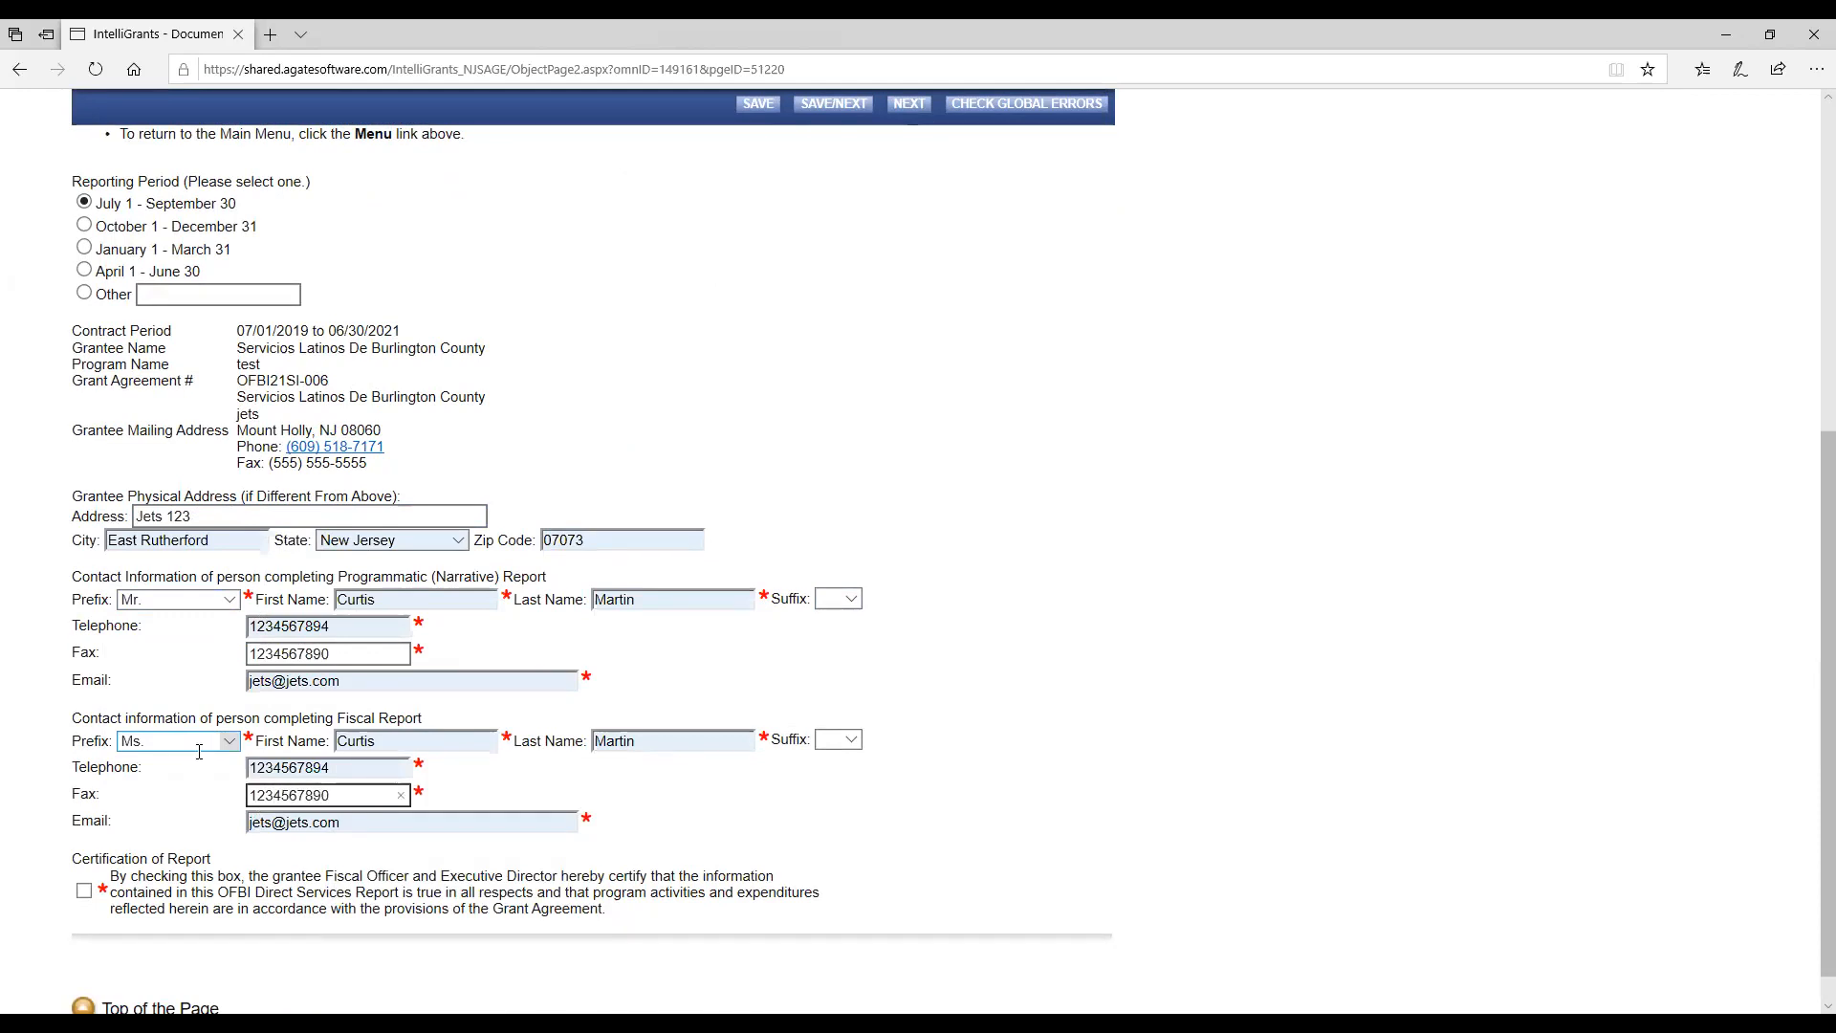
{"action": "left_click", "coordinate": [705, 810]}
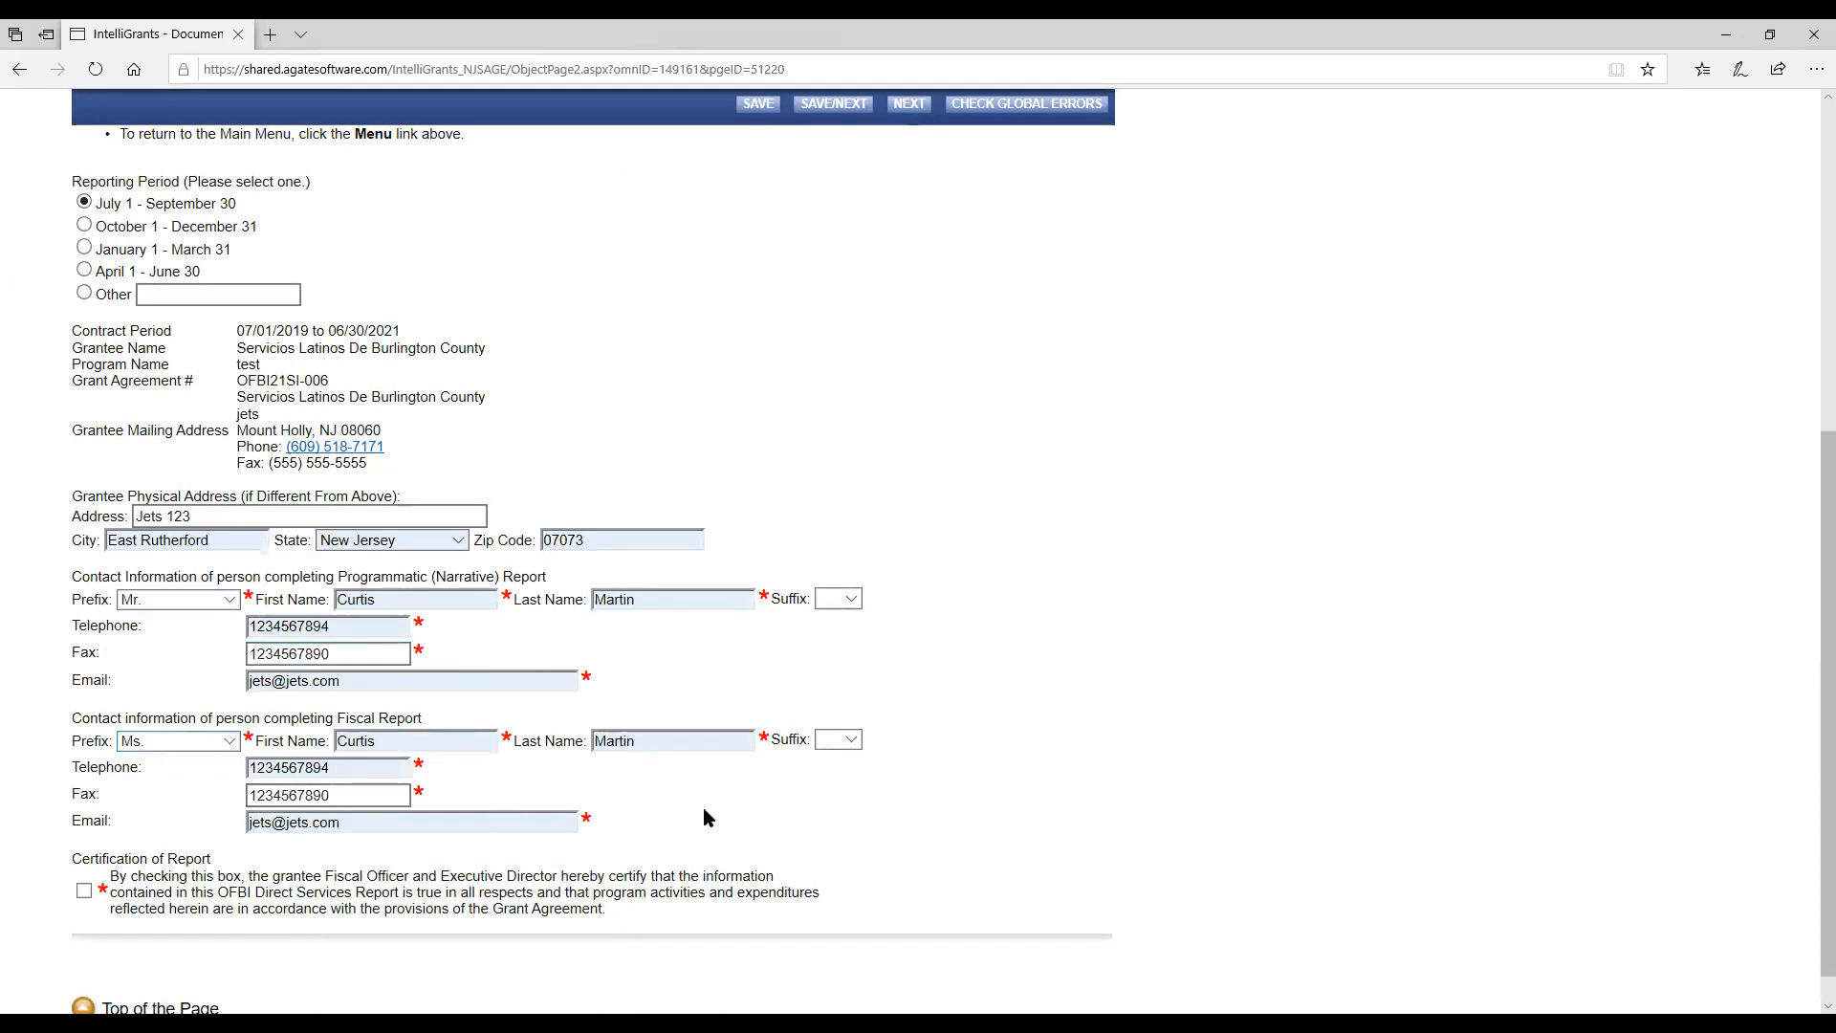
Check the certification of report and save the cover page.
{"action": "left_click", "coordinate": [85, 891]}
{"action": "left_click", "coordinate": [763, 106]}
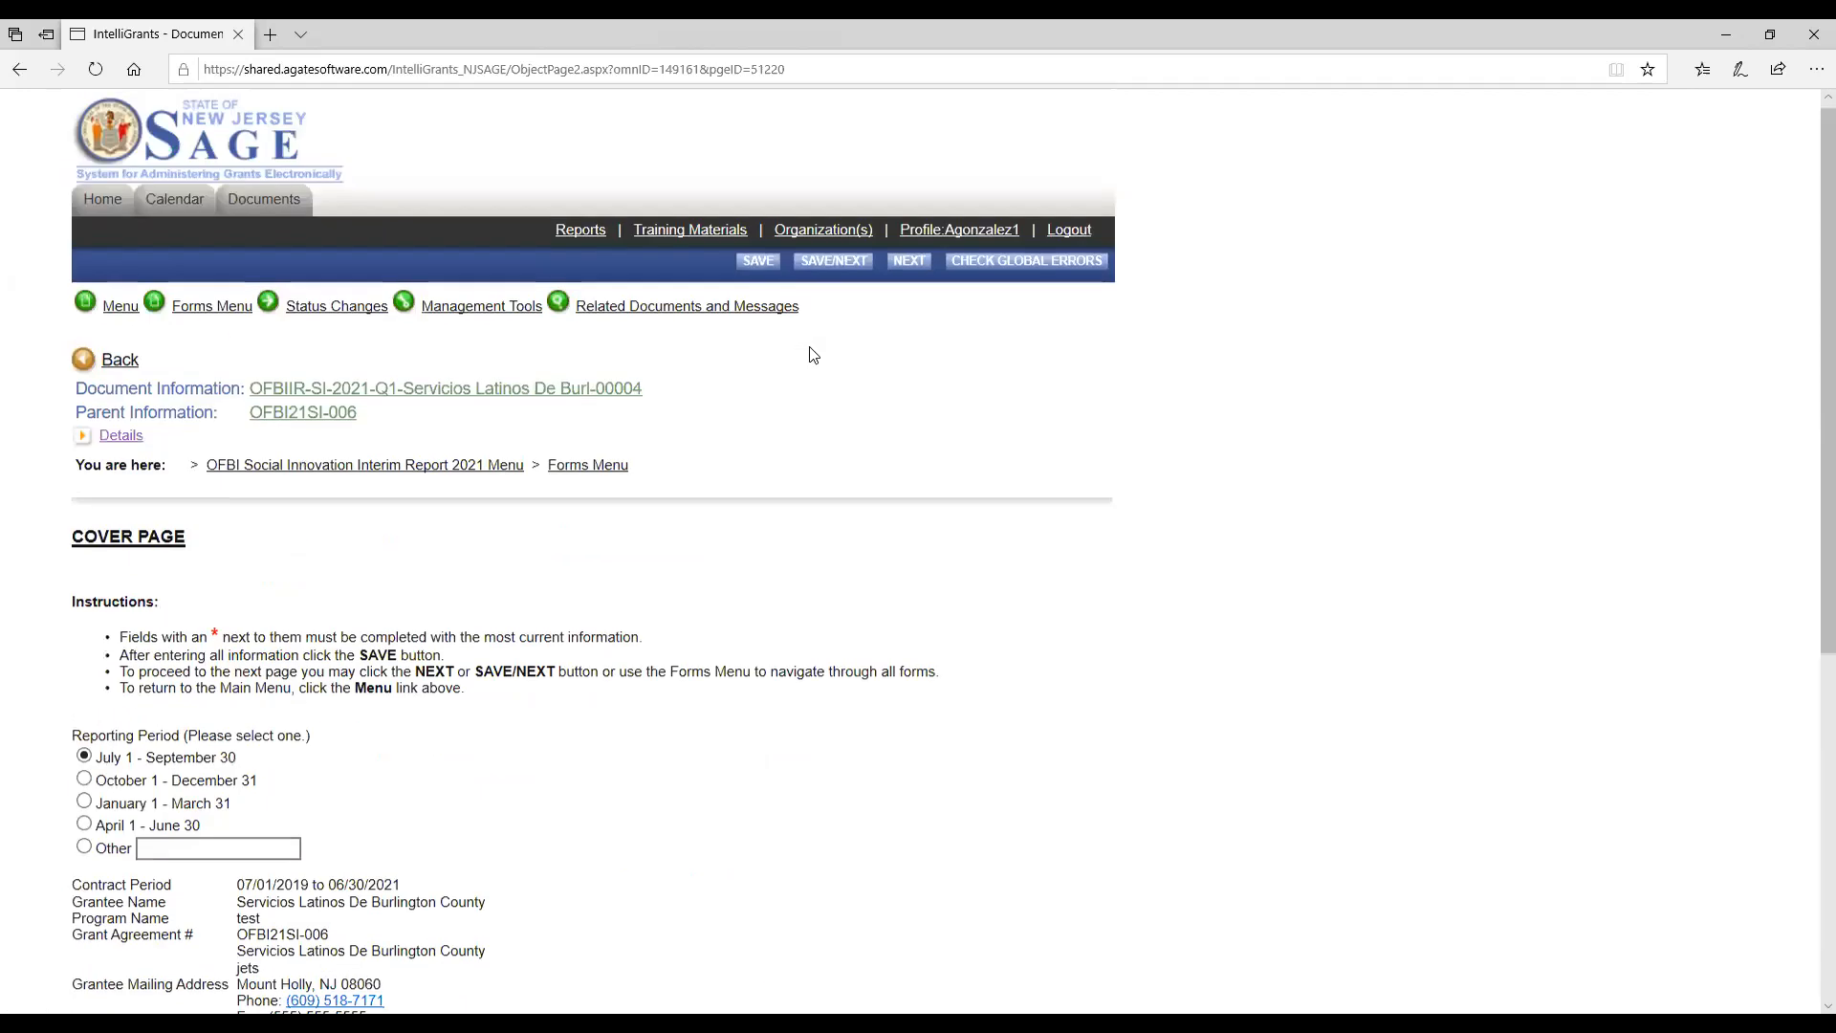
{"action": "left_click", "coordinate": [748, 262]}
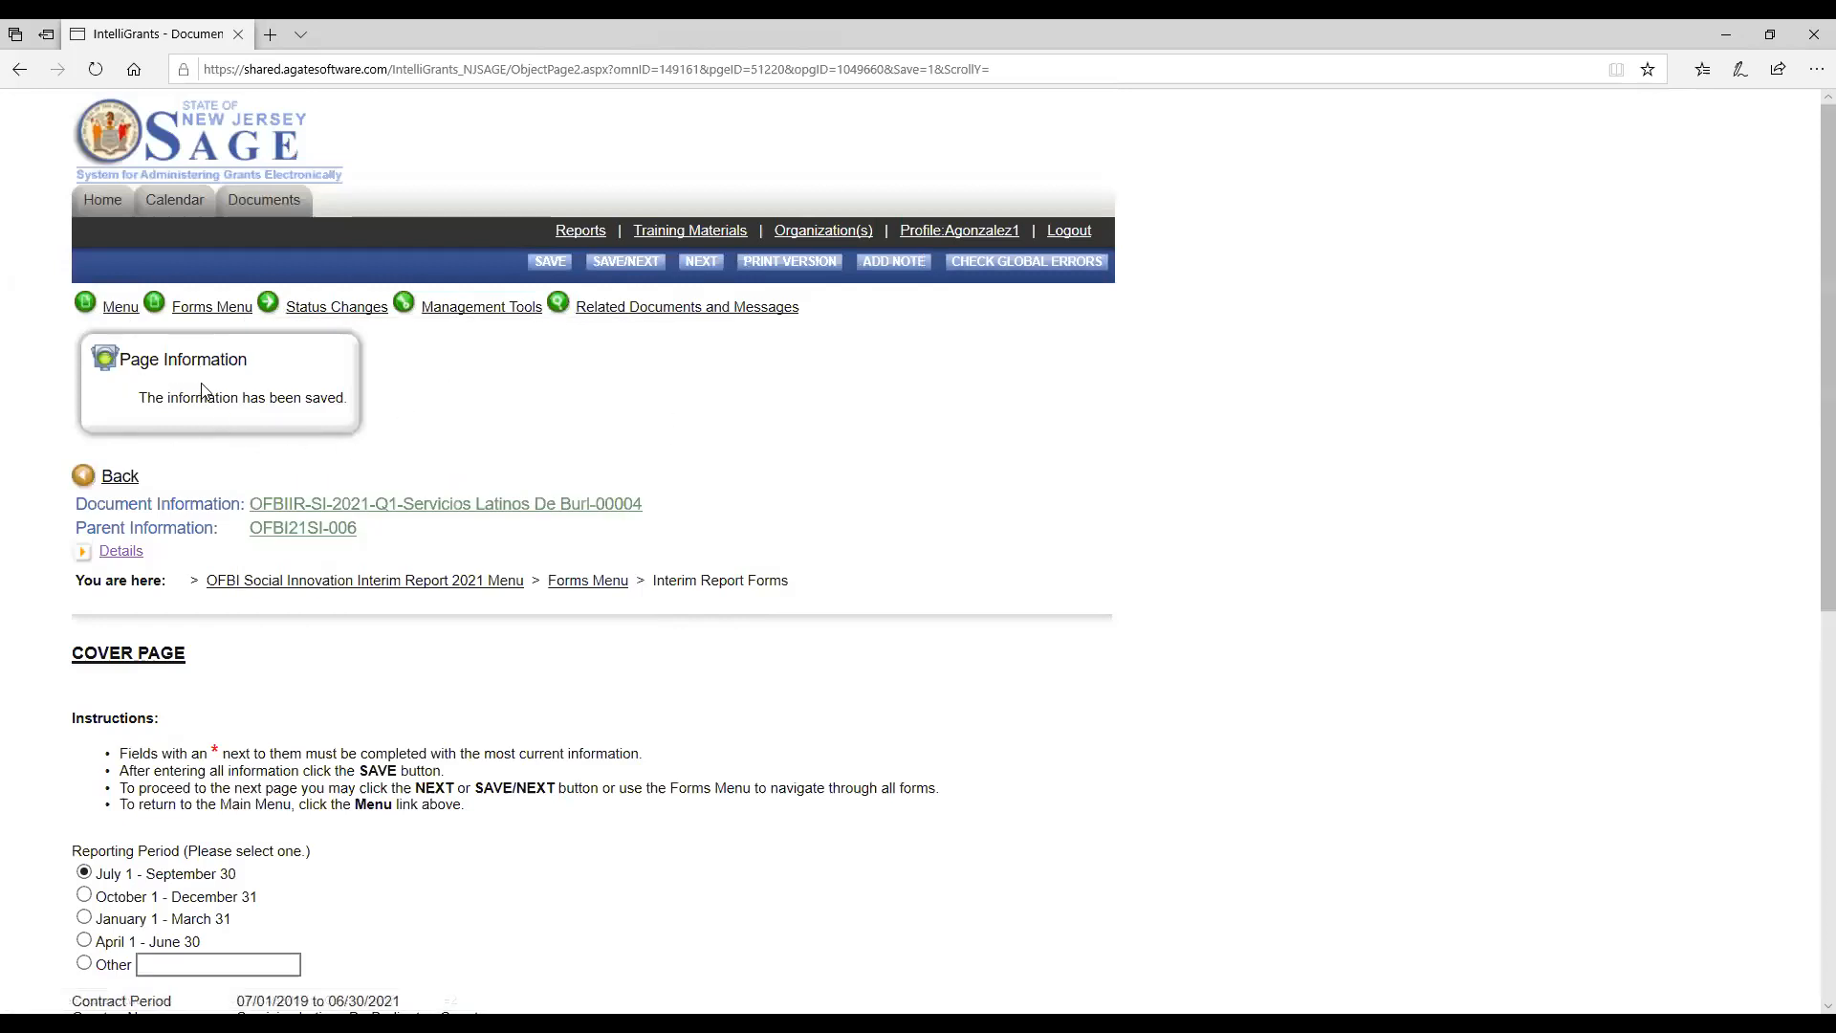
Open the interim report's Demographic Data form.
{"action": "mouse_move", "coordinate": [210, 308]}
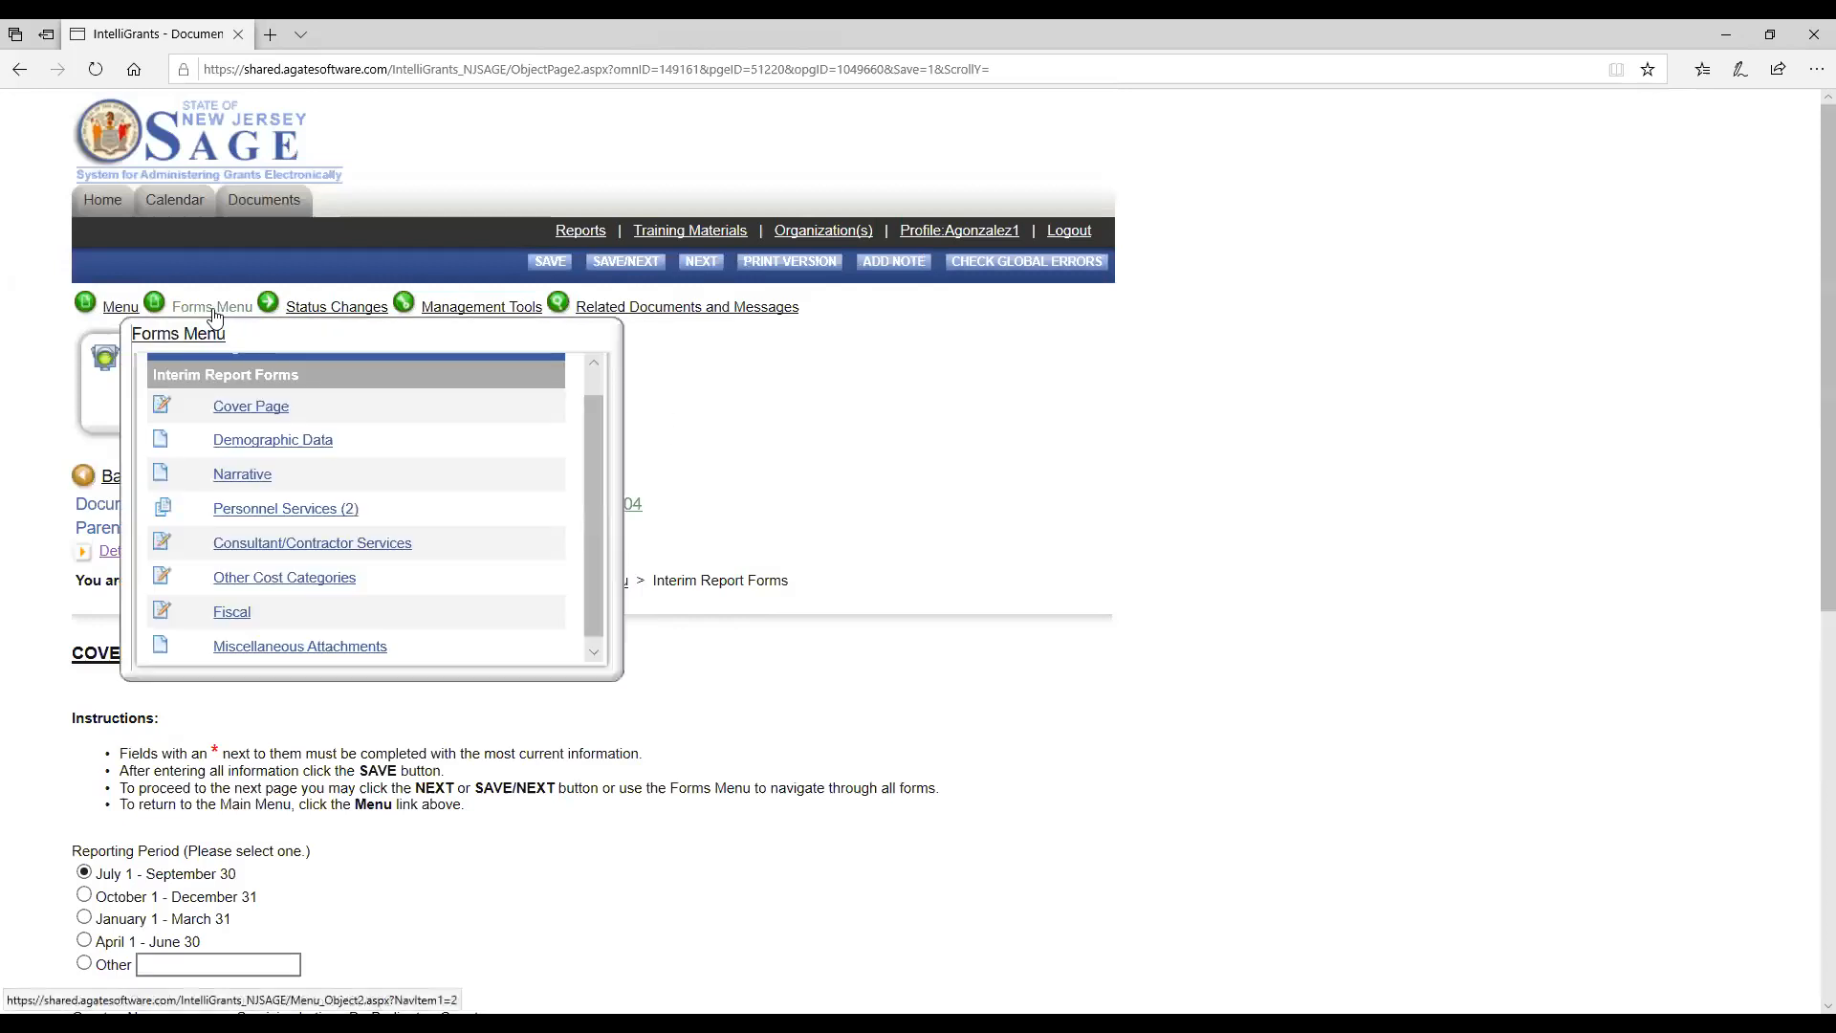
{"action": "left_click", "coordinate": [255, 446]}
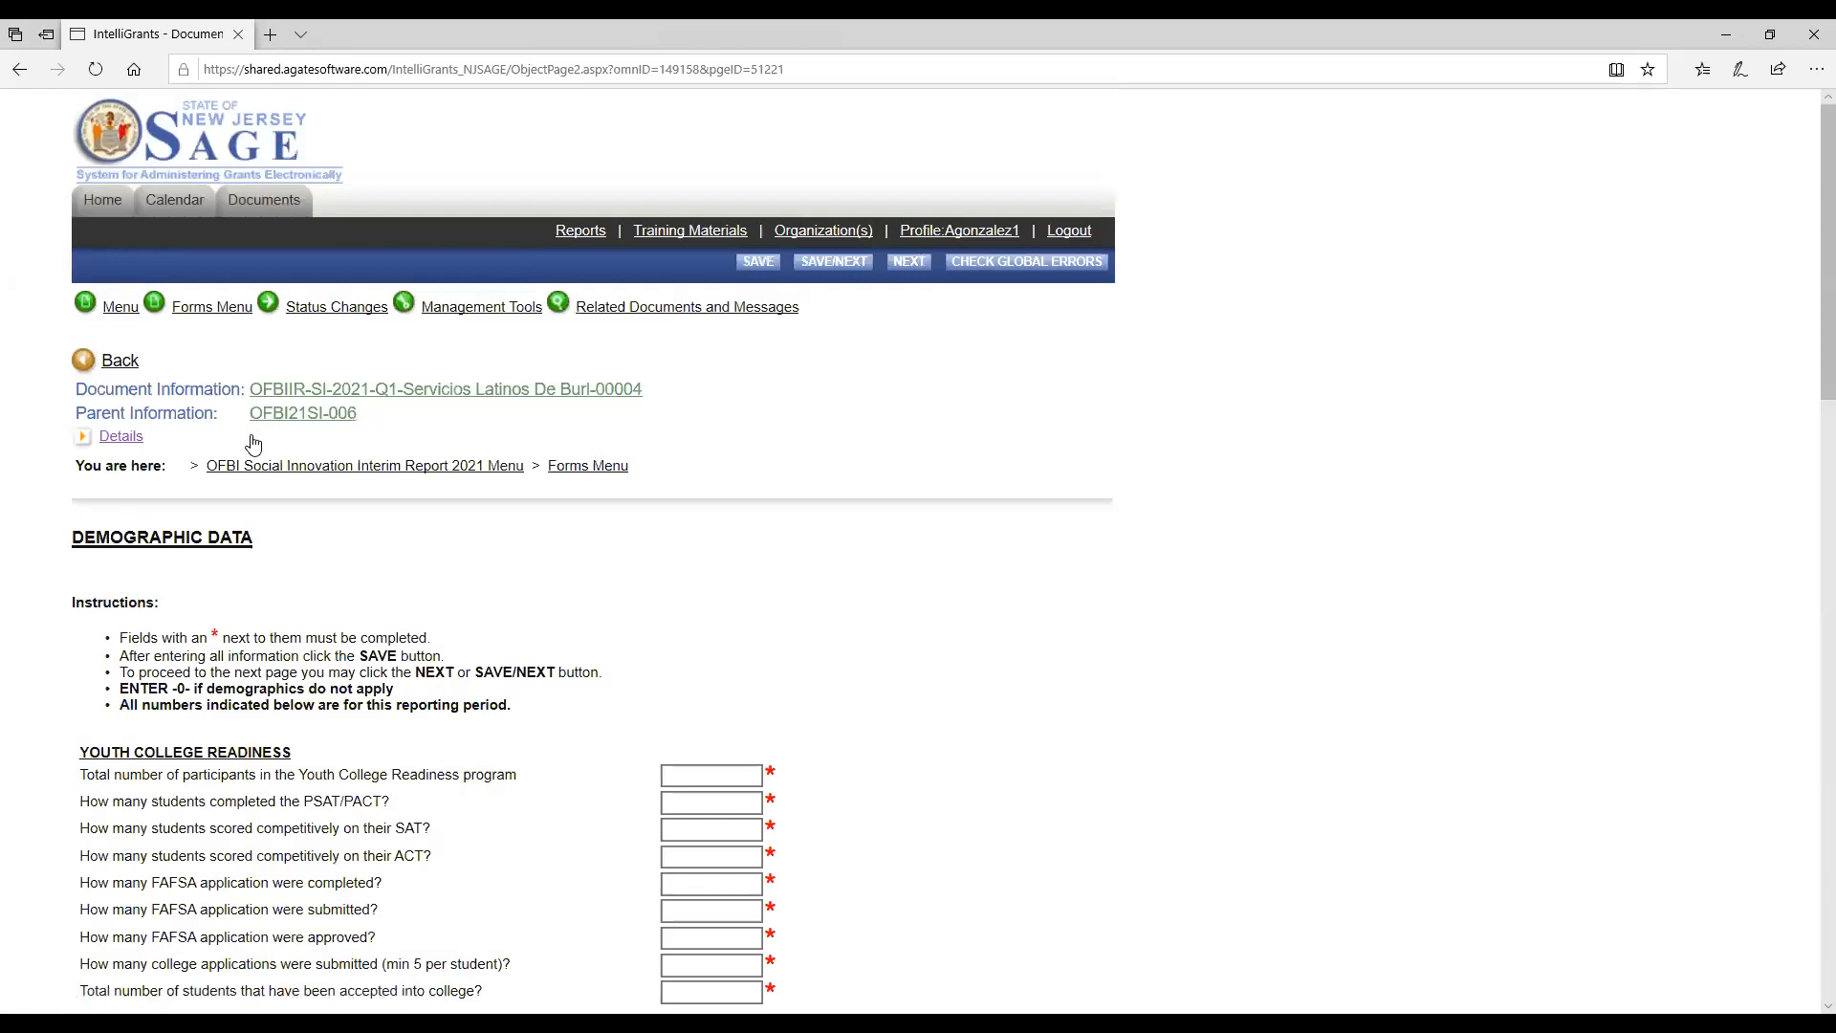
Review the Demographic Data form's instructions and its program sections, from Youth College Readiness down to Special Projects.
{"action": "scroll", "coordinate": [791, 525], "scroll_direction": "down", "scroll_amount": 8}
{"action": "scroll", "coordinate": [791, 537], "scroll_direction": "up", "scroll_amount": 8}
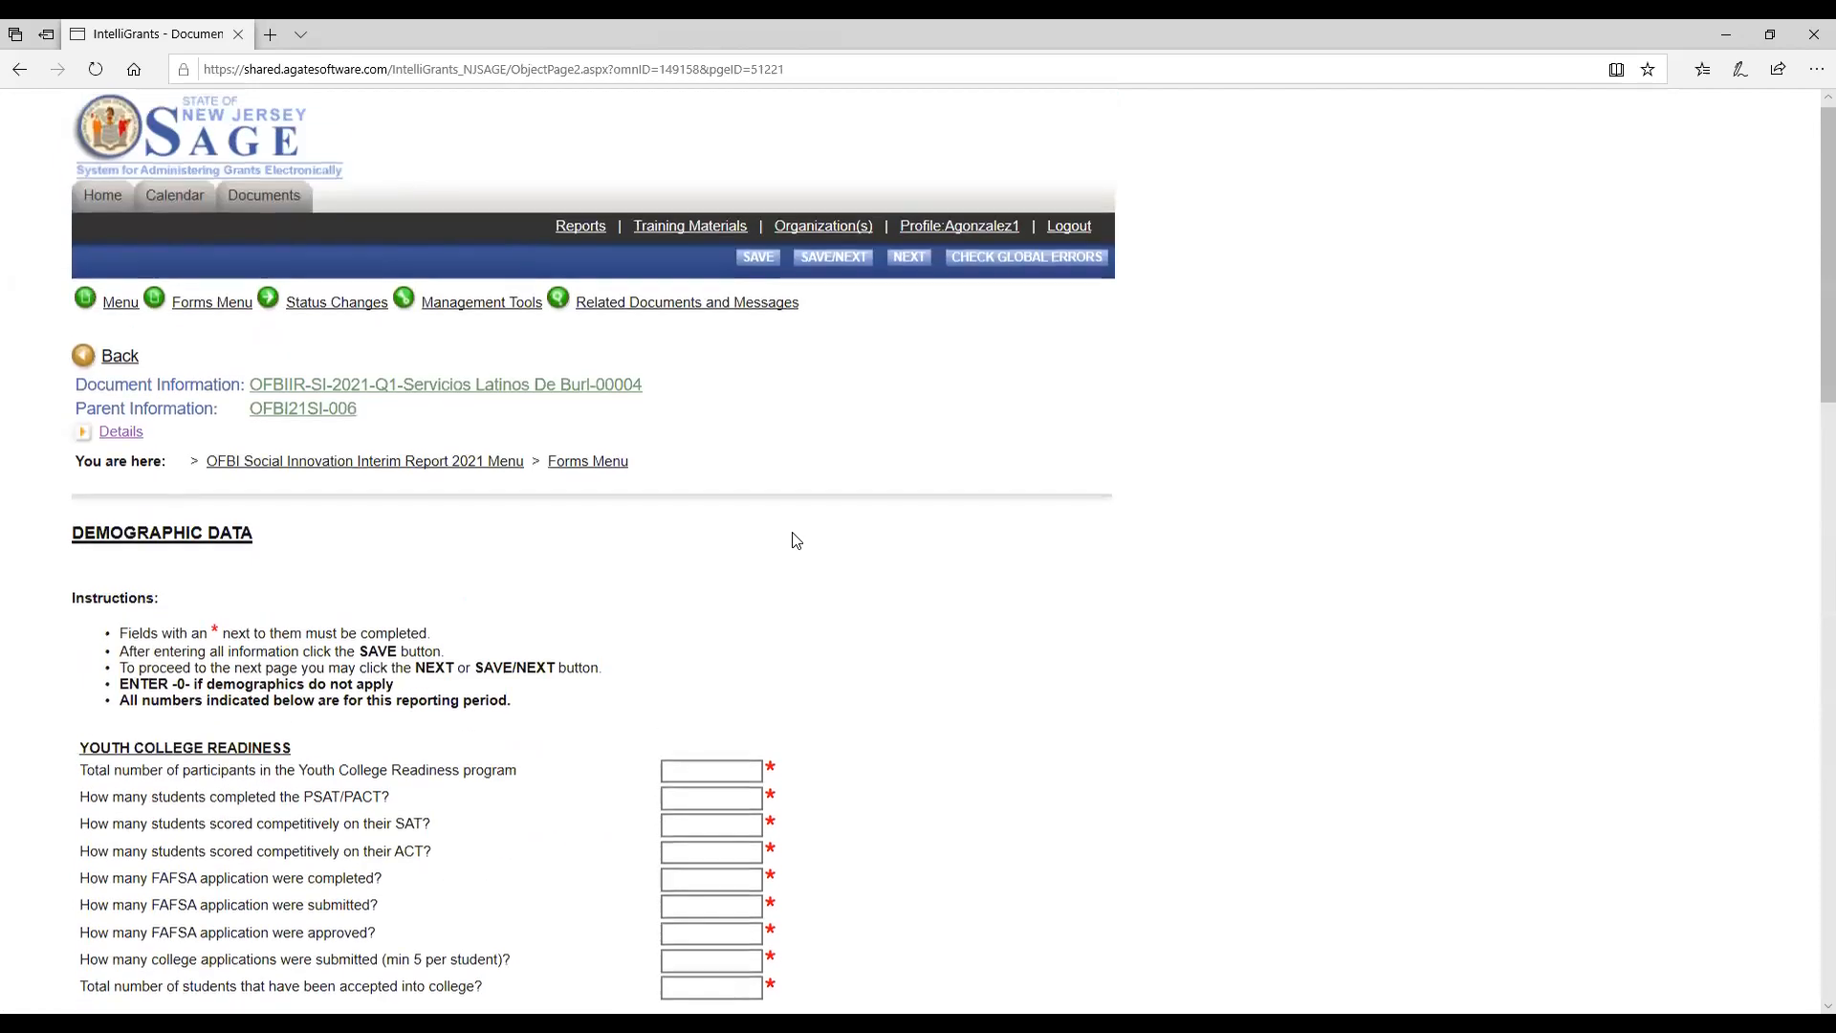
{"action": "scroll", "coordinate": [756, 507], "scroll_direction": "down", "scroll_amount": 4}
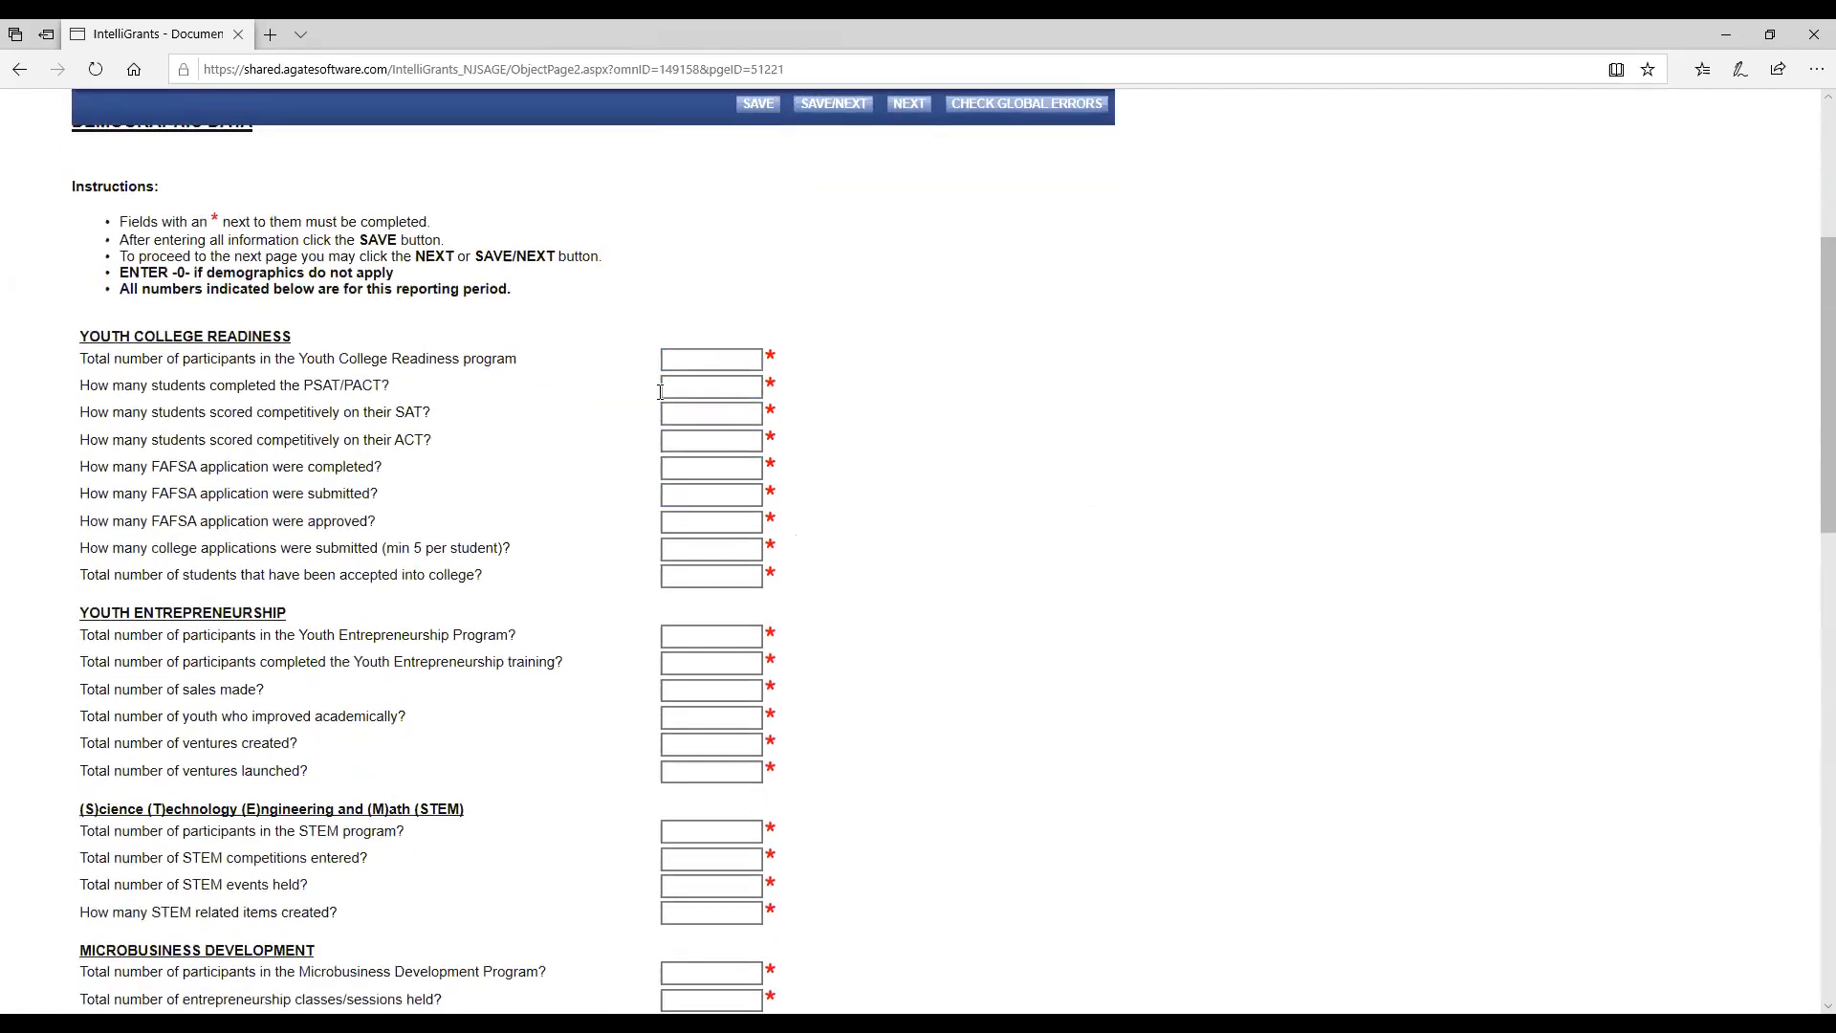
{"action": "left_click", "coordinate": [723, 364]}
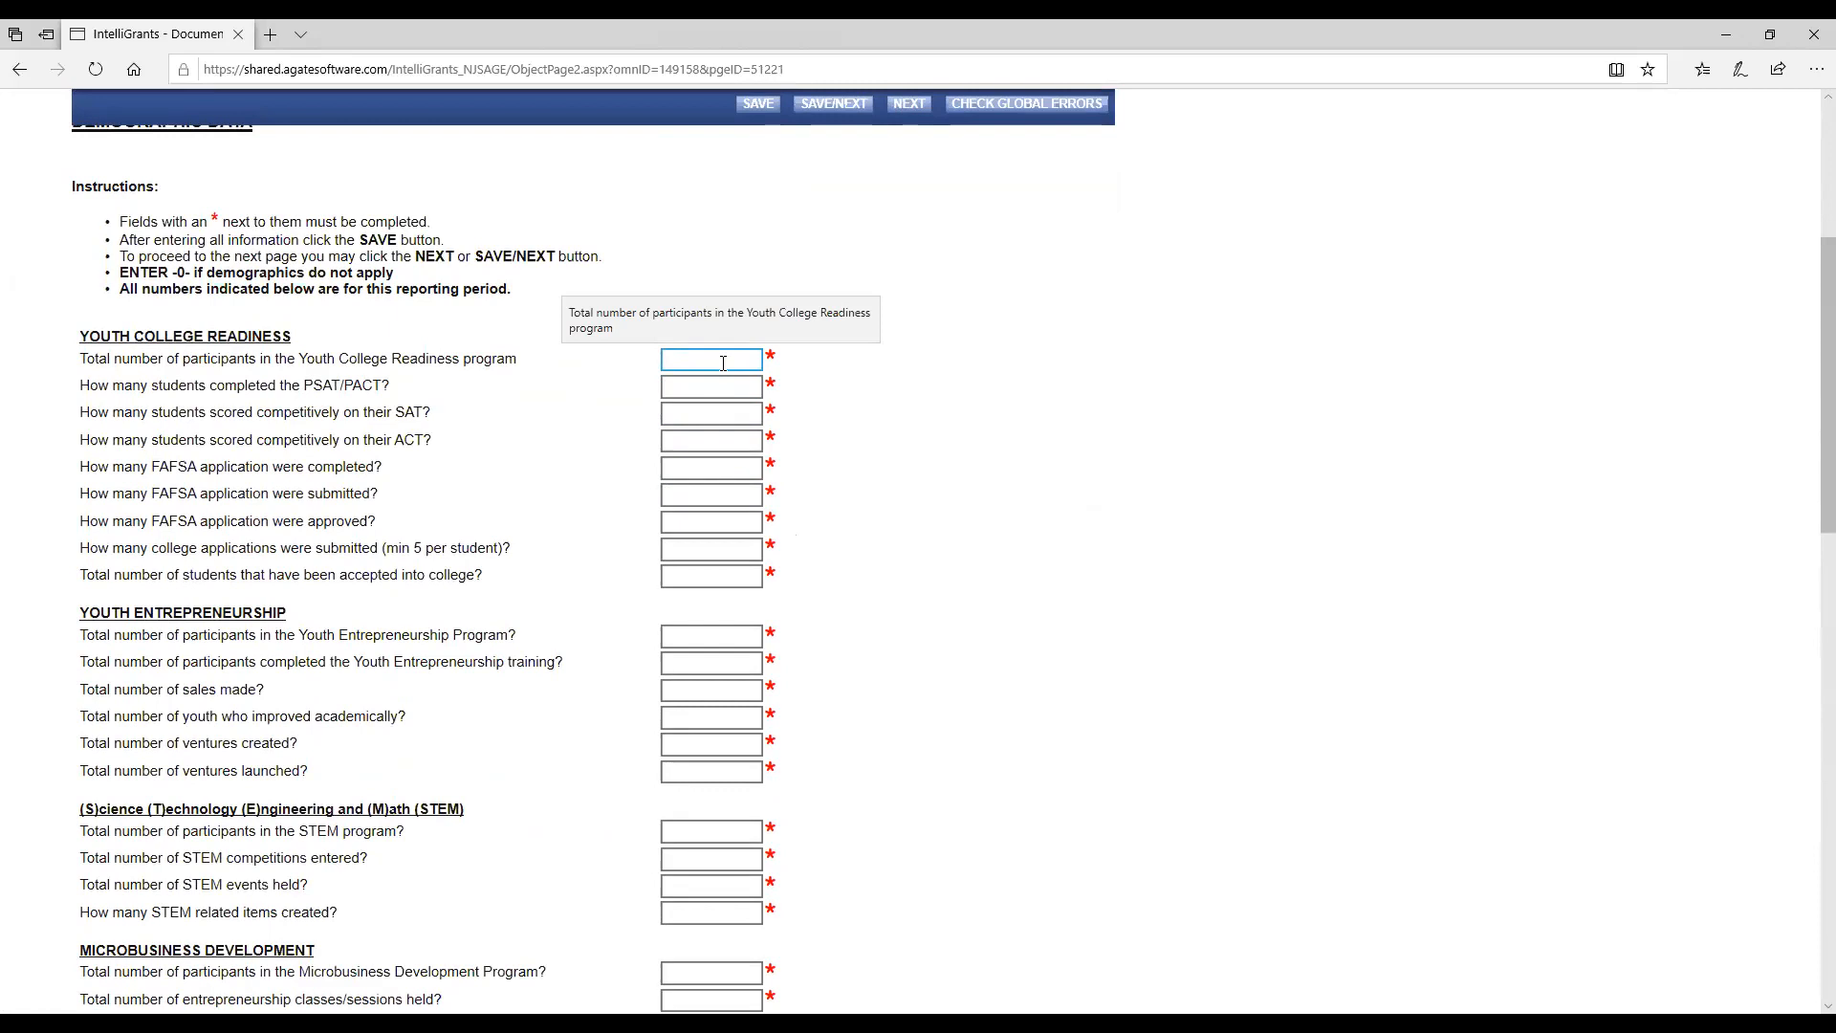
{"action": "left_click", "coordinate": [666, 460]}
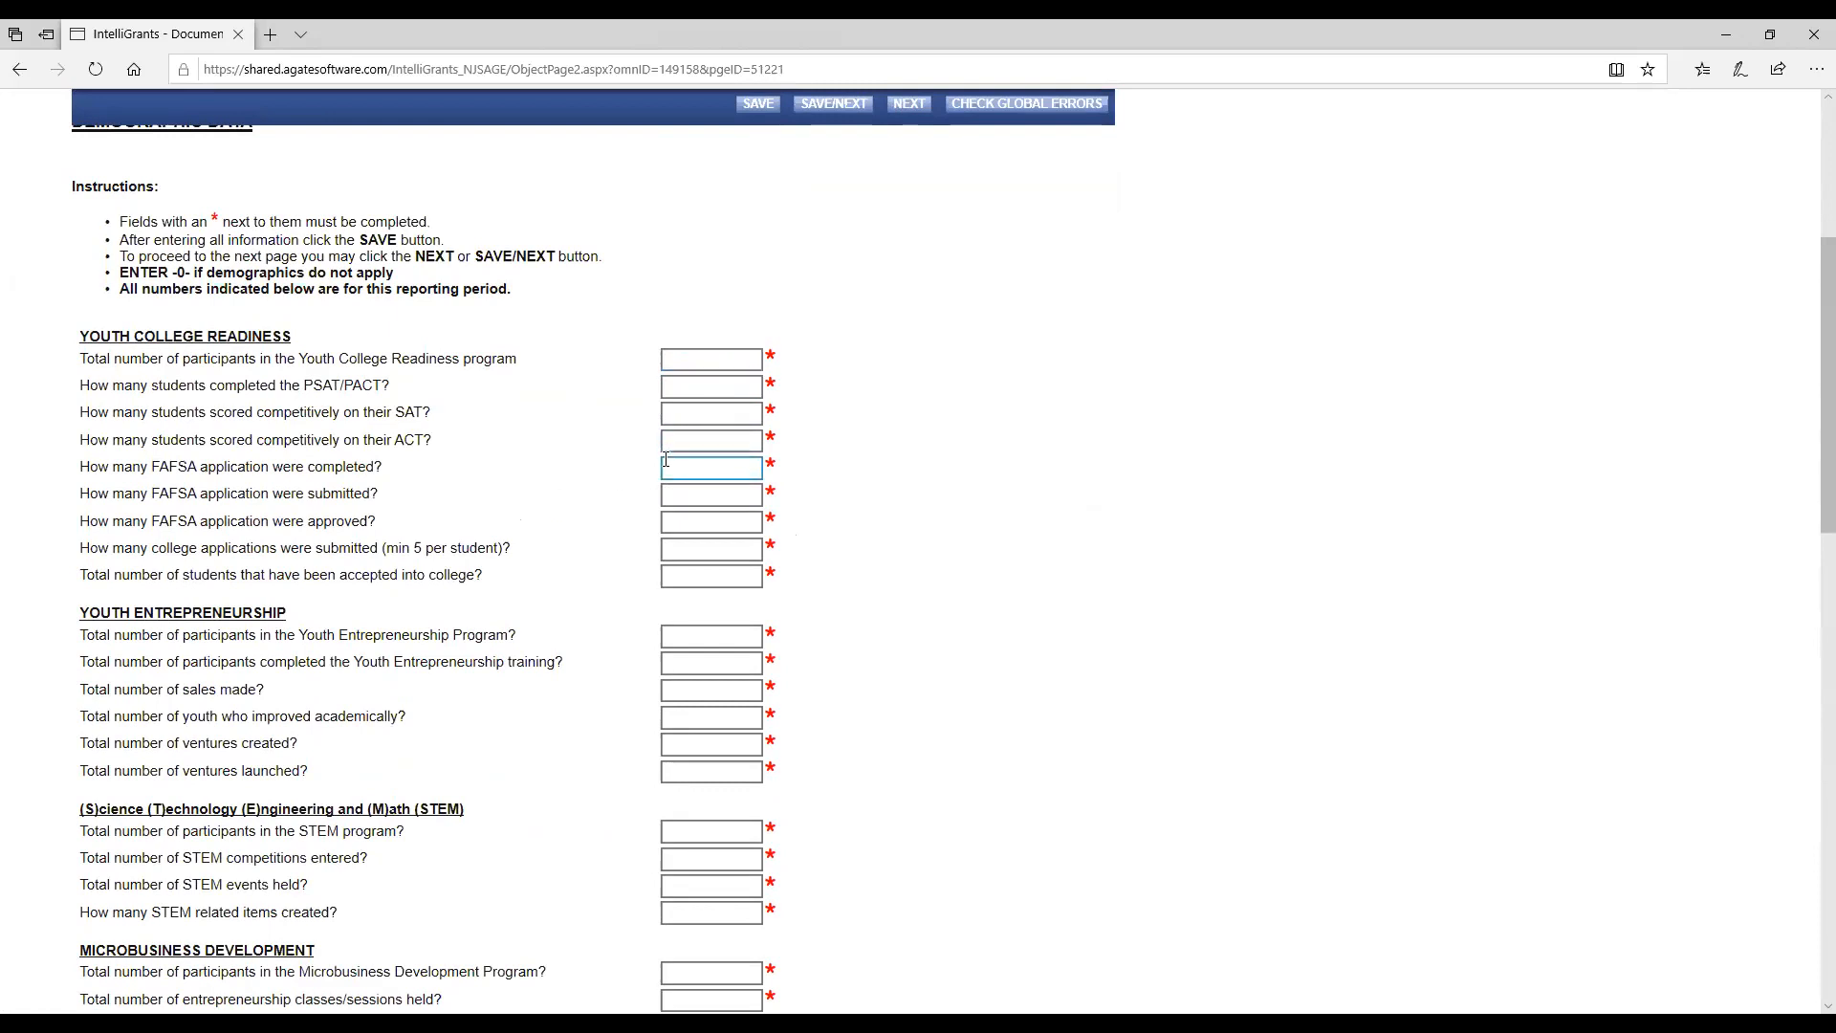
{"action": "scroll", "coordinate": [667, 460], "scroll_direction": "down", "scroll_amount": 7}
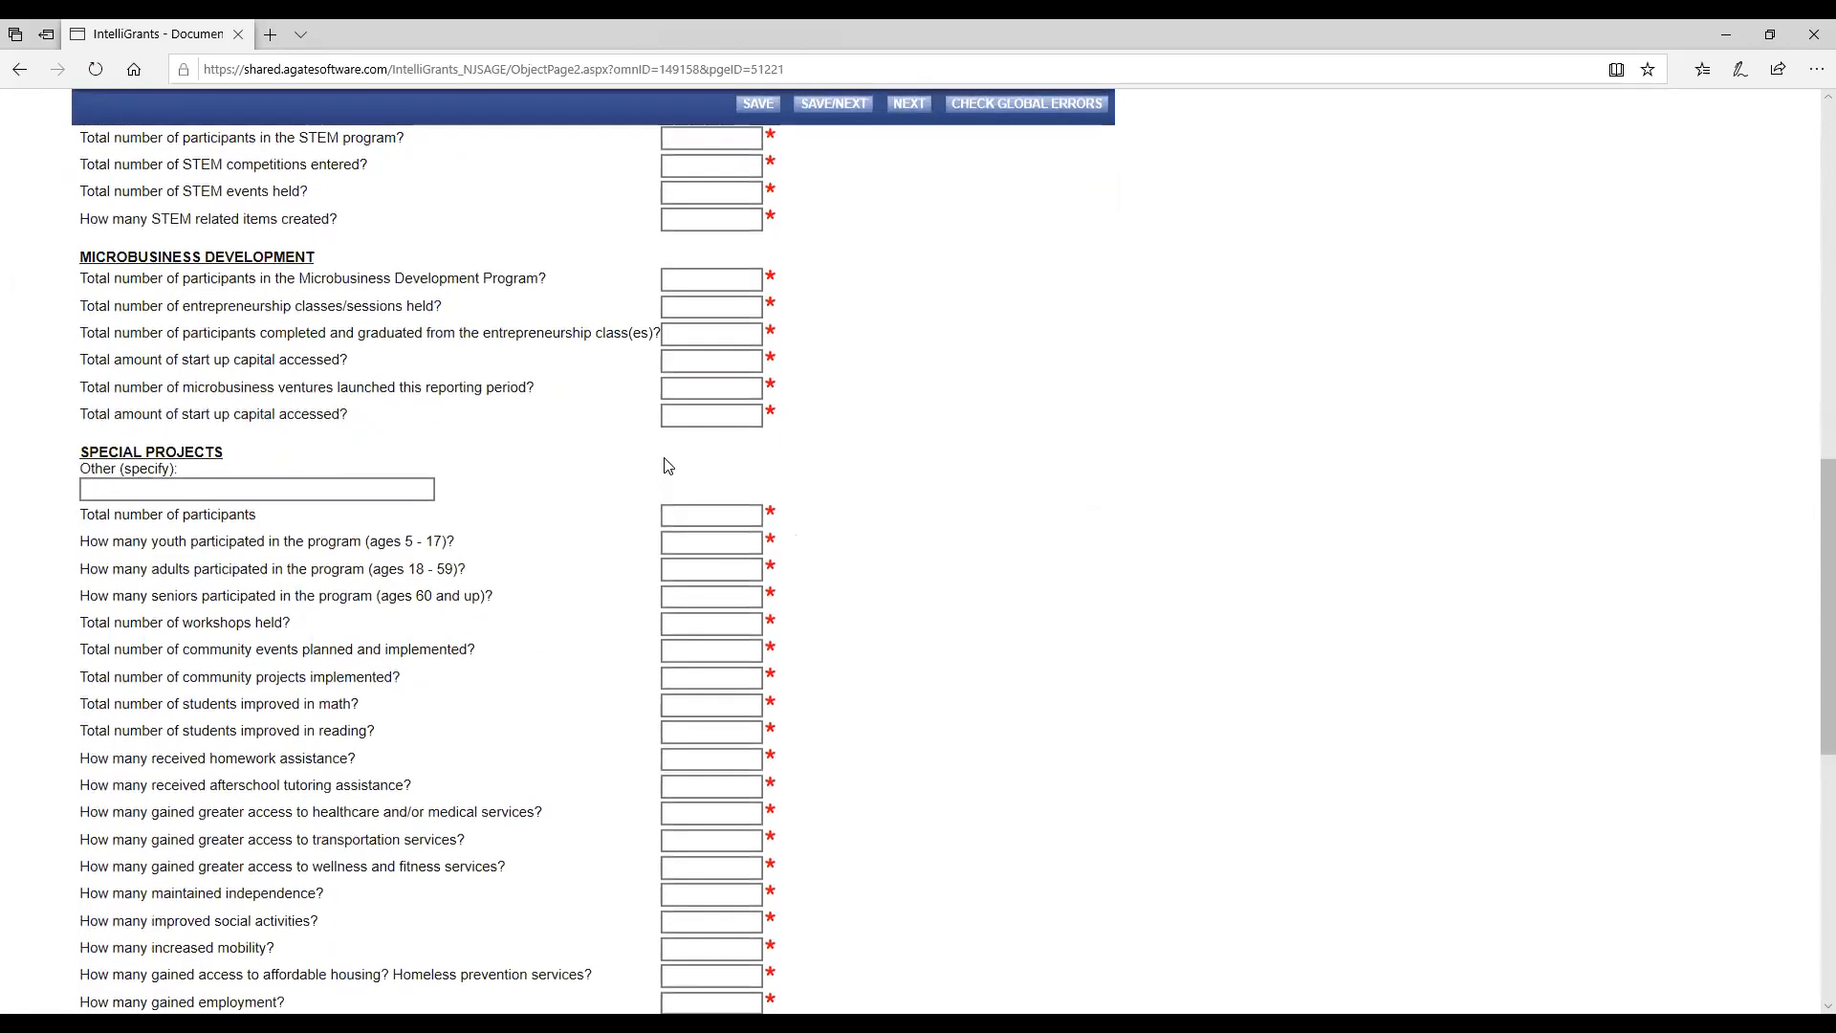
{"action": "scroll", "coordinate": [667, 466], "scroll_direction": "down", "scroll_amount": 6}
{"action": "scroll", "coordinate": [667, 463], "scroll_direction": "up", "scroll_amount": 4}
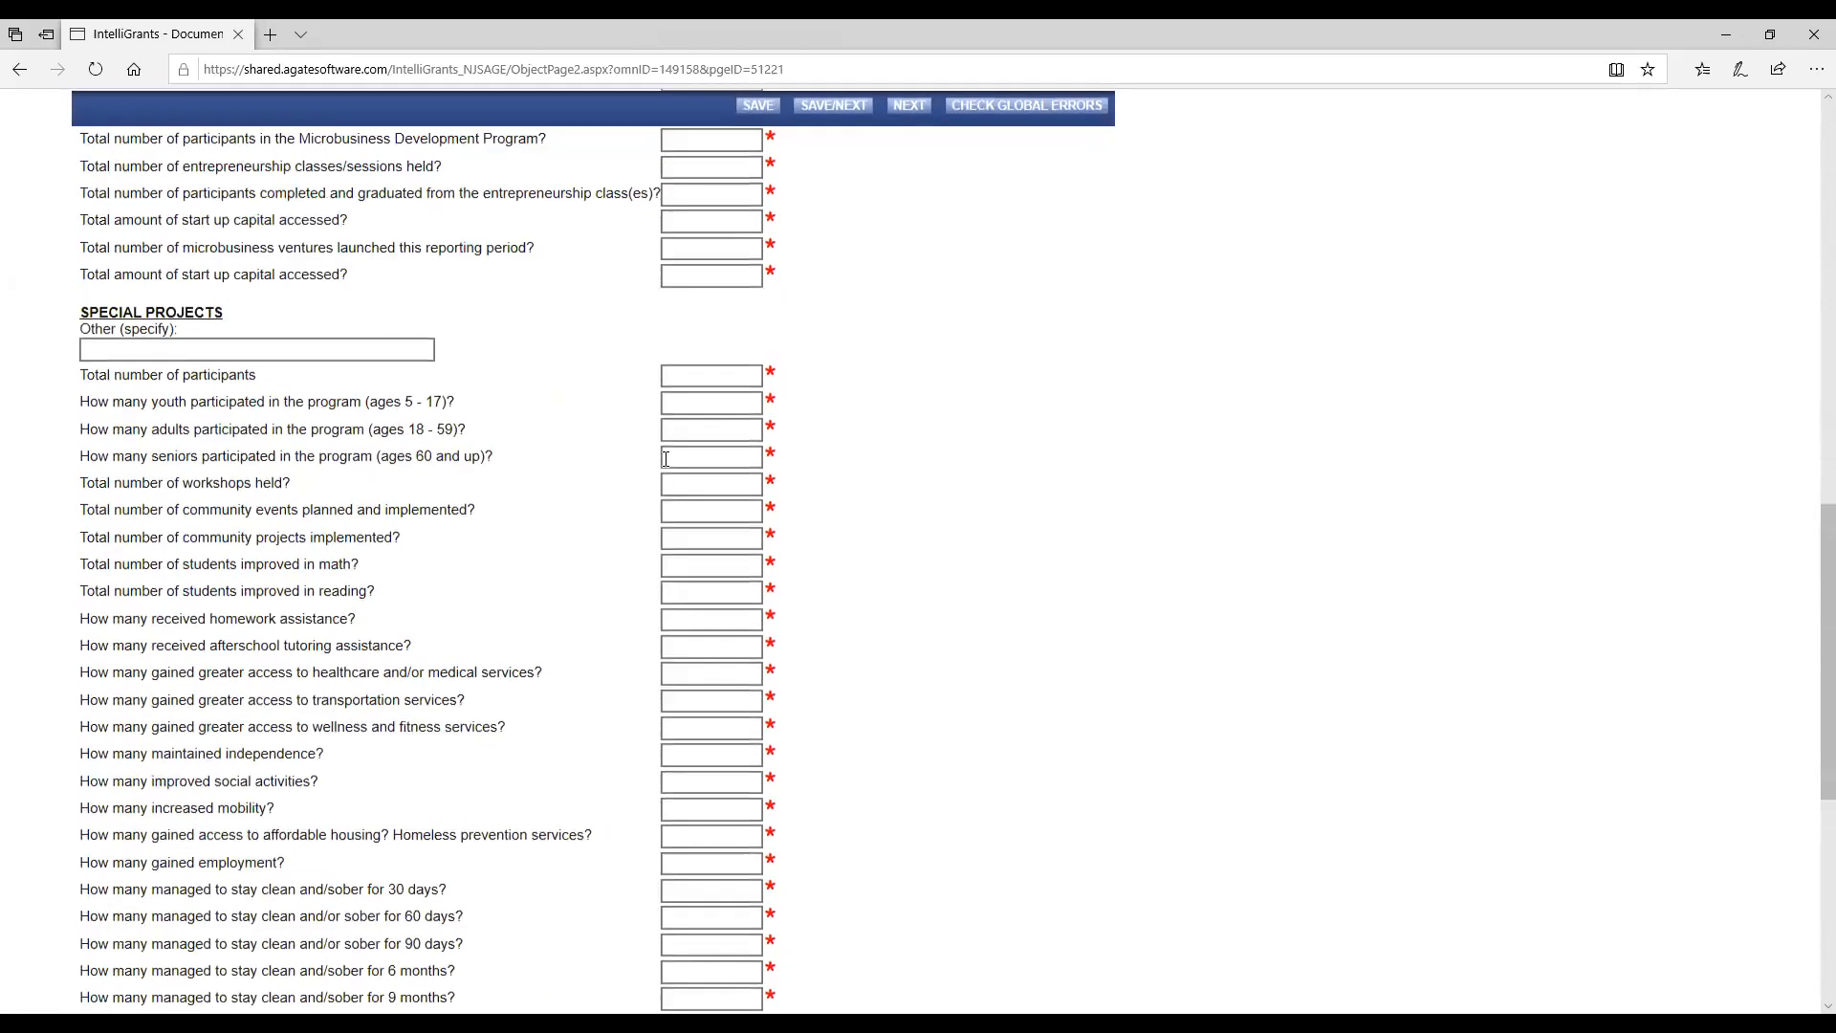
{"action": "scroll", "coordinate": [667, 459], "scroll_direction": "up", "scroll_amount": 7}
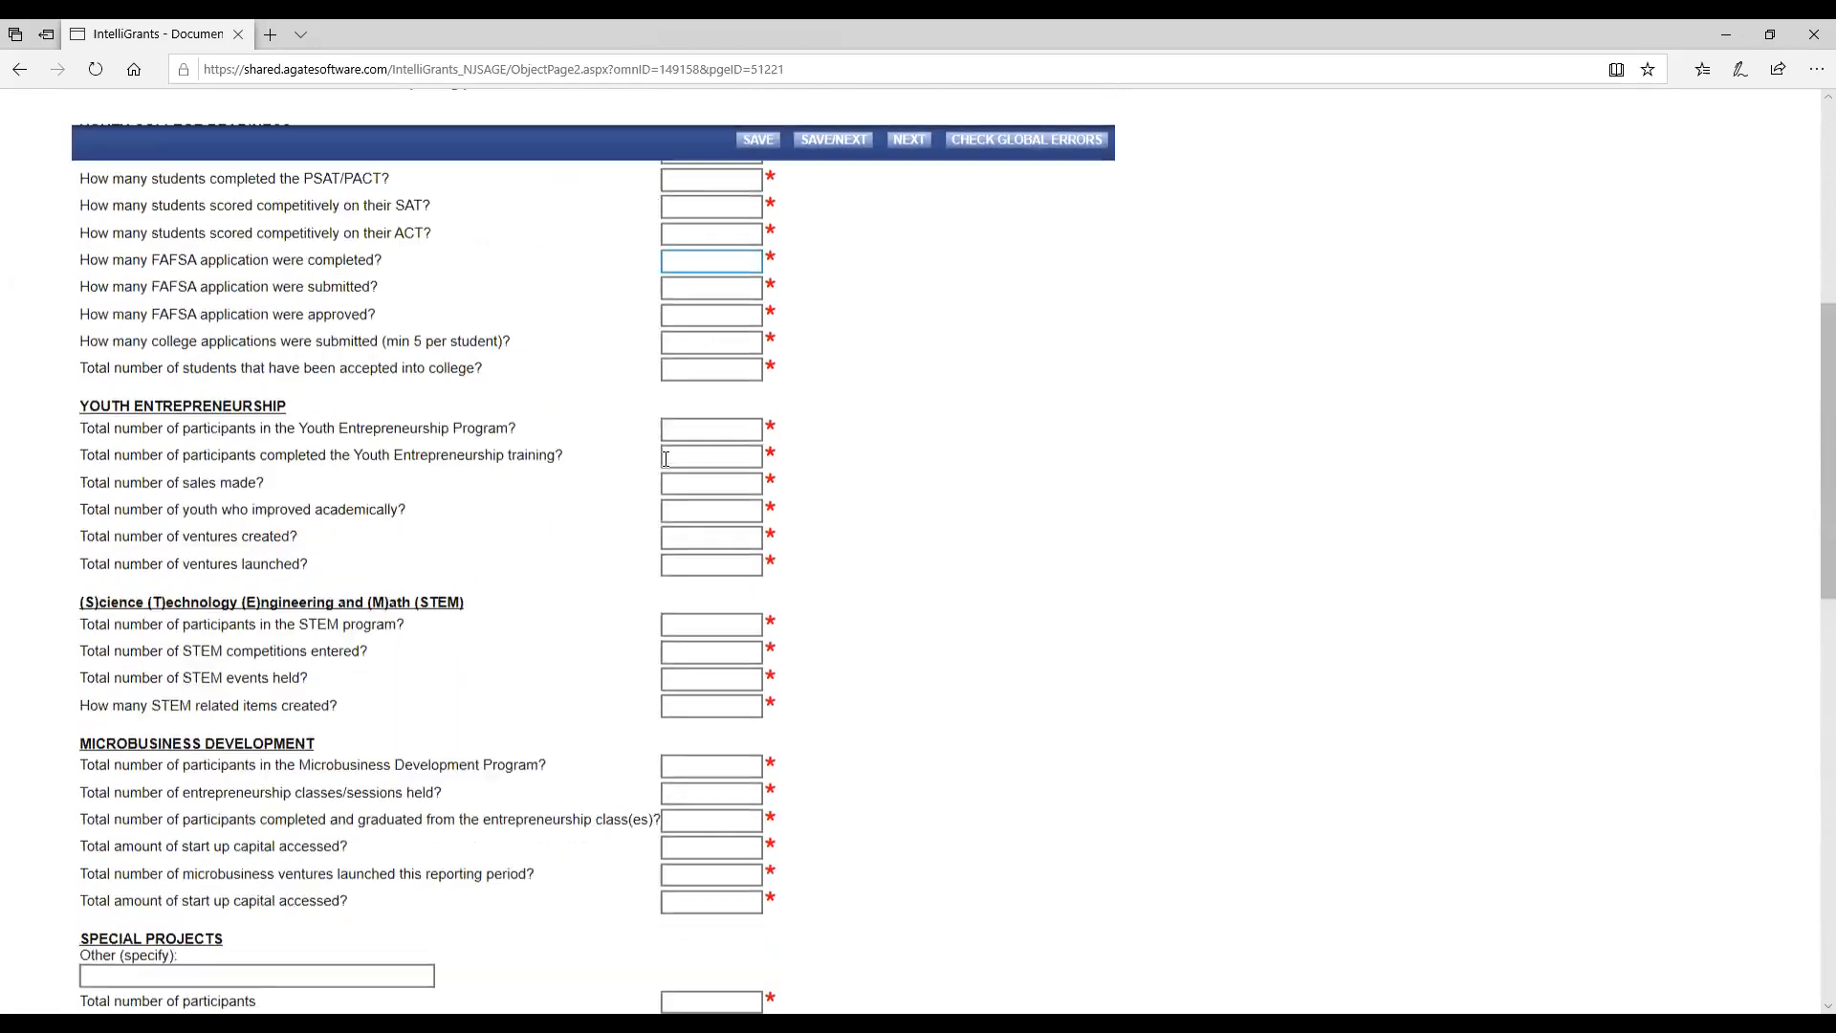
Enter 0 for every item under Youth College Readiness and Youth Entrepreneurship.
{"action": "left_click", "coordinate": [737, 221]}
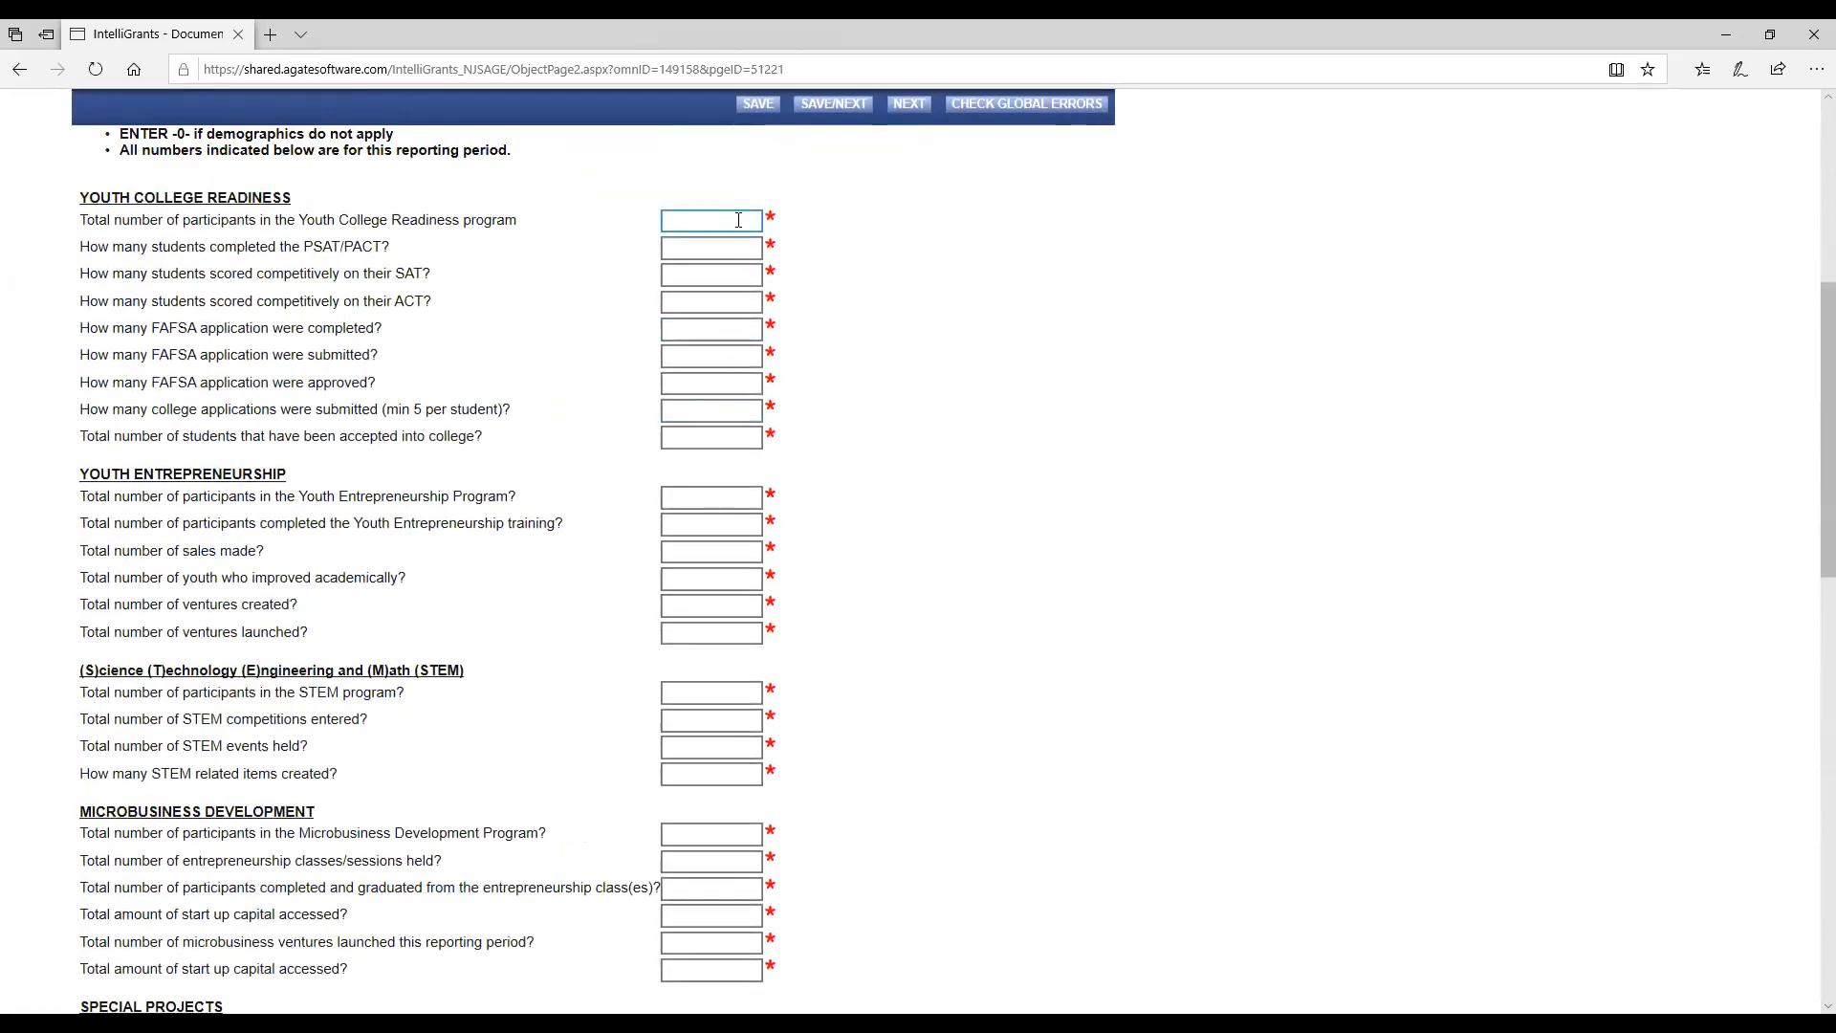
{"action": "type", "text": "0\t0\t0\t0\t0\t0\t0\t0\t0"}
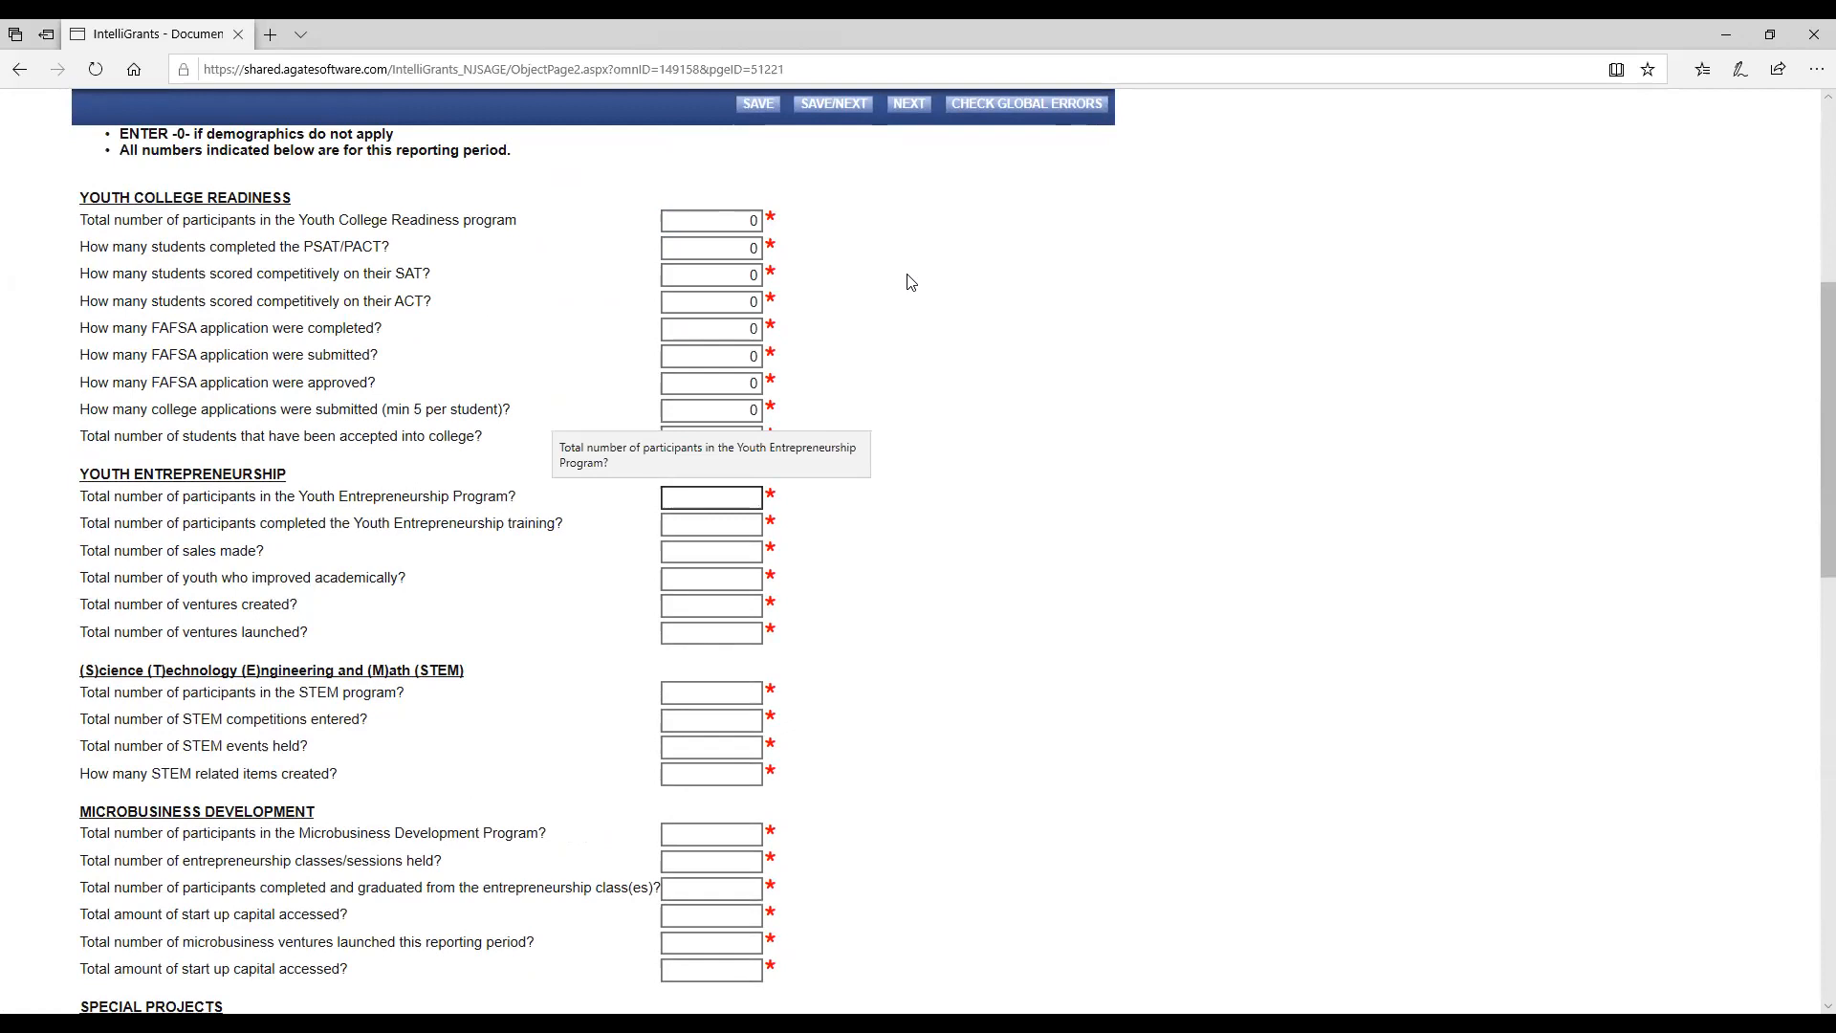
{"action": "key", "text": "Tab"}
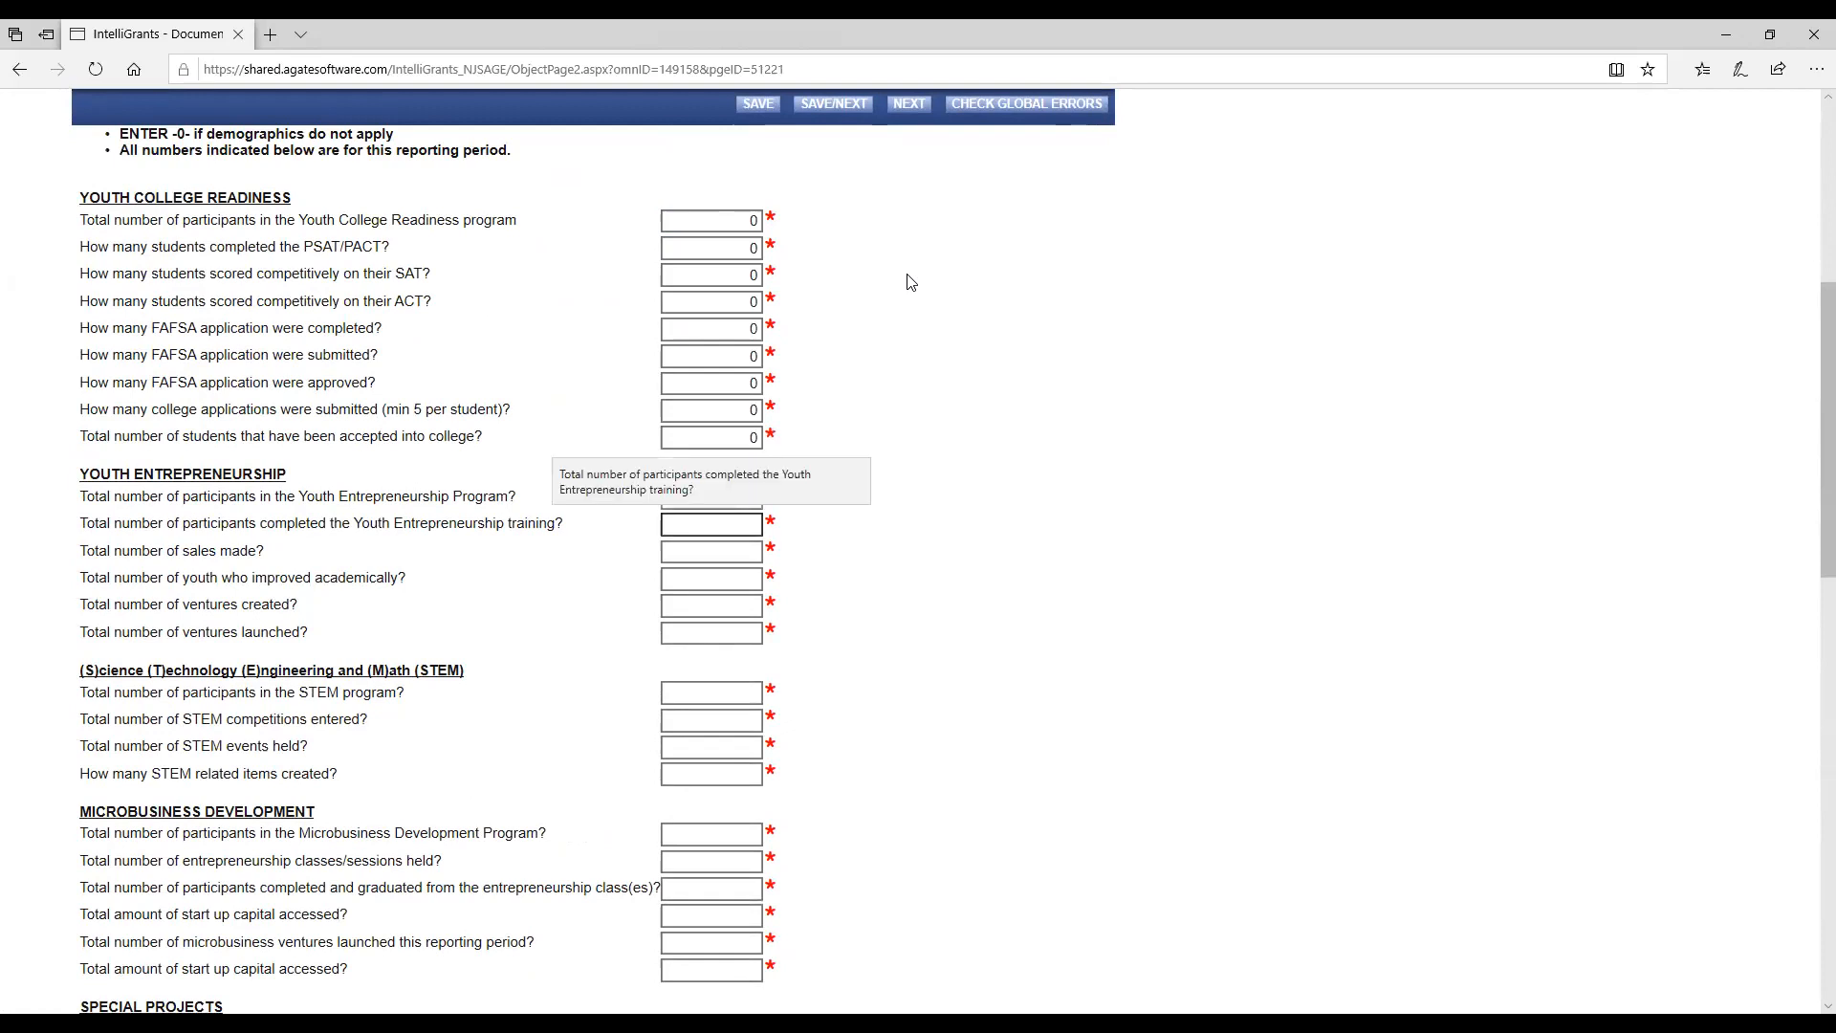
{"action": "left_click", "coordinate": [751, 498]}
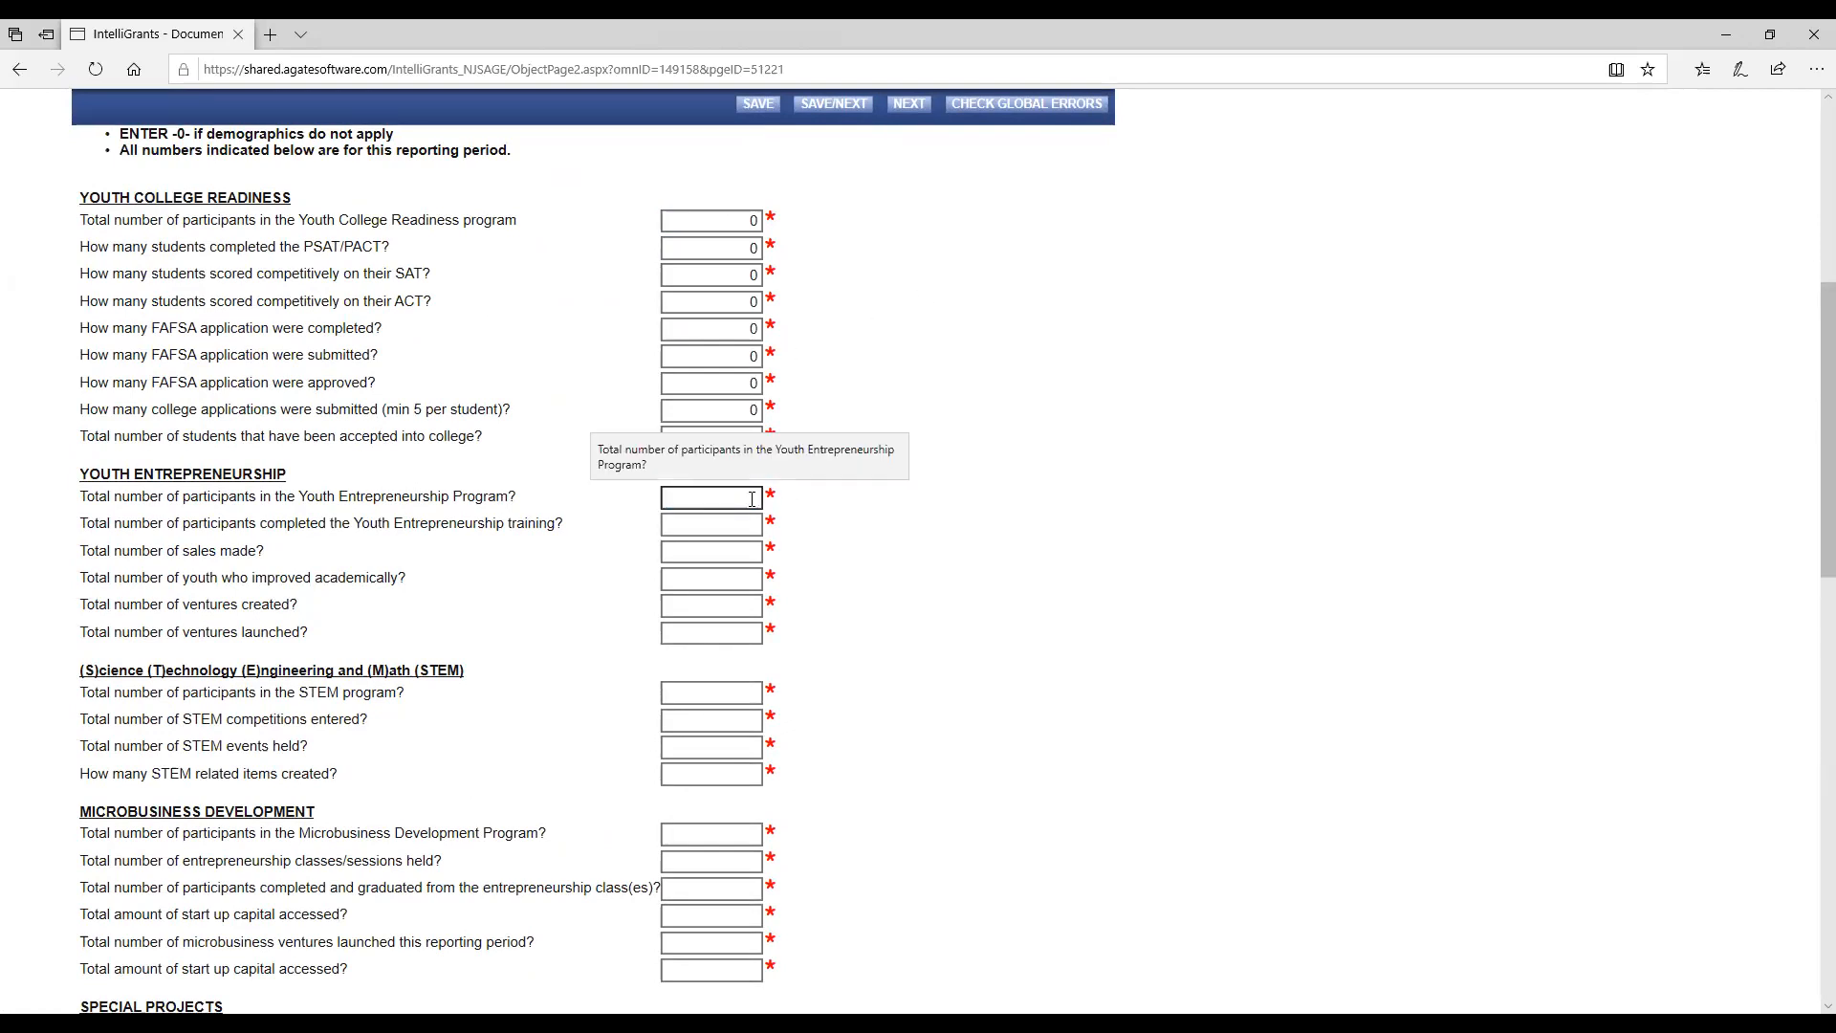
{"action": "type", "text": "0\t0\t0\t0\t0\t0"}
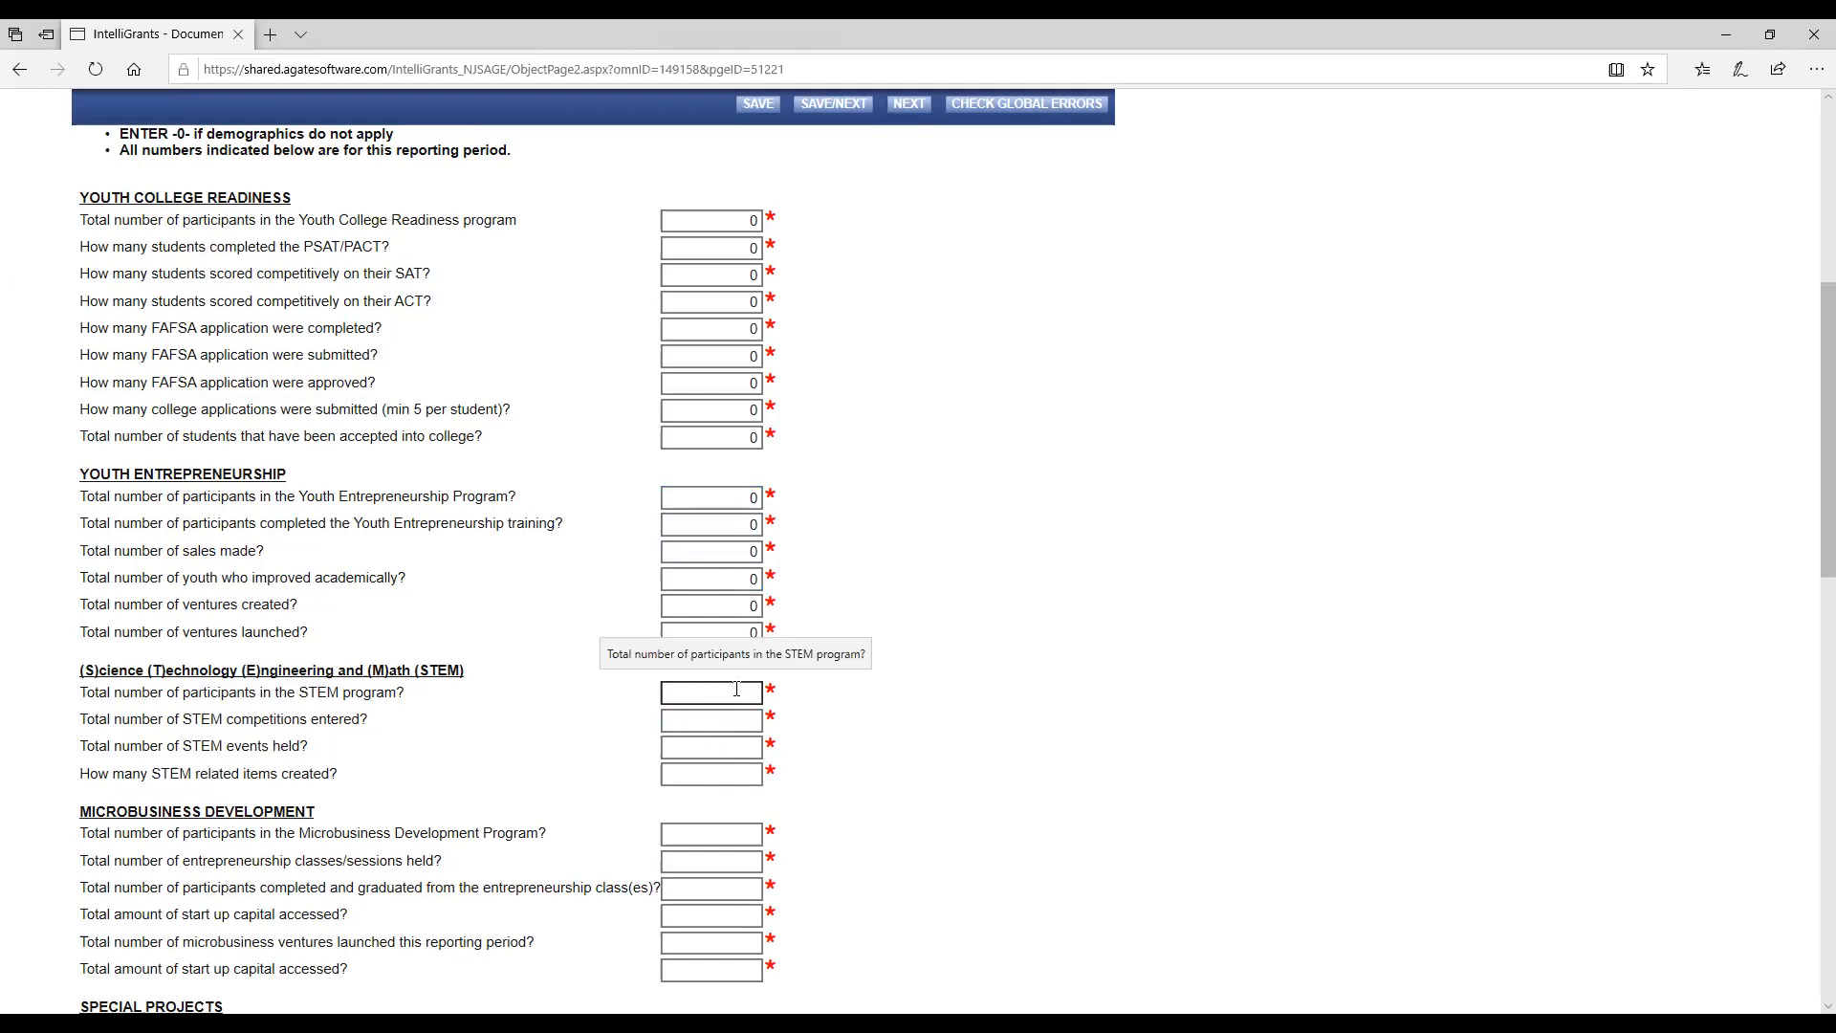
Fill in the STEM section with 10 participants, 0 competitions entered, 2 events held and 0 related items created.
{"action": "type", "text": "10"}
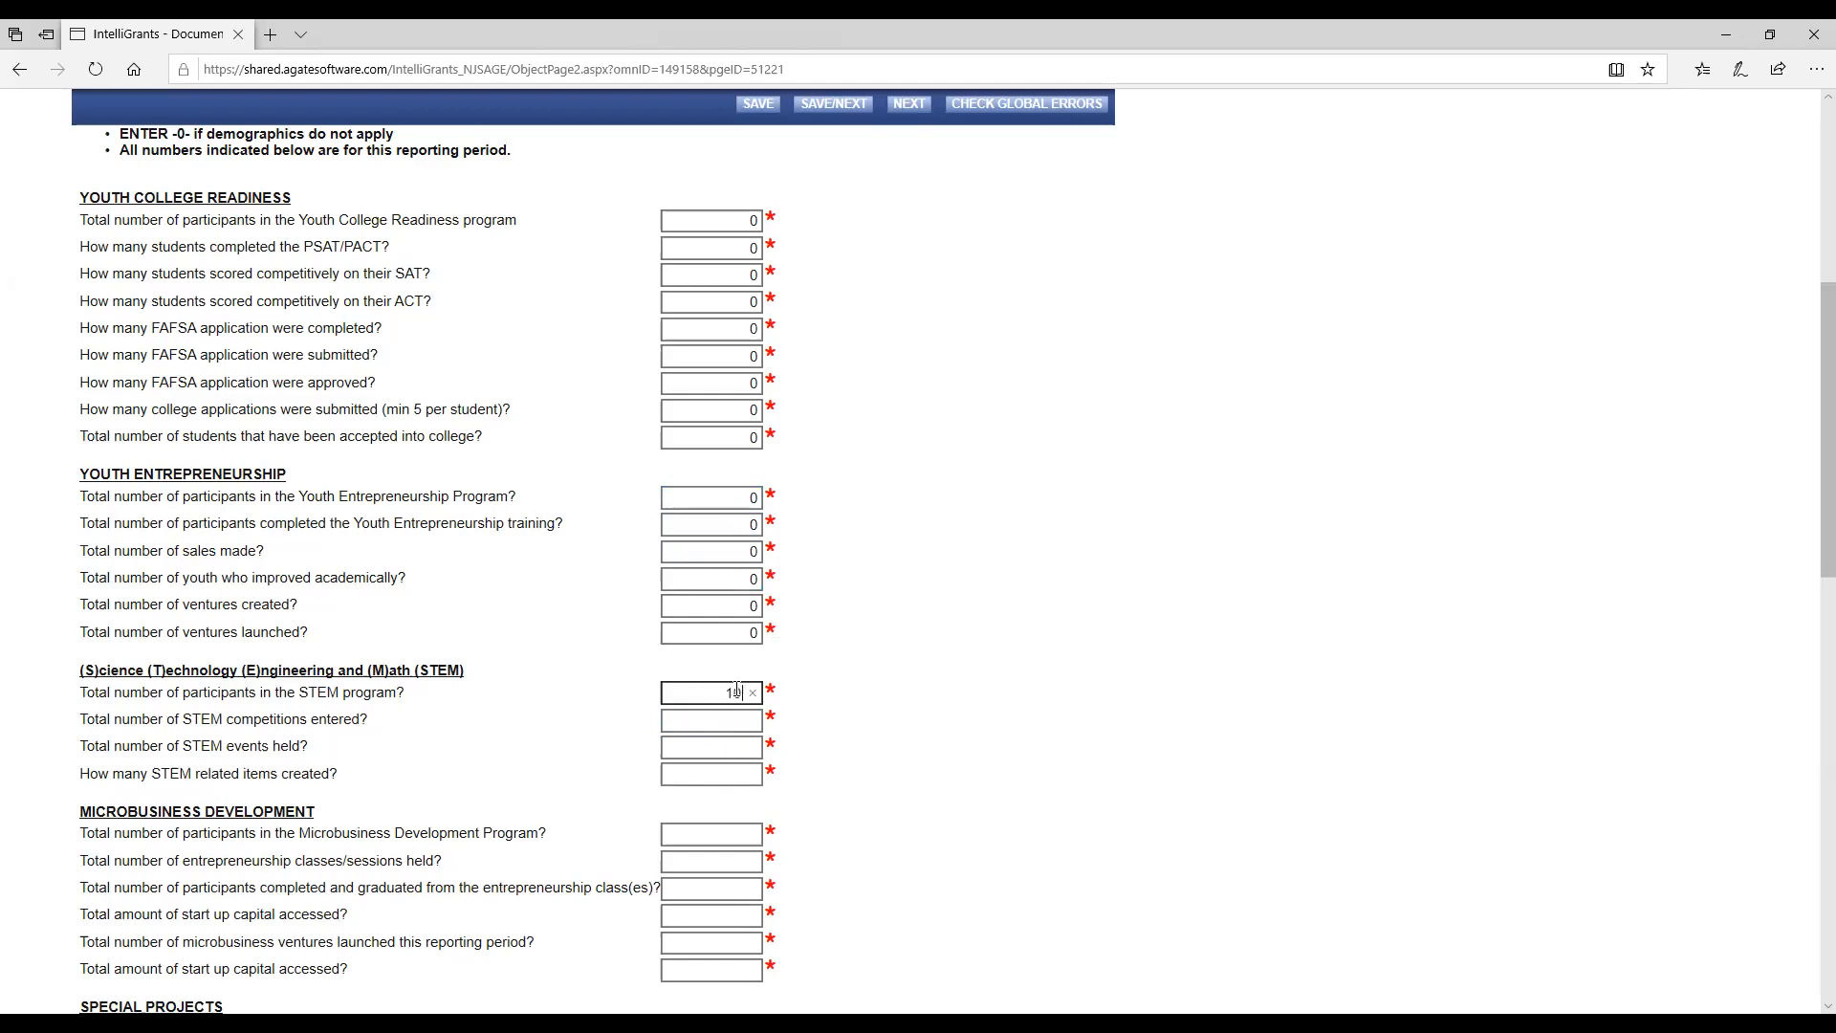
{"action": "key", "text": "Tab"}
{"action": "type", "text": "0"}
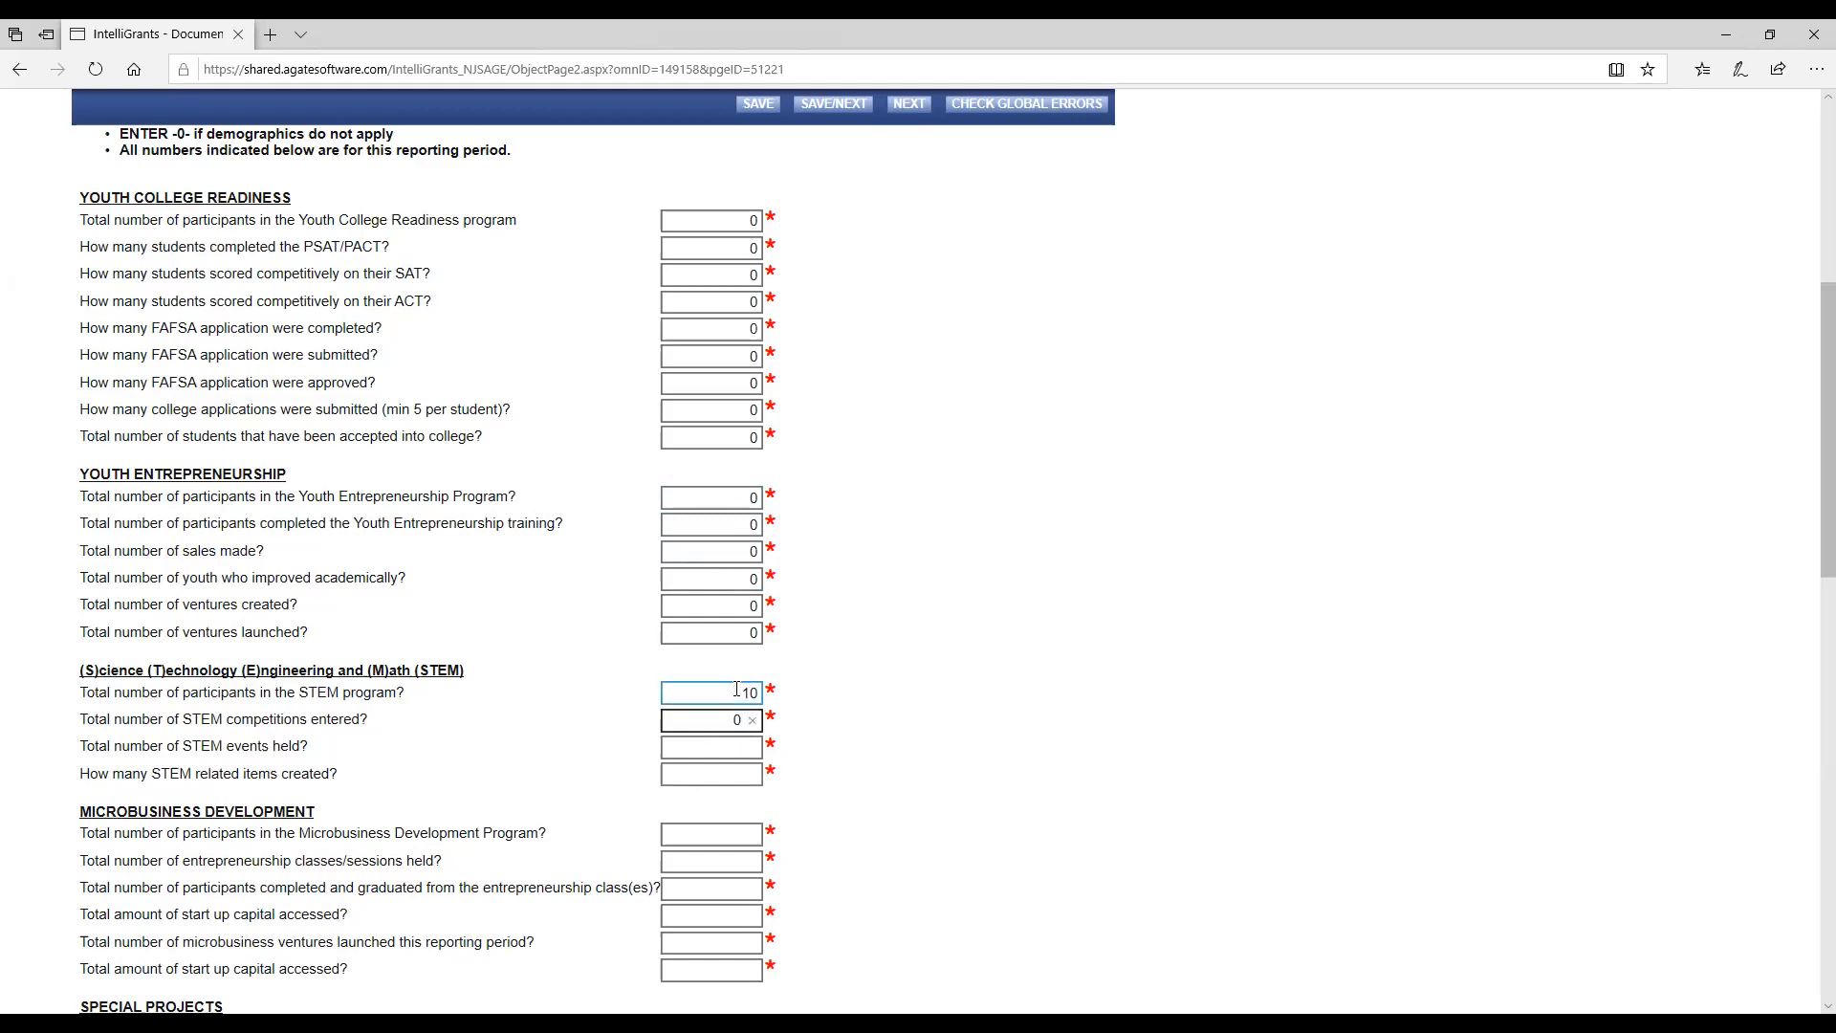
{"action": "key", "text": "Tab"}
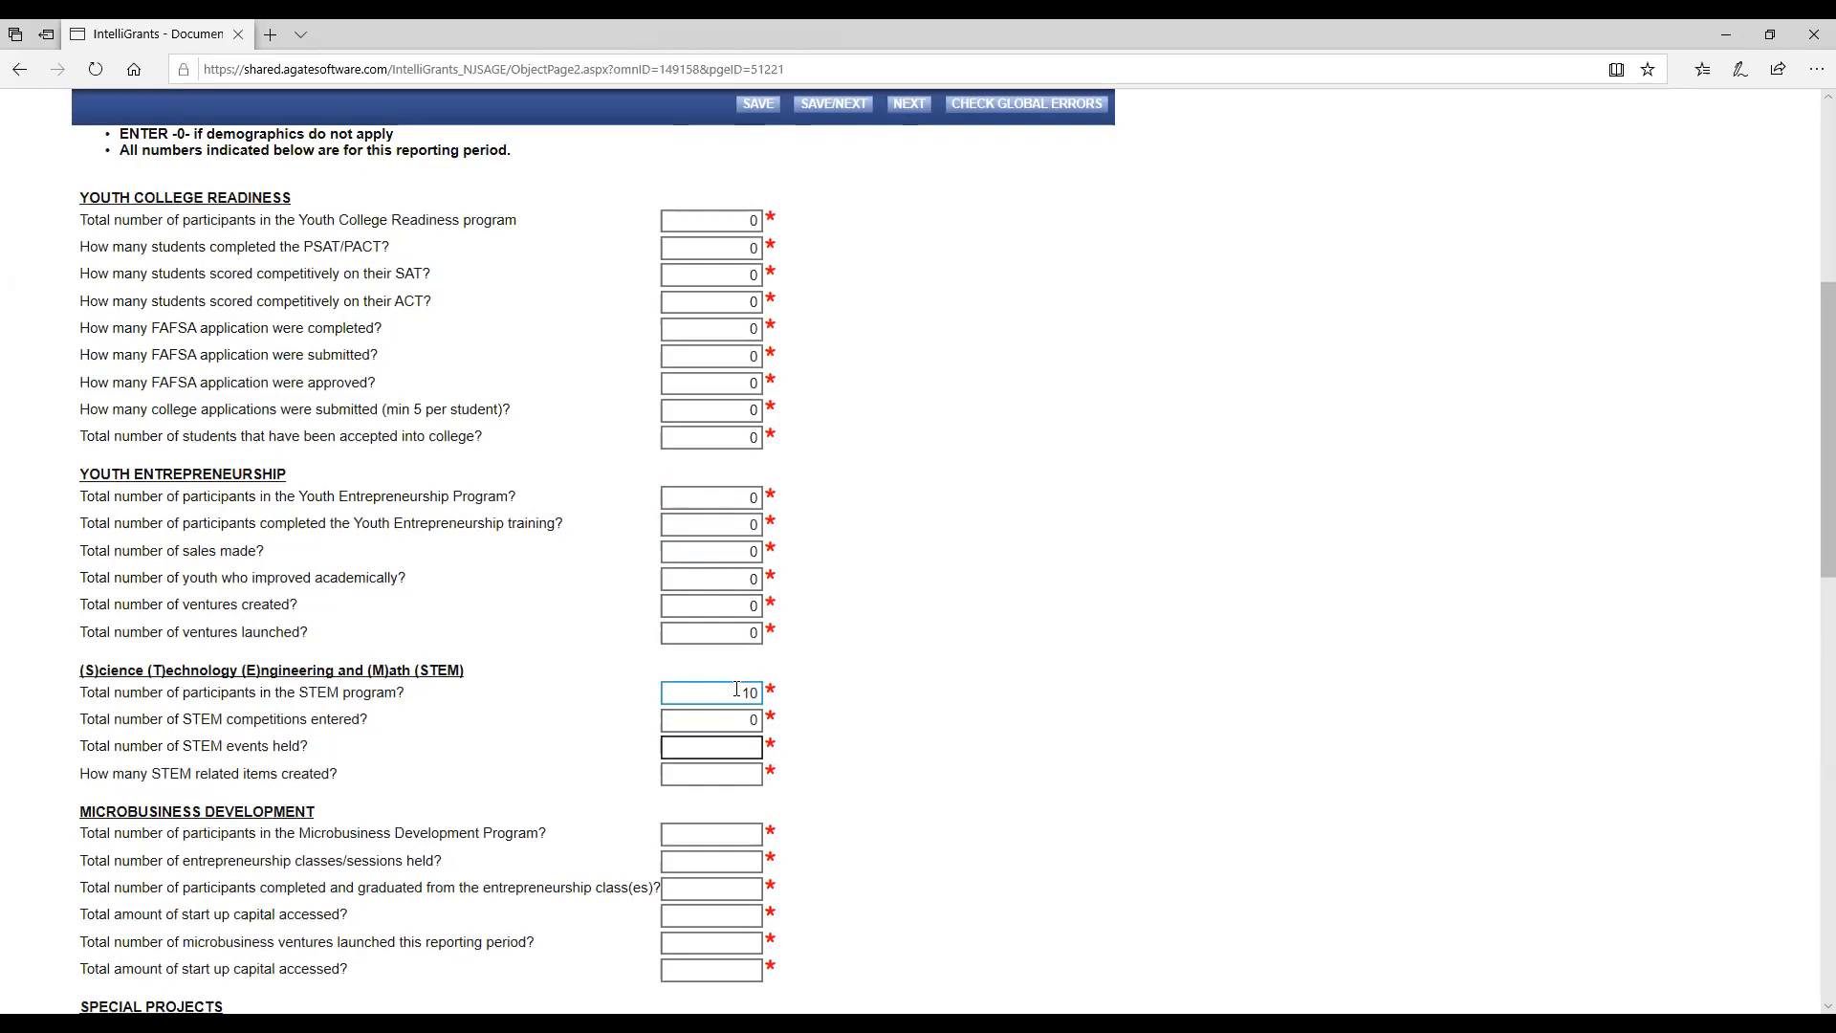
{"action": "type", "text": "2"}
{"action": "key", "text": "Tab"}
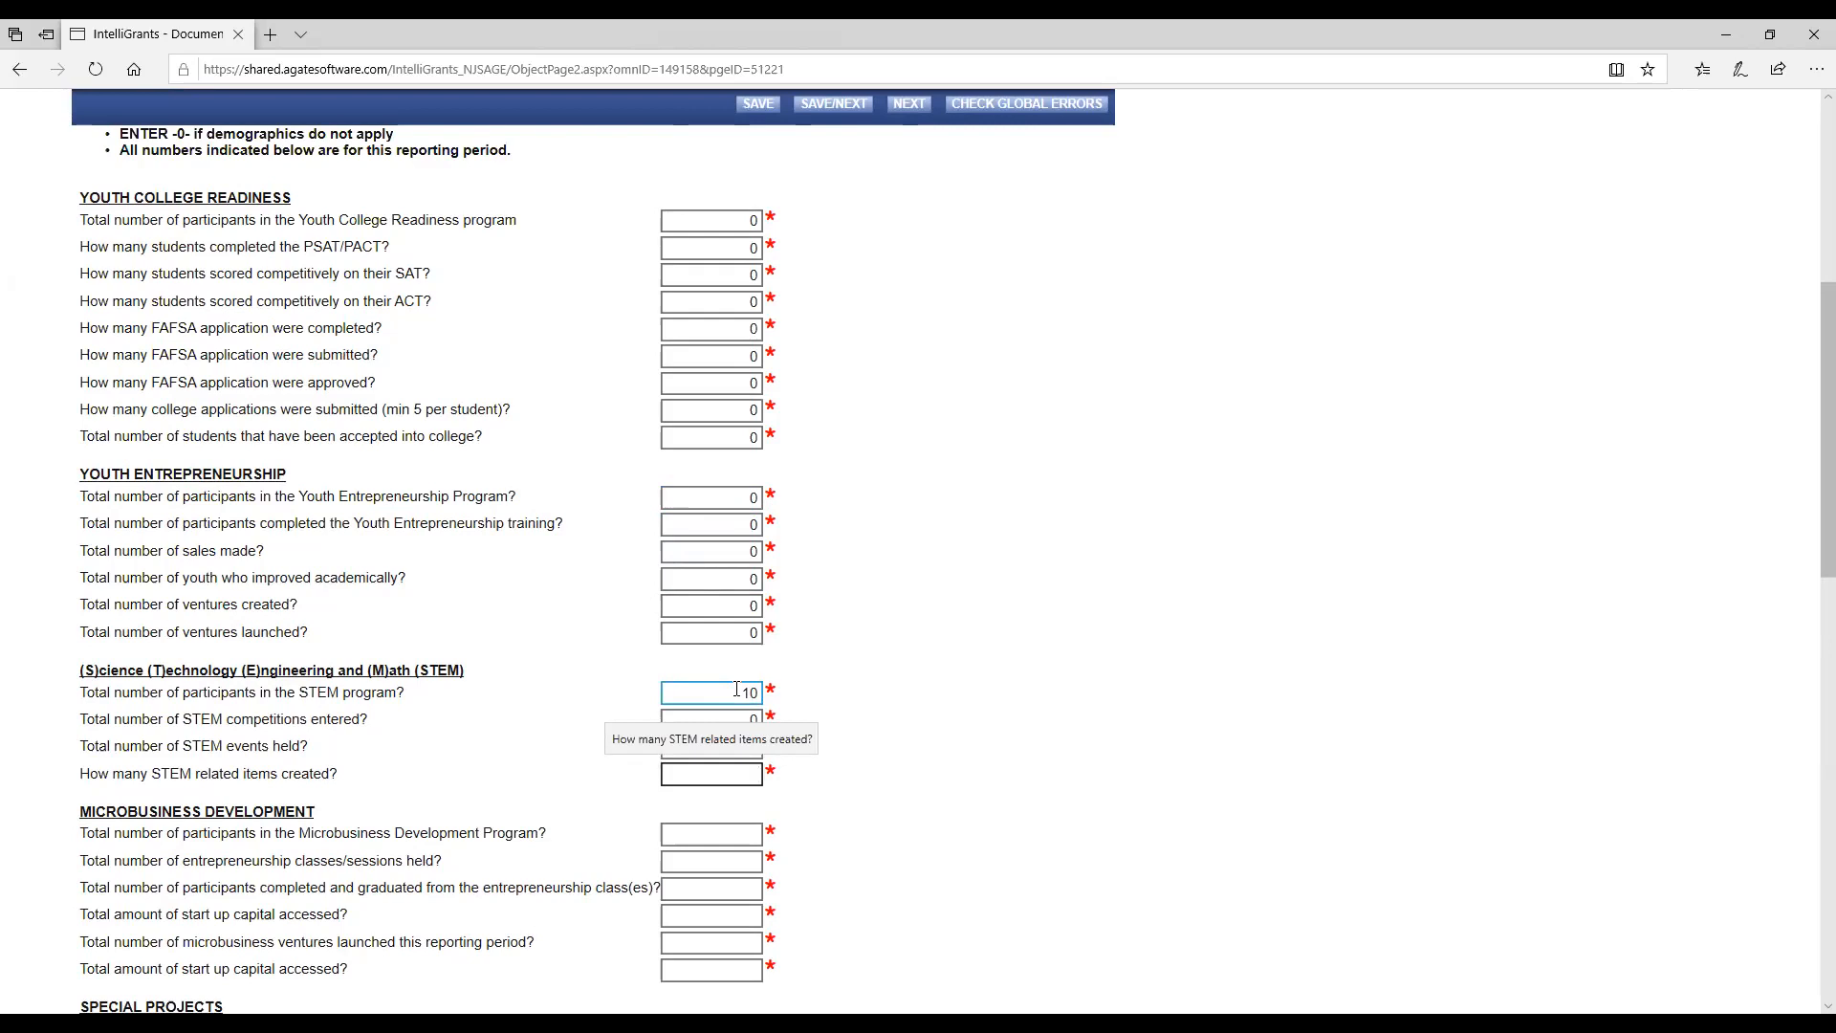
{"action": "type", "text": "0"}
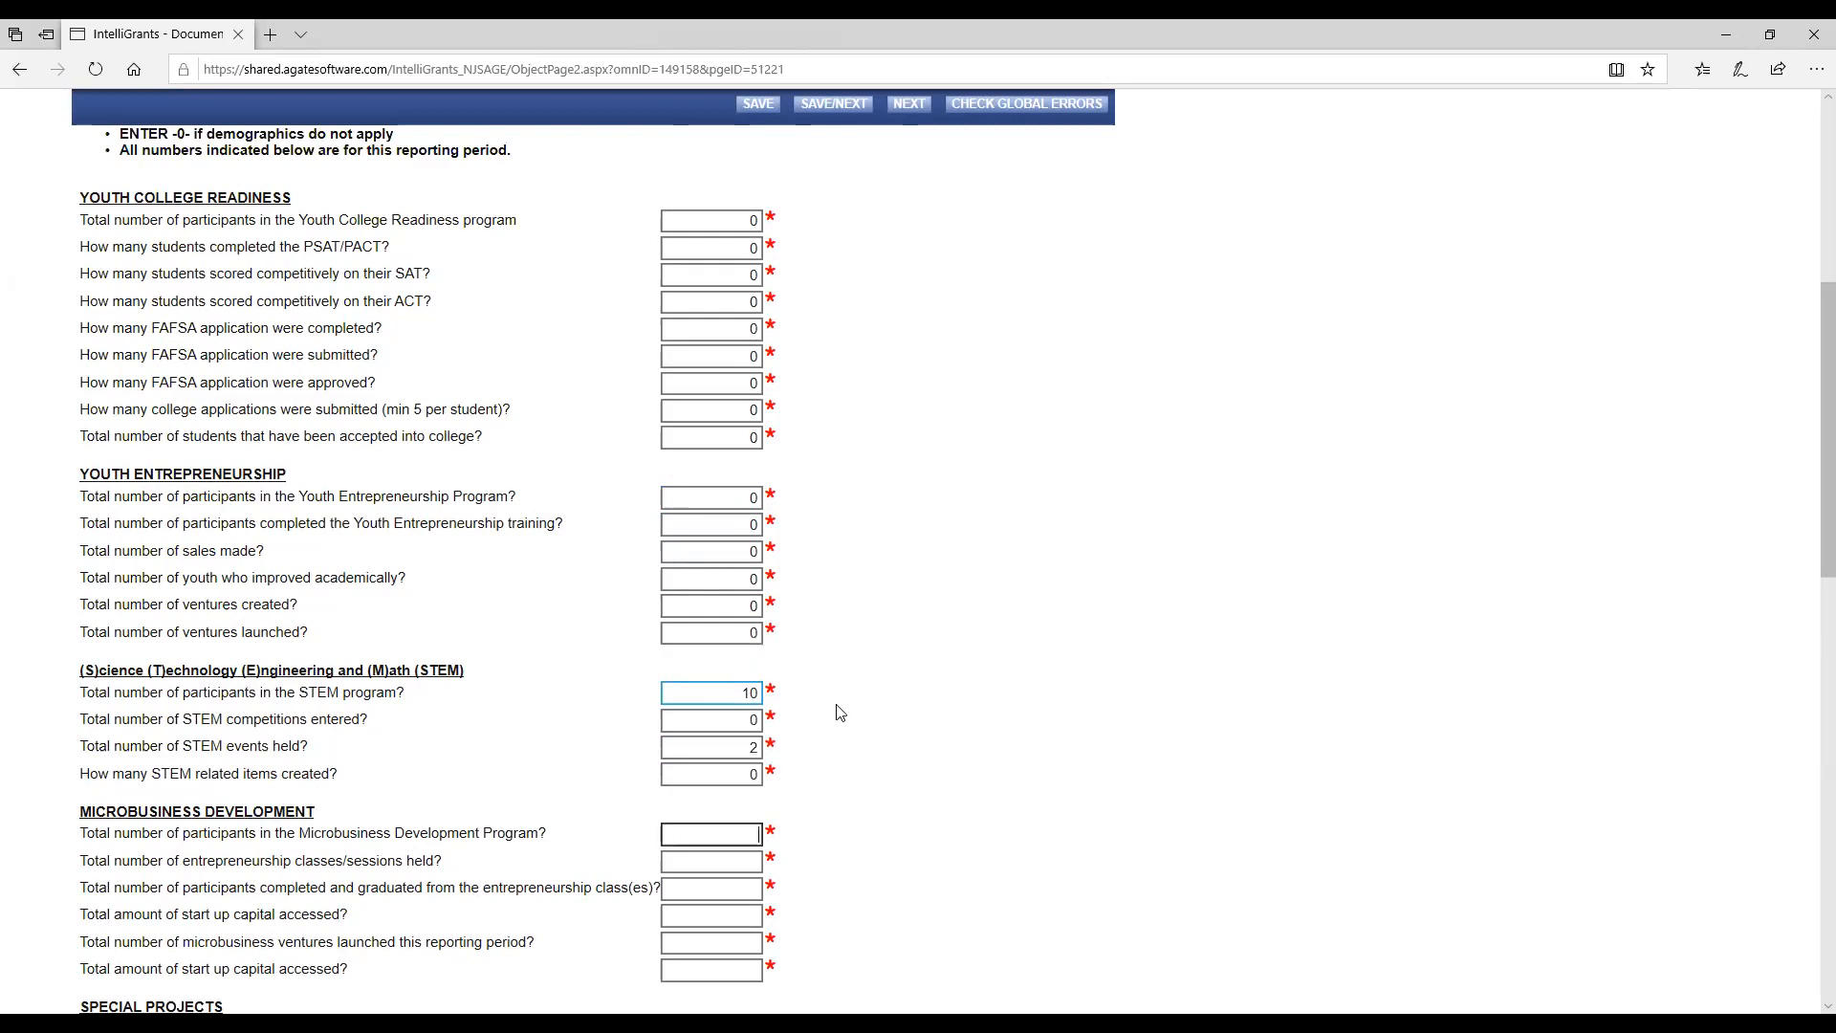
Enter 0 for all Microbusiness Development items and for the Special Projects Other (specify) entry.
{"action": "scroll", "coordinate": [841, 669], "scroll_direction": "down", "scroll_amount": 8}
{"action": "scroll", "coordinate": [806, 383], "scroll_direction": "up", "scroll_amount": 6}
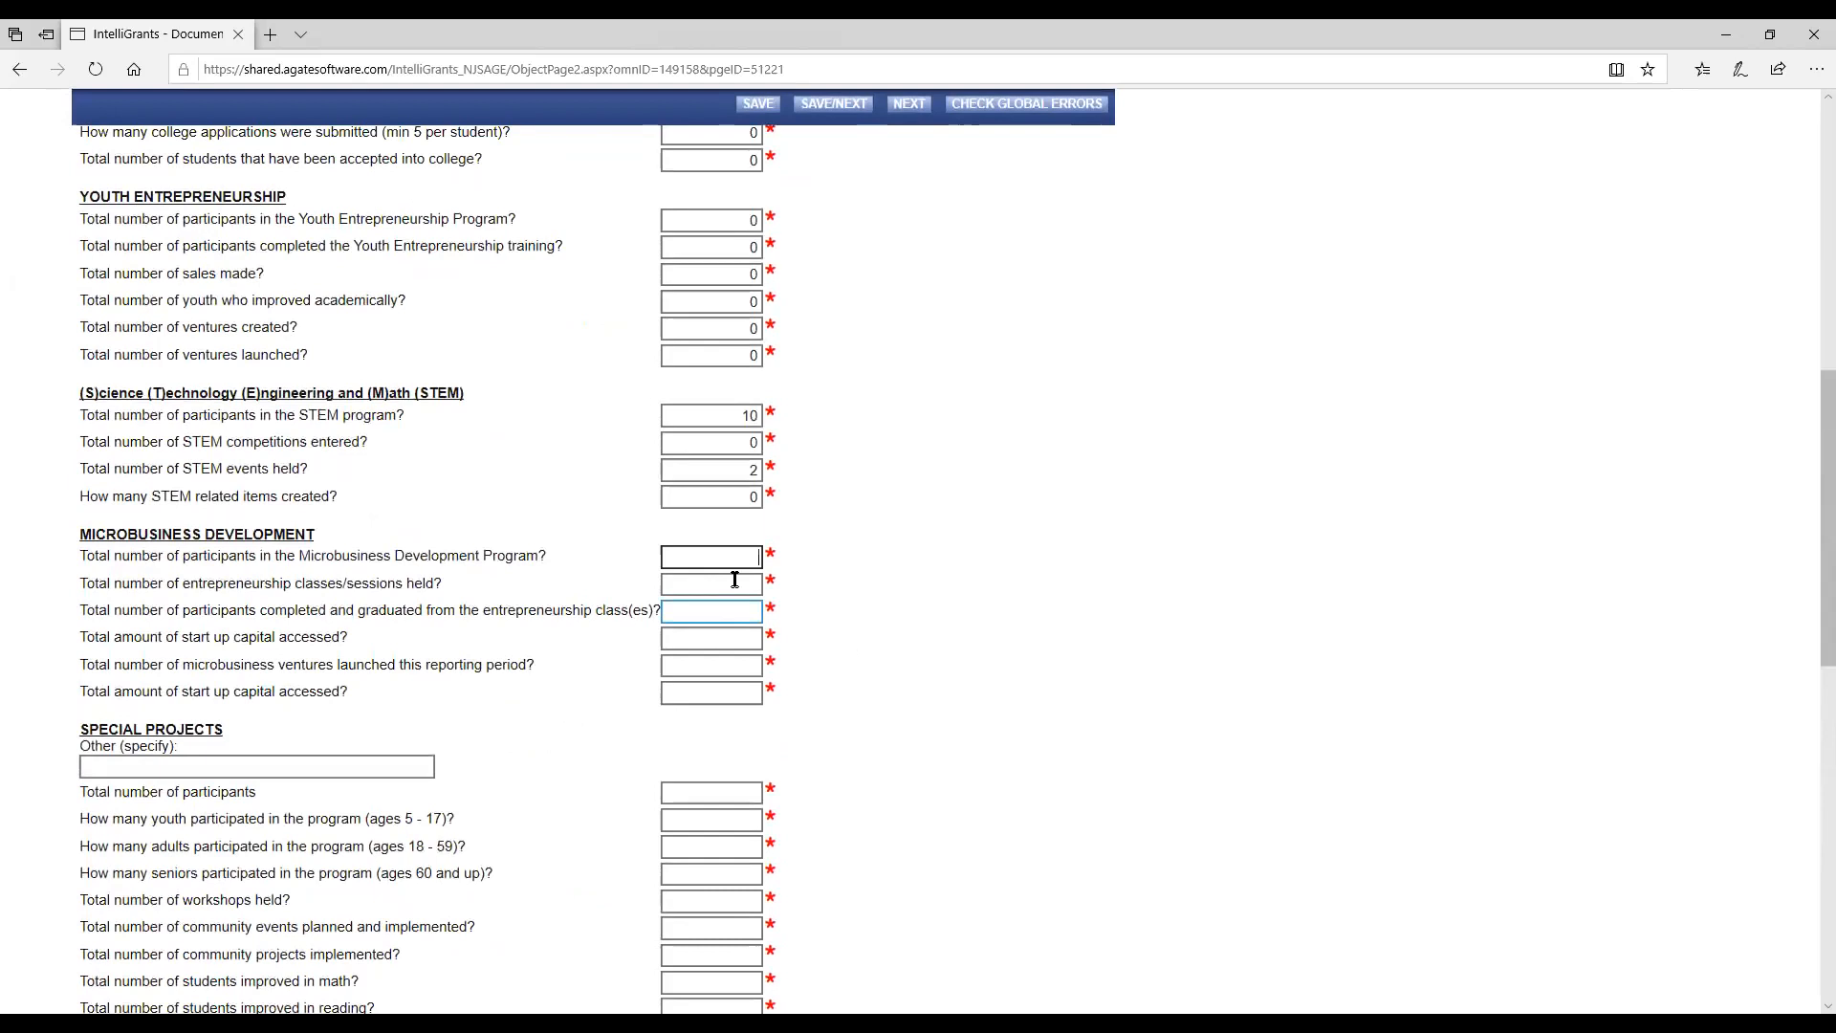
{"action": "left_click", "coordinate": [713, 553]}
{"action": "type", "text": "0\t0\t0\t0\t0\t0\t"}
{"action": "type", "text": "0"}
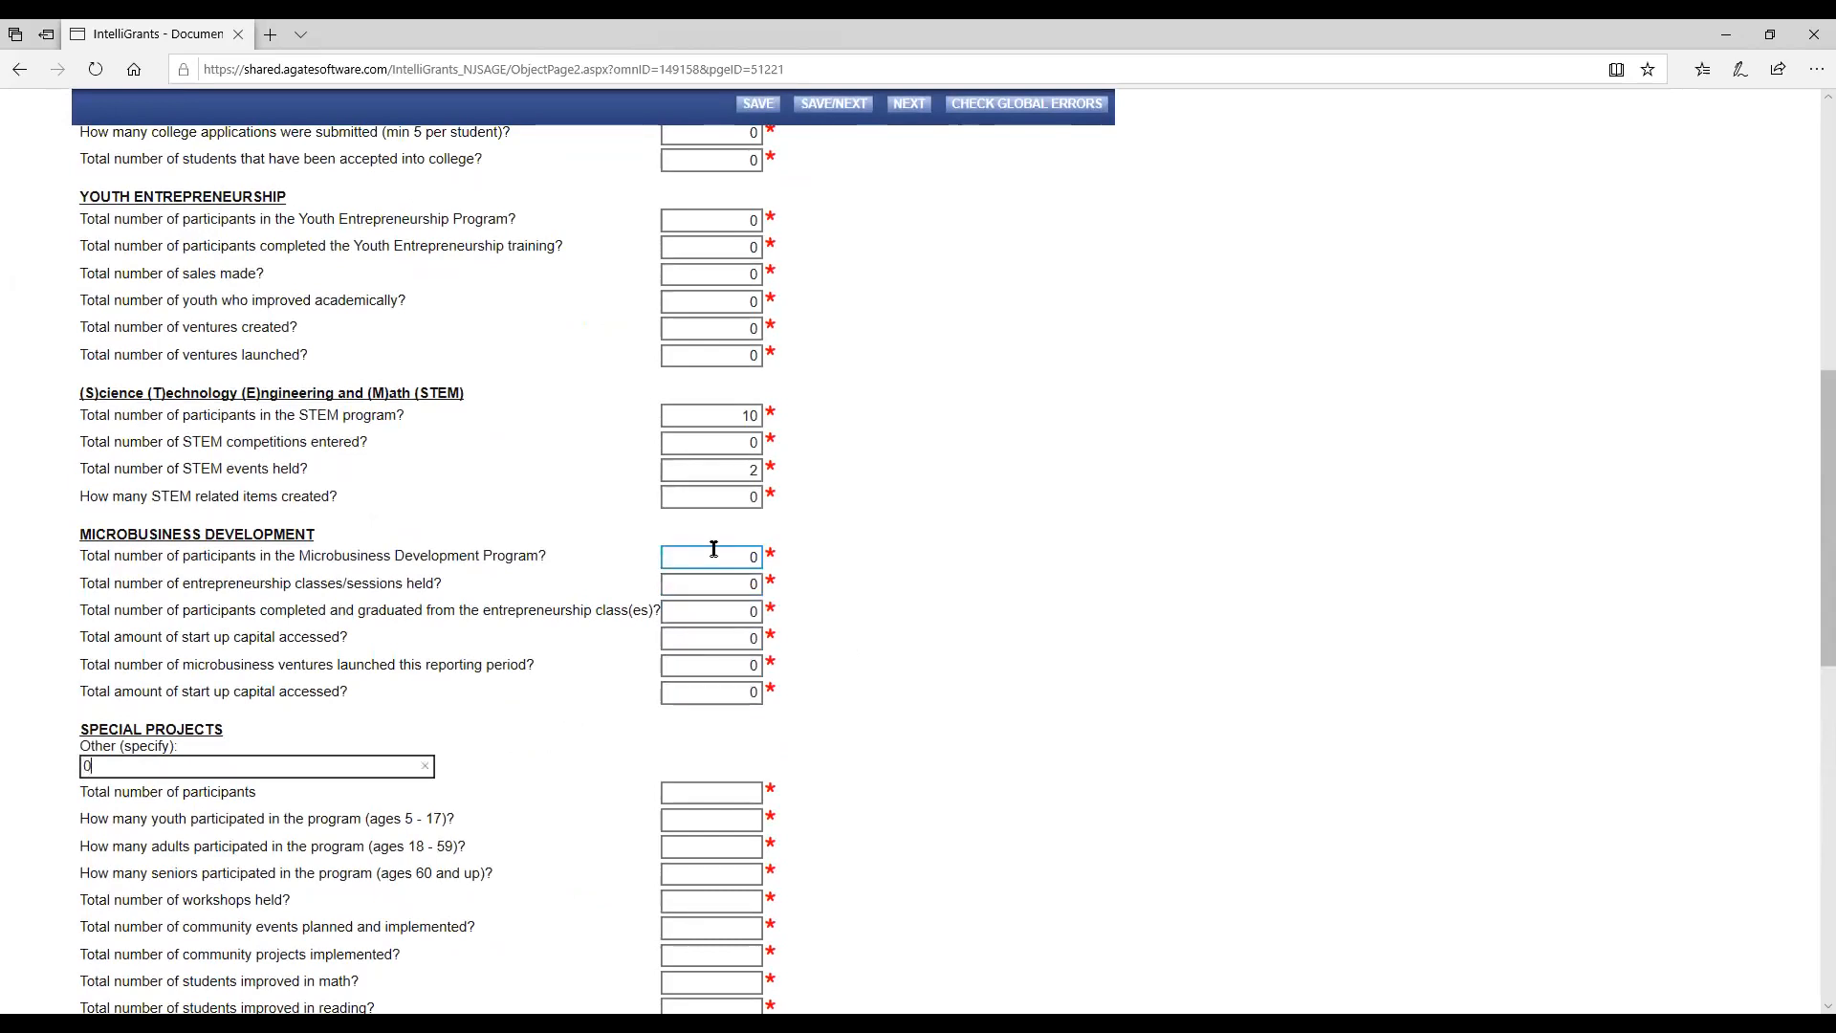
{"action": "key", "text": "Tab"}
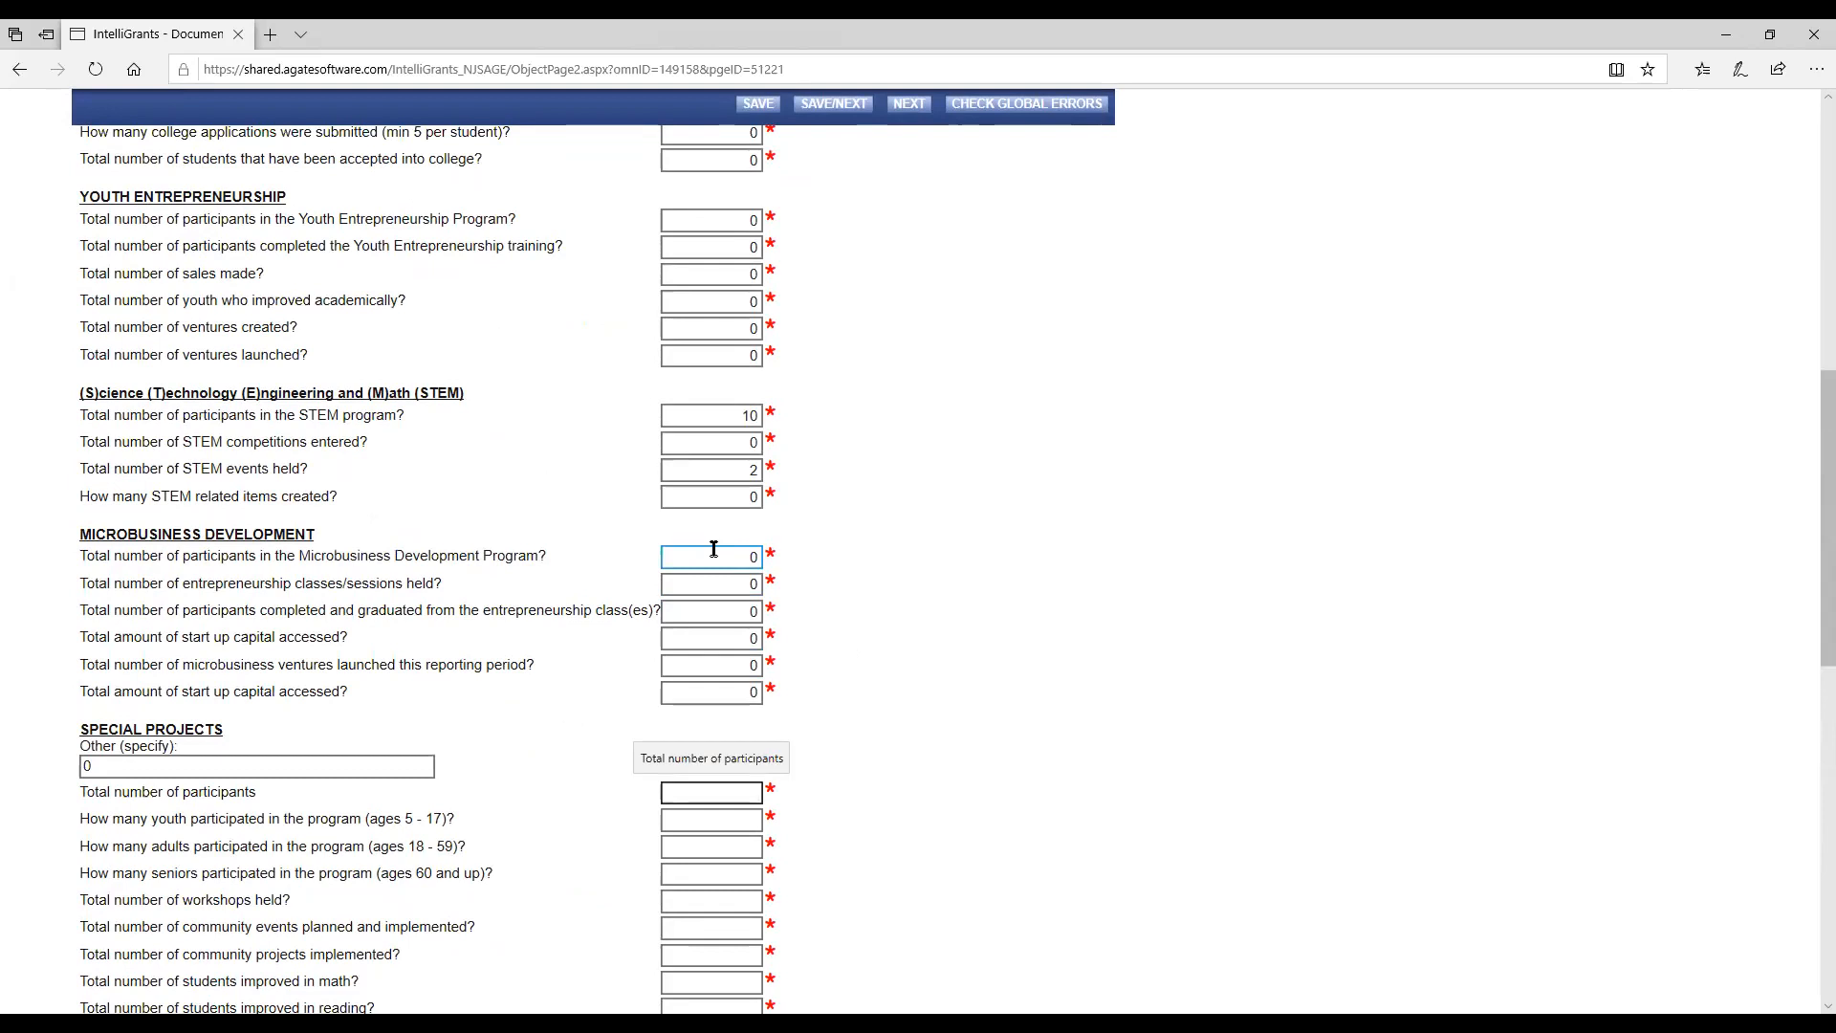
Enter 0 for all remaining Special Projects items, both genders and every ethnicity, including the Other (specify) text.
{"action": "scroll", "coordinate": [714, 549], "scroll_direction": "down", "scroll_amount": 4}
{"action": "type", "text": "0\t0\t0\t0\t0\t0\t0\t0\t0\t0\t0\t0\t0\t0\t0\t0\t0\t0\t0\t0\t0\t0\t0\t0\t0\t0\t0\t0\t0\t0\t0\t0\t0\t0\t0\t0\t0\t0"}
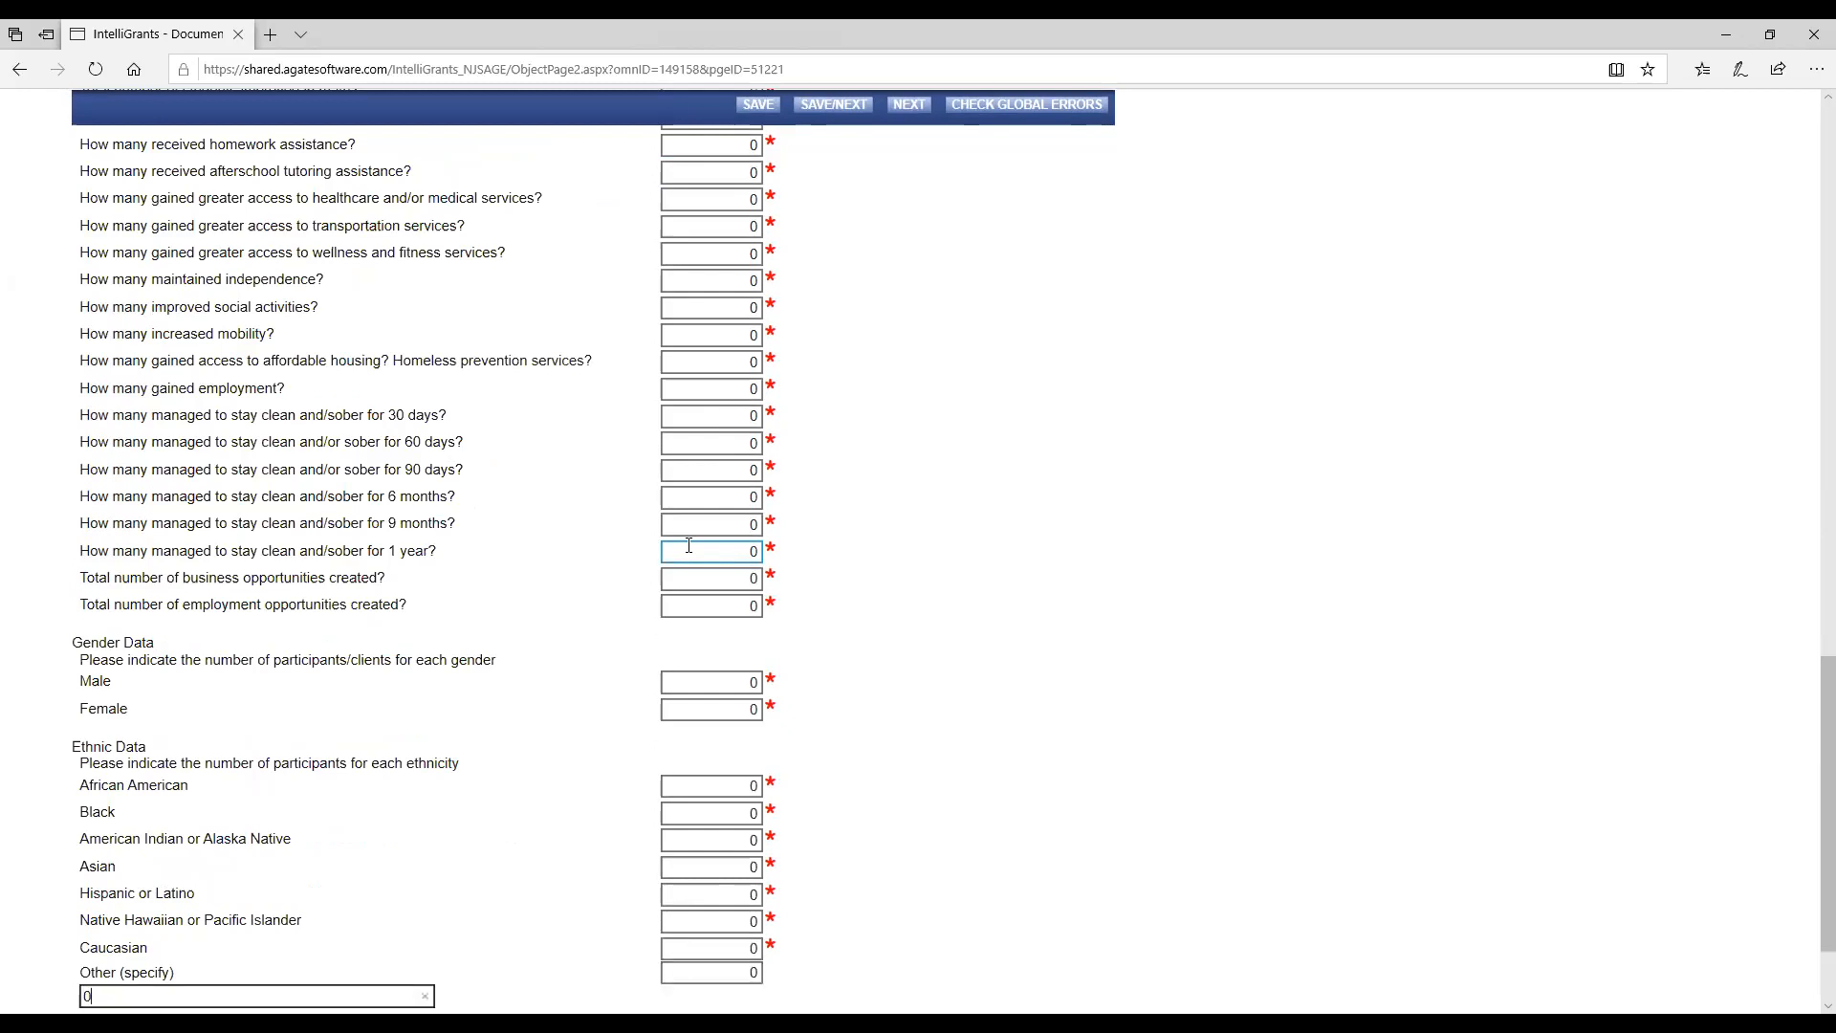
Set the Gender Data to 5 male and 5 female participants to account for the 10 STEM participants.
{"action": "scroll", "coordinate": [689, 545], "scroll_direction": "down", "scroll_amount": 2}
{"action": "scroll", "coordinate": [618, 521], "scroll_direction": "up", "scroll_amount": 10}
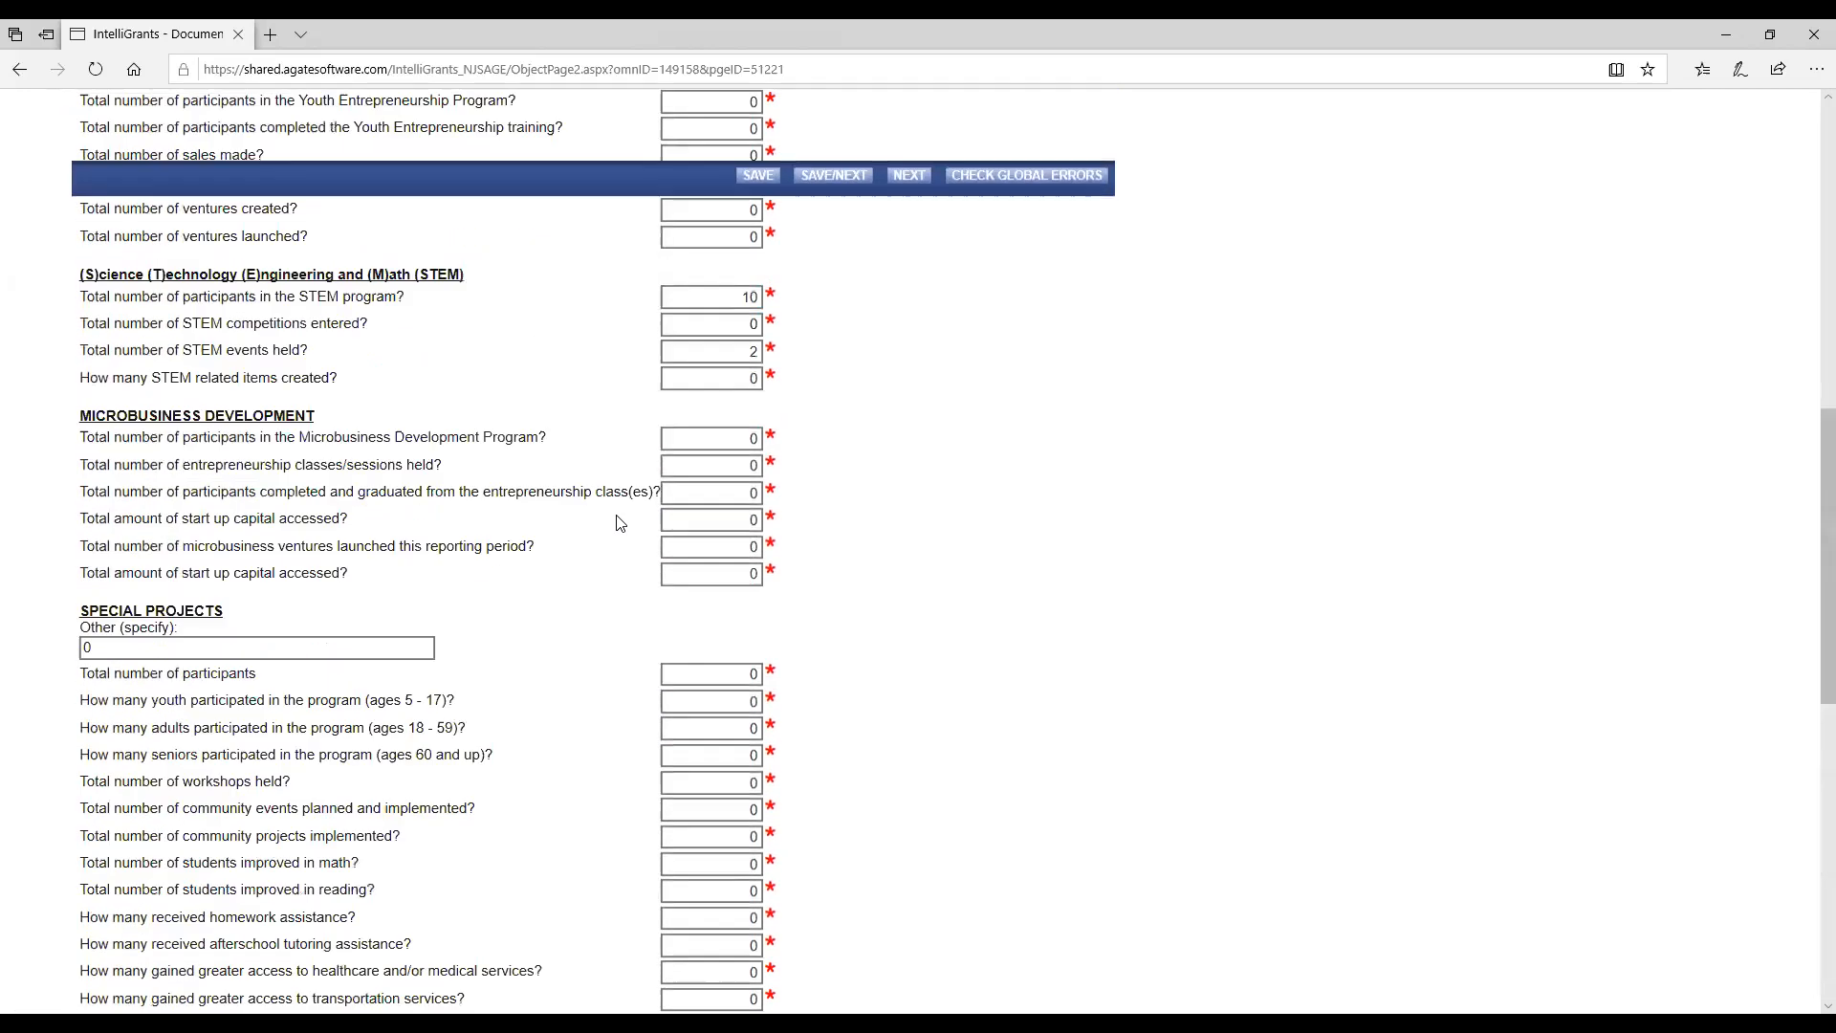
{"action": "scroll", "coordinate": [617, 521], "scroll_direction": "up", "scroll_amount": 5}
{"action": "scroll", "coordinate": [615, 520], "scroll_direction": "down", "scroll_amount": 1}
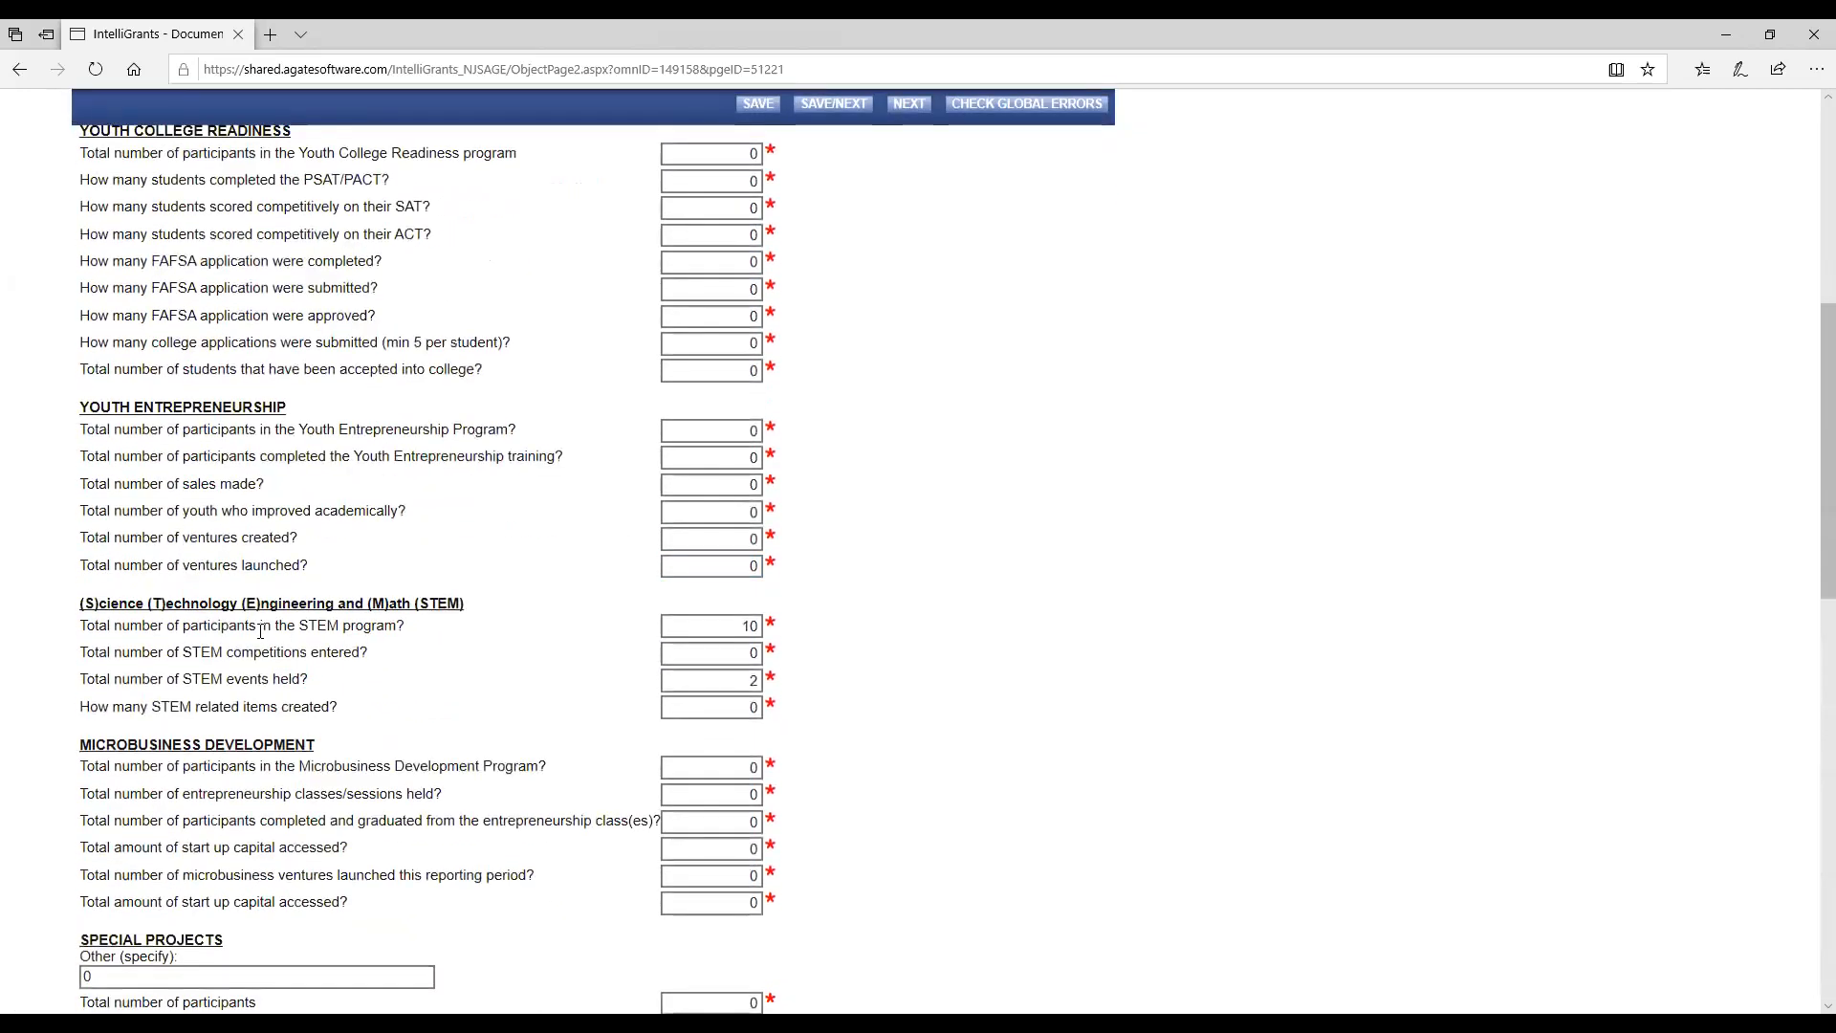
{"action": "left_click", "coordinate": [755, 627]}
{"action": "scroll", "coordinate": [751, 629], "scroll_direction": "down", "scroll_amount": 14}
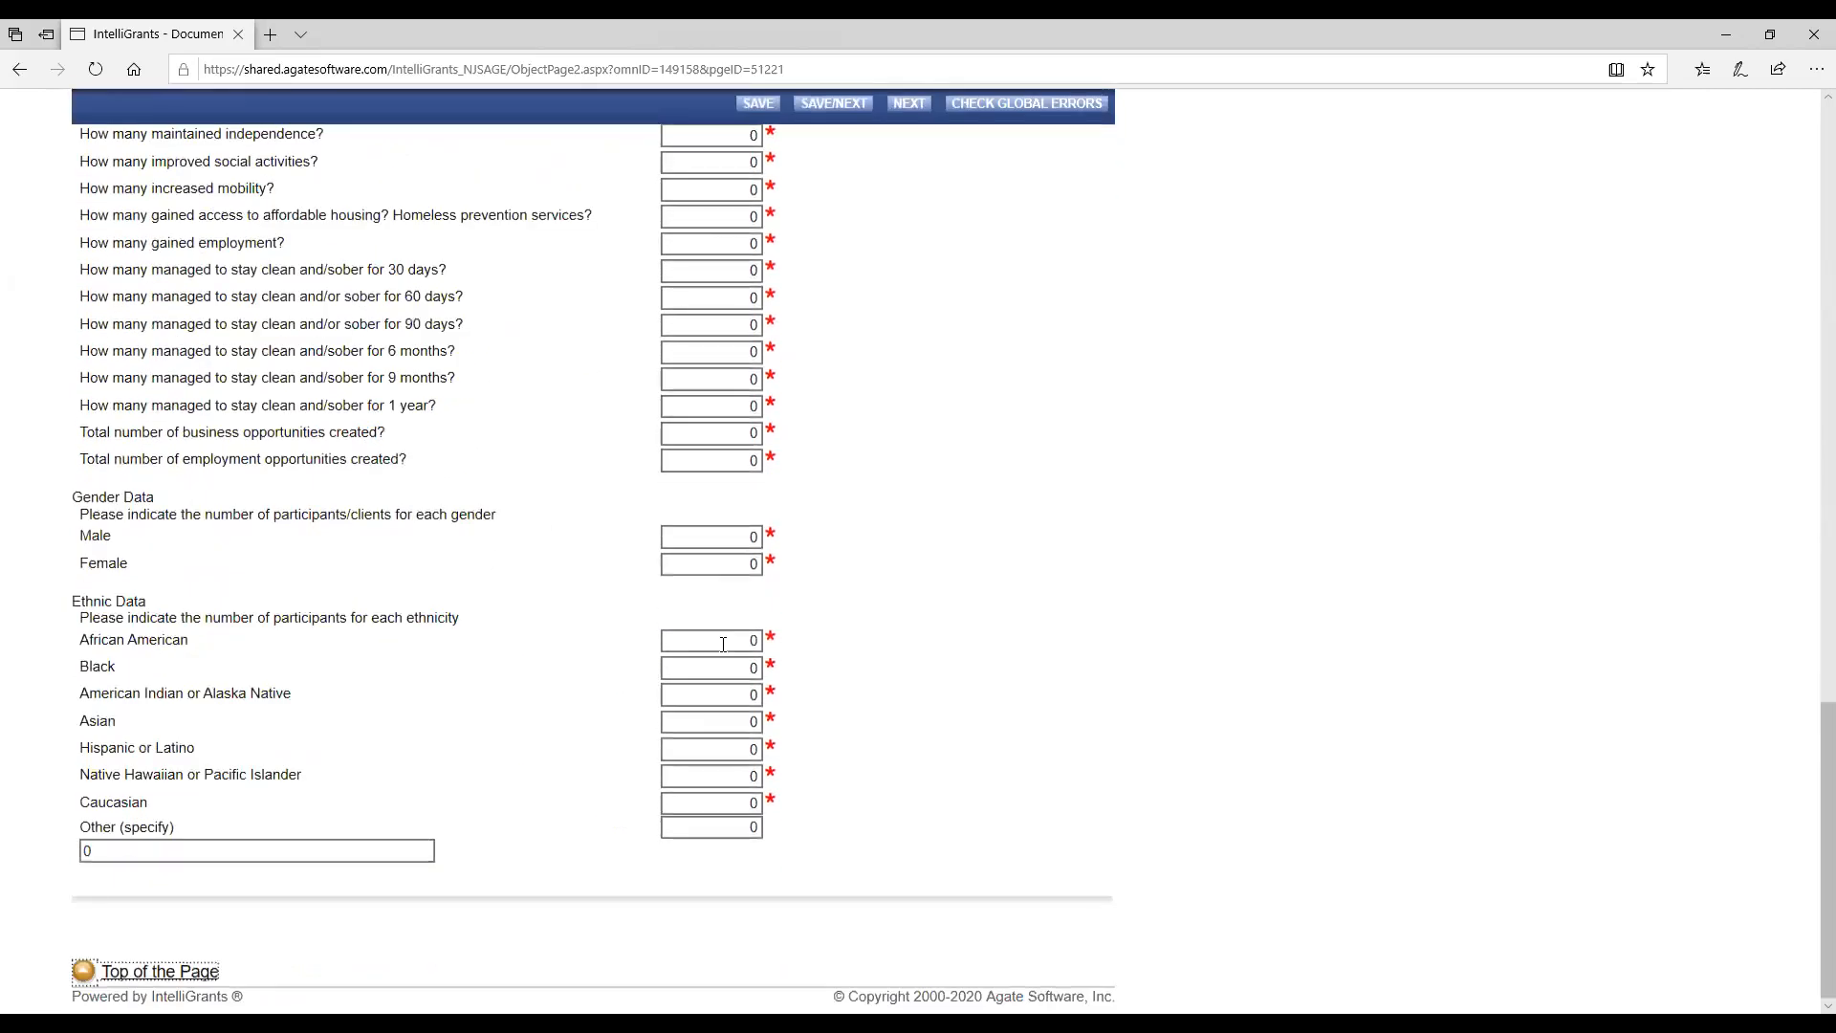
{"action": "left_click", "coordinate": [729, 530]}
{"action": "left_click", "coordinate": [750, 559]}
{"action": "key", "text": "BackSpace"}
{"action": "type", "text": "5"}
{"action": "key", "text": "Tab"}
{"action": "type", "text": "5"}
{"action": "key", "text": "Tab"}
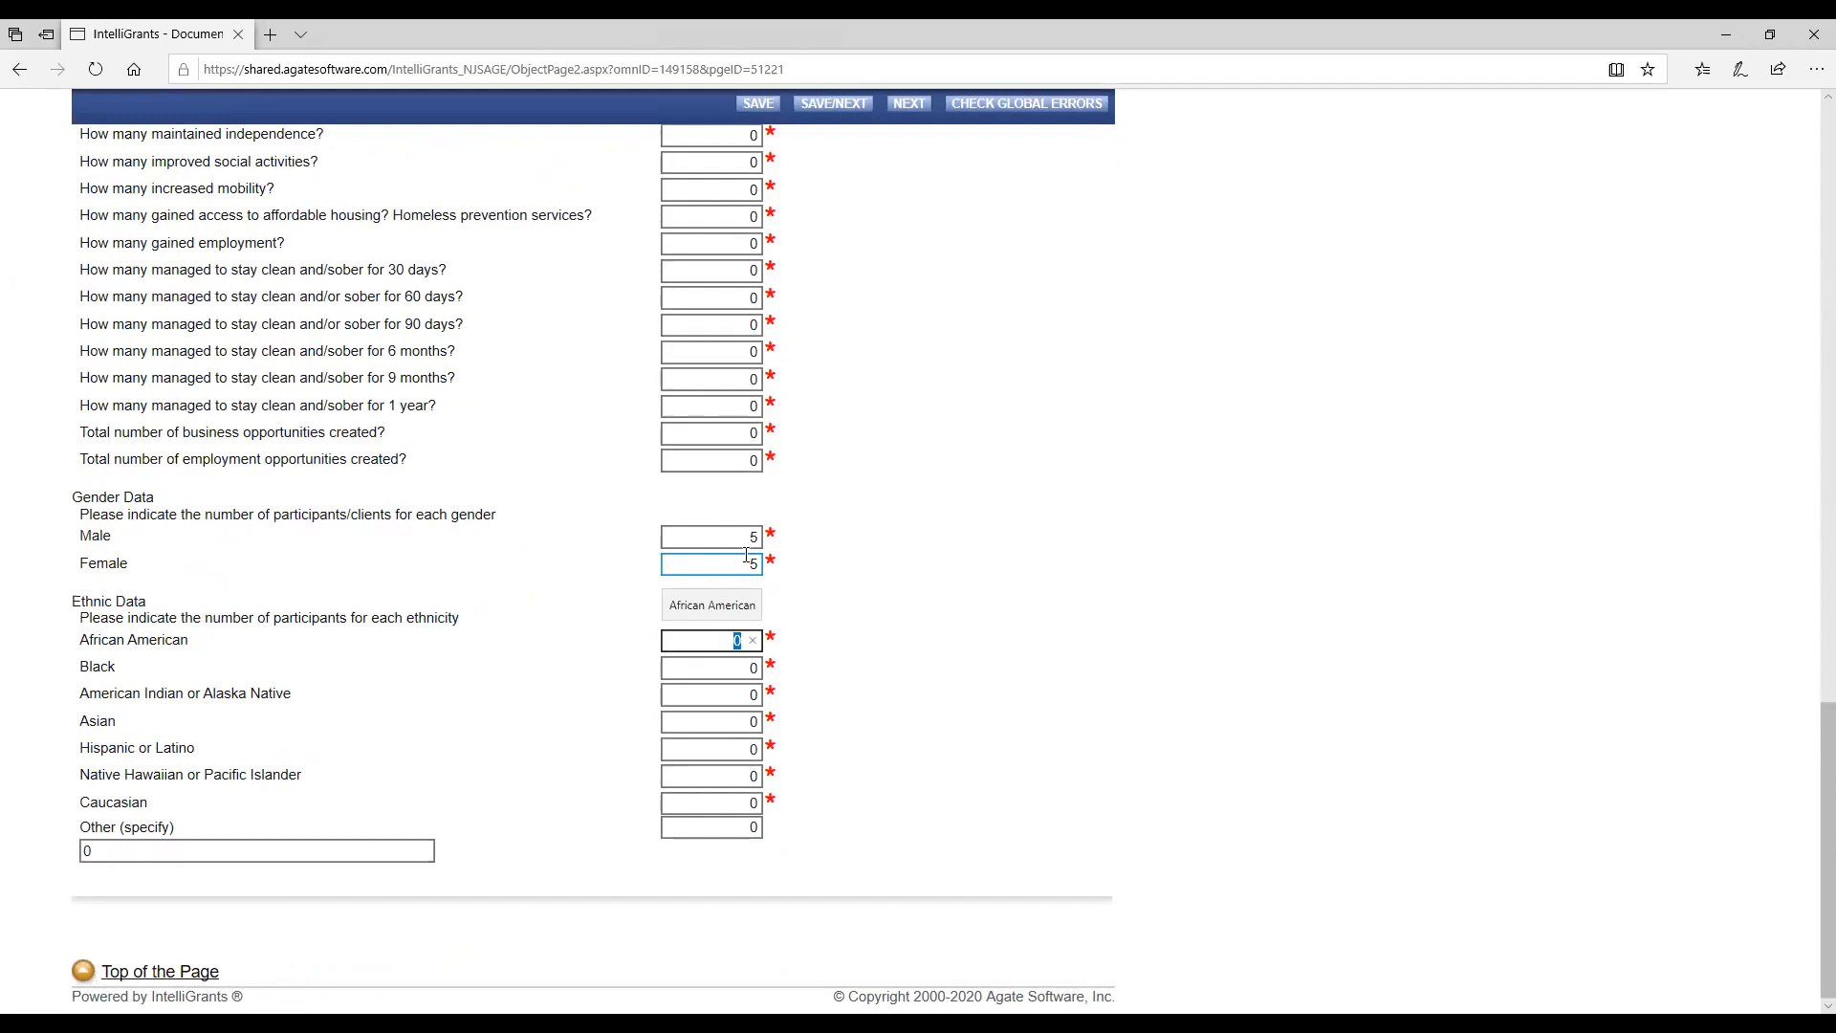
Set the Ethnic Data to 2 each for African American, Black, American Indian or Alaska Native, Asian, and Hispanic or Latino.
{"action": "type", "text": "2"}
{"action": "key", "text": "Tab"}
{"action": "type", "text": "2"}
{"action": "key", "text": "Tab"}
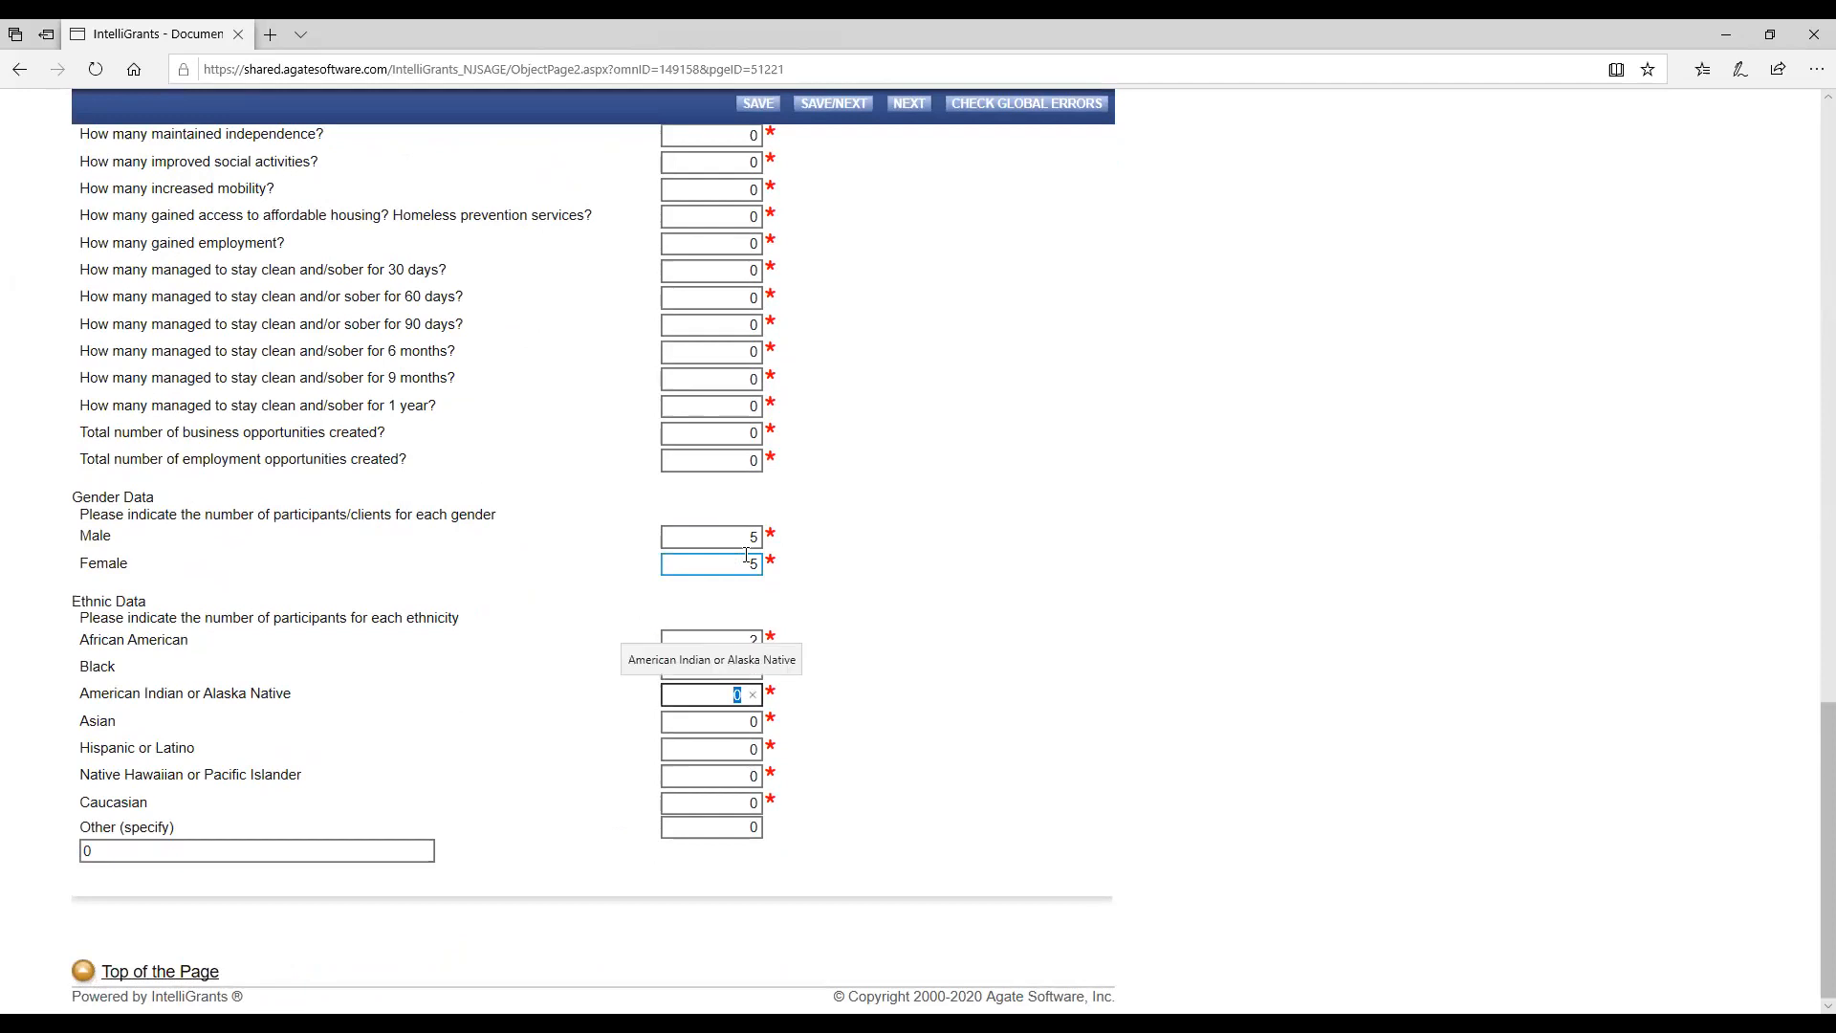
{"action": "type", "text": "2"}
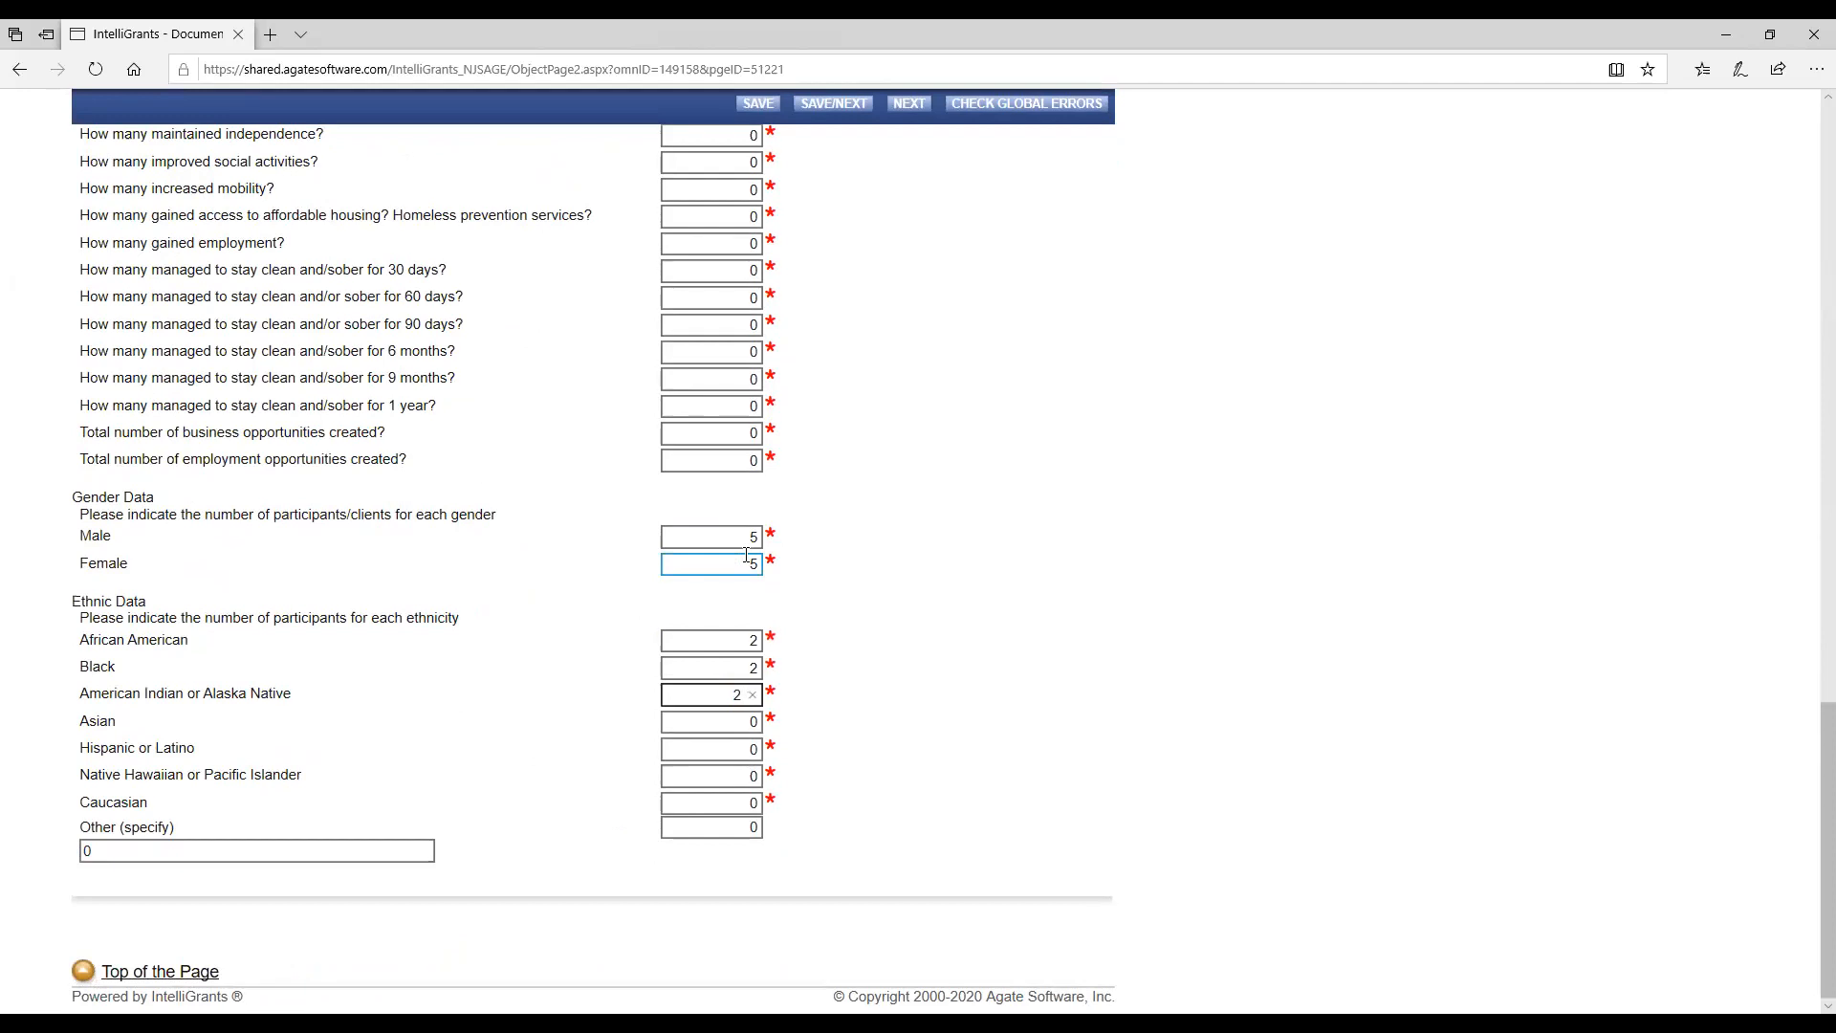
{"action": "key", "text": "Tab"}
{"action": "type", "text": "2"}
{"action": "key", "text": "Tab"}
{"action": "type", "text": "2"}
{"action": "key", "text": "Tab"}
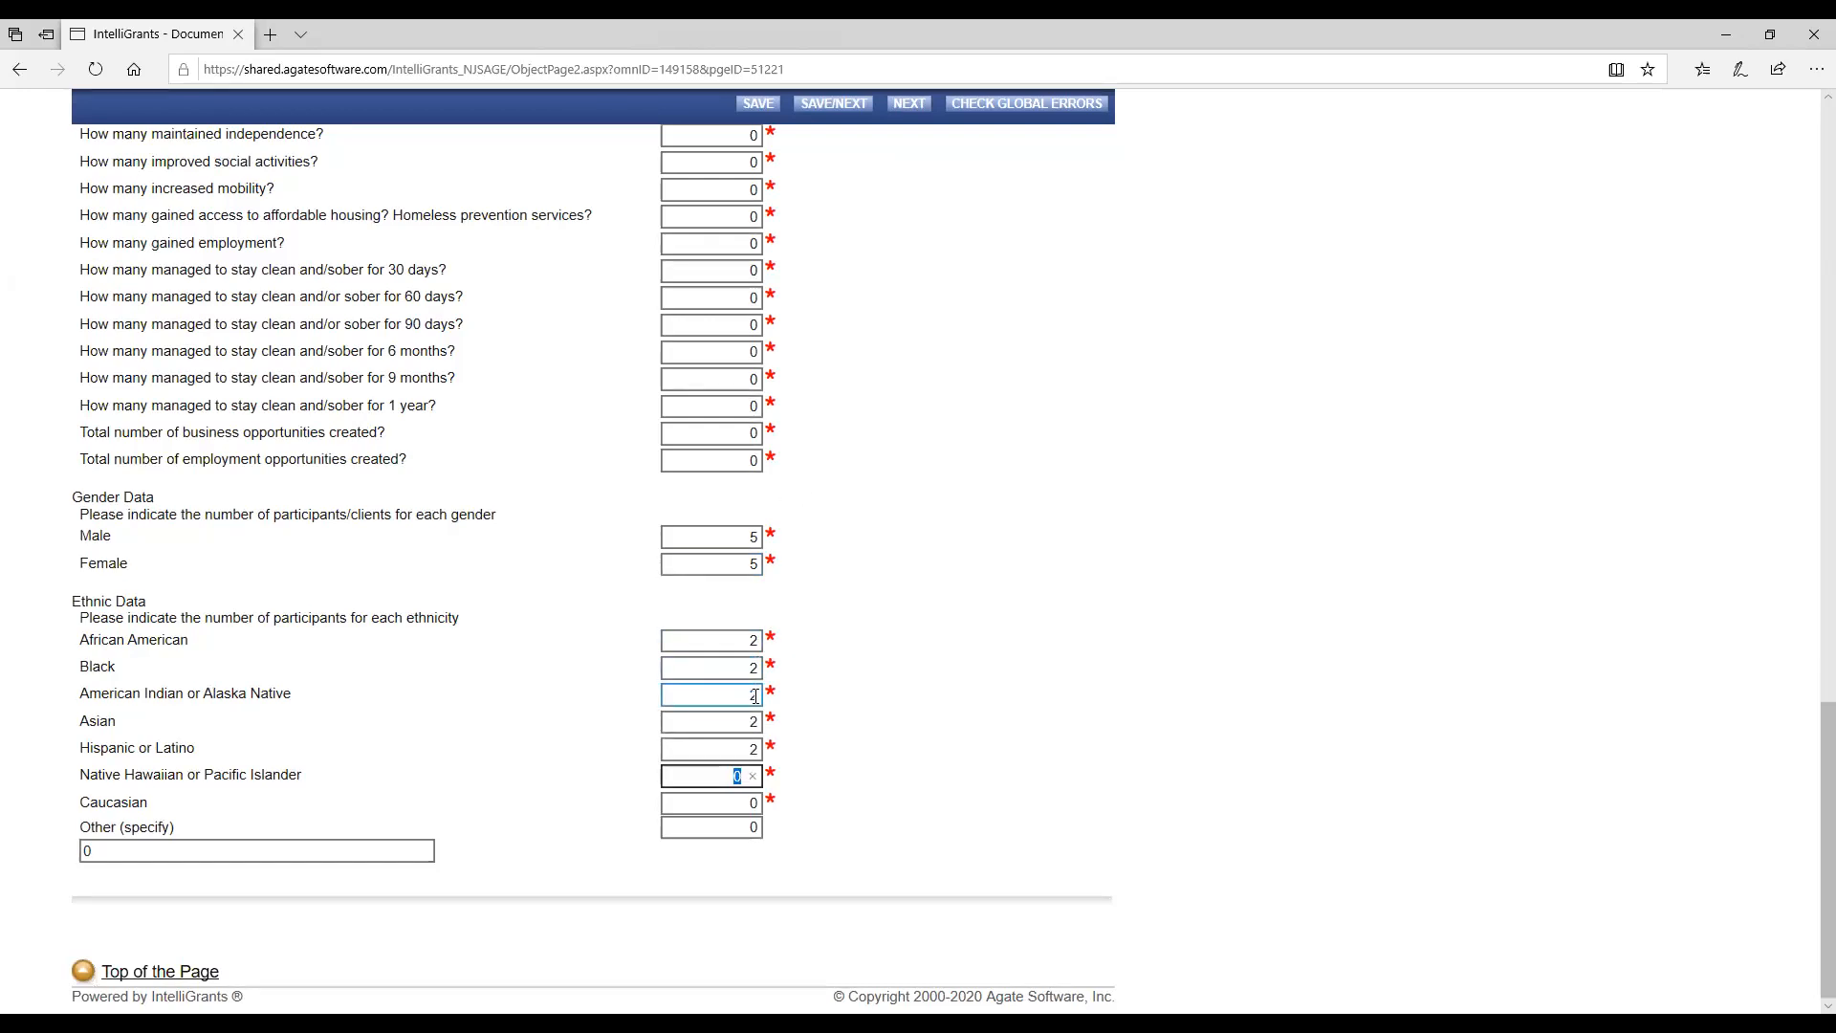
{"action": "left_click", "coordinate": [873, 762]}
{"action": "left_click", "coordinate": [753, 667]}
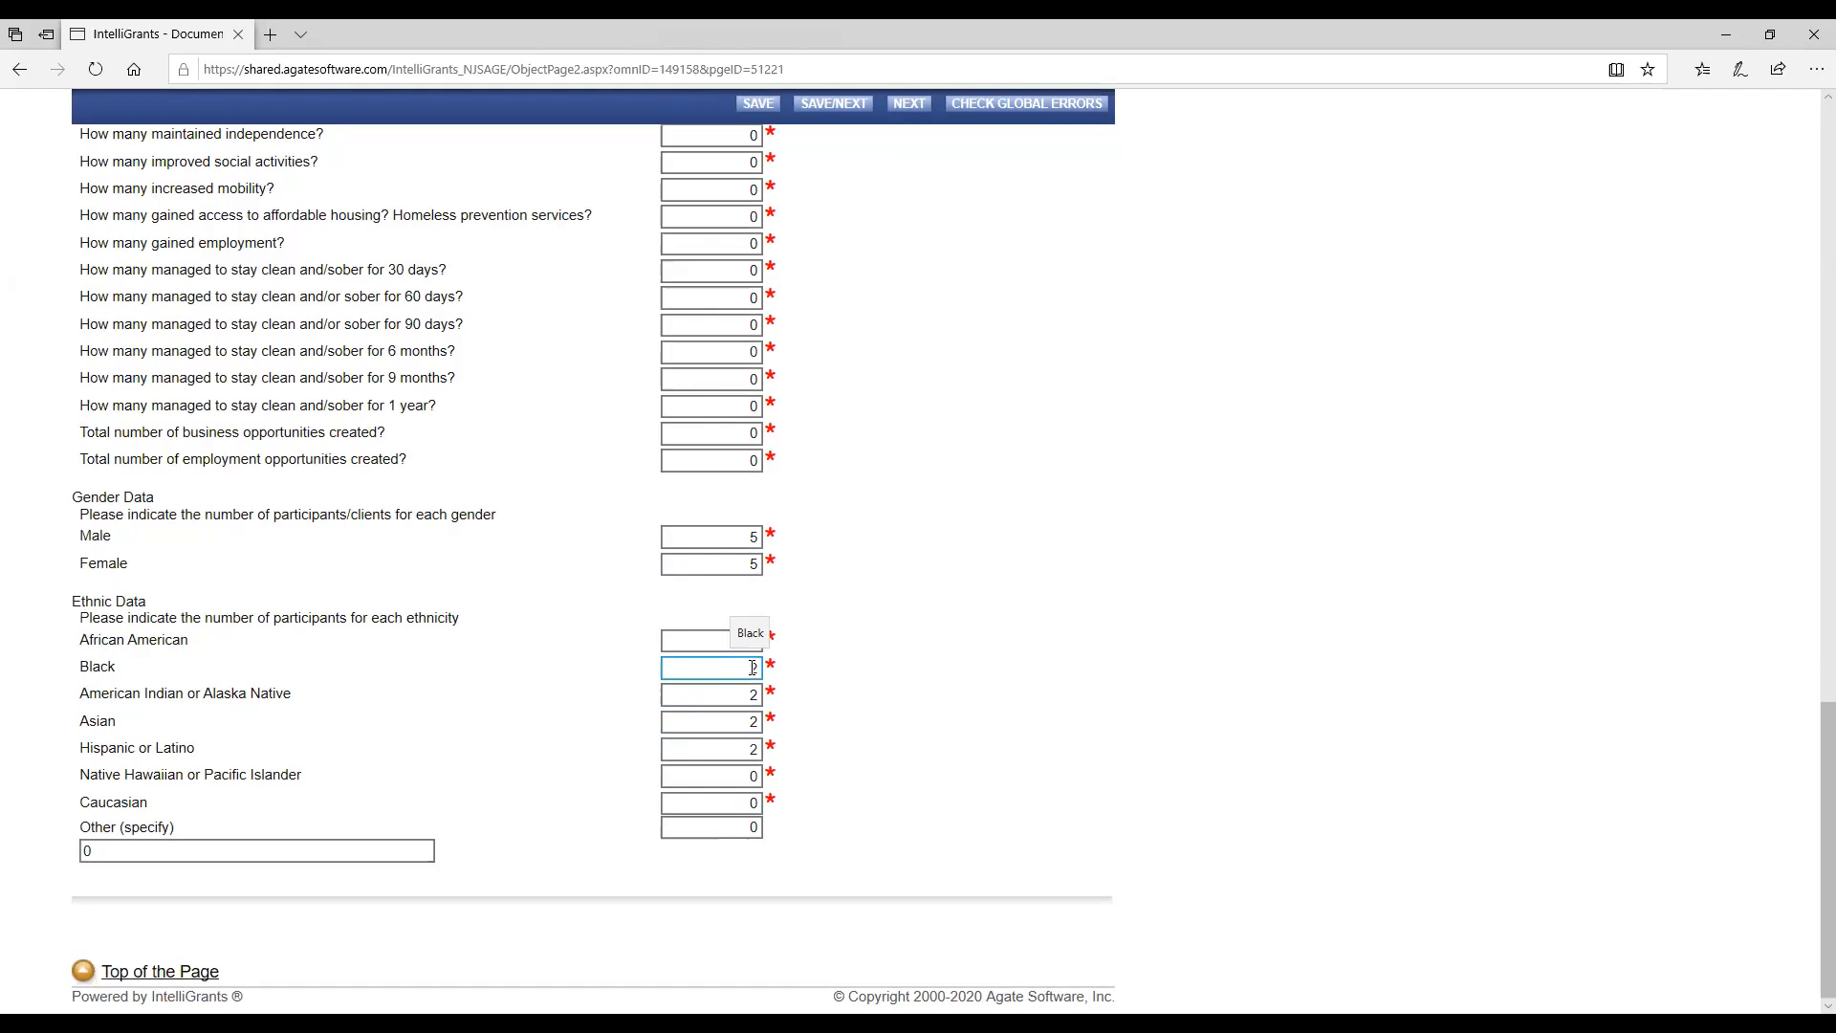
Save the demographic data and open the interim report's Narrative form.
{"action": "scroll", "coordinate": [753, 668], "scroll_direction": "up", "scroll_amount": 20}
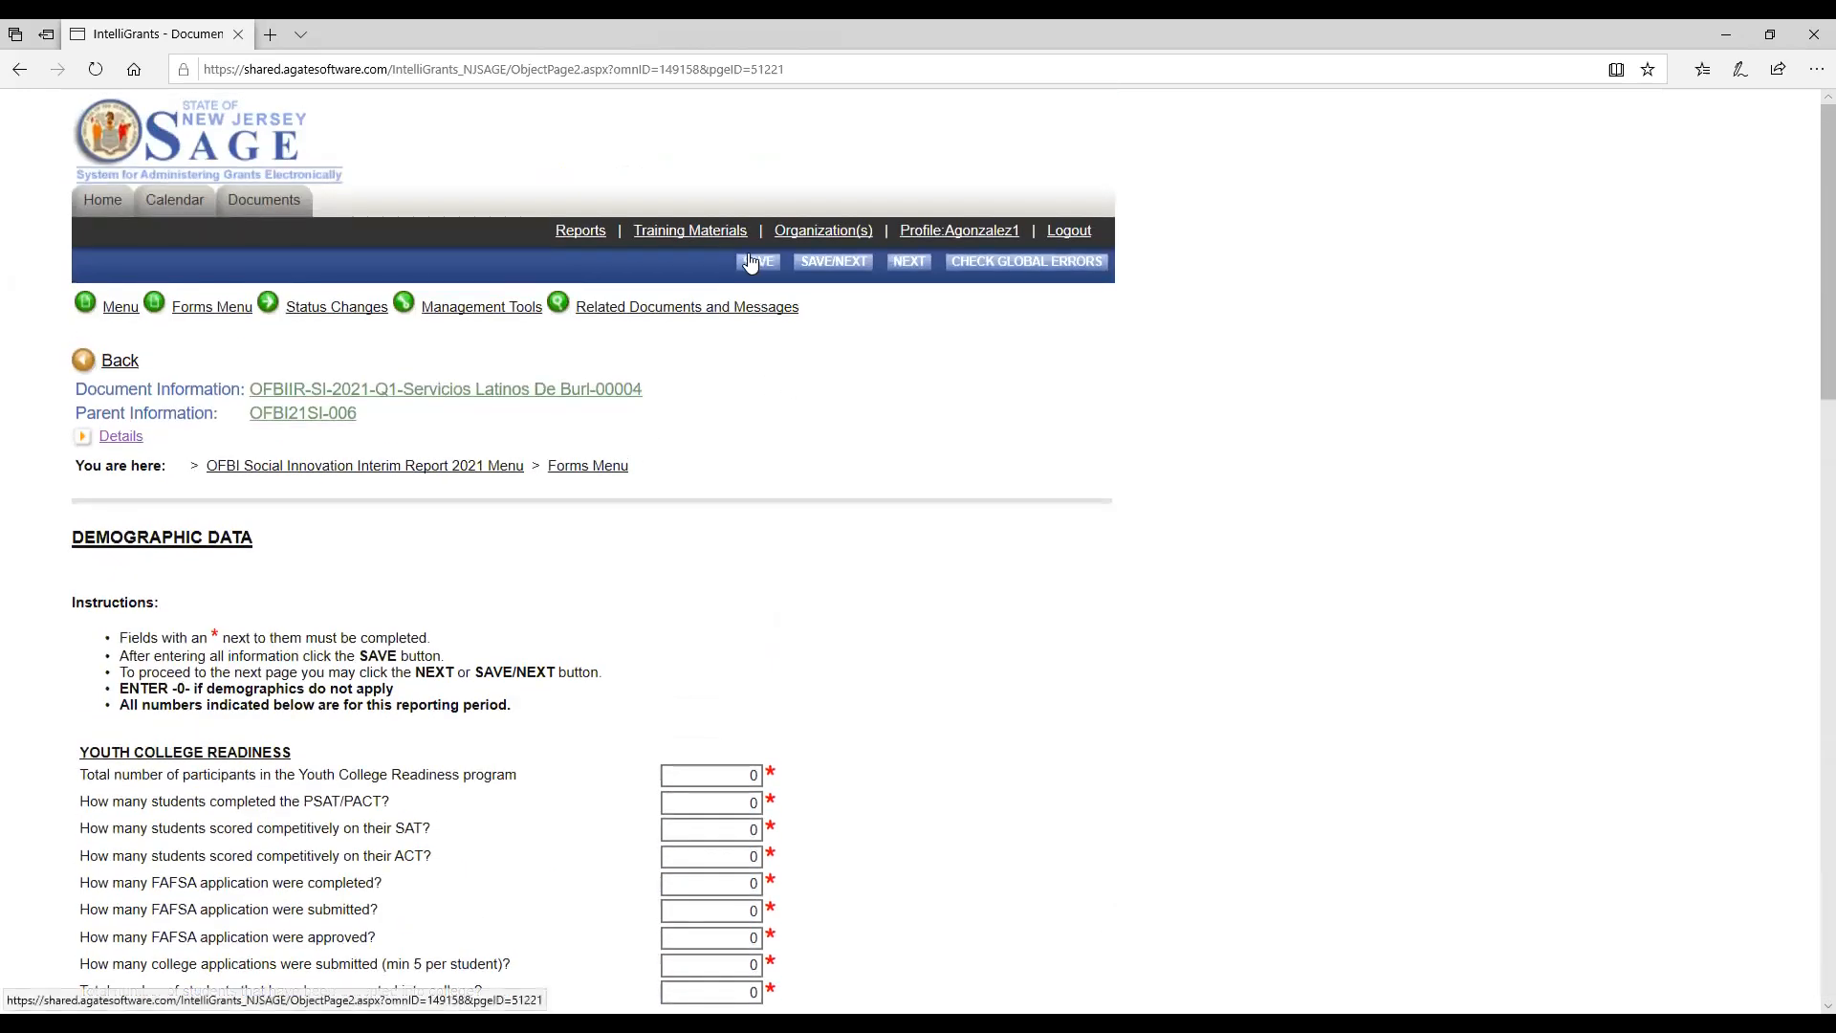
{"action": "left_click", "coordinate": [752, 262]}
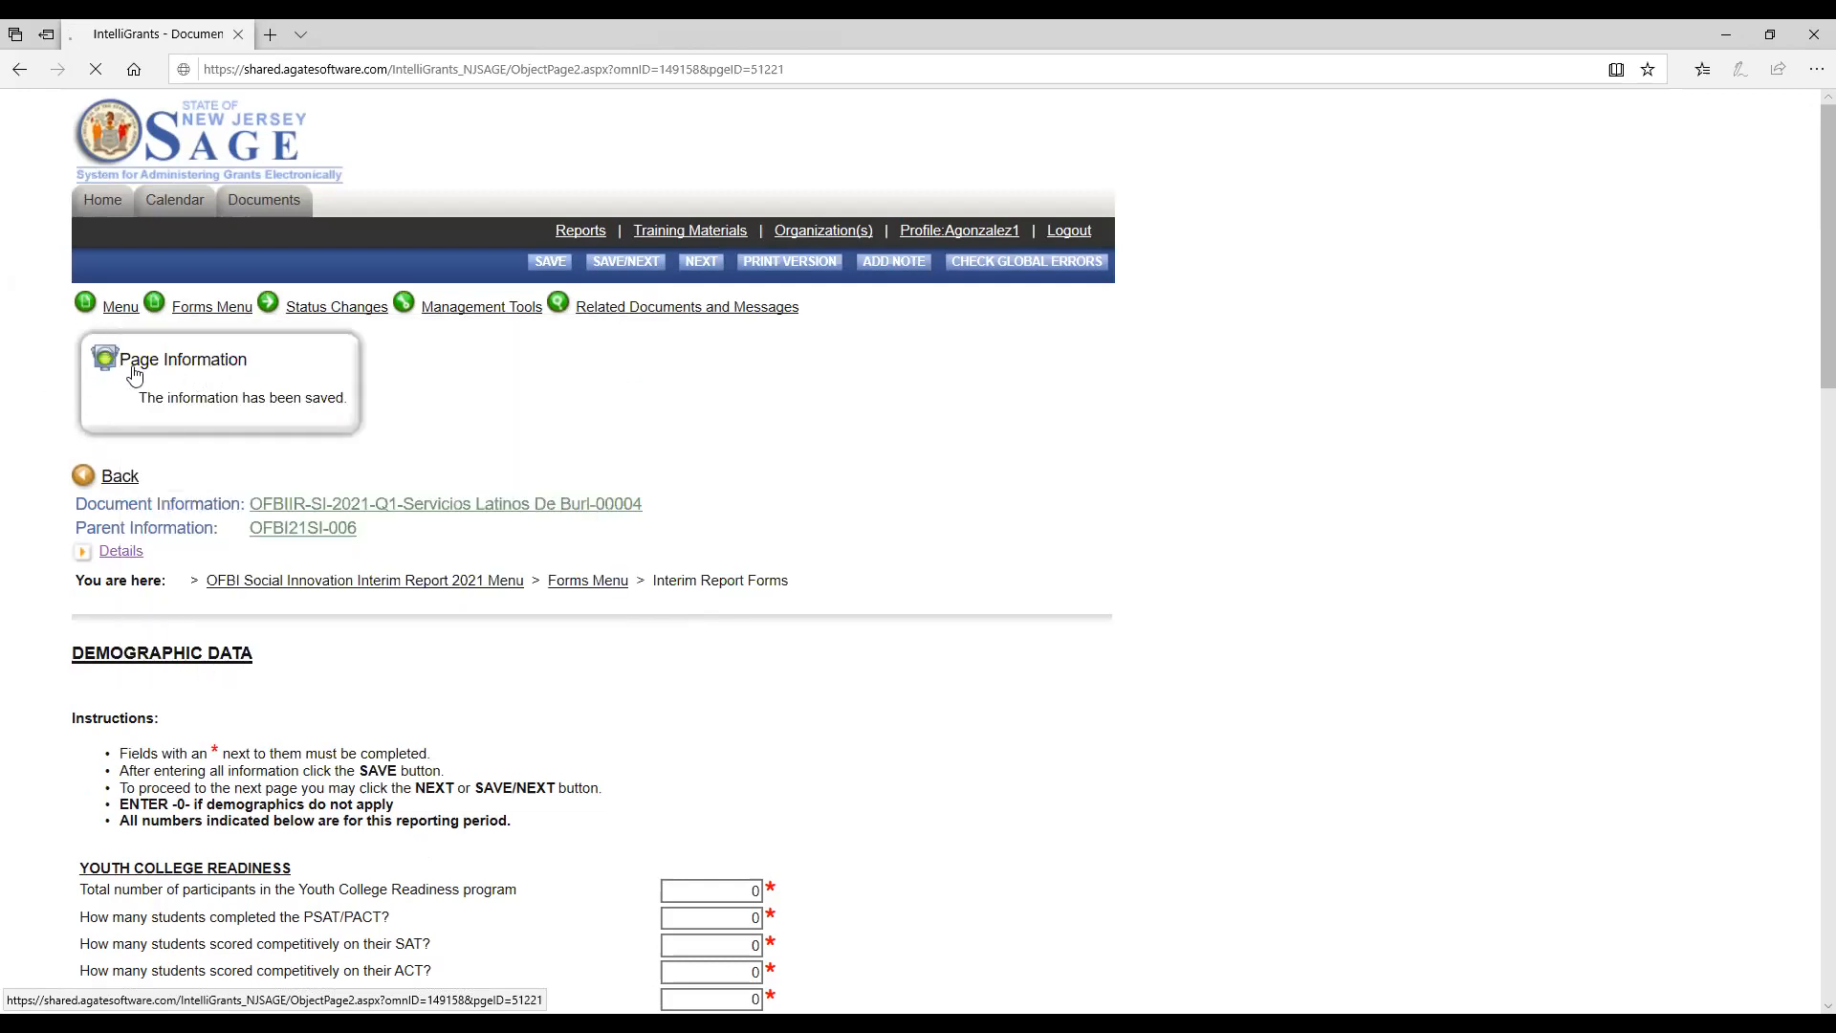
{"action": "mouse_move", "coordinate": [212, 307]}
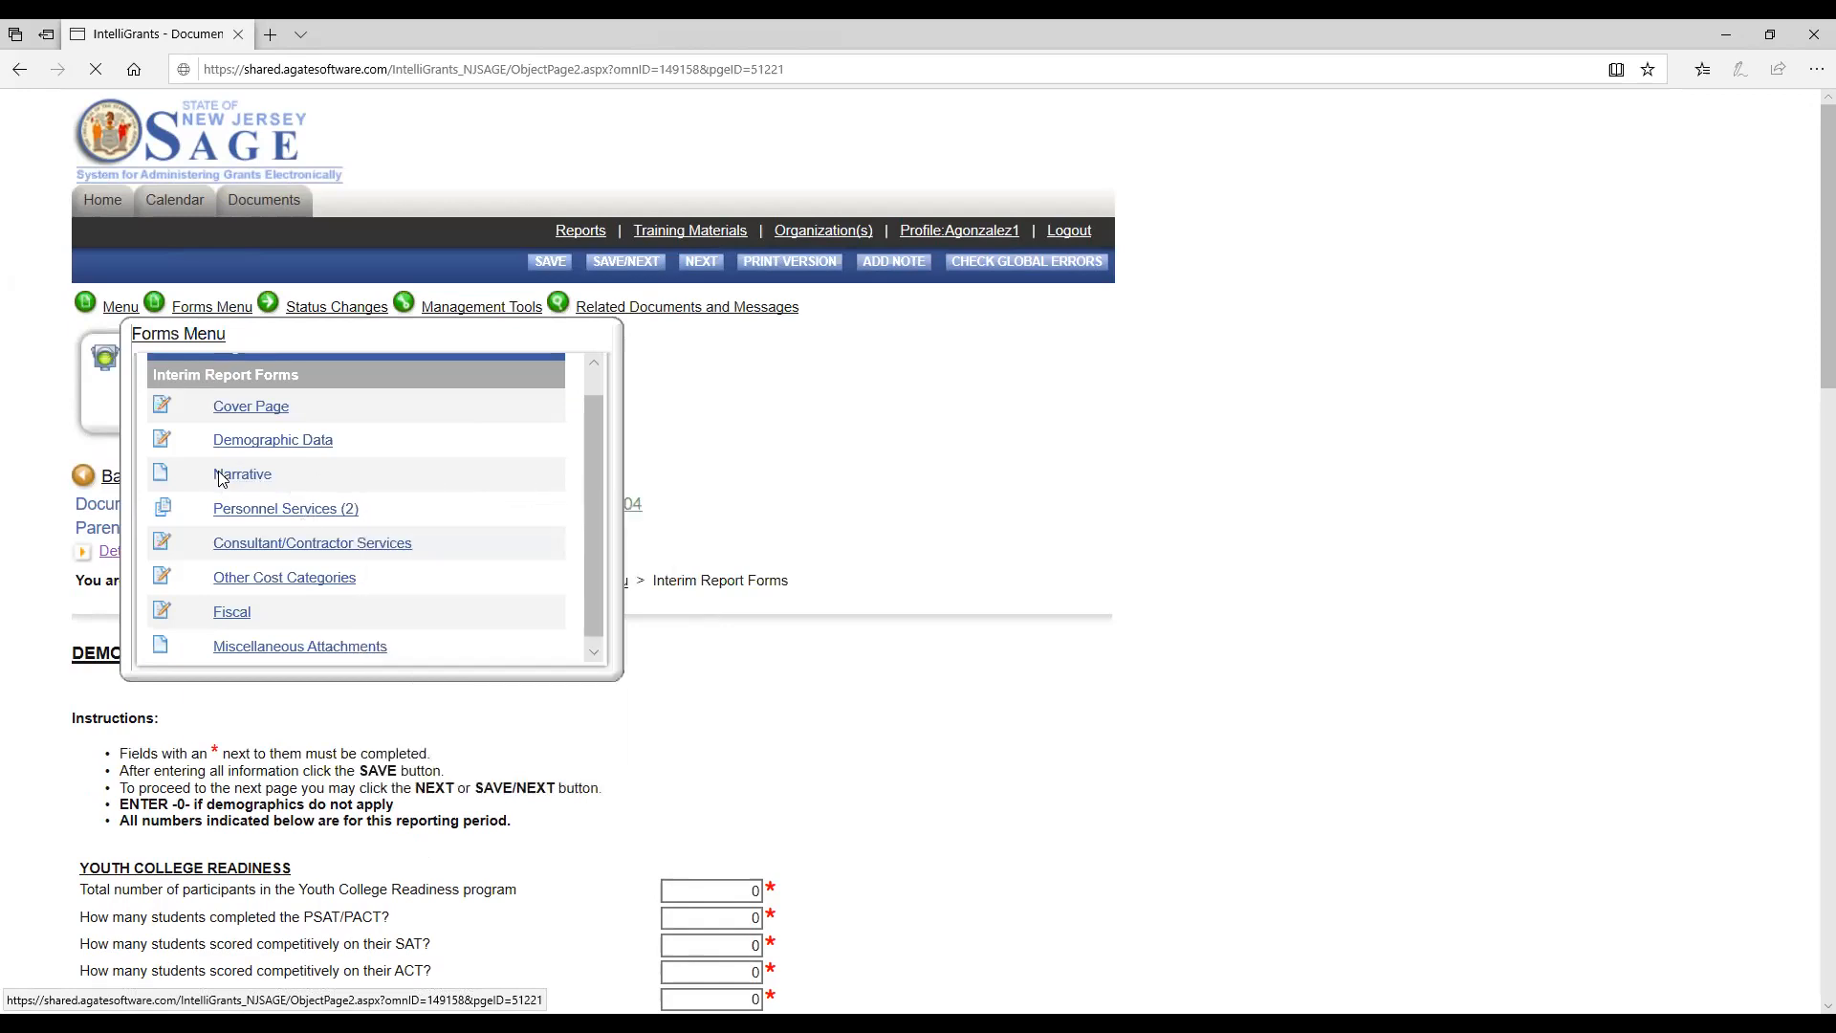
{"action": "left_click", "coordinate": [233, 477]}
Enter "test" as the narrative's Summary of Progress/Activities and Primary Accomplishments.
{"action": "scroll", "coordinate": [626, 588], "scroll_direction": "down", "scroll_amount": 4}
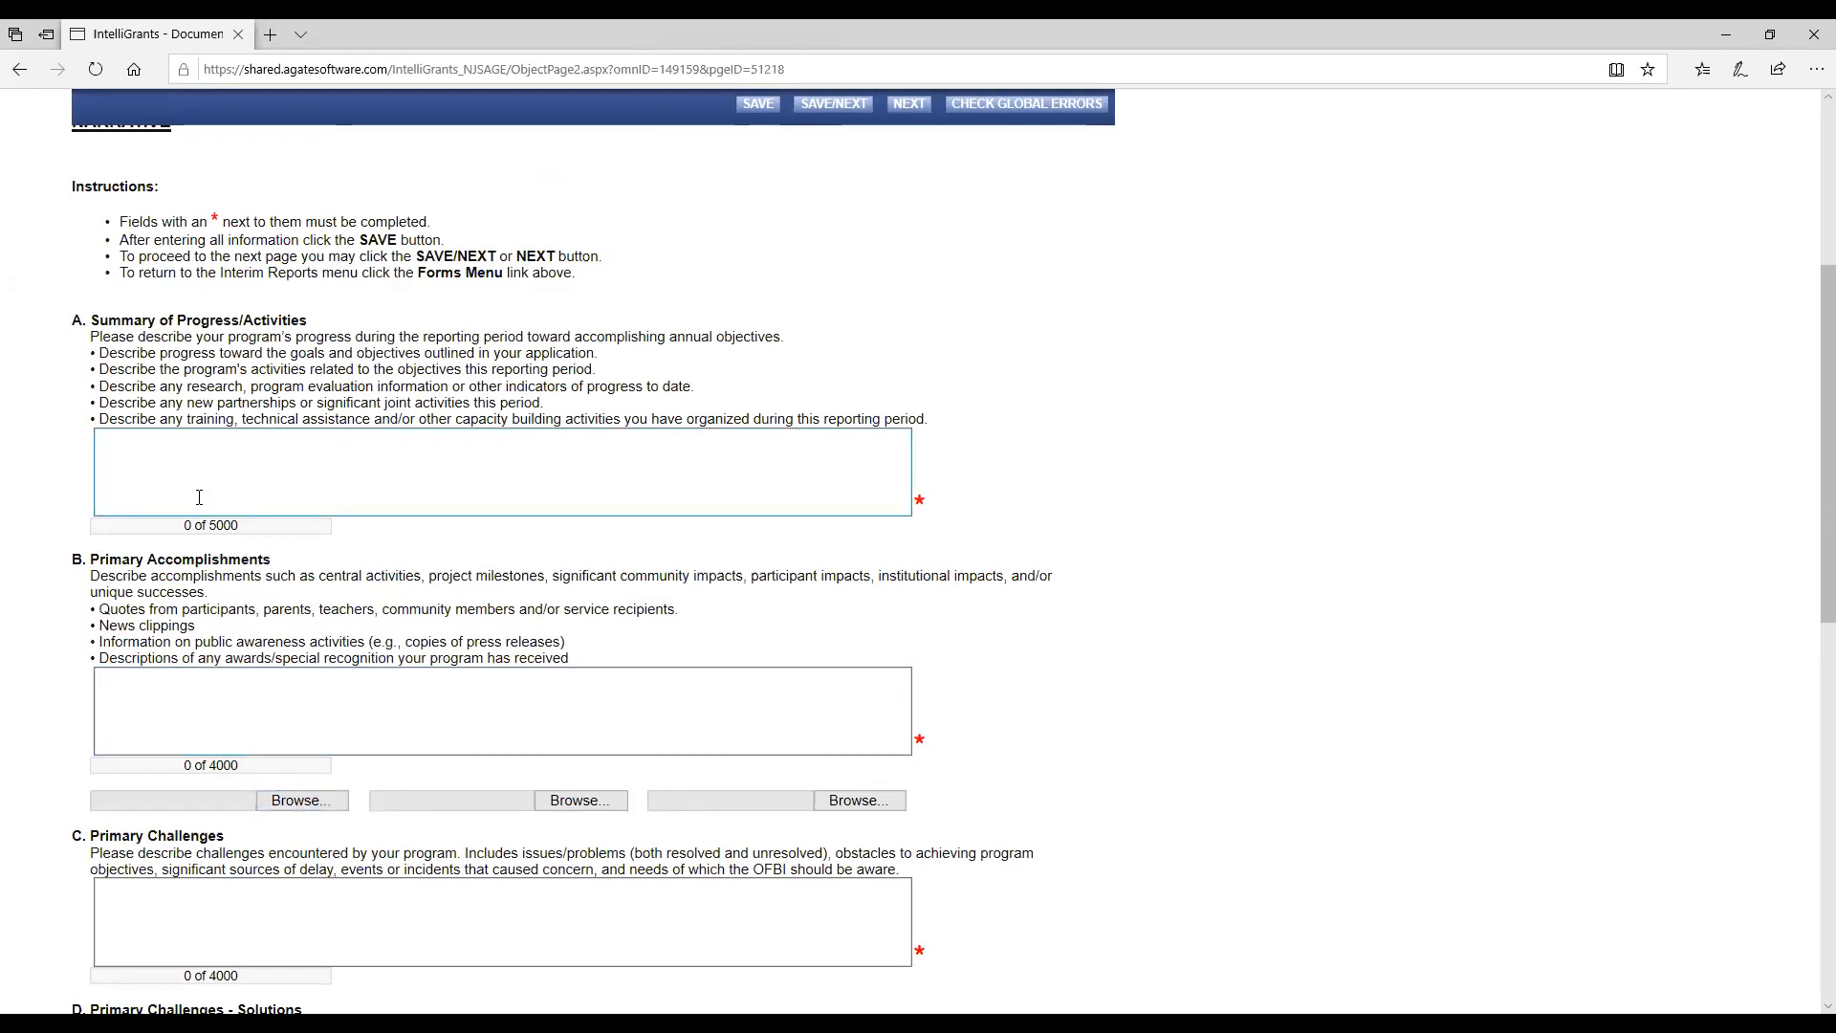
{"action": "left_click", "coordinate": [139, 440]}
{"action": "type", "text": "test"}
{"action": "left_click", "coordinate": [155, 702]}
{"action": "type", "text": "test"}
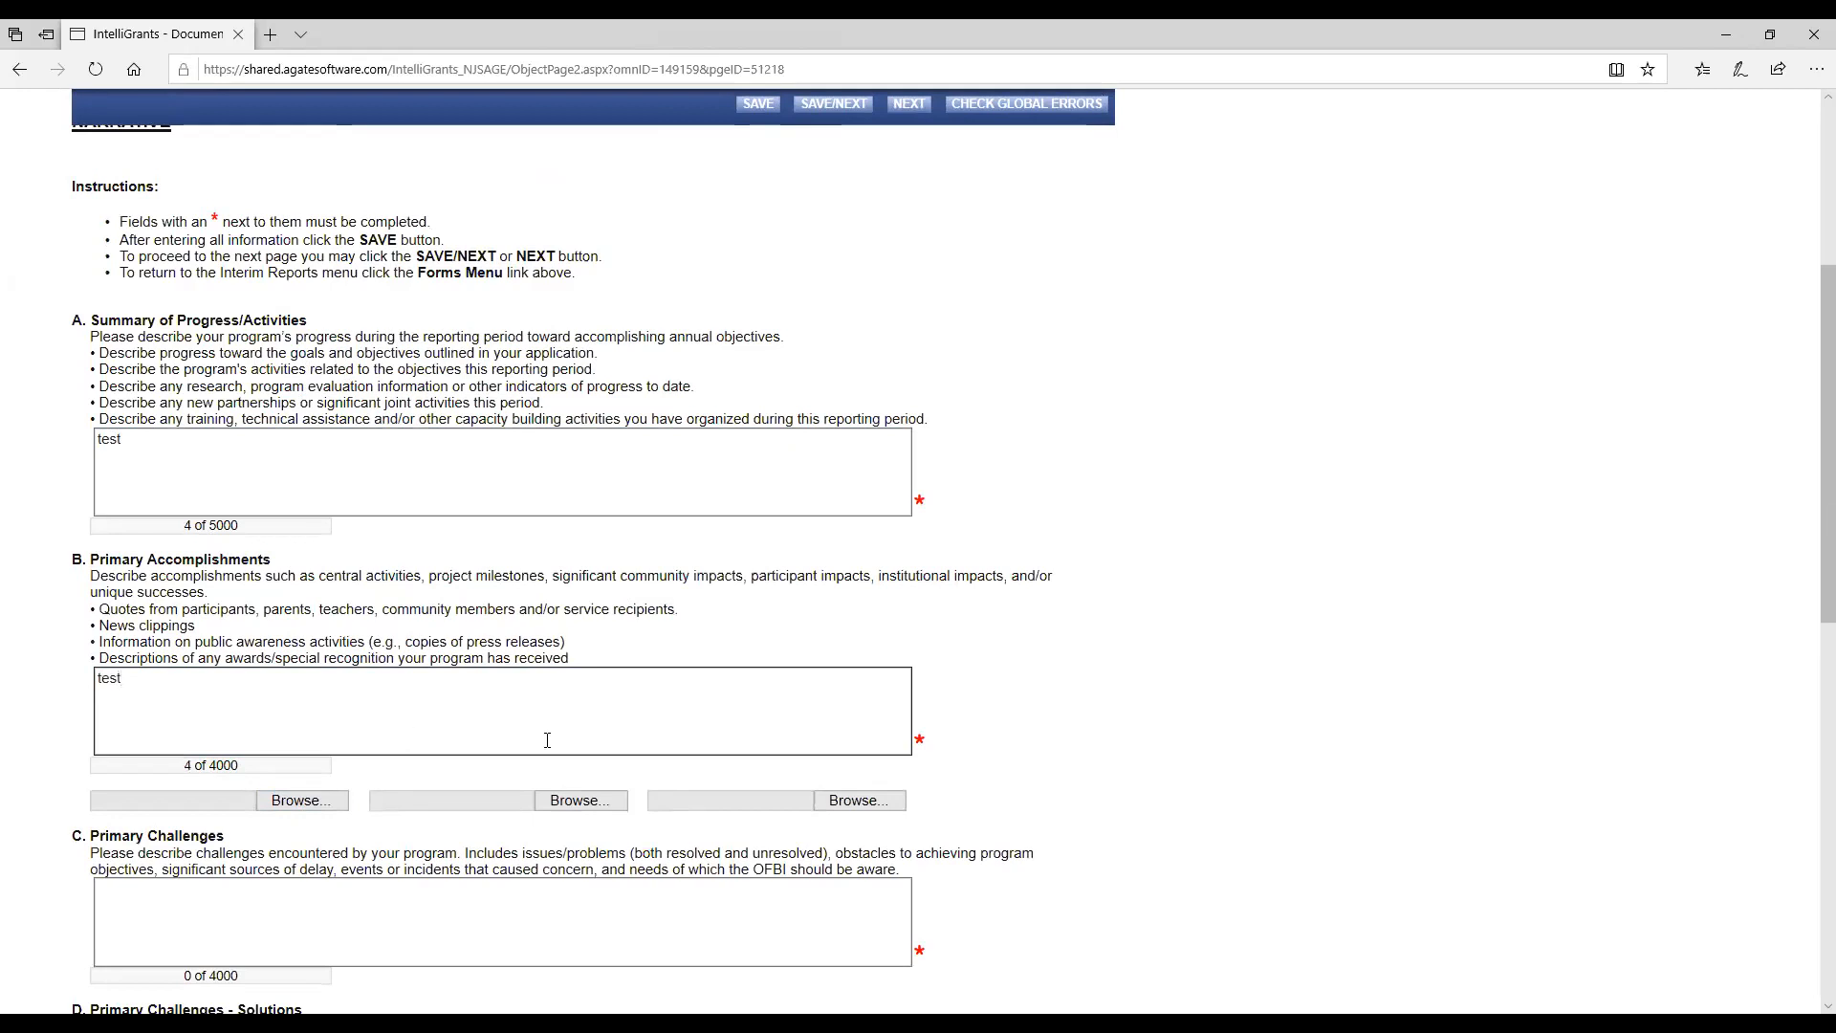
{"action": "scroll", "coordinate": [547, 740], "scroll_direction": "down", "scroll_amount": 3}
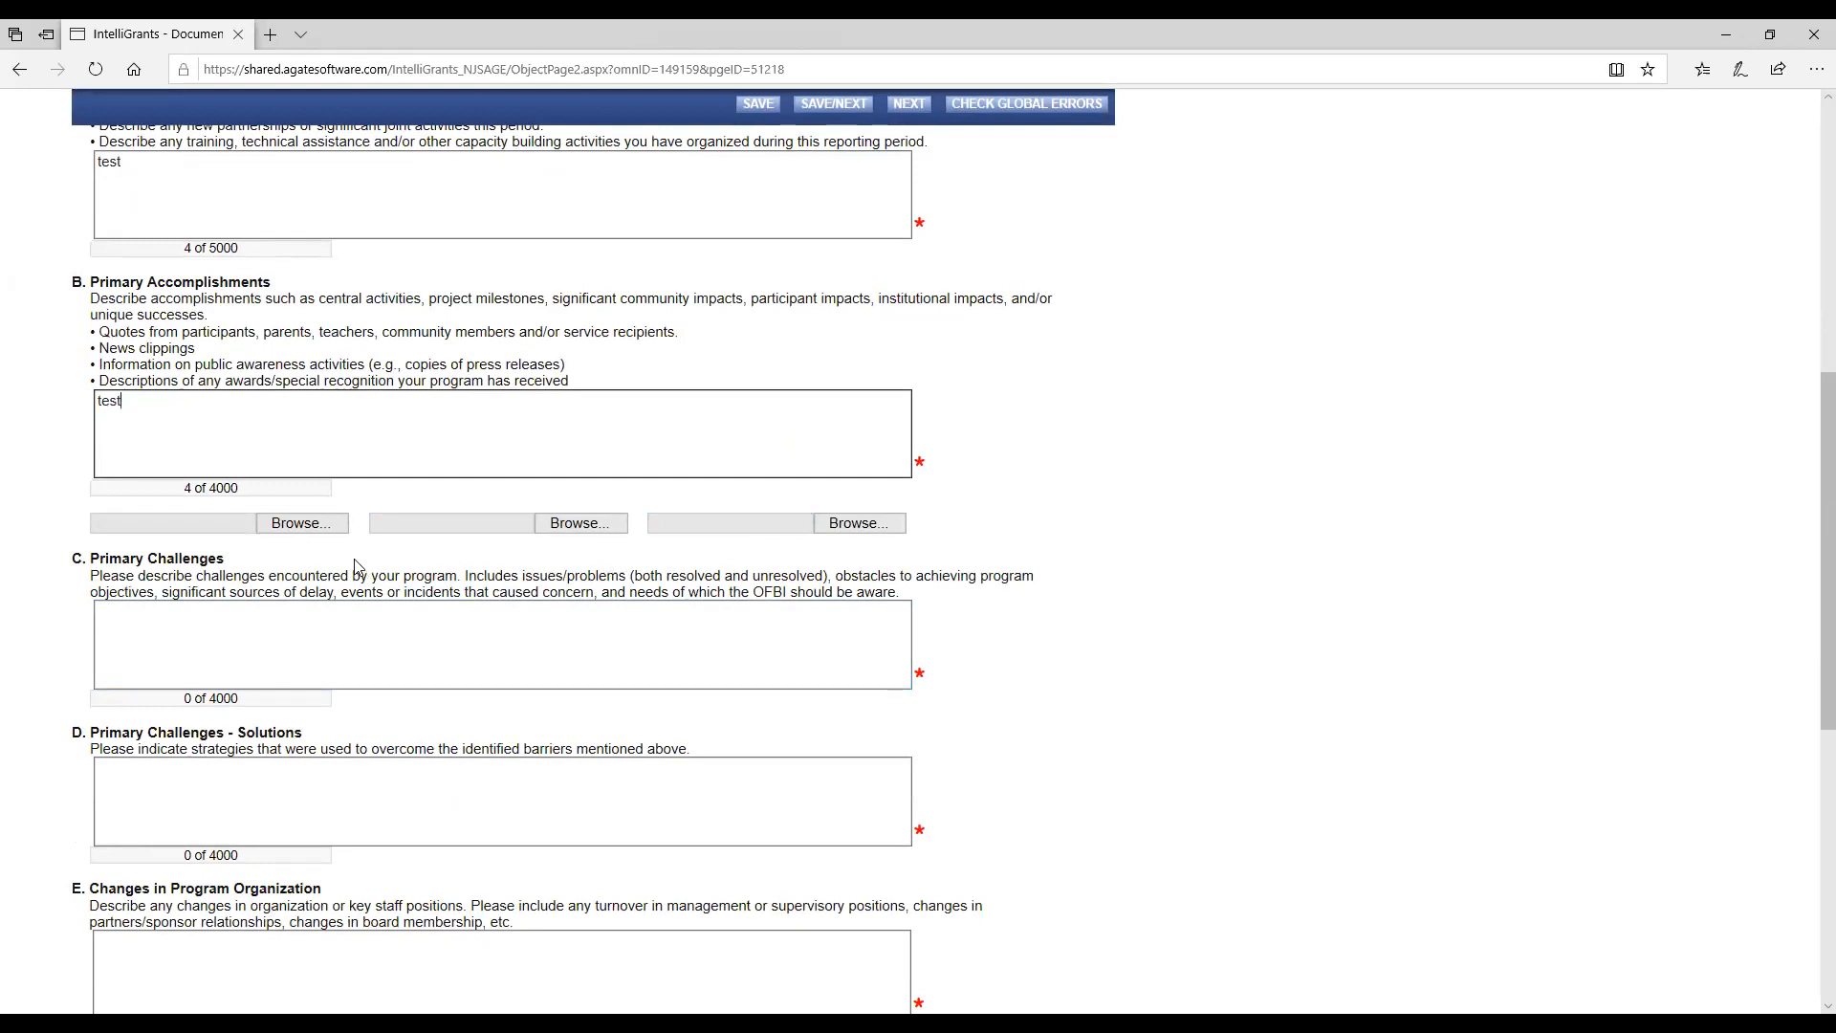
Enter "test" in the narrative's Primary Challenges, Primary Challenges - Solutions, and Changes in Program Organization answers.
{"action": "left_click", "coordinate": [165, 626]}
{"action": "type", "text": "test"}
{"action": "left_click", "coordinate": [119, 794]}
{"action": "type", "text": "test"}
{"action": "scroll", "coordinate": [118, 794], "scroll_direction": "down", "scroll_amount": 5}
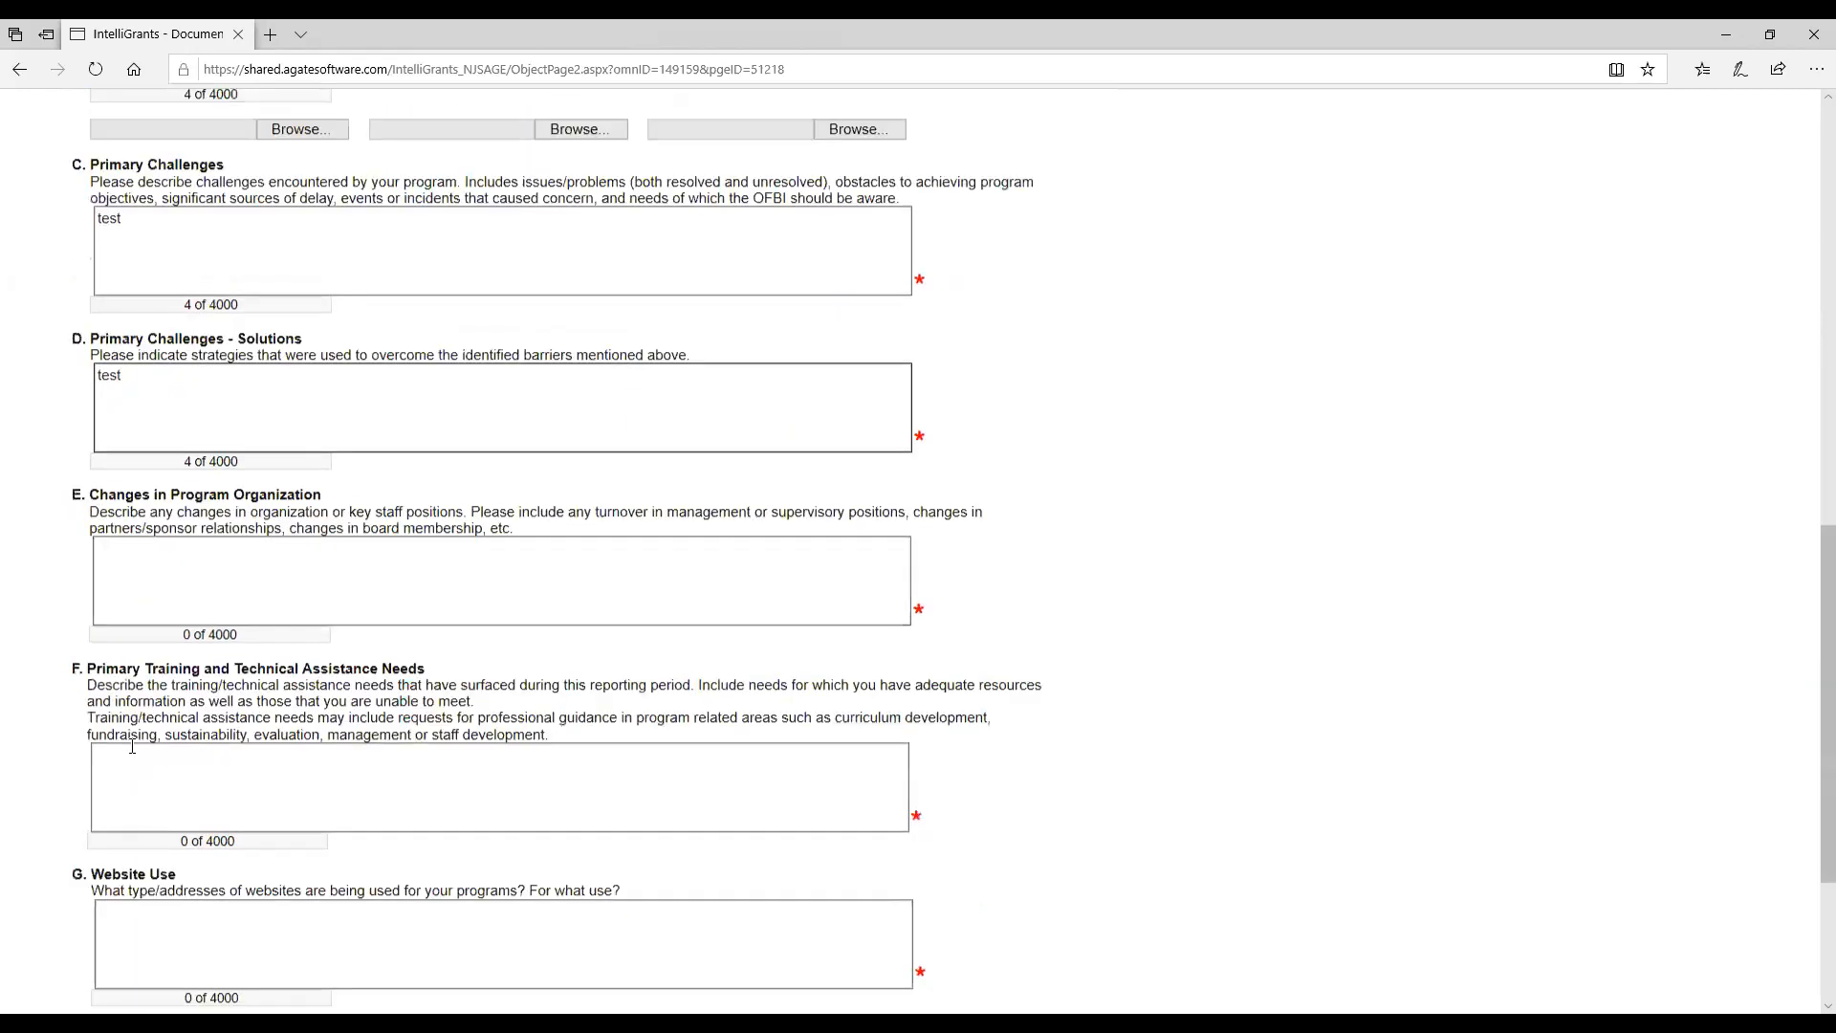
{"action": "left_click", "coordinate": [134, 399]}
{"action": "type", "text": "test"}
Enter "test" for Primary Training and Technical Assistance Needs, Website Use, and Next Steps in the narrative.
{"action": "left_click", "coordinate": [130, 601]}
{"action": "type", "text": "test"}
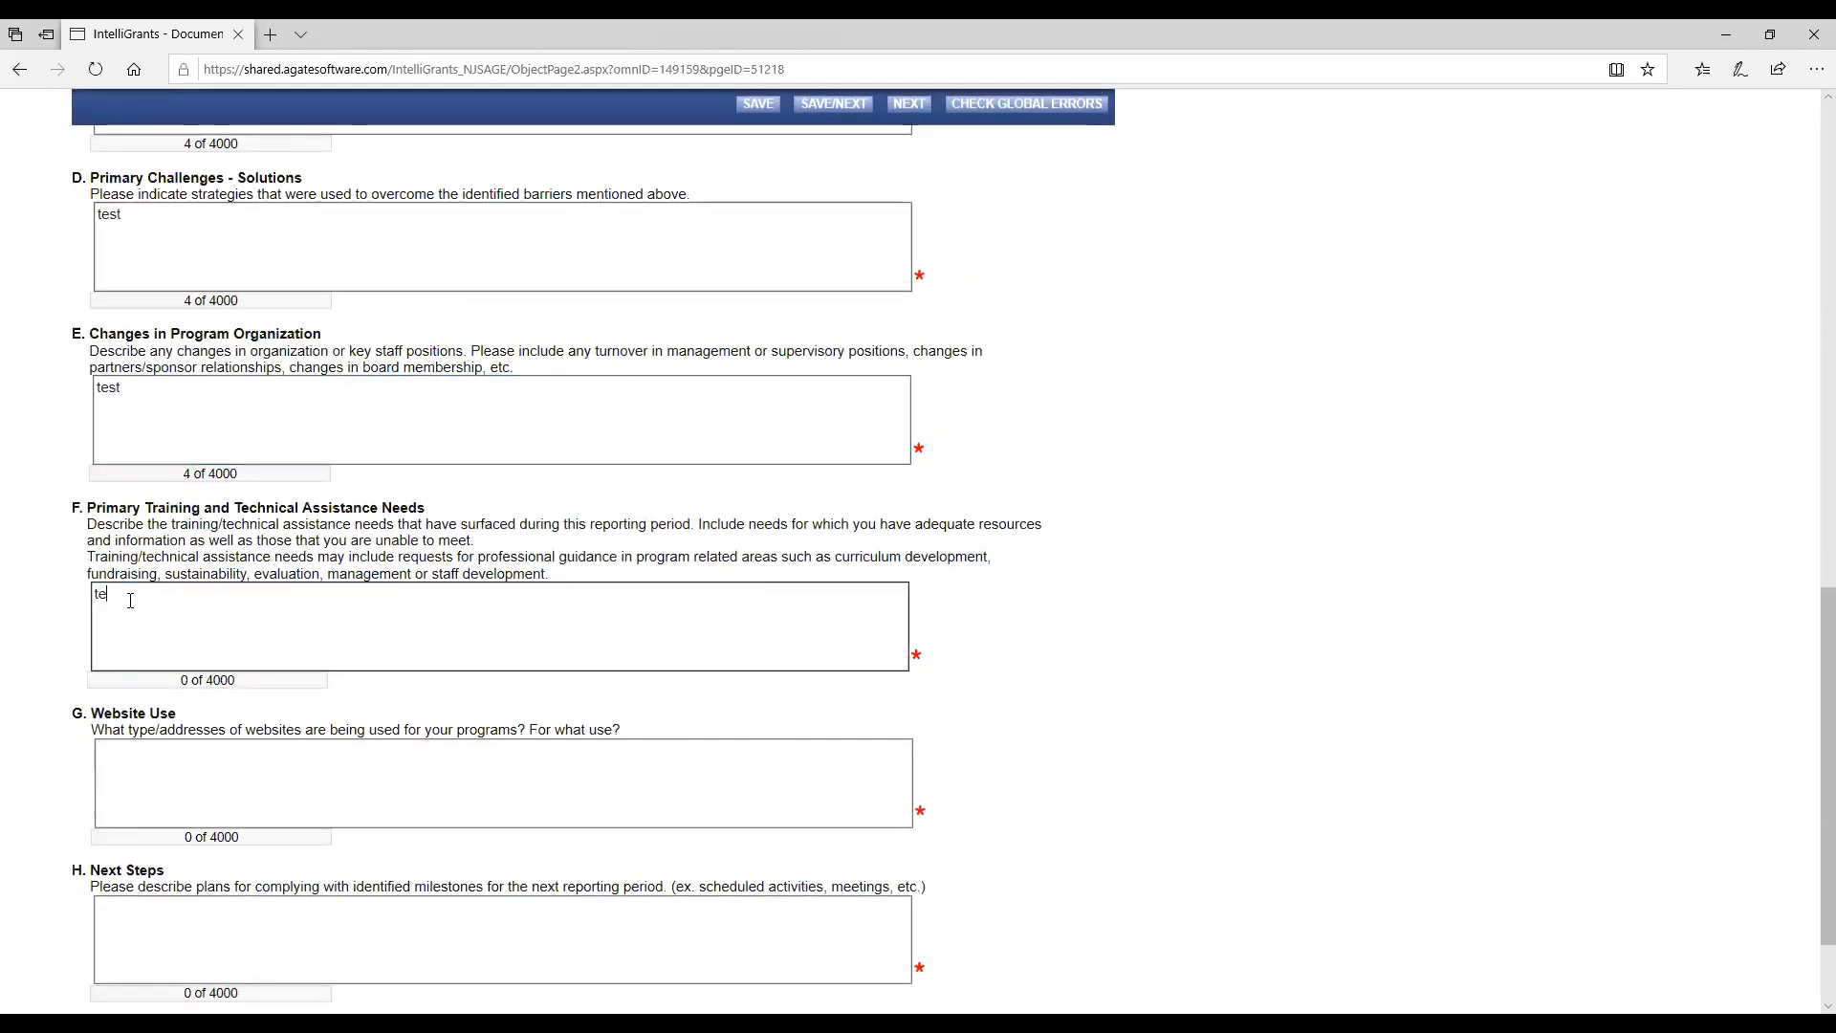
{"action": "left_click", "coordinate": [153, 762]}
{"action": "type", "text": "test"}
{"action": "left_click", "coordinate": [153, 919]}
{"action": "type", "text": "test"}
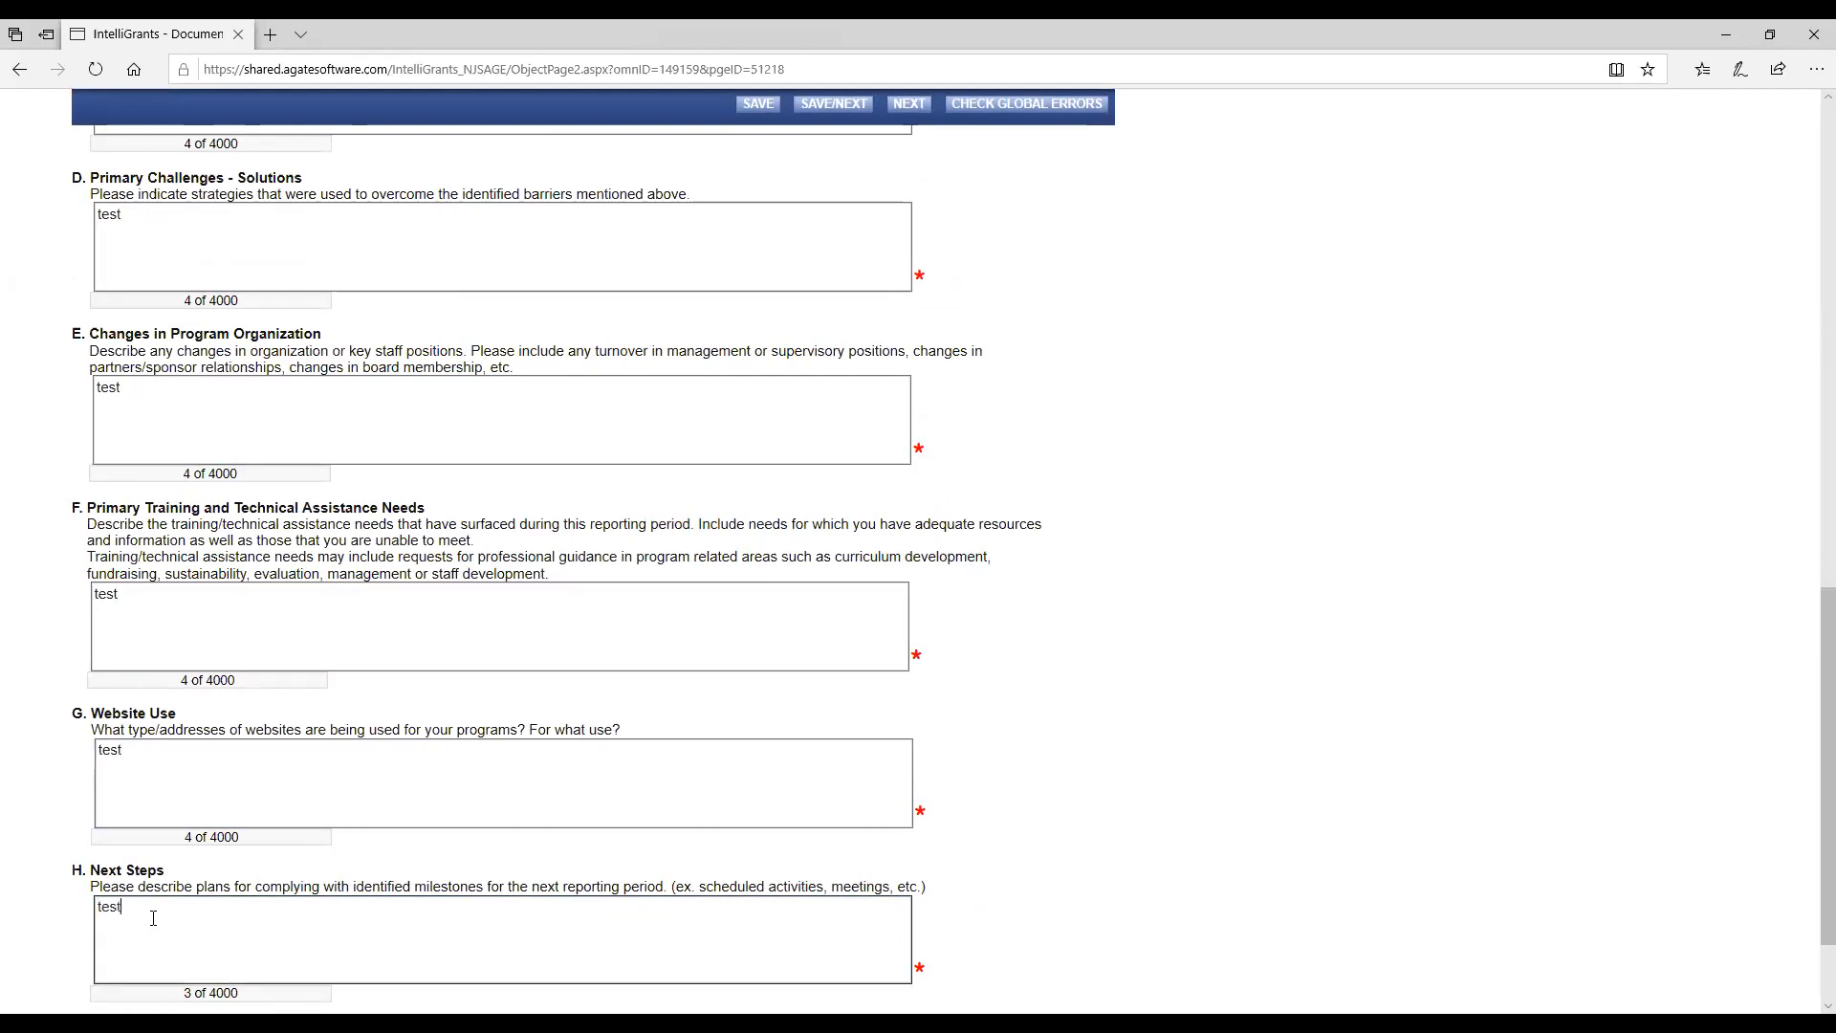
Save the completed narrative and open the interim report's Personnel Services form.
{"action": "scroll", "coordinate": [151, 923], "scroll_direction": "down", "scroll_amount": 2}
{"action": "scroll", "coordinate": [682, 563], "scroll_direction": "up", "scroll_amount": 10}
{"action": "scroll", "coordinate": [683, 562], "scroll_direction": "up", "scroll_amount": 4}
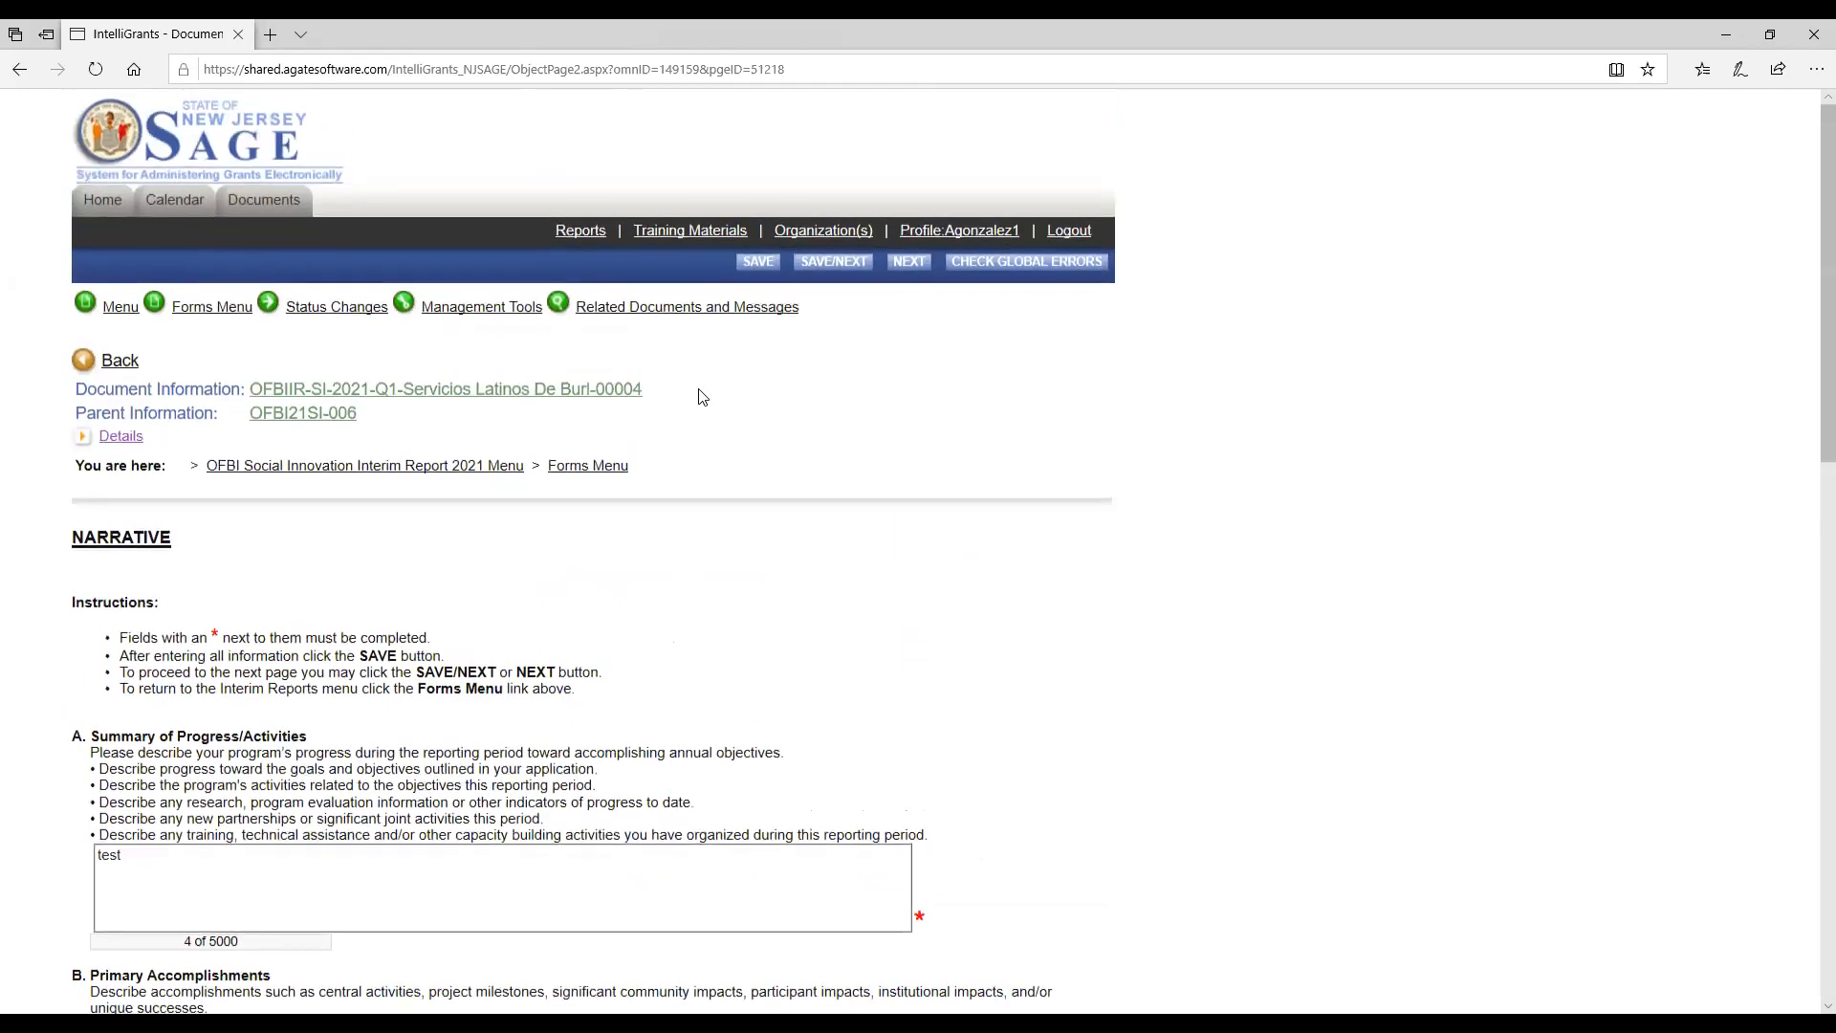
{"action": "left_click", "coordinate": [755, 268]}
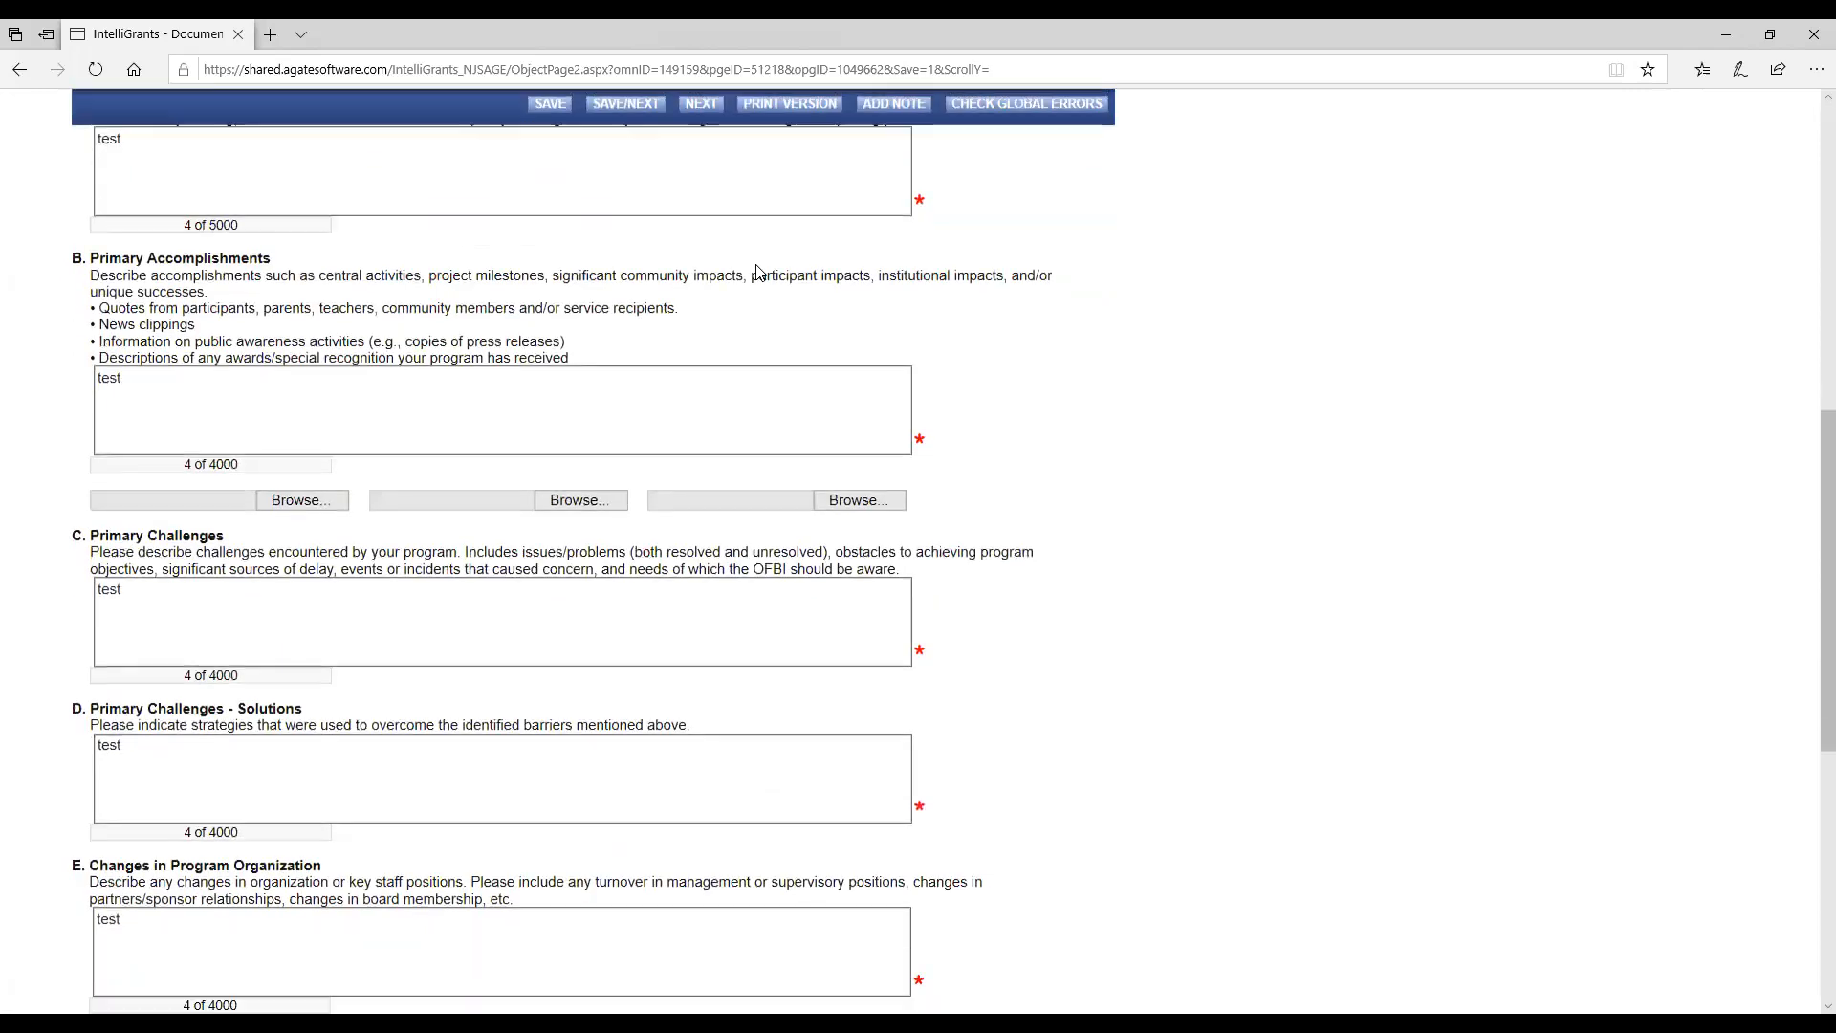
{"action": "mouse_move", "coordinate": [212, 308]}
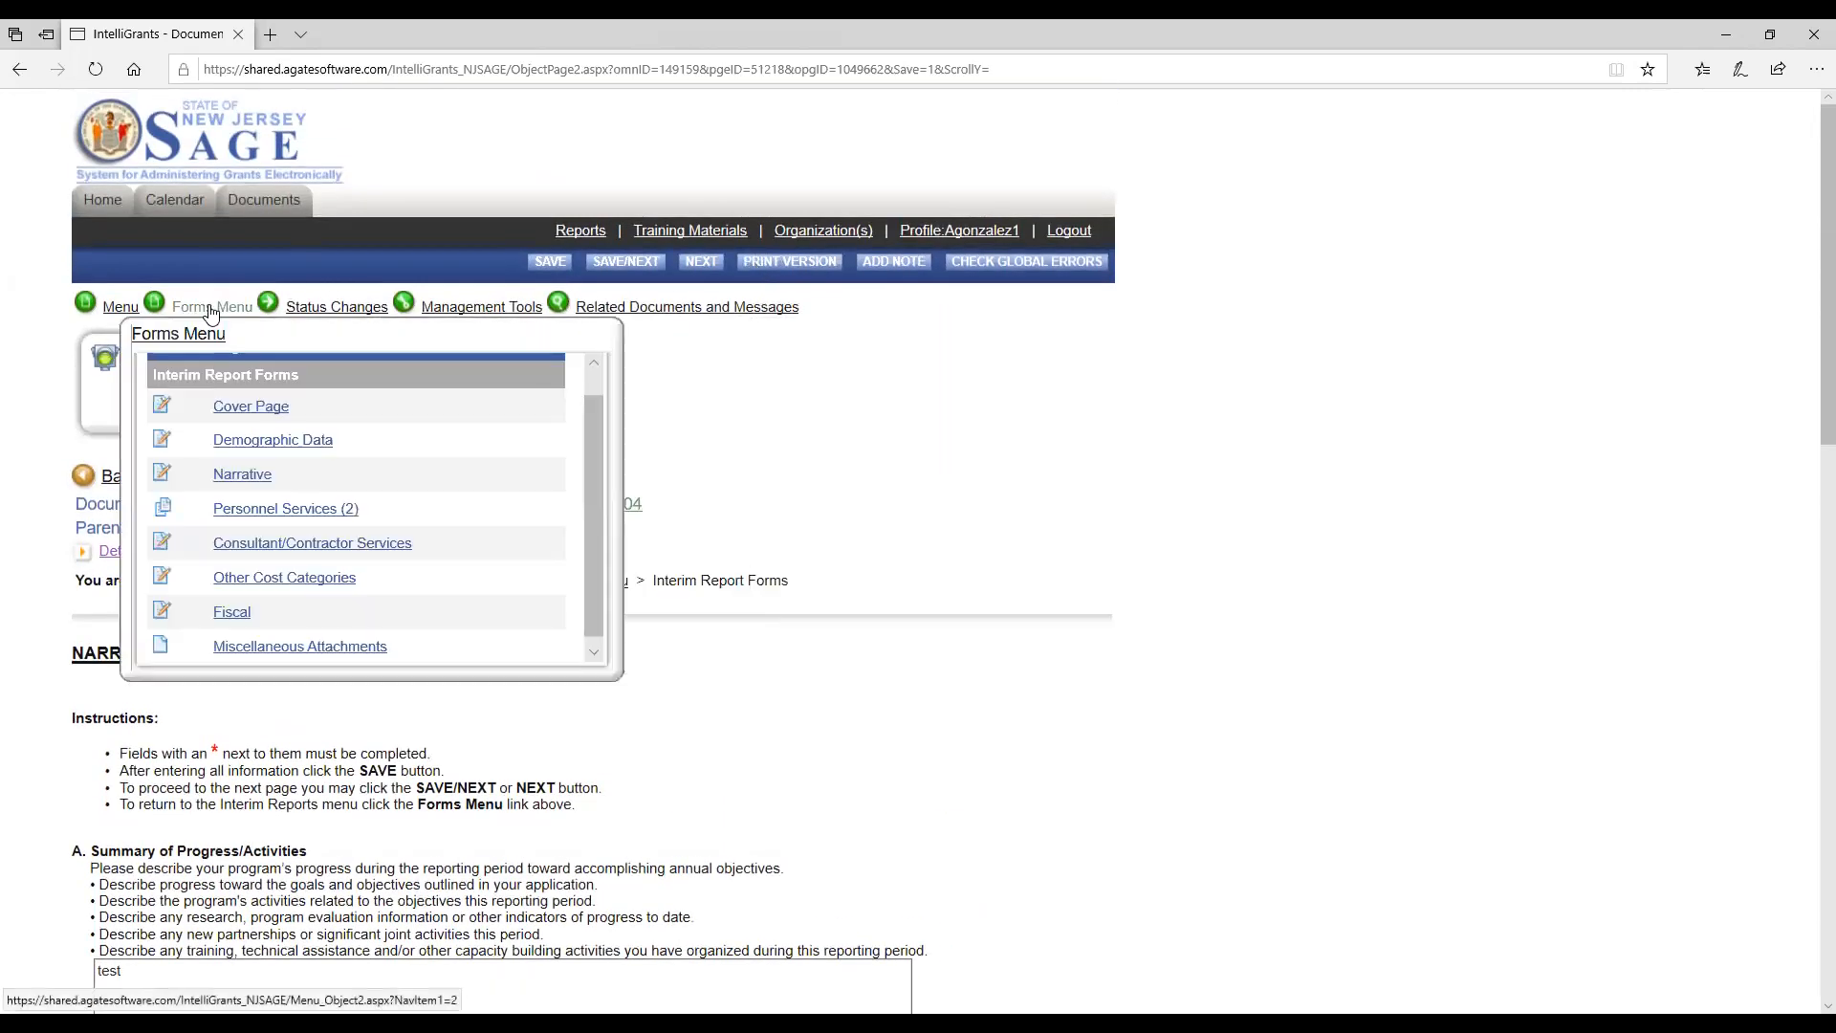
{"action": "left_click", "coordinate": [249, 514]}
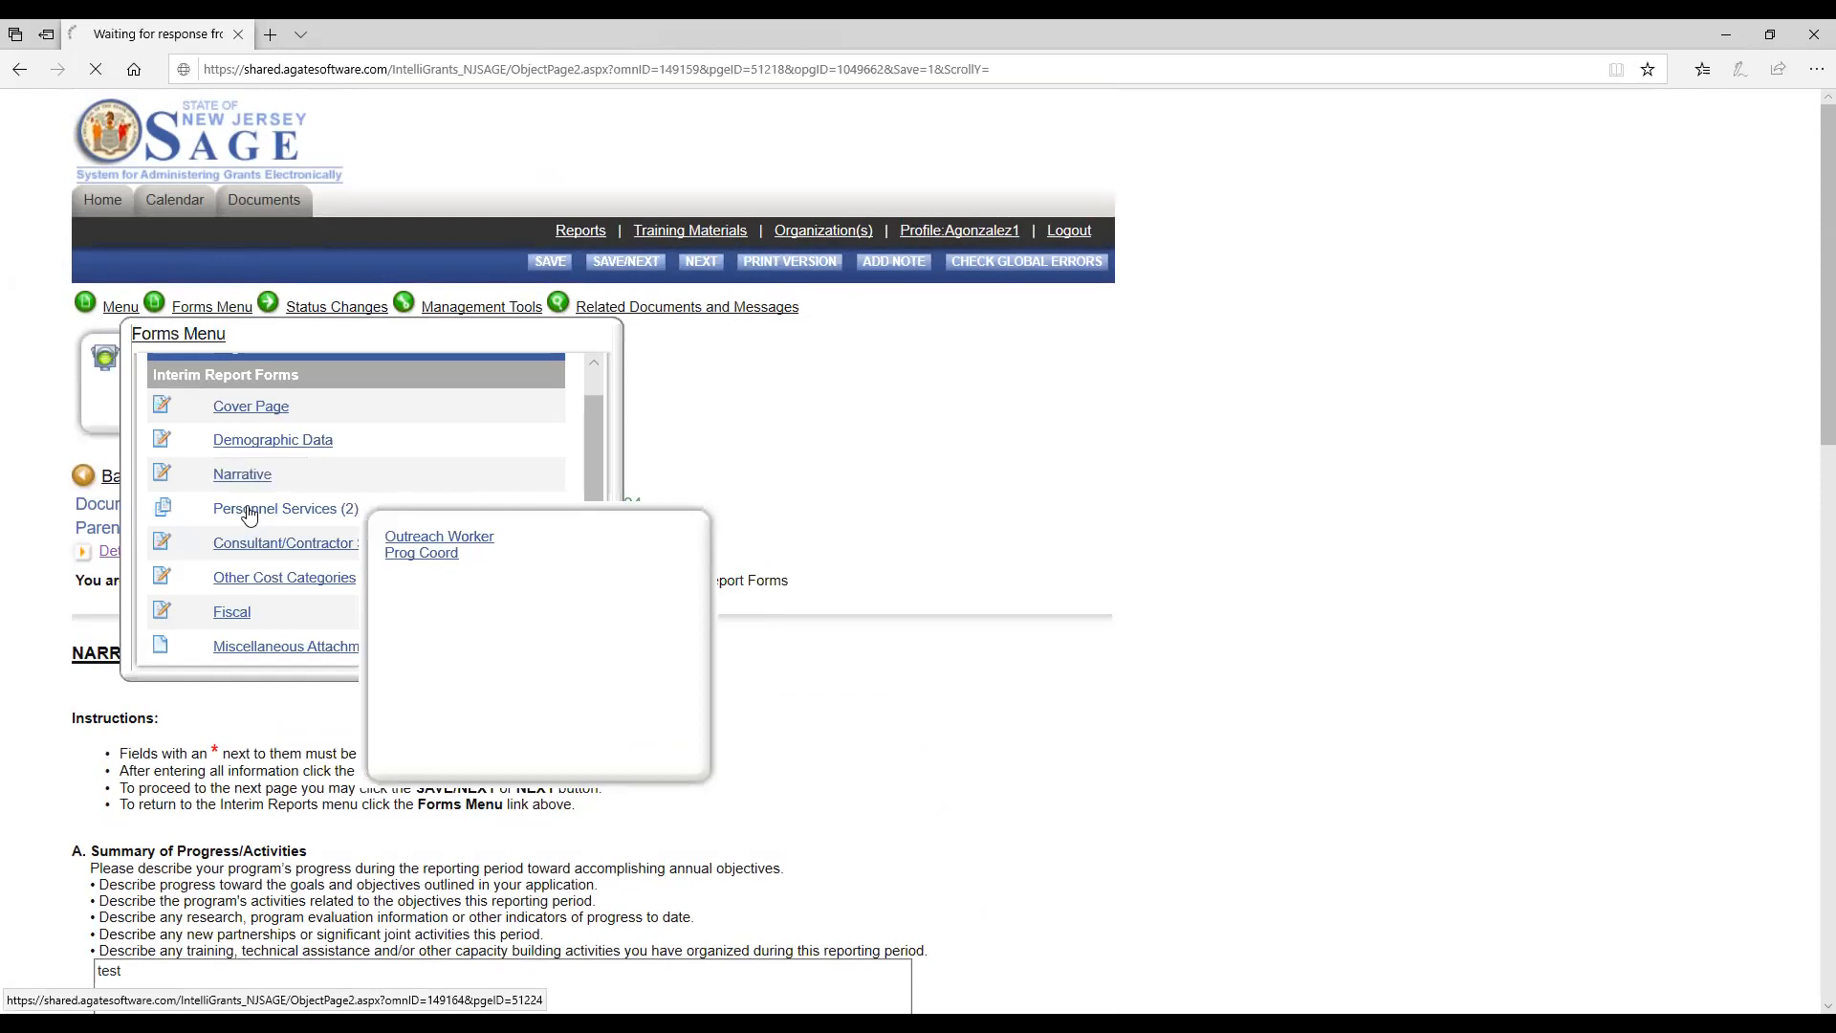
Save the Outreach Worker's Personnel Services page with its actual expenditures left blank and review its expenditure table.
{"action": "scroll", "coordinate": [321, 808], "scroll_direction": "down", "scroll_amount": 4}
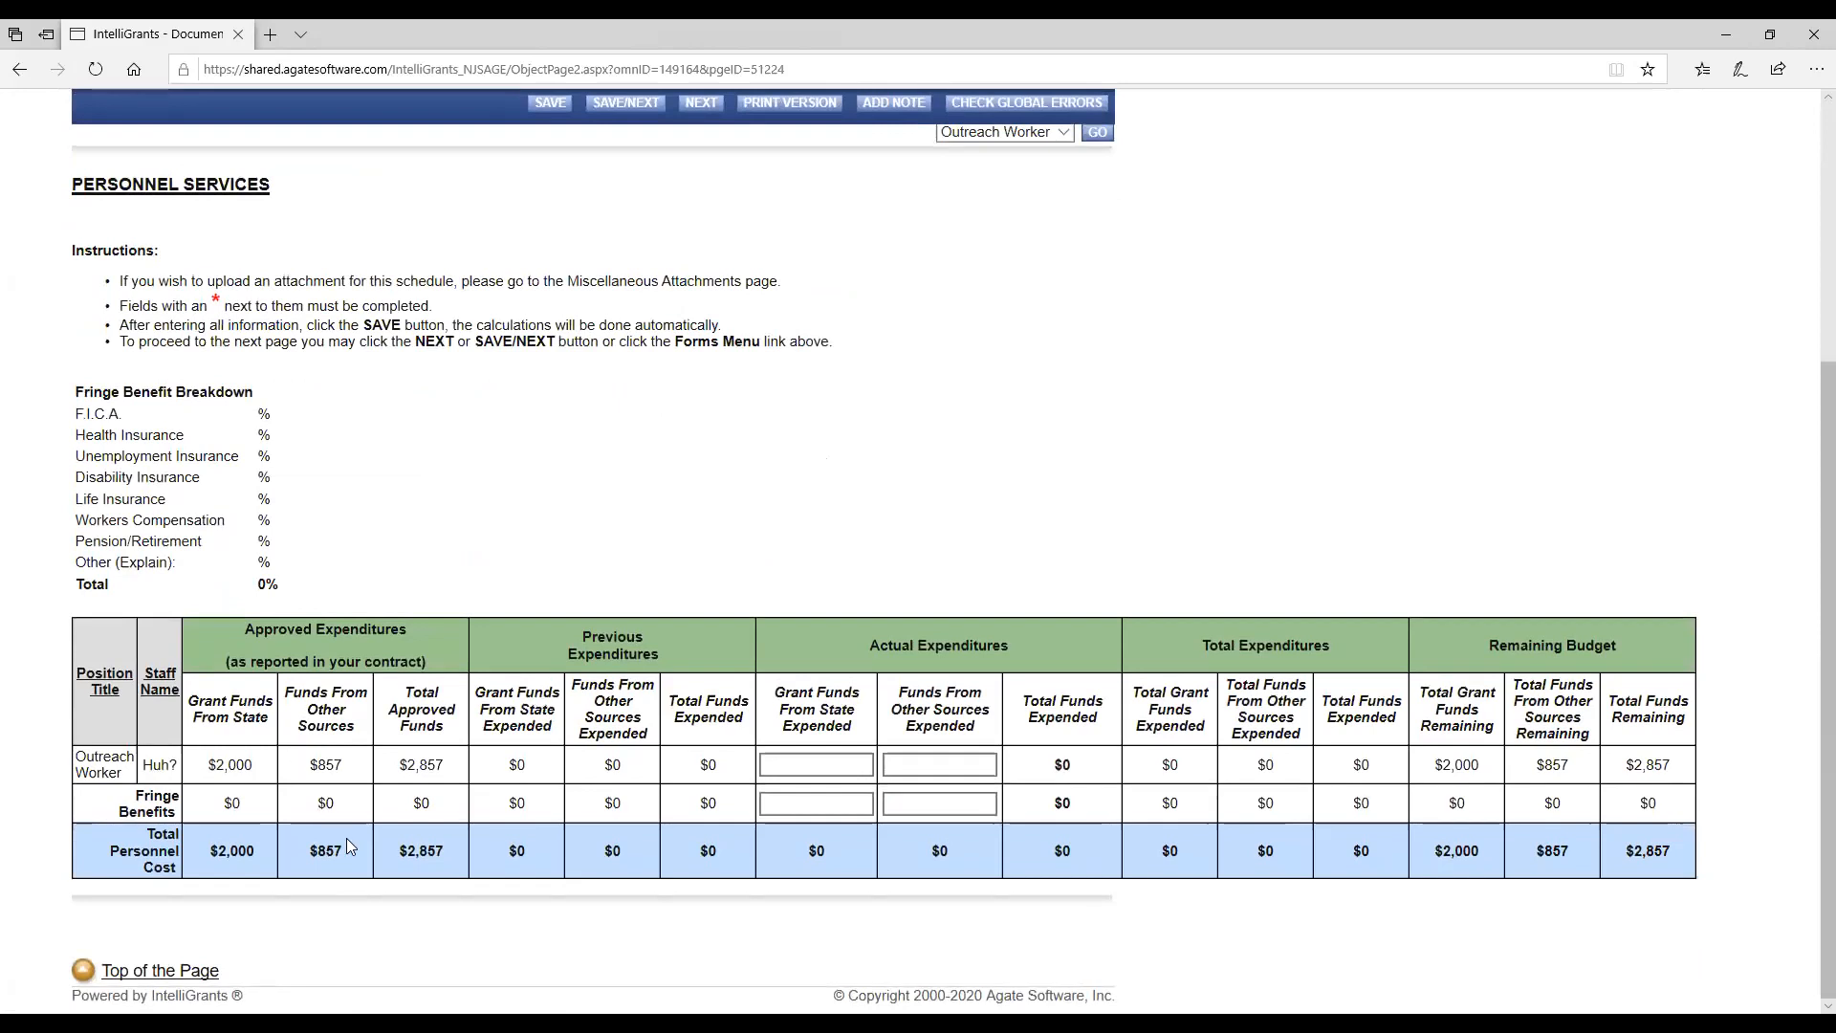
{"action": "left_click", "coordinate": [834, 766]}
{"action": "scroll", "coordinate": [703, 820], "scroll_direction": "up", "scroll_amount": 5}
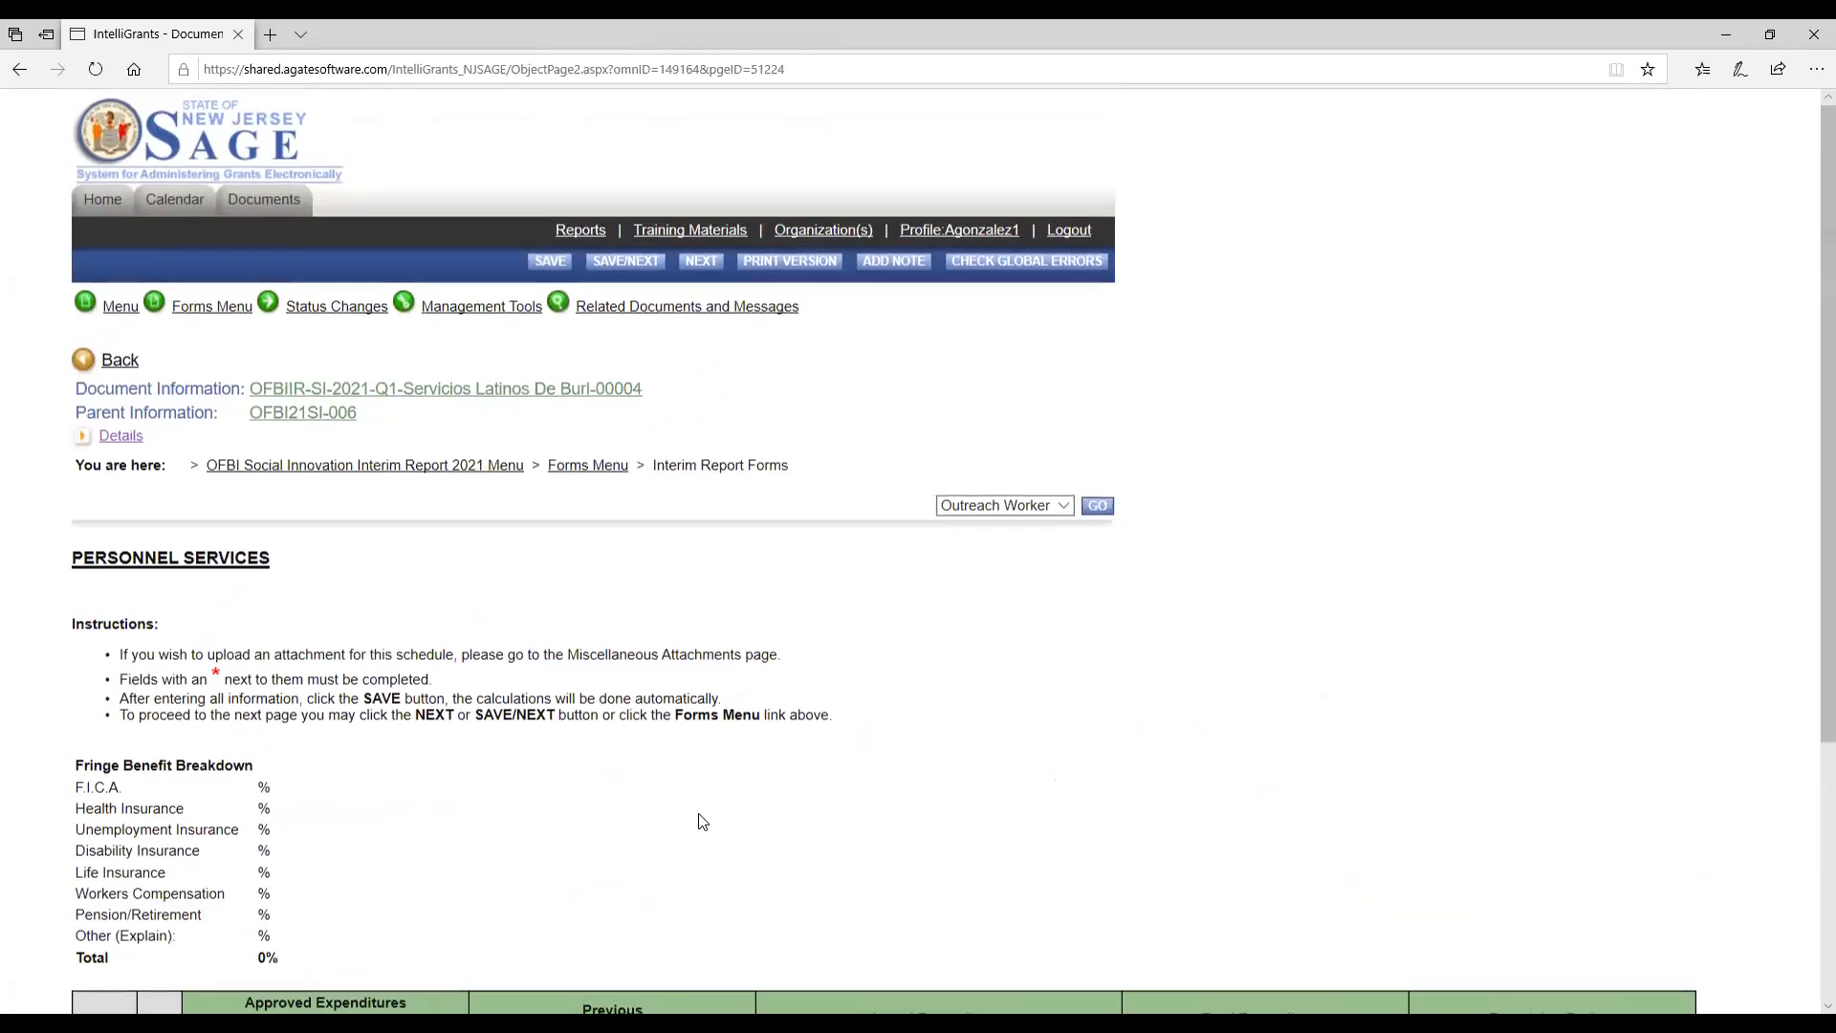
{"action": "left_click", "coordinate": [549, 262]}
{"action": "mouse_move", "coordinate": [481, 306]}
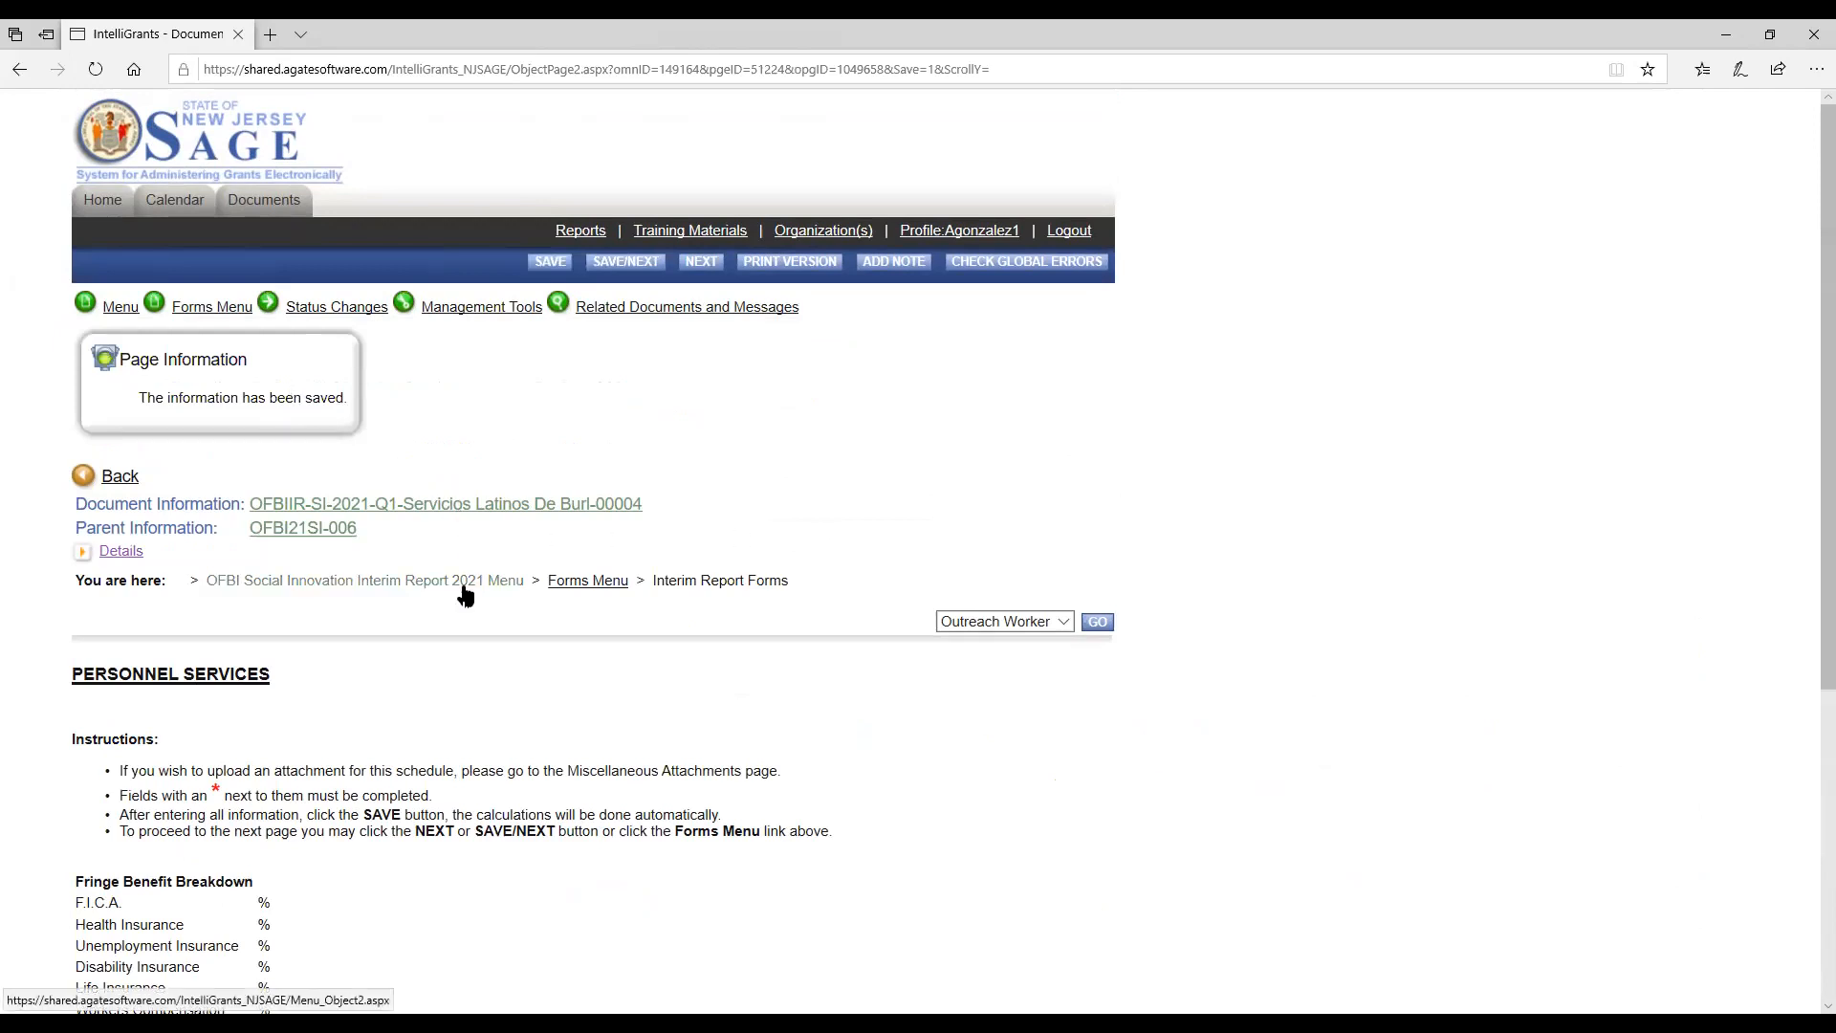
{"action": "scroll", "coordinate": [462, 586], "scroll_direction": "down", "scroll_amount": 4}
{"action": "scroll", "coordinate": [622, 635], "scroll_direction": "up", "scroll_amount": 2}
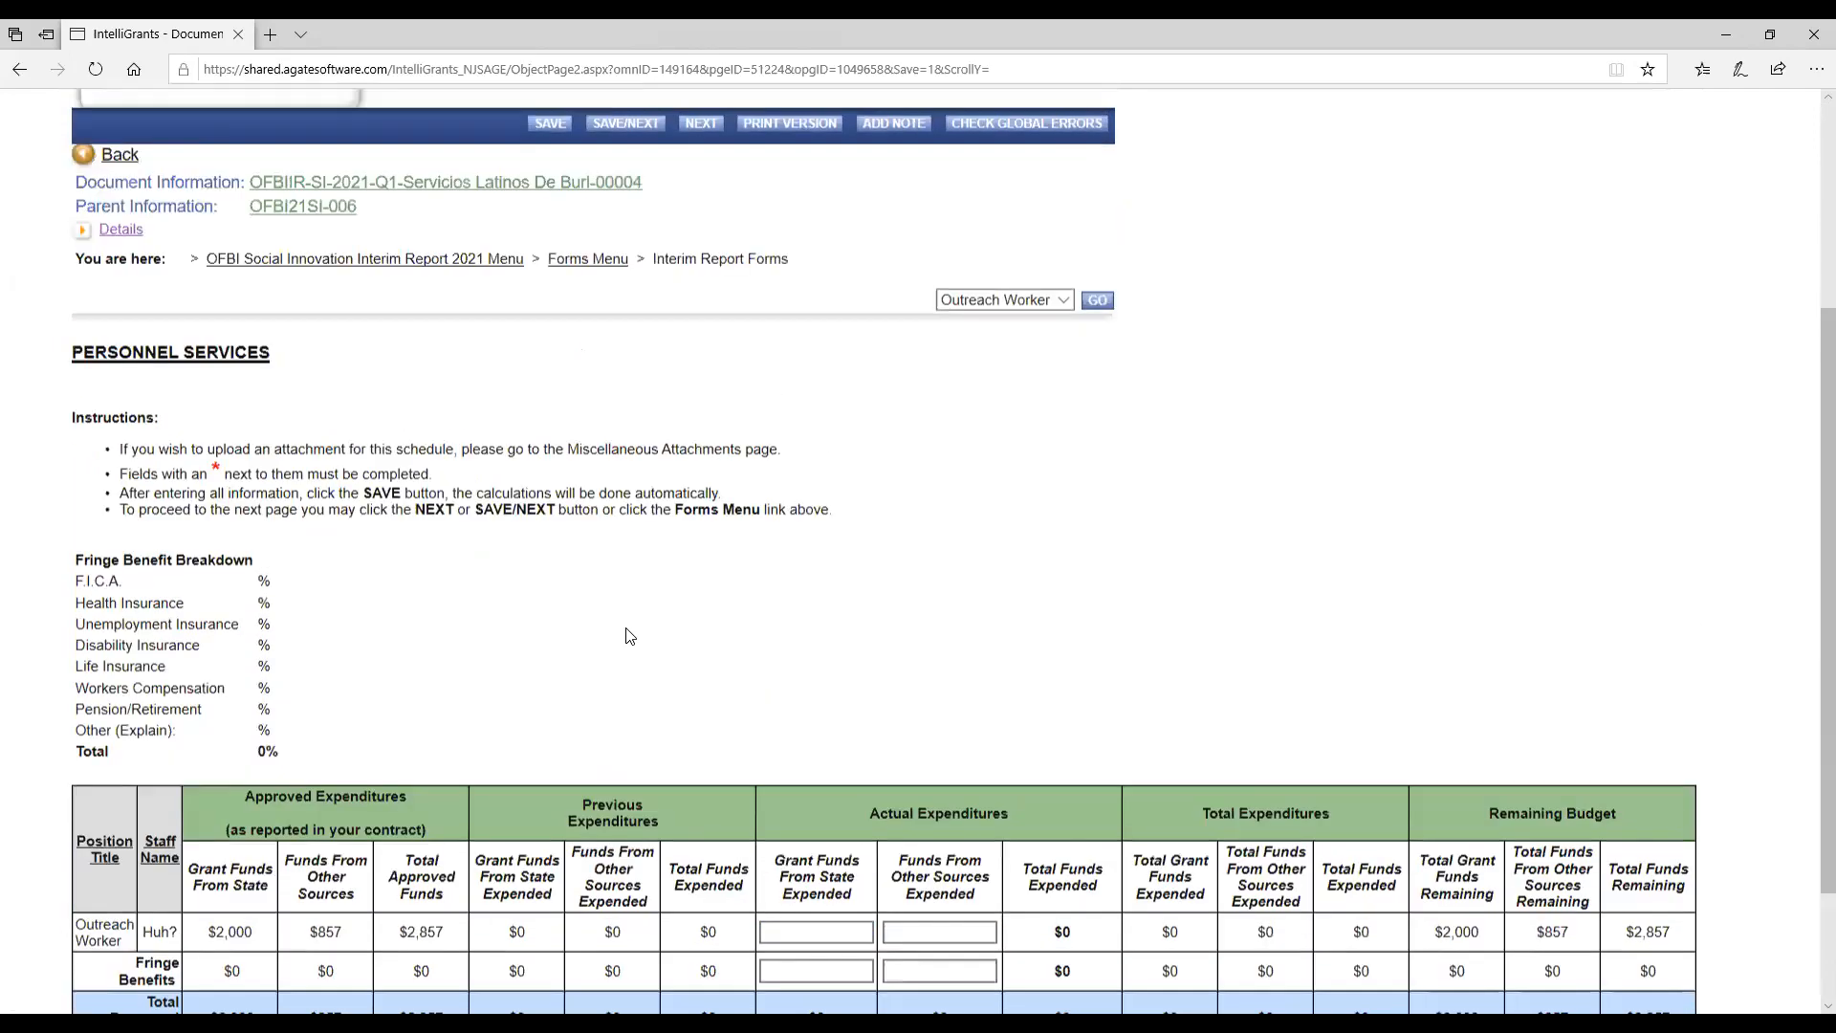
{"action": "scroll", "coordinate": [688, 689], "scroll_direction": "down", "scroll_amount": 3}
{"action": "left_click", "coordinate": [843, 768]}
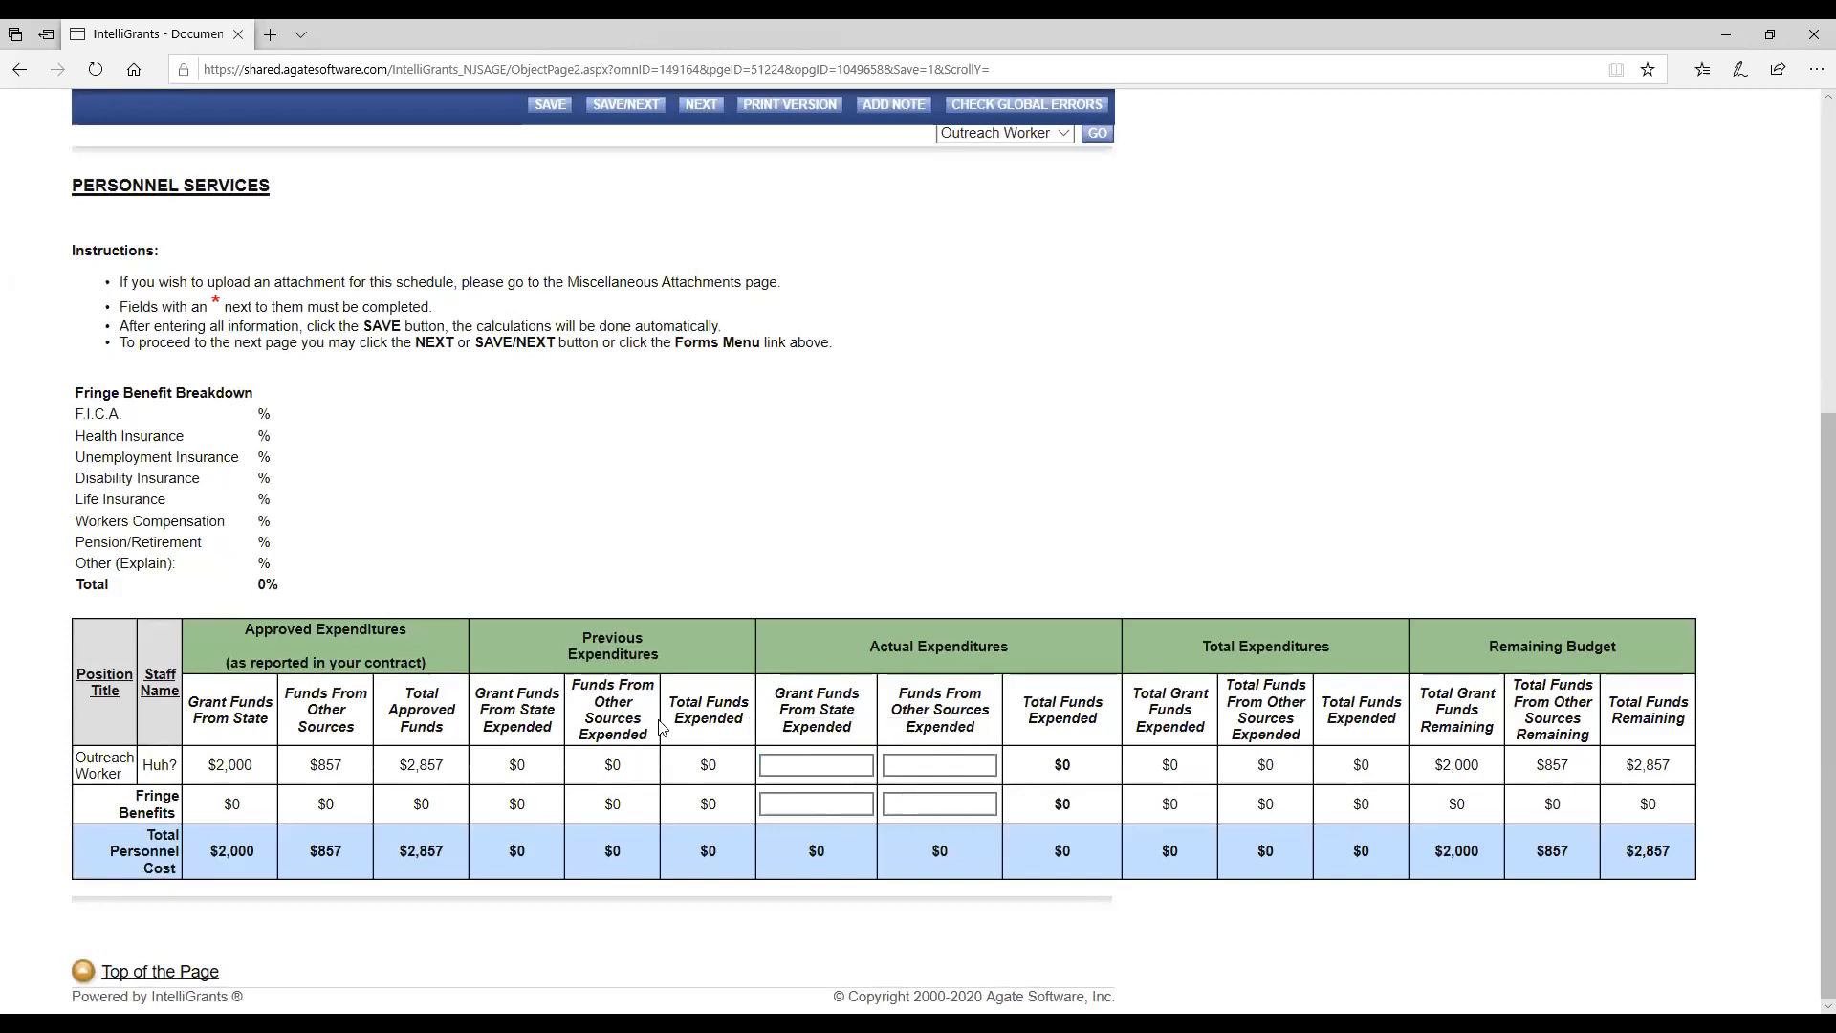
{"action": "scroll", "coordinate": [591, 716], "scroll_direction": "up", "scroll_amount": 4}
Switch the Personnel Services form to the Prog Coord position.
{"action": "left_click", "coordinate": [222, 307]}
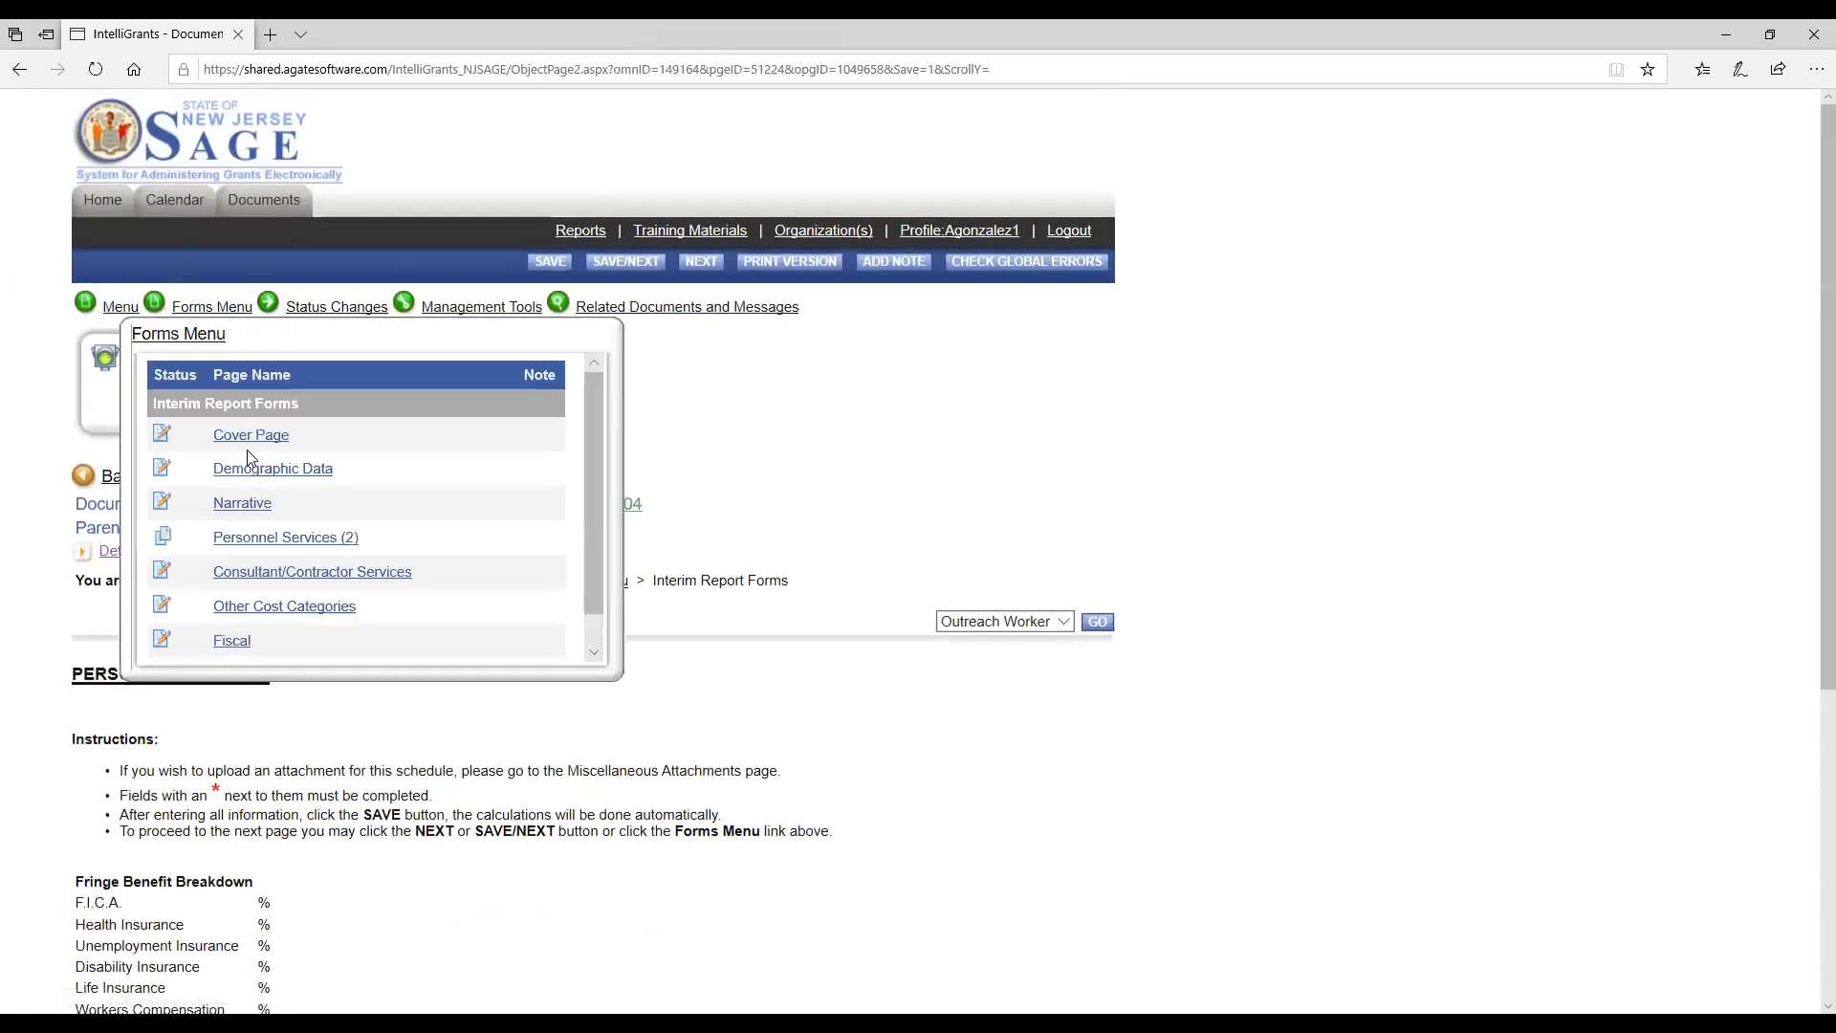
{"action": "left_click", "coordinate": [1064, 622]}
{"action": "left_click", "coordinate": [1042, 639]}
{"action": "left_click", "coordinate": [1096, 622]}
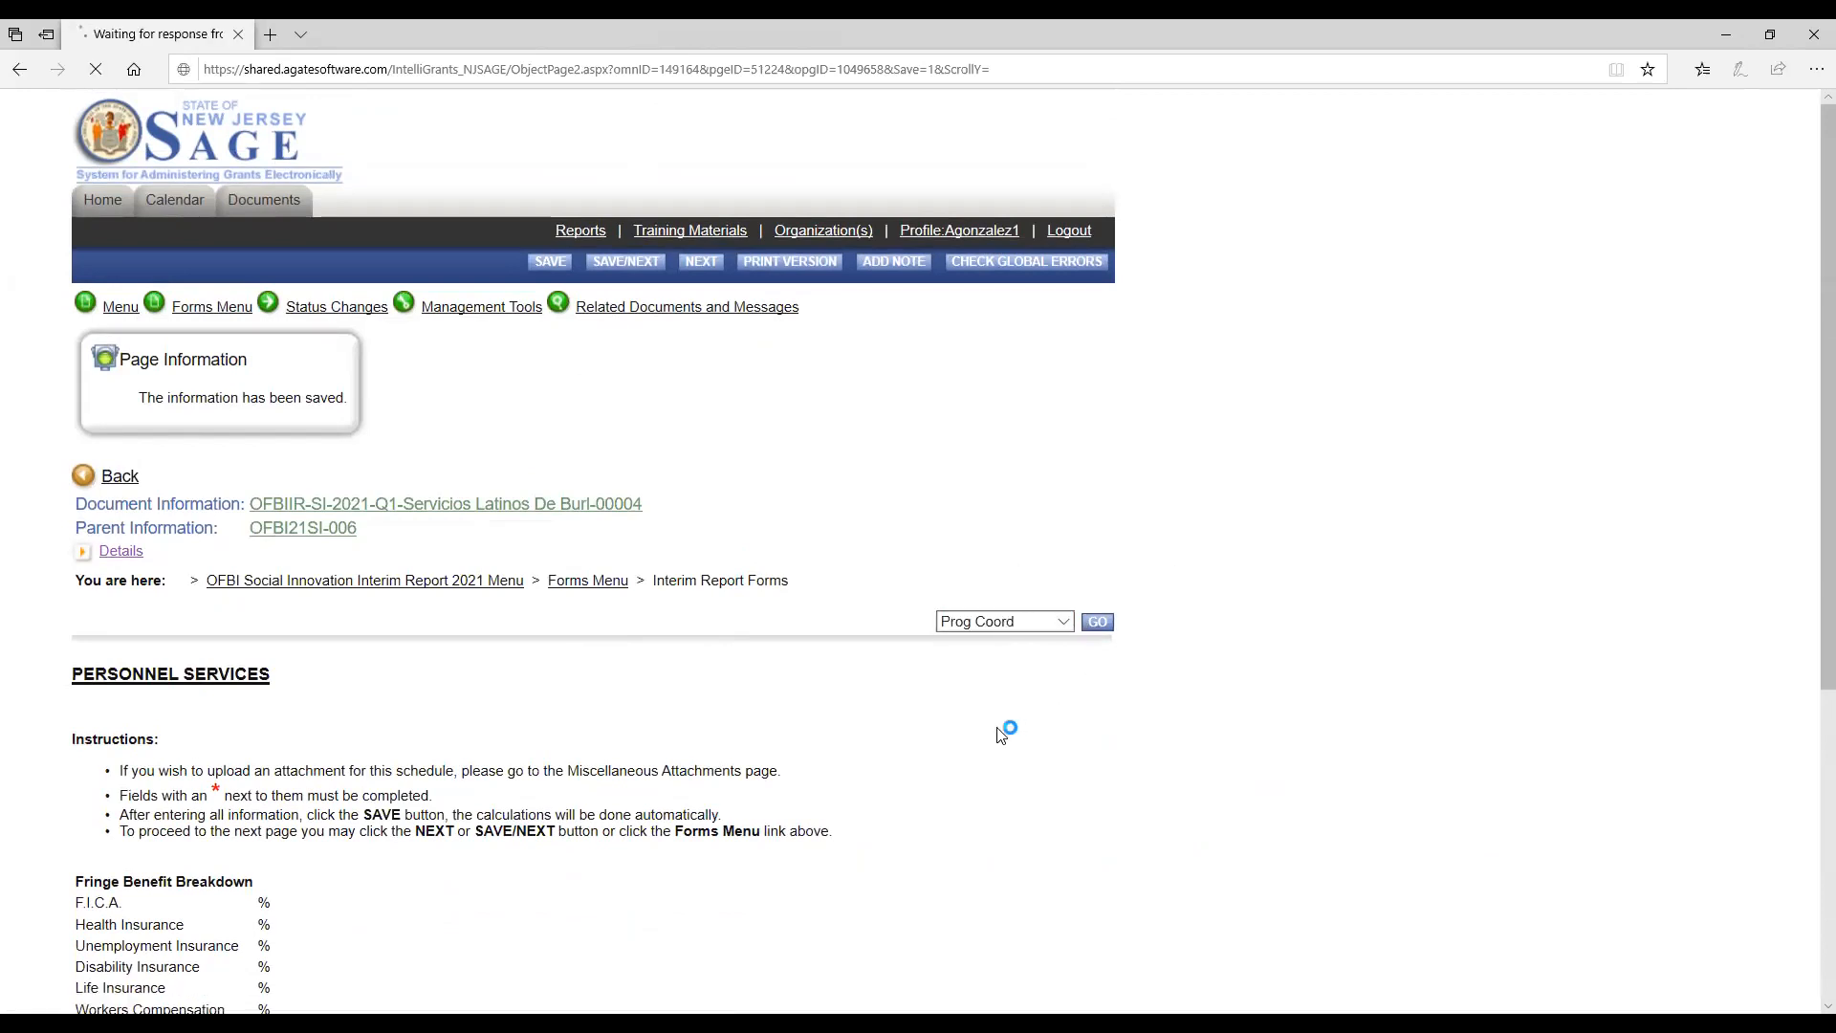
Set the Prog Coord's actual expenditures to 500 from state grant funds and 200 from other sources.
{"action": "scroll", "coordinate": [1002, 735], "scroll_direction": "down", "scroll_amount": 5}
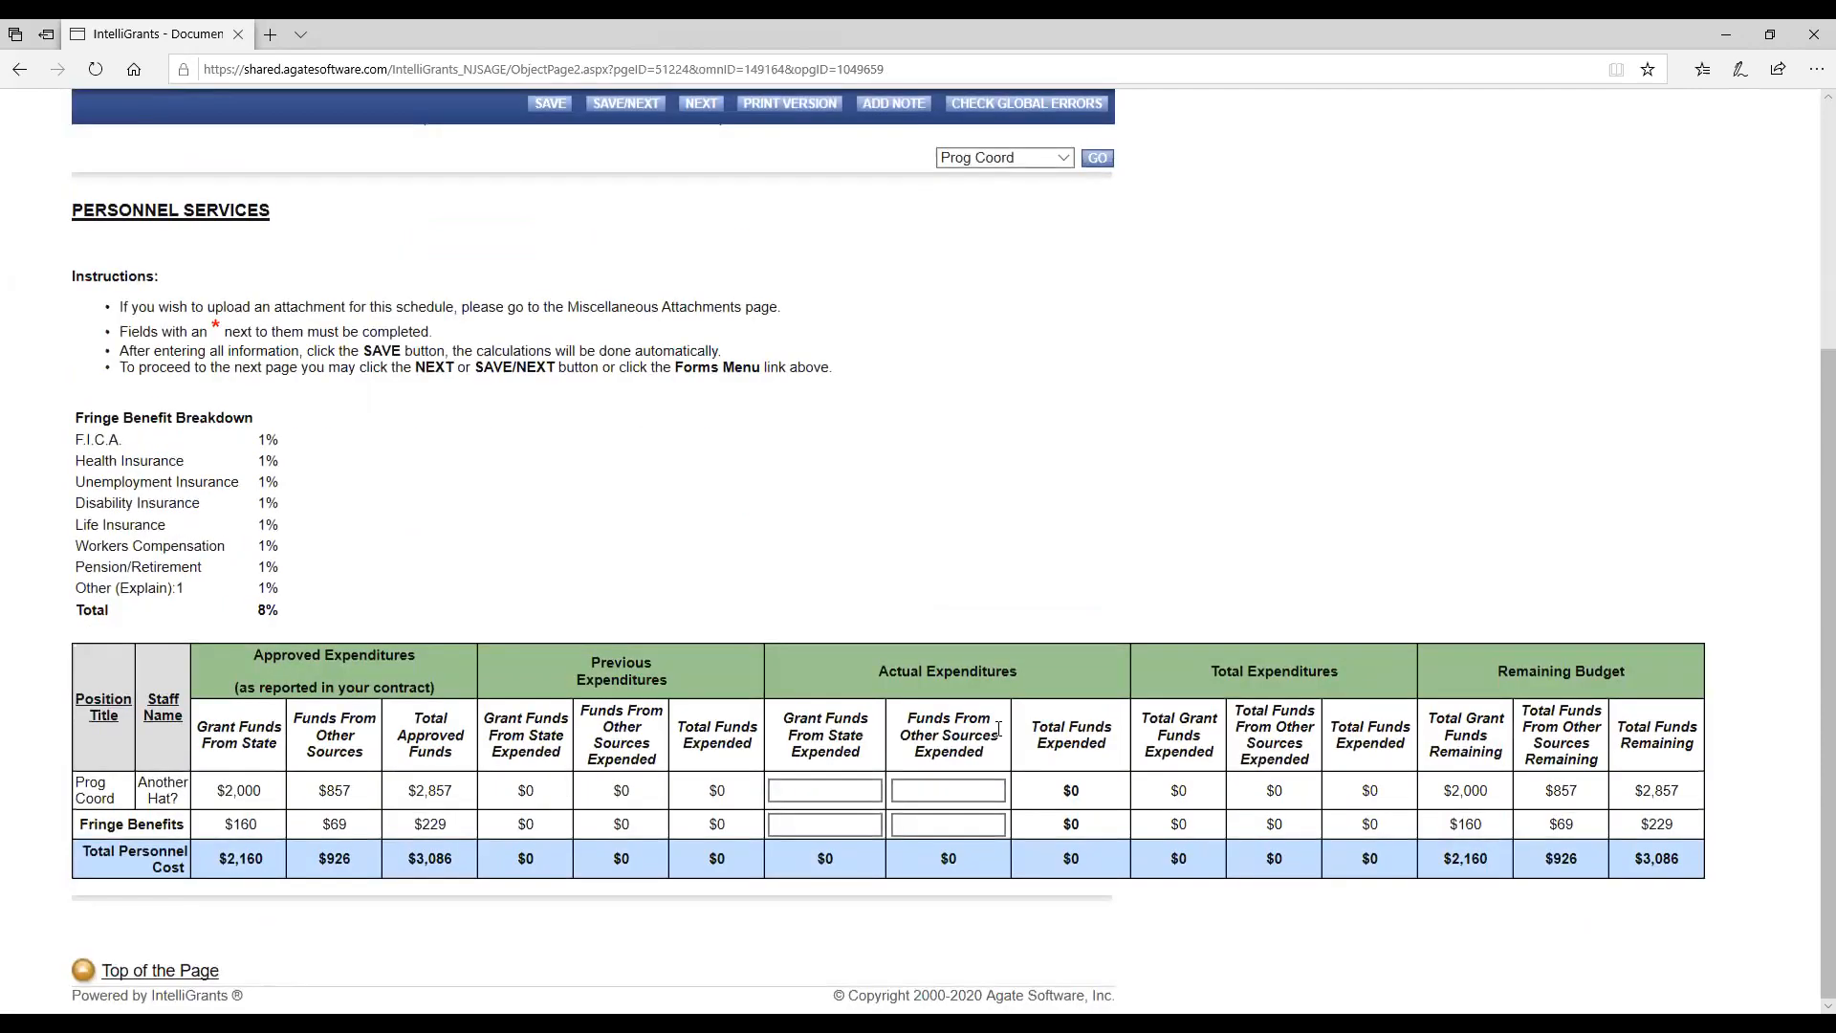
{"action": "left_click", "coordinate": [854, 785]}
{"action": "type", "text": "500"}
{"action": "key", "text": "Tab"}
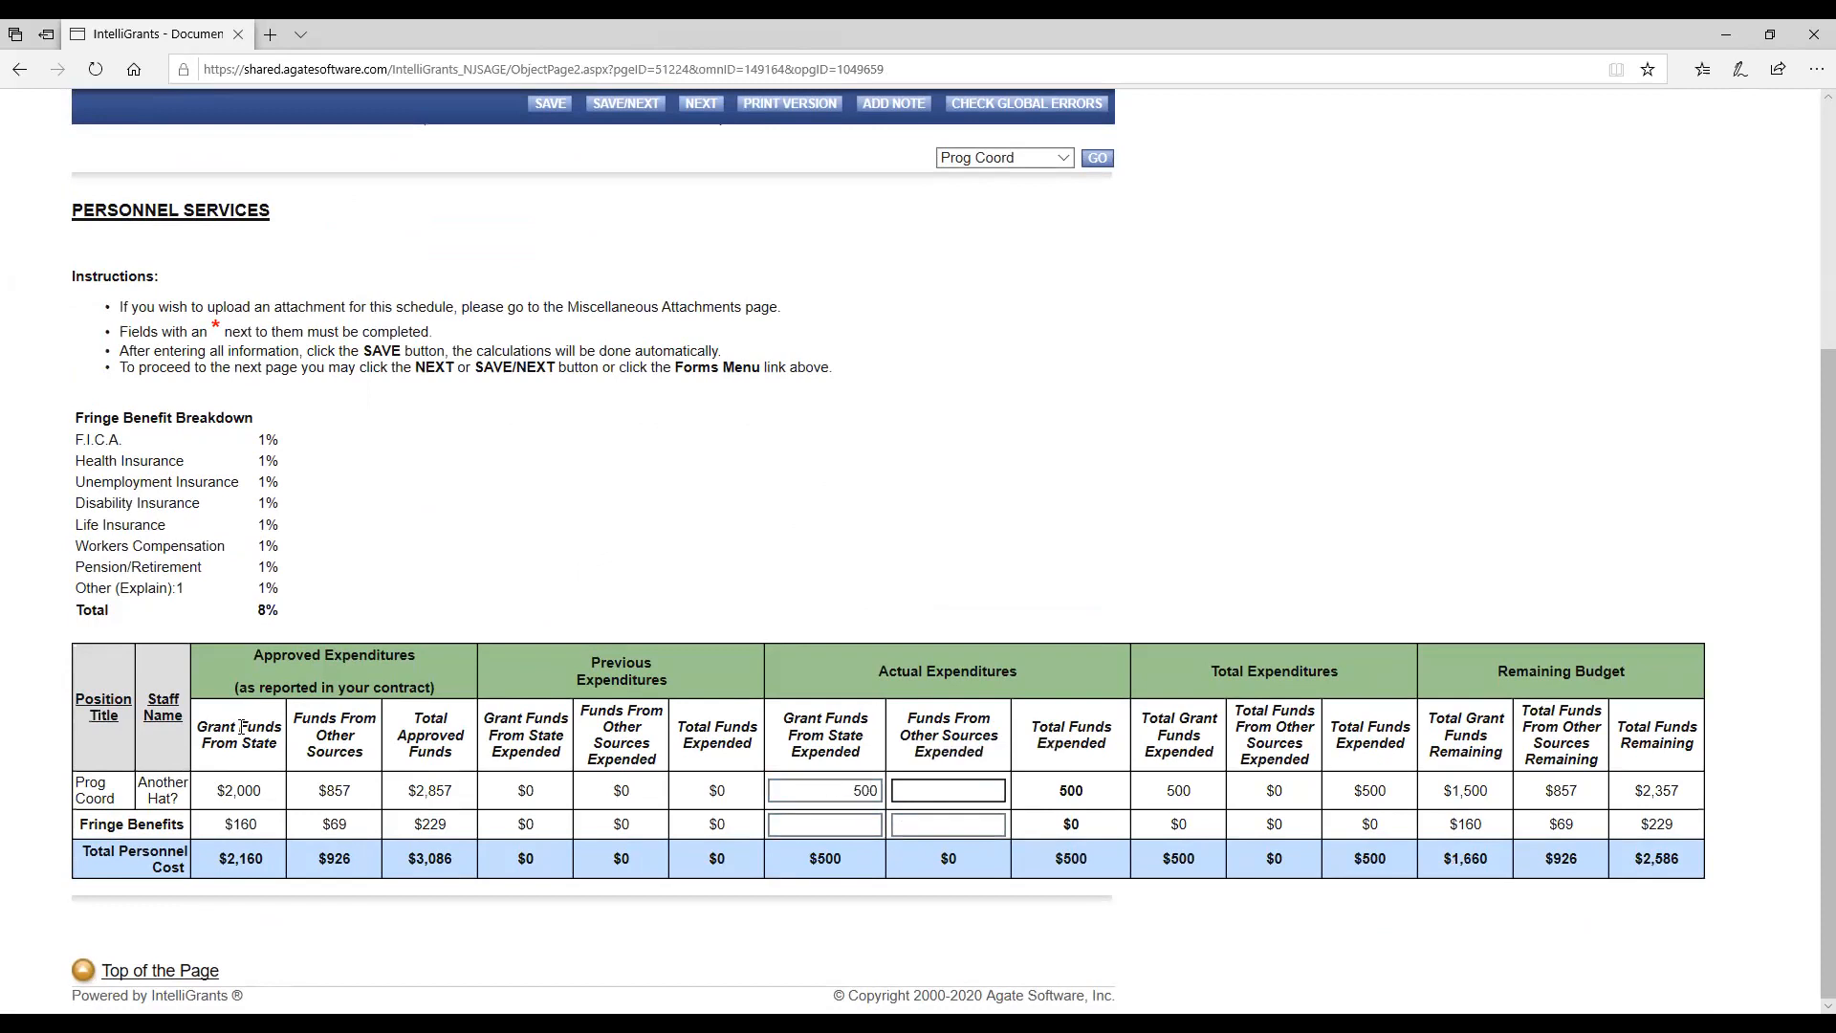
{"action": "type", "text": "200"}
Set the Prog Coord's fringe benefits expended to 50 from state grant funds and 20 from other sources.
{"action": "left_click", "coordinate": [839, 826]}
{"action": "type", "text": "50"}
{"action": "key", "text": "Tab"}
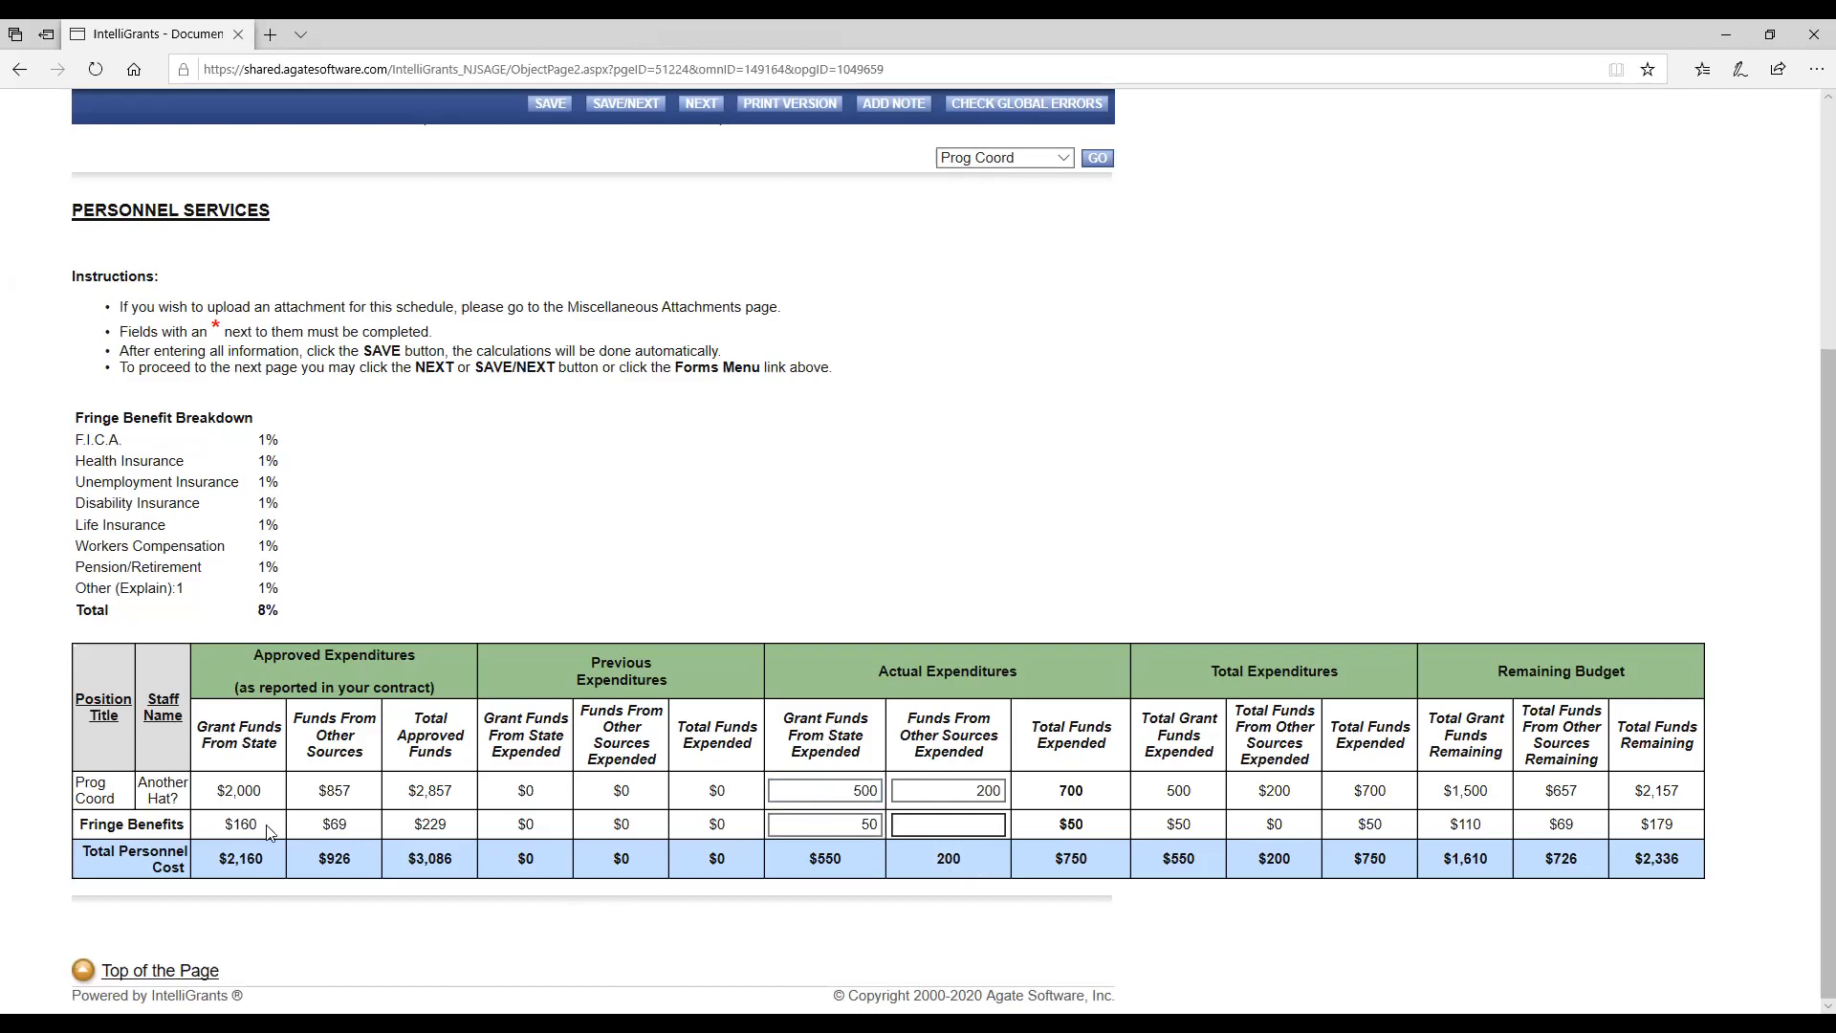
{"action": "type", "text": "20"}
{"action": "key", "text": "Tab"}
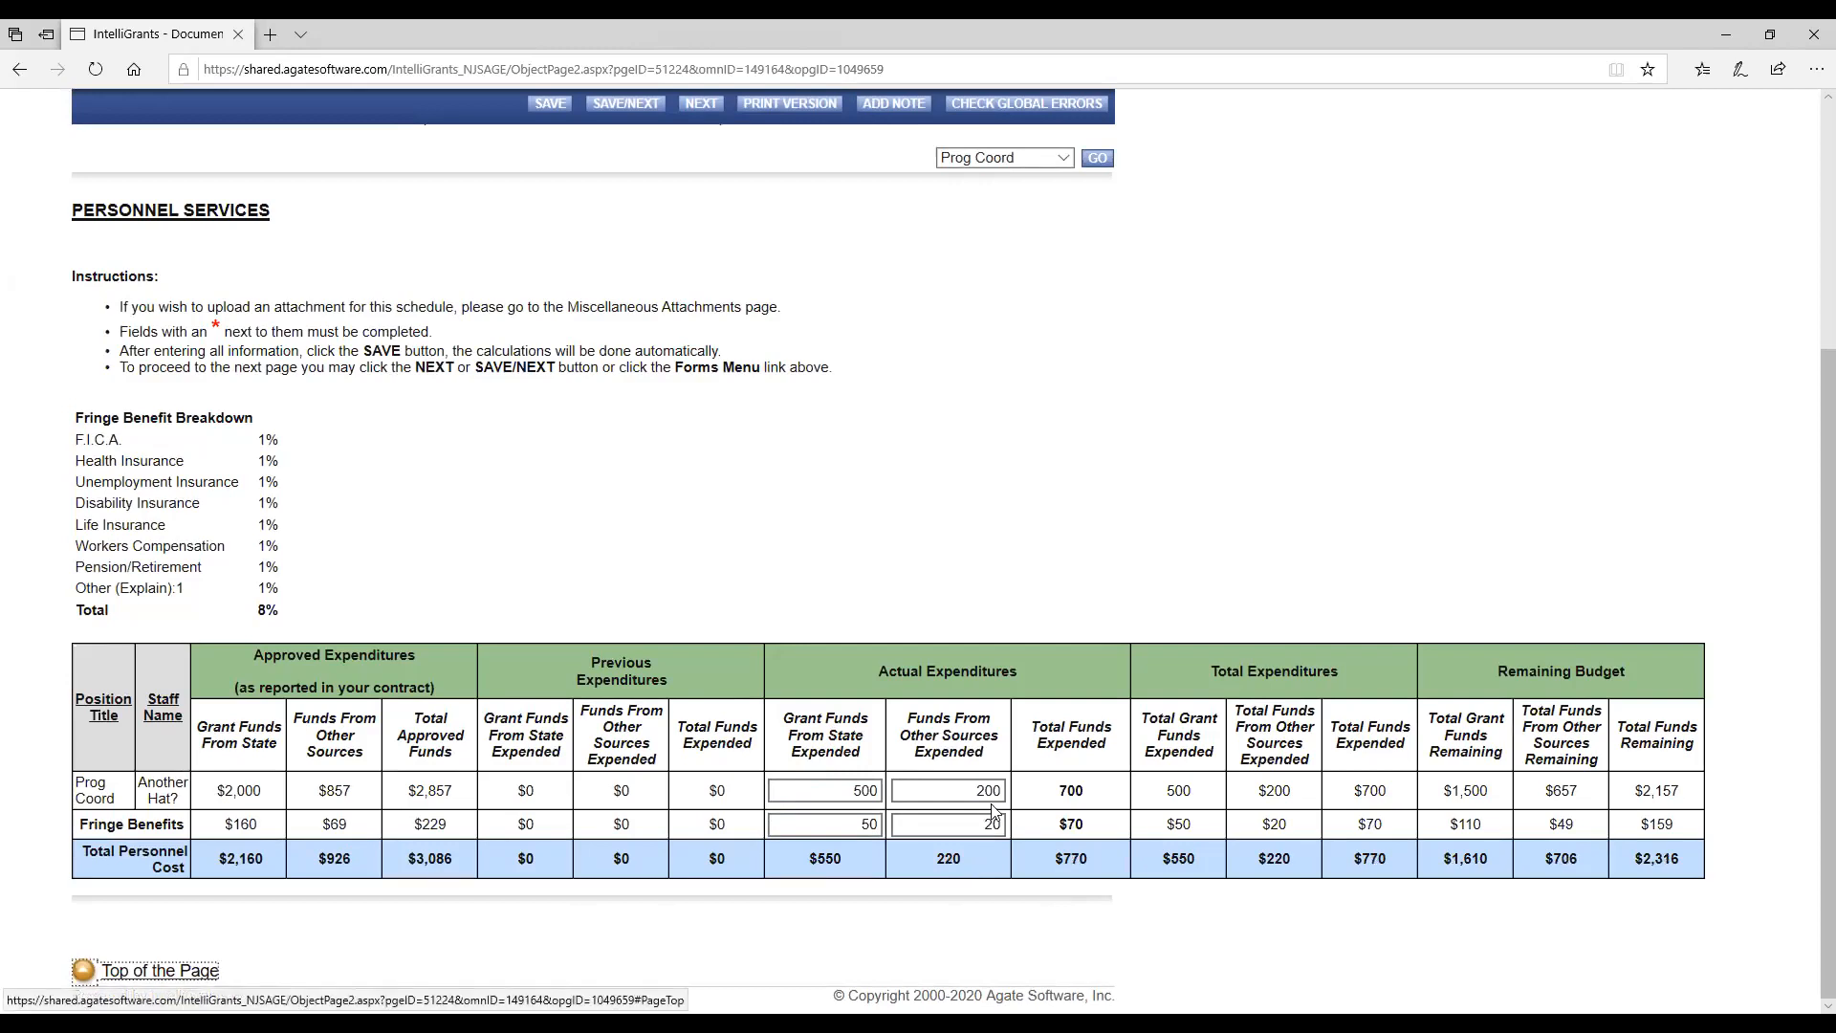
Save the Prog Coord's Personnel Services page and open the Consultant/Contractor Services form.
{"action": "scroll", "coordinate": [906, 648], "scroll_direction": "up", "scroll_amount": 4}
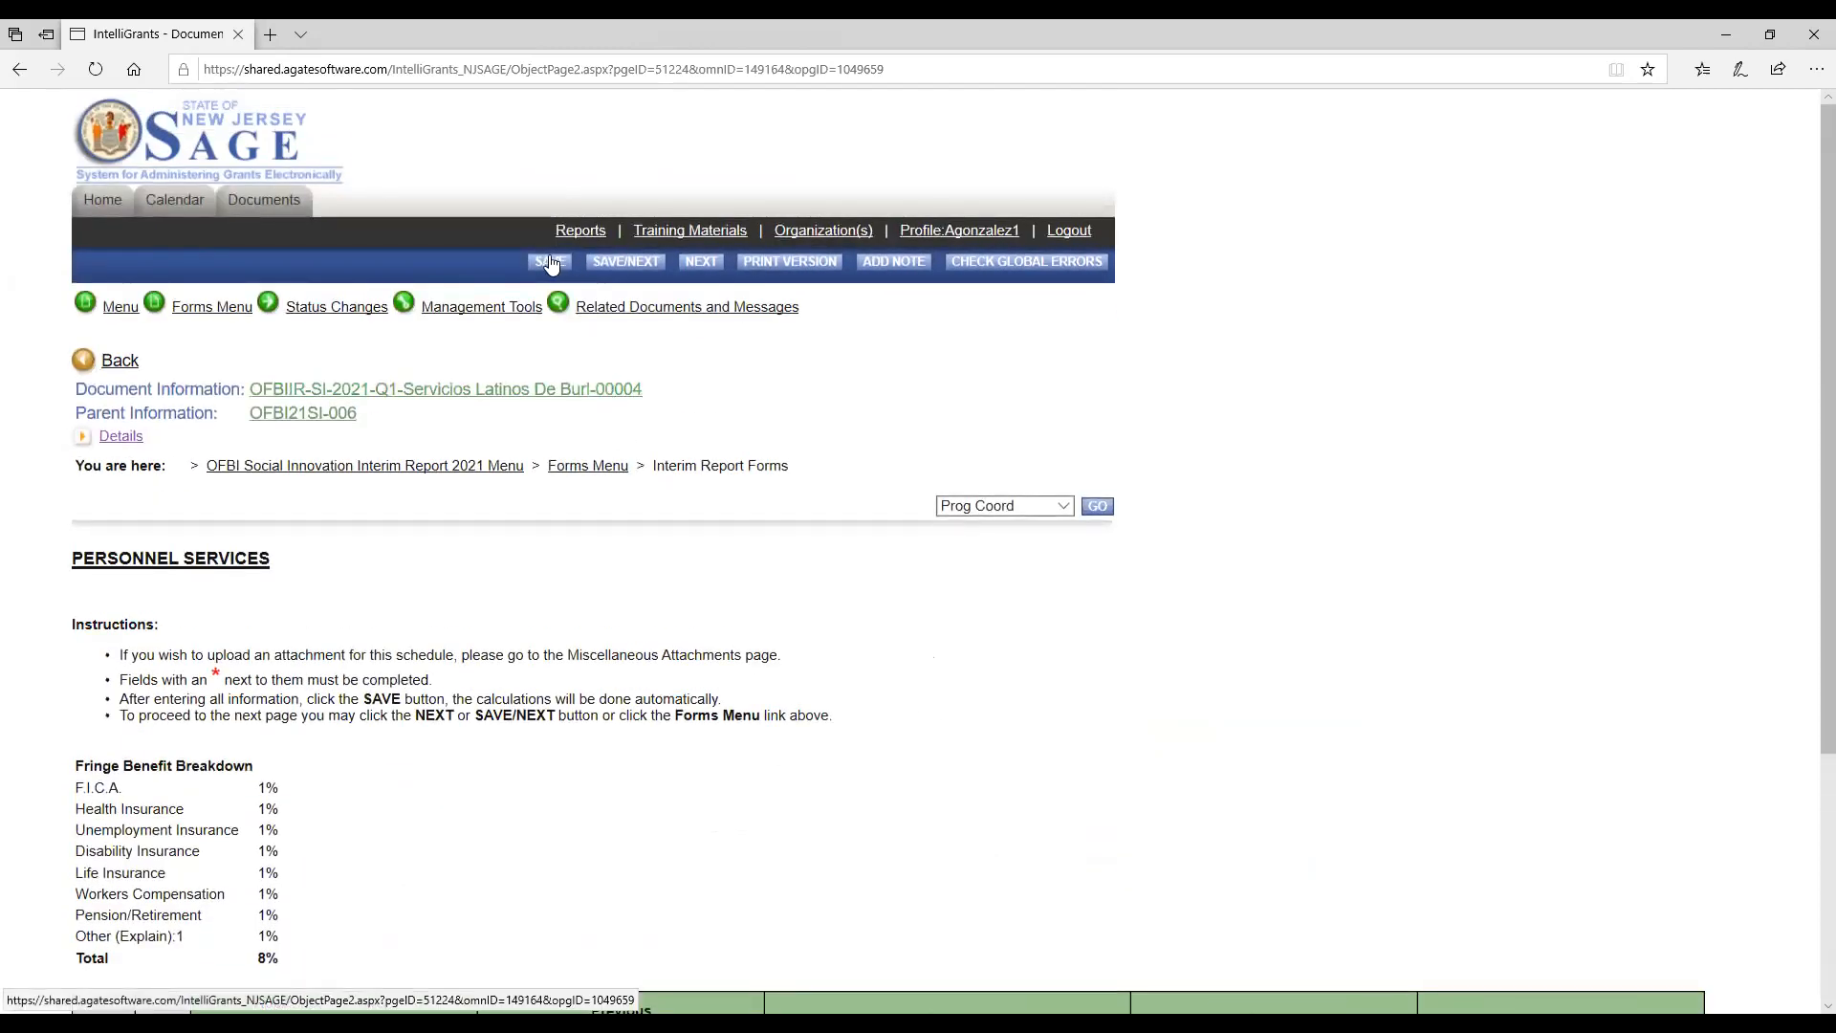
{"action": "left_click", "coordinate": [552, 264]}
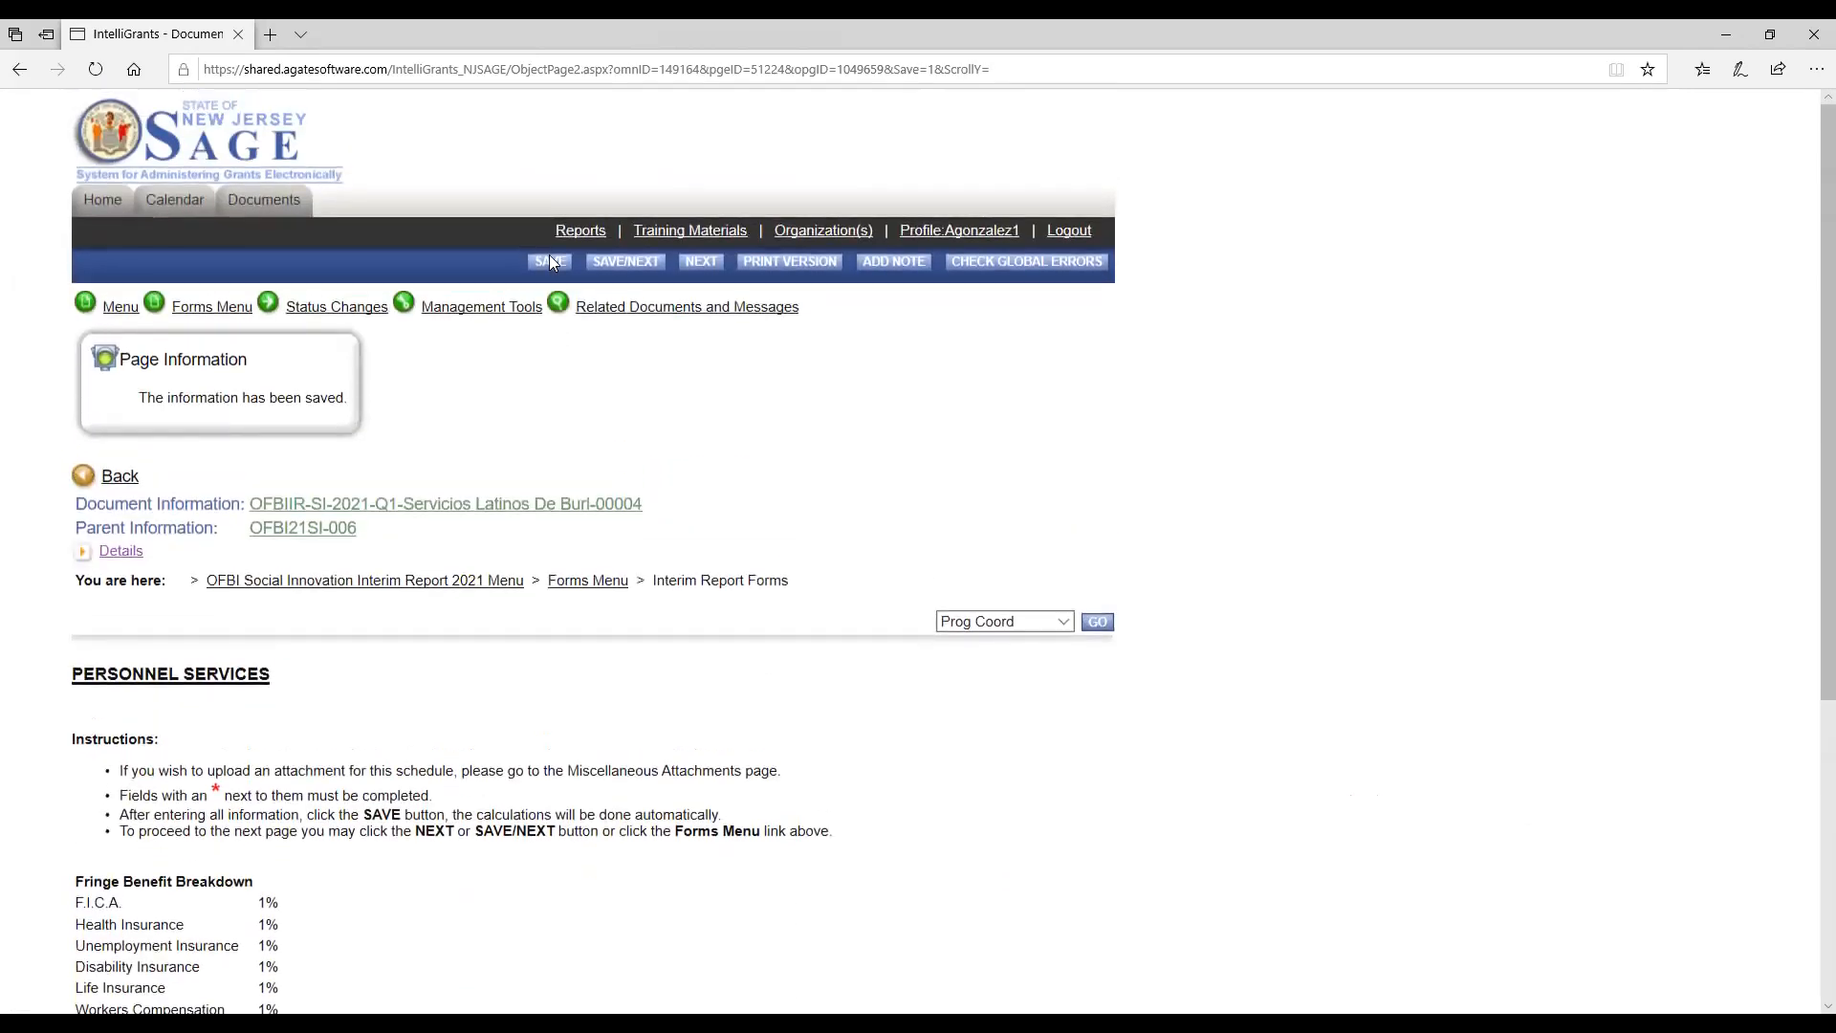
{"action": "left_click", "coordinate": [213, 306]}
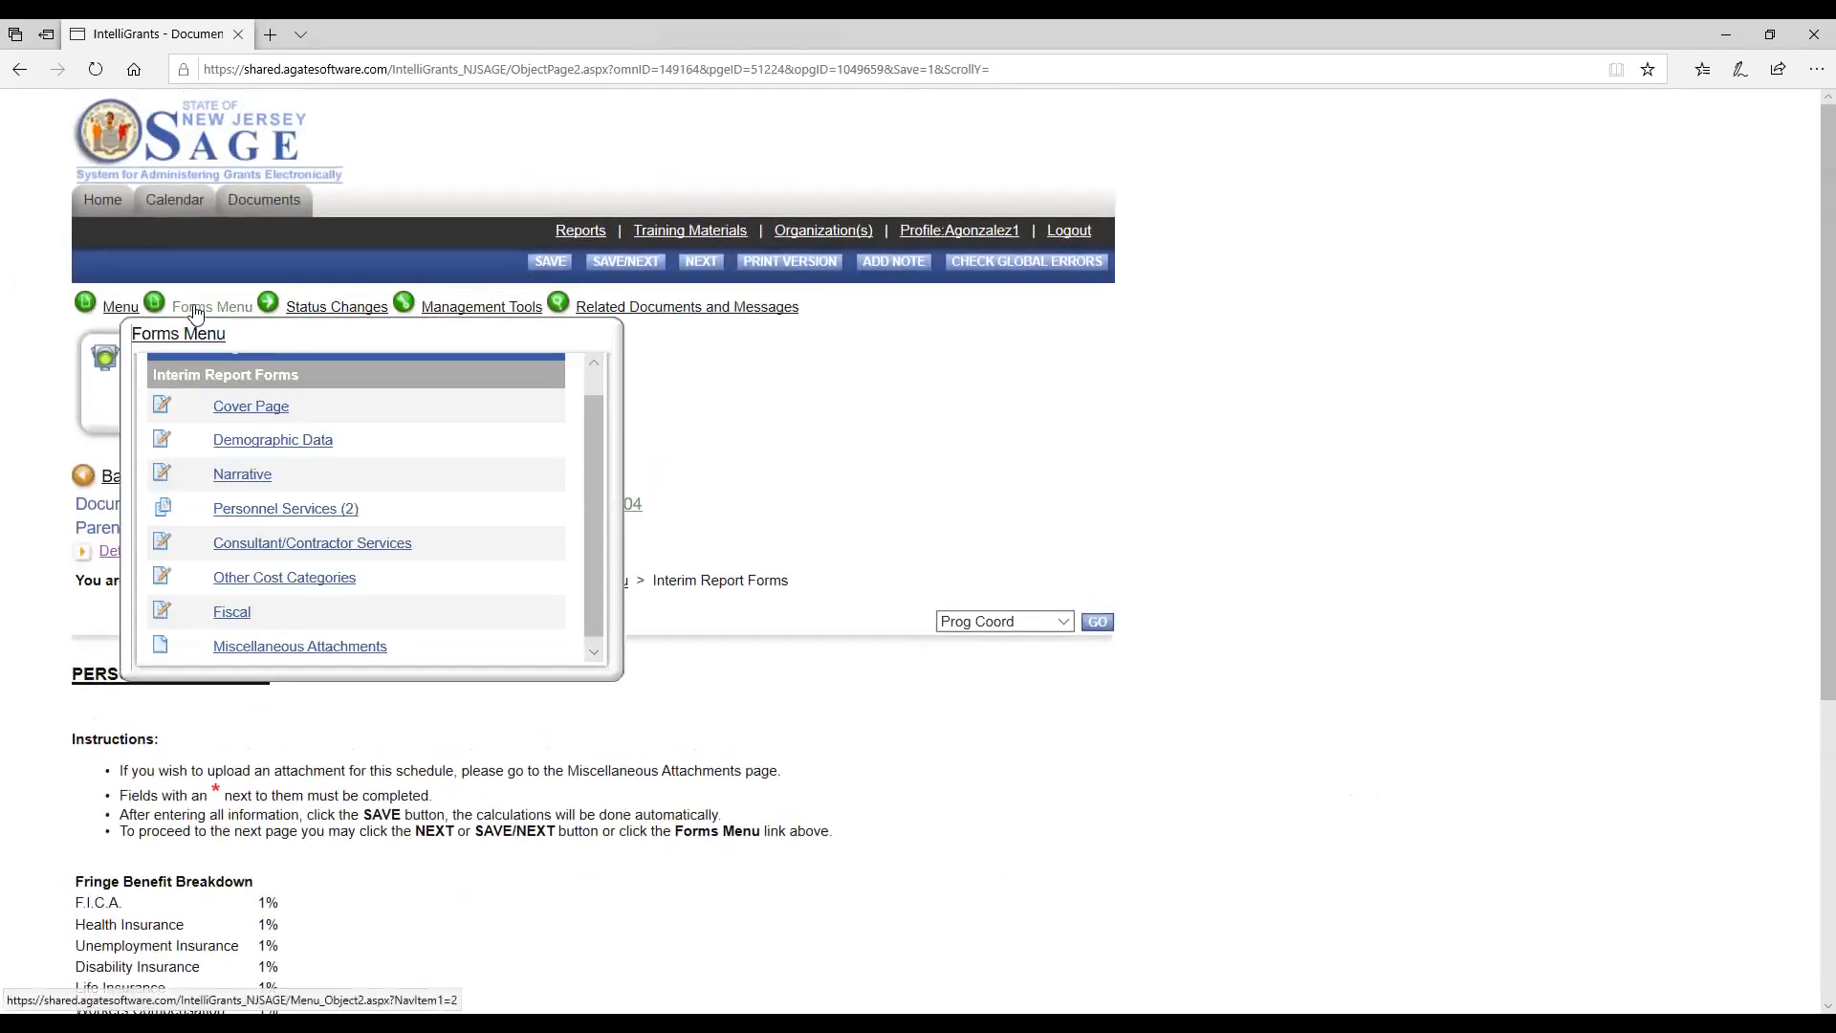
{"action": "left_click", "coordinate": [246, 552]}
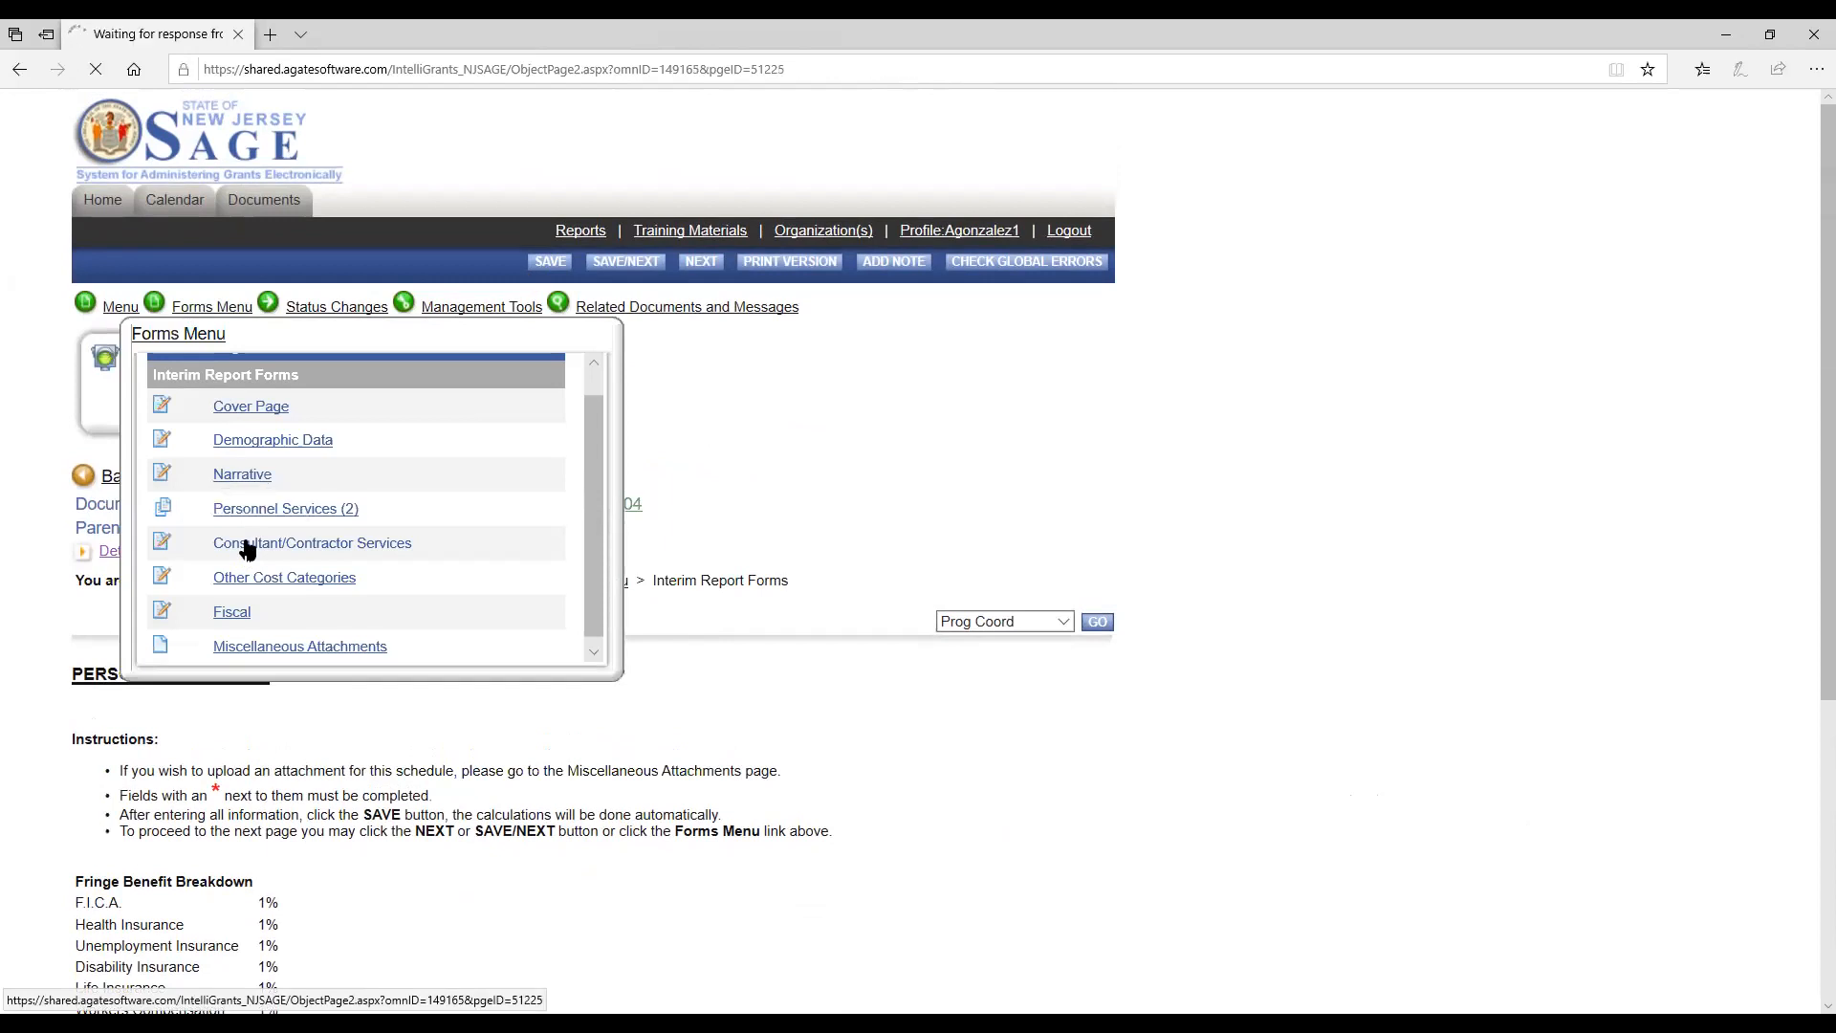
Save the Consultant/Contractor Services page with its actual expenditures left blank.
{"action": "scroll", "coordinate": [247, 539], "scroll_direction": "down", "scroll_amount": 1}
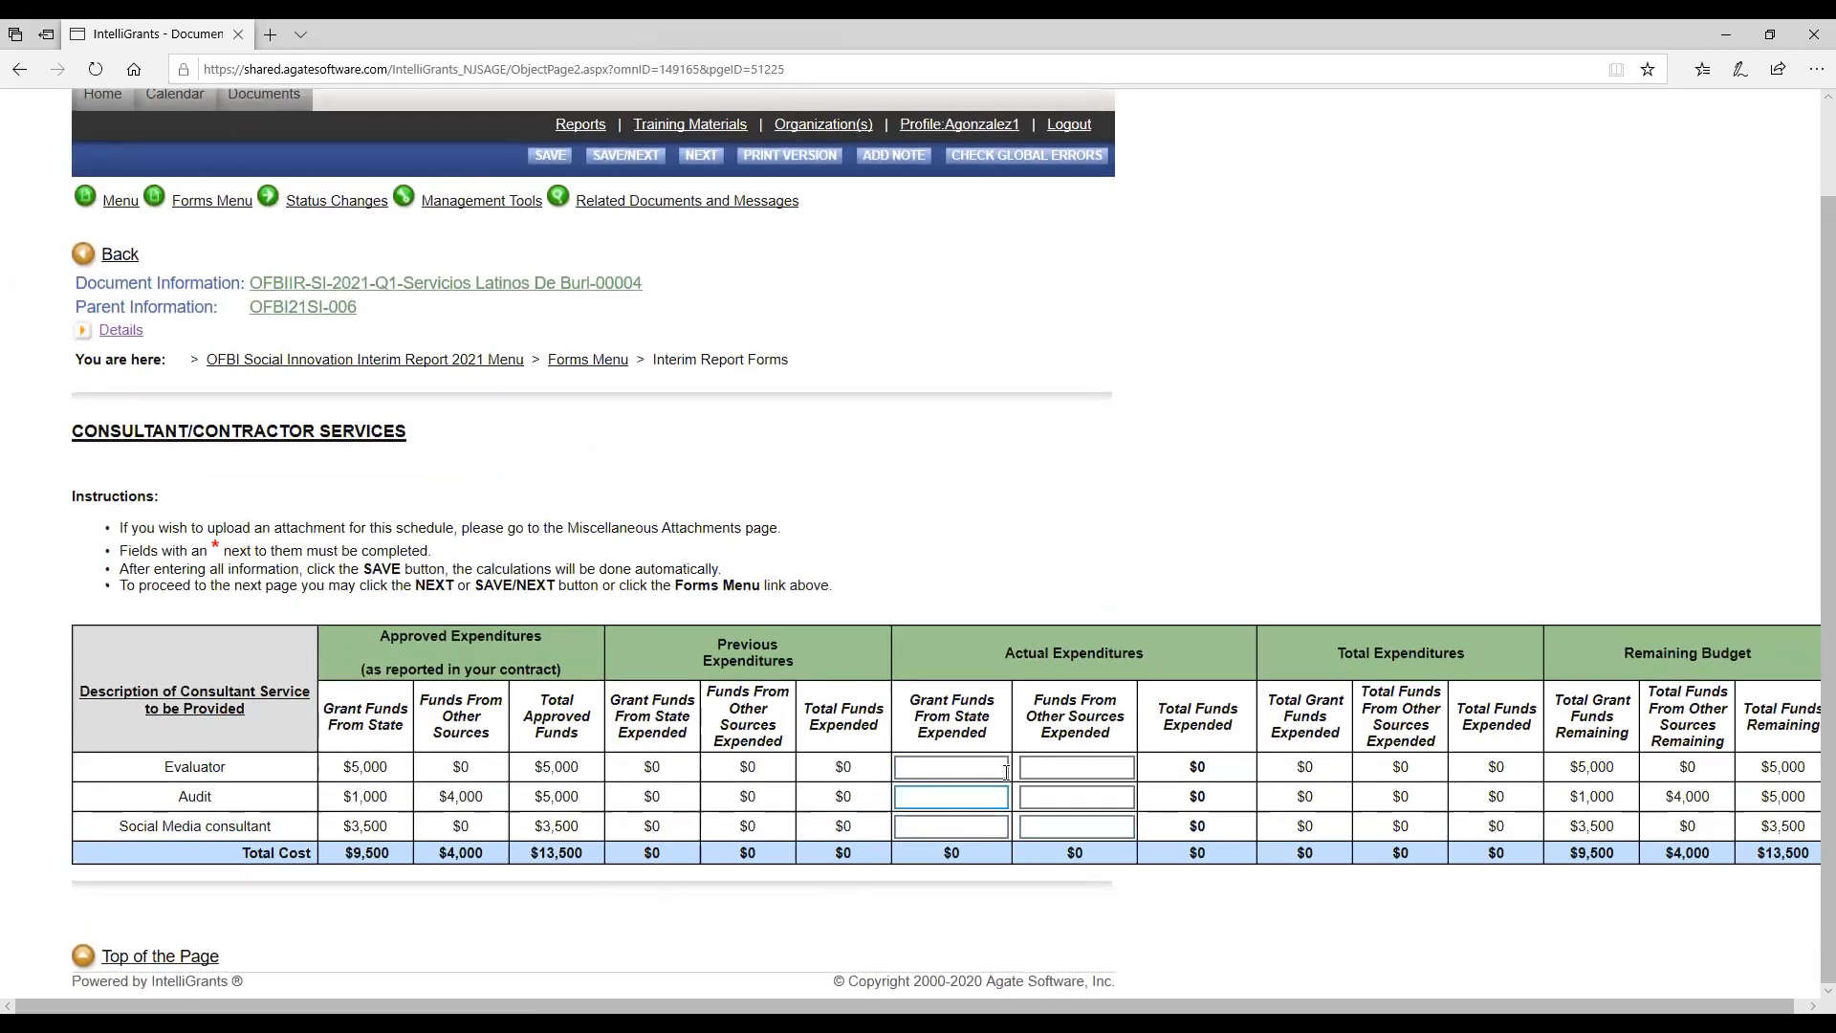
{"action": "left_click", "coordinate": [1052, 829]}
{"action": "left_click", "coordinate": [530, 200]}
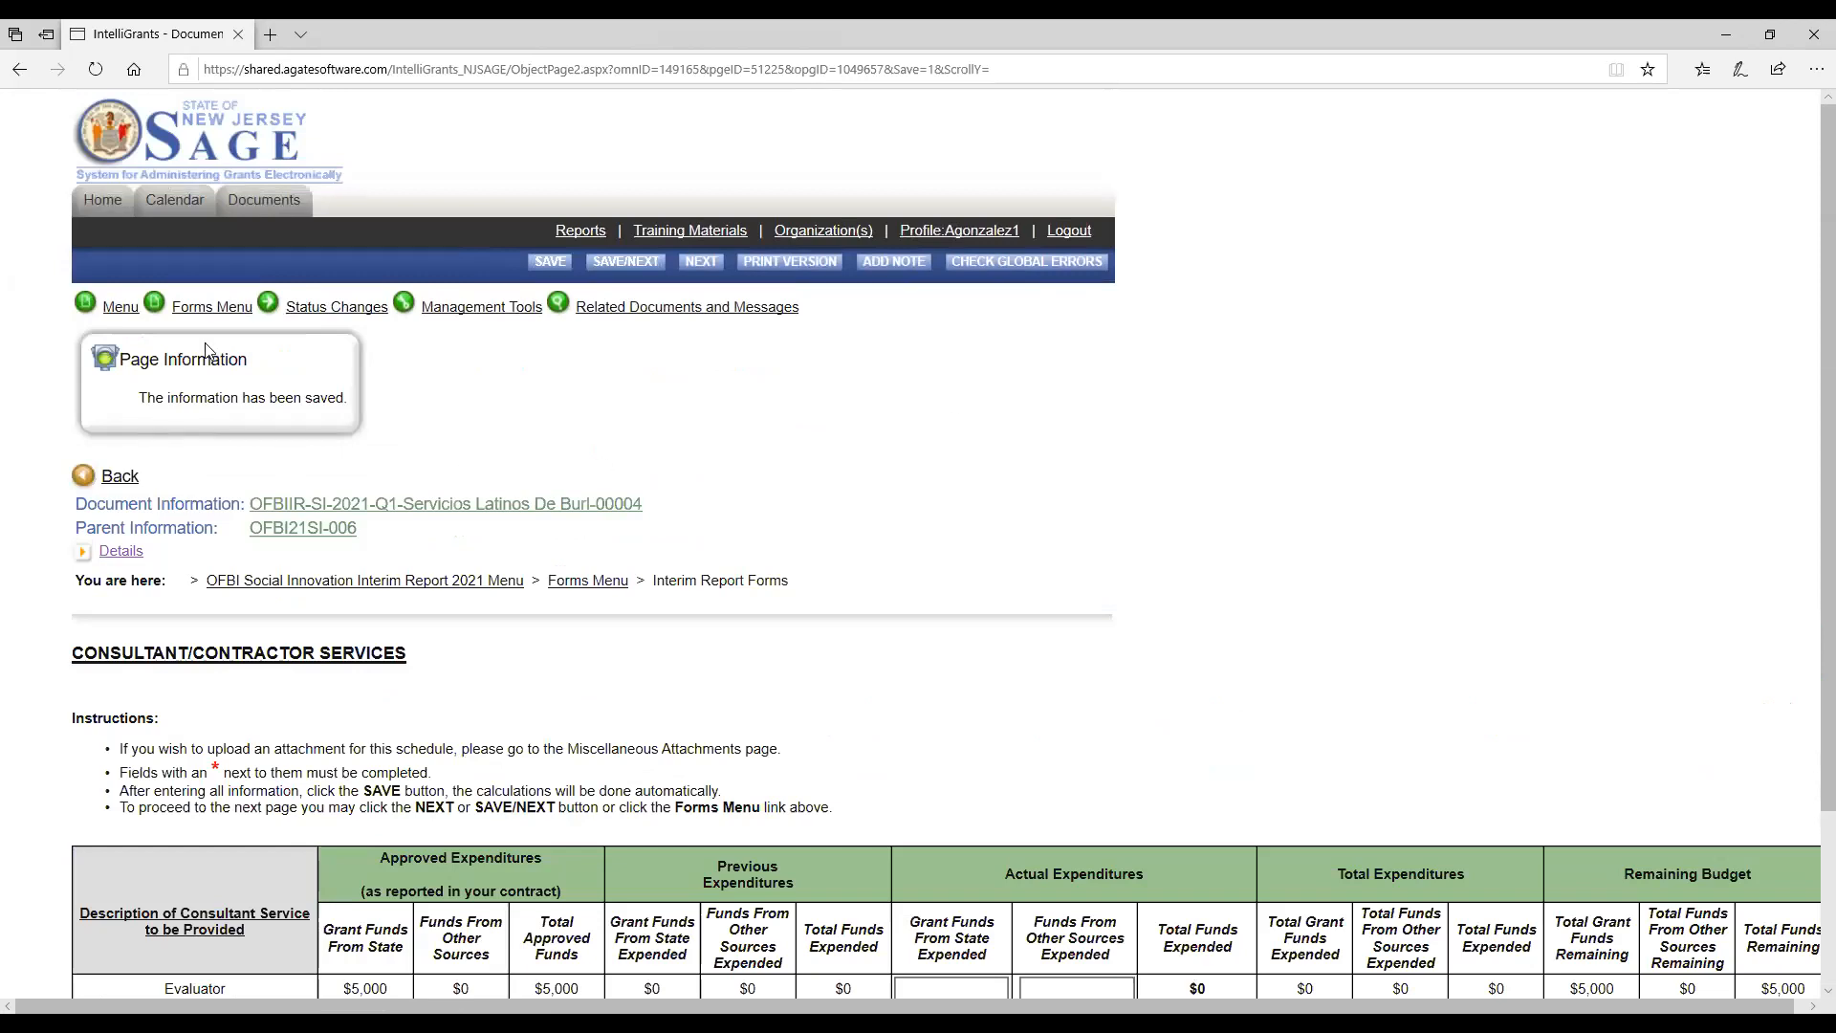
Open the interim report's Other Cost Categories form.
{"action": "left_click", "coordinate": [212, 306]}
{"action": "scroll", "coordinate": [297, 504], "scroll_direction": "down", "scroll_amount": 1}
{"action": "scroll", "coordinate": [296, 504], "scroll_direction": "down", "scroll_amount": 1}
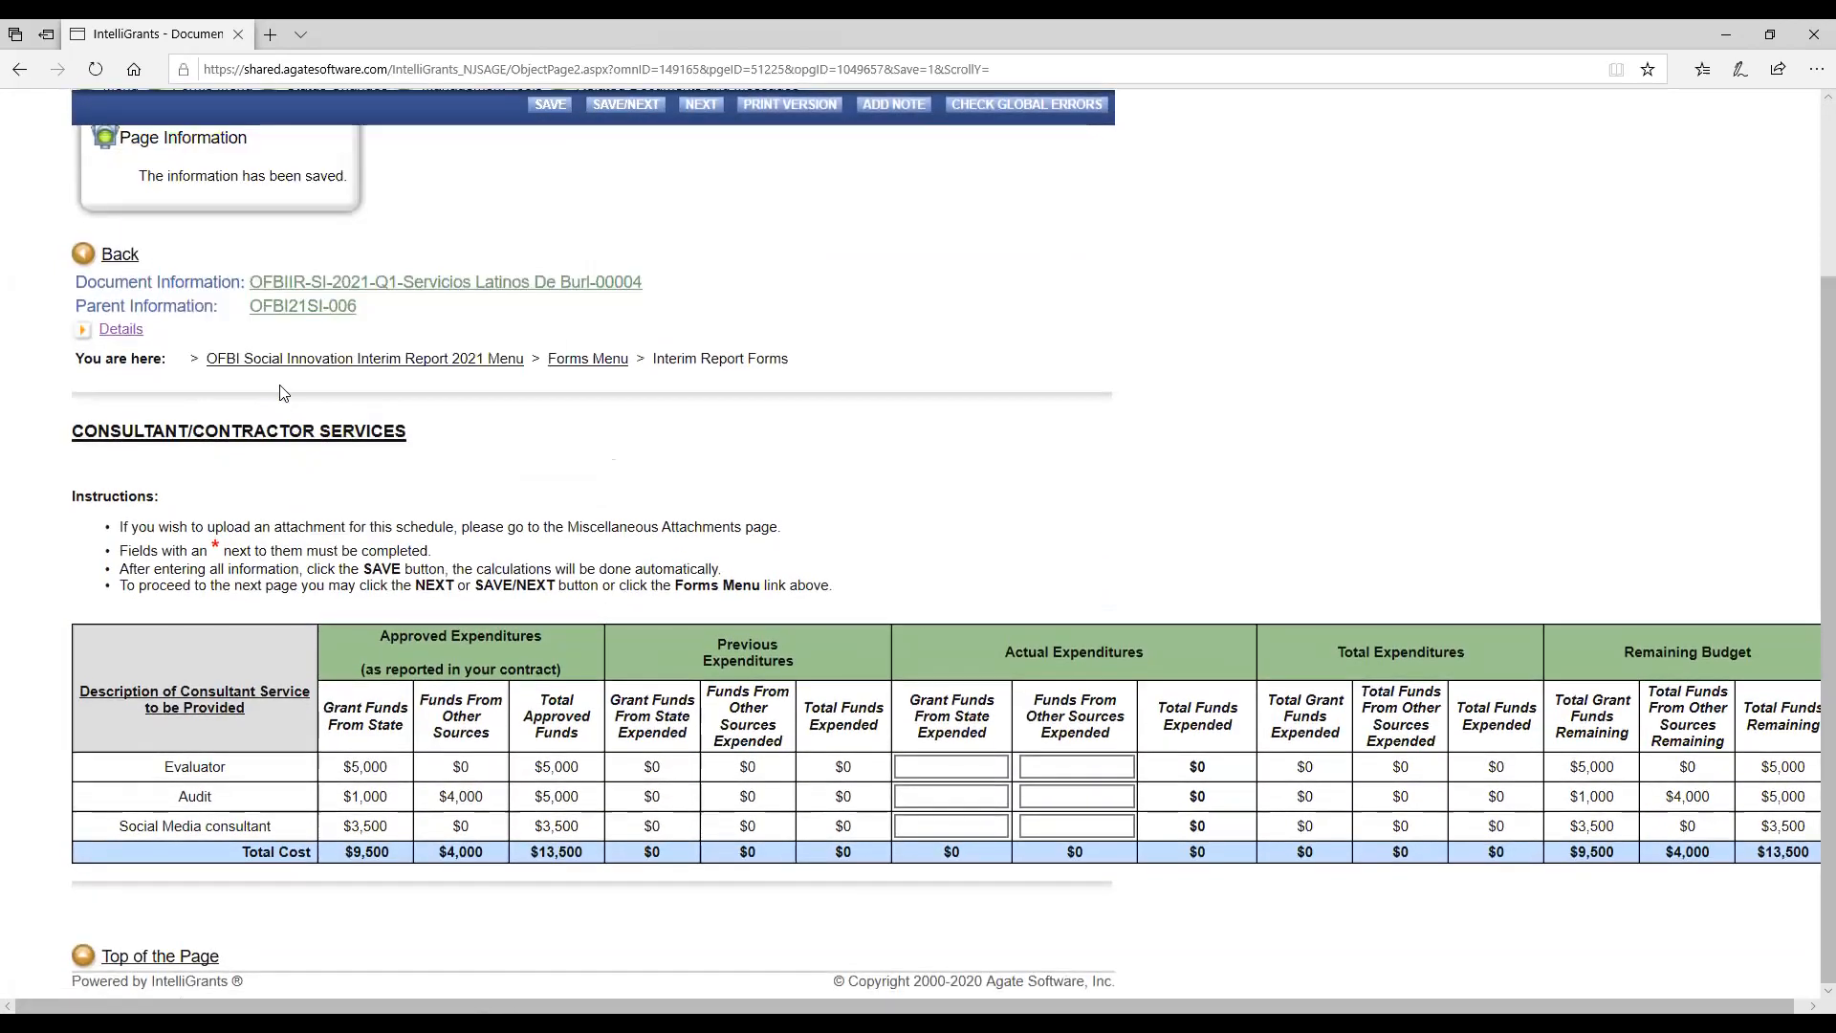
{"action": "scroll", "coordinate": [282, 390], "scroll_direction": "up", "scroll_amount": 2}
{"action": "mouse_move", "coordinate": [212, 308]}
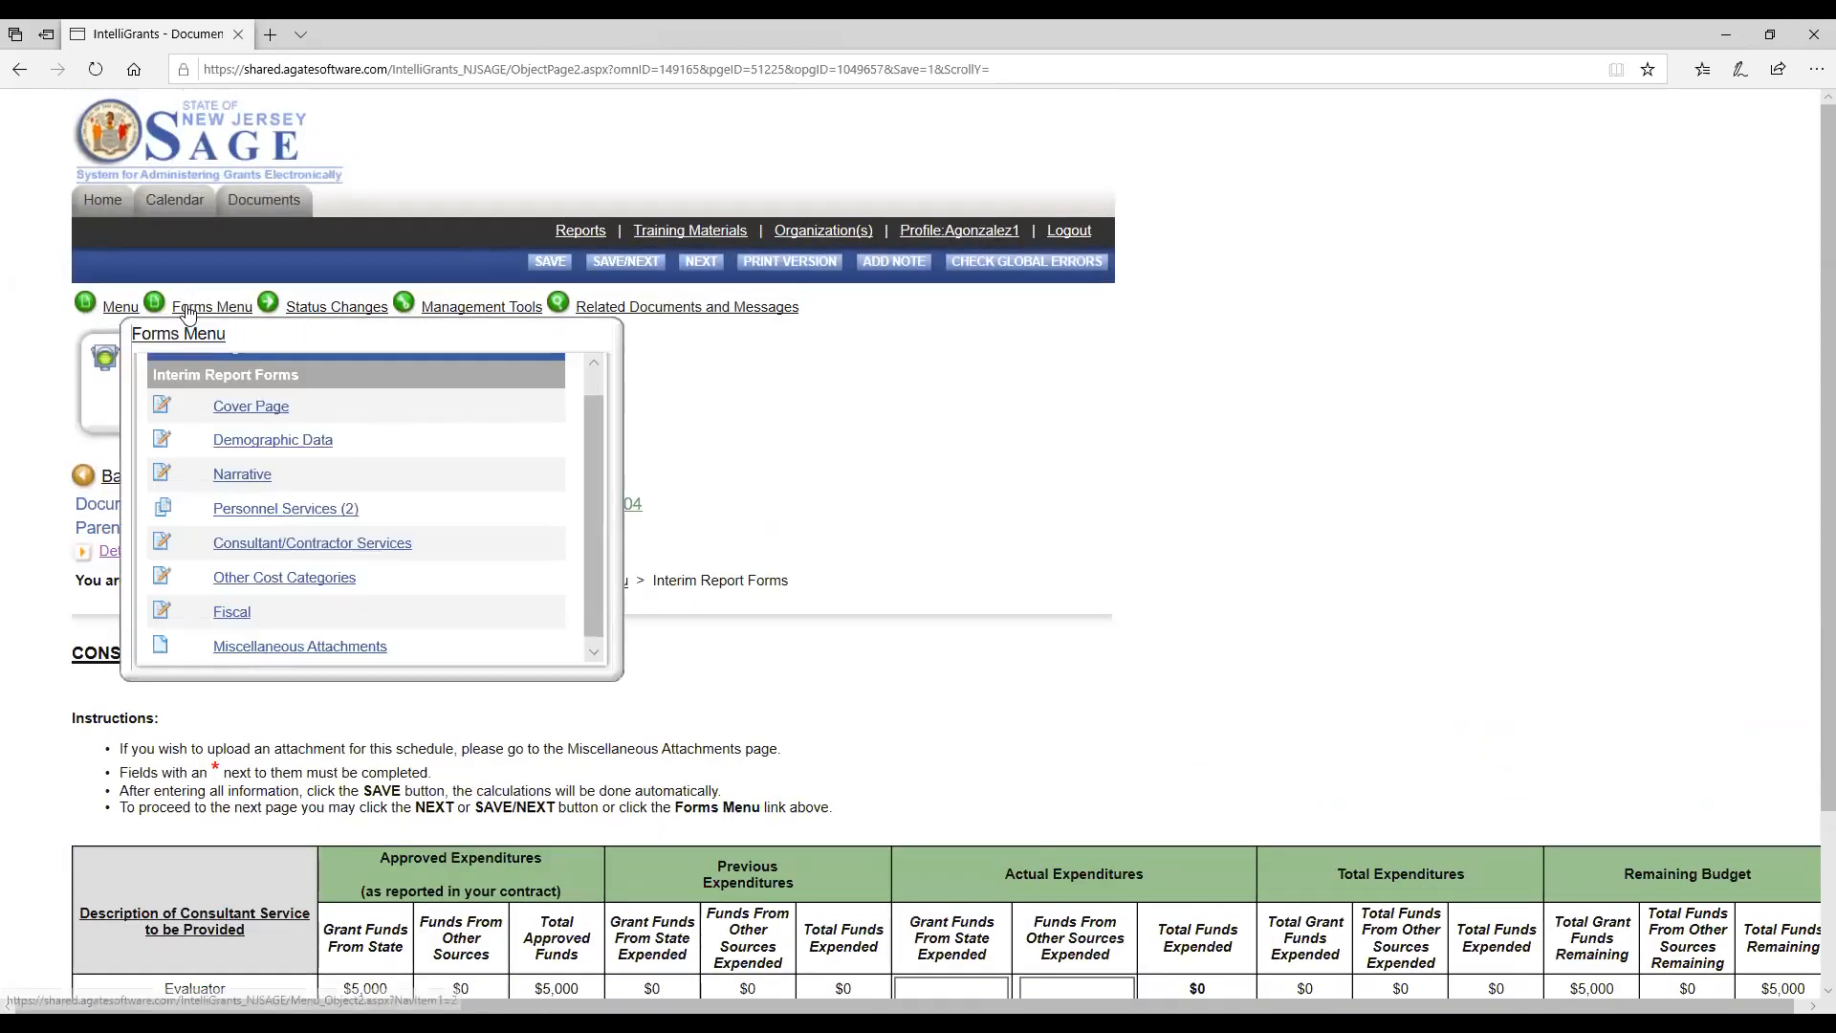
{"action": "left_click", "coordinate": [295, 584]}
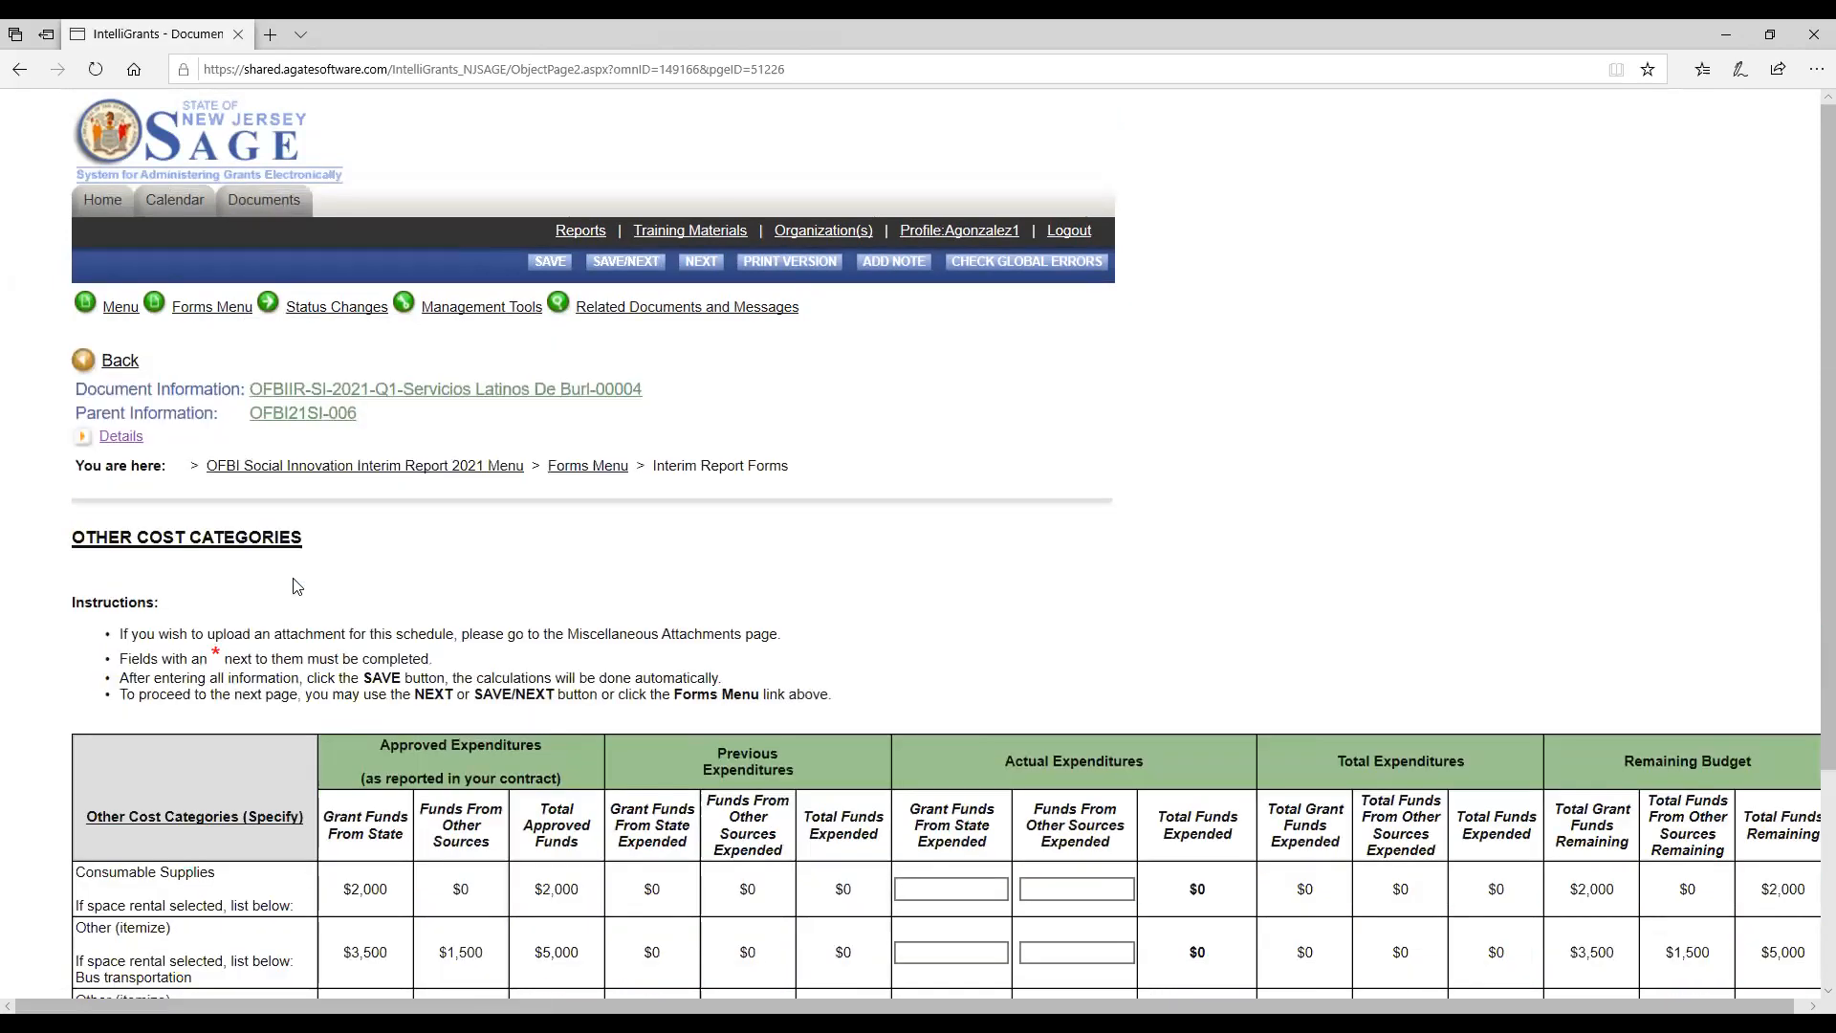
Set the Consumable Supplies' state grant funds expended to 500, leaving the funds from other sources blank.
{"action": "scroll", "coordinate": [801, 592], "scroll_direction": "down", "scroll_amount": 1}
{"action": "scroll", "coordinate": [801, 592], "scroll_direction": "down", "scroll_amount": 3}
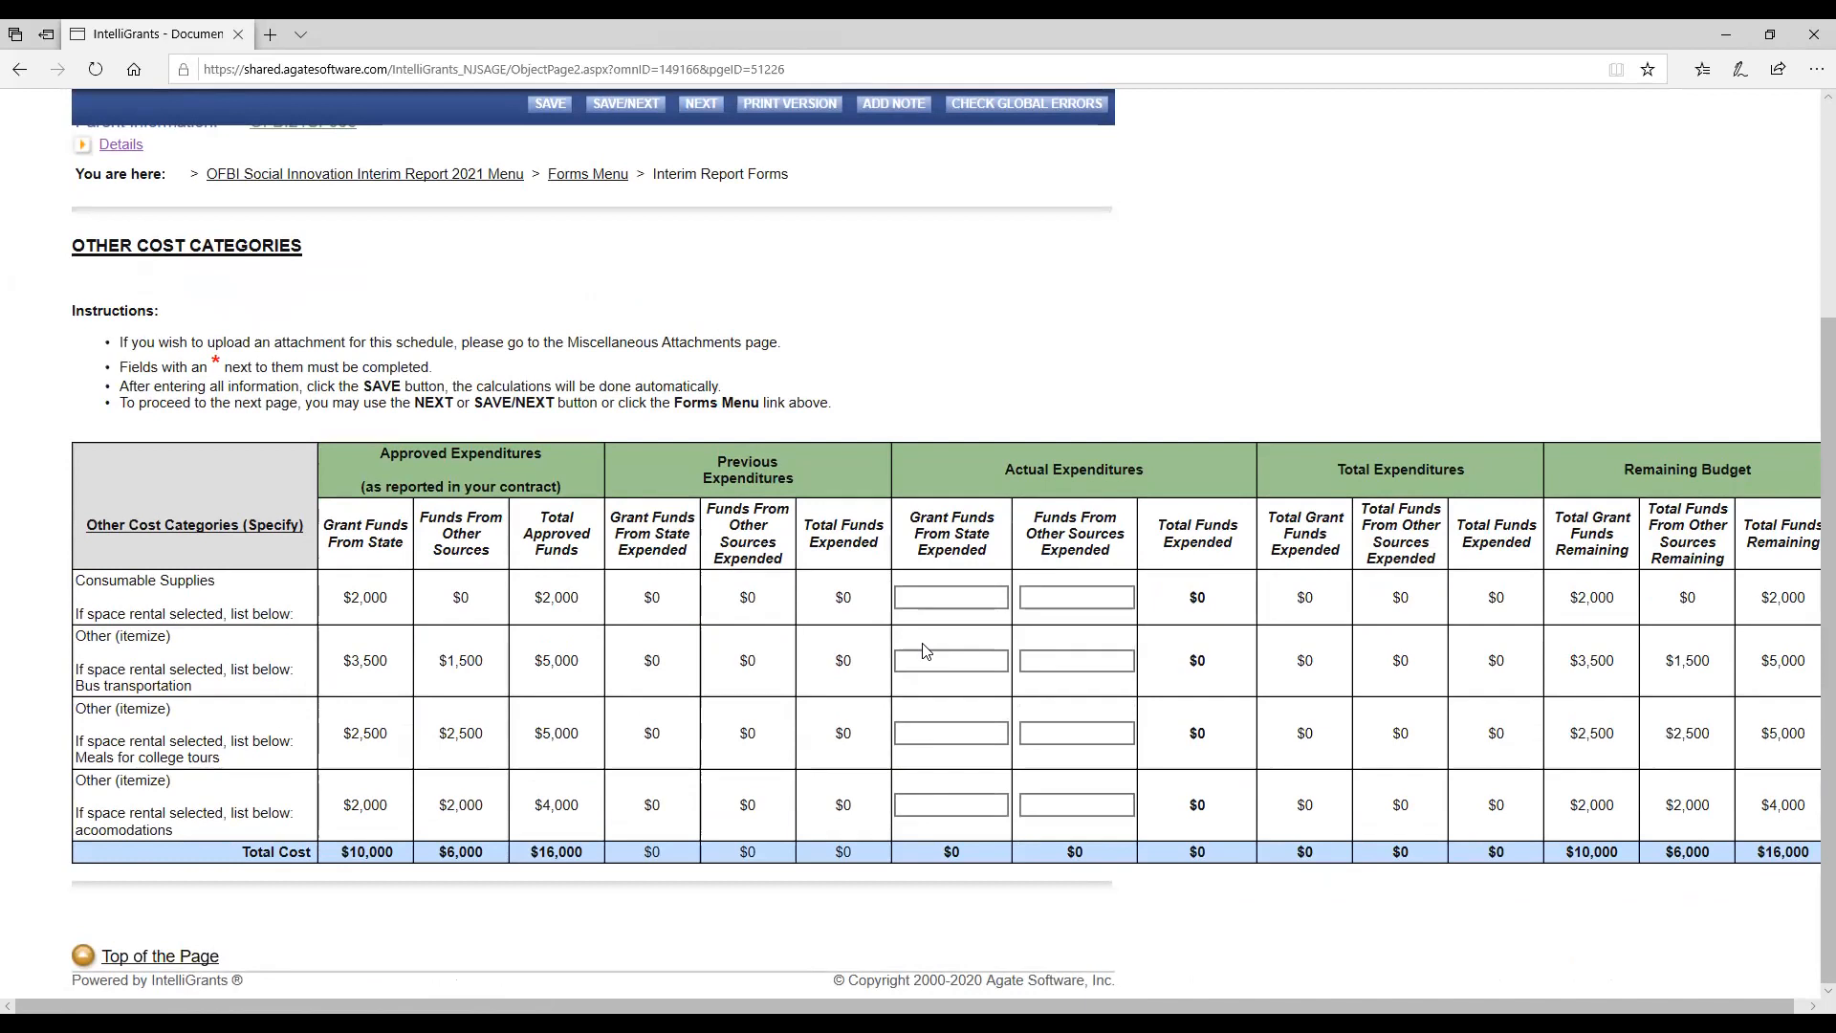
{"action": "left_click", "coordinate": [982, 598]}
{"action": "type", "text": "500"}
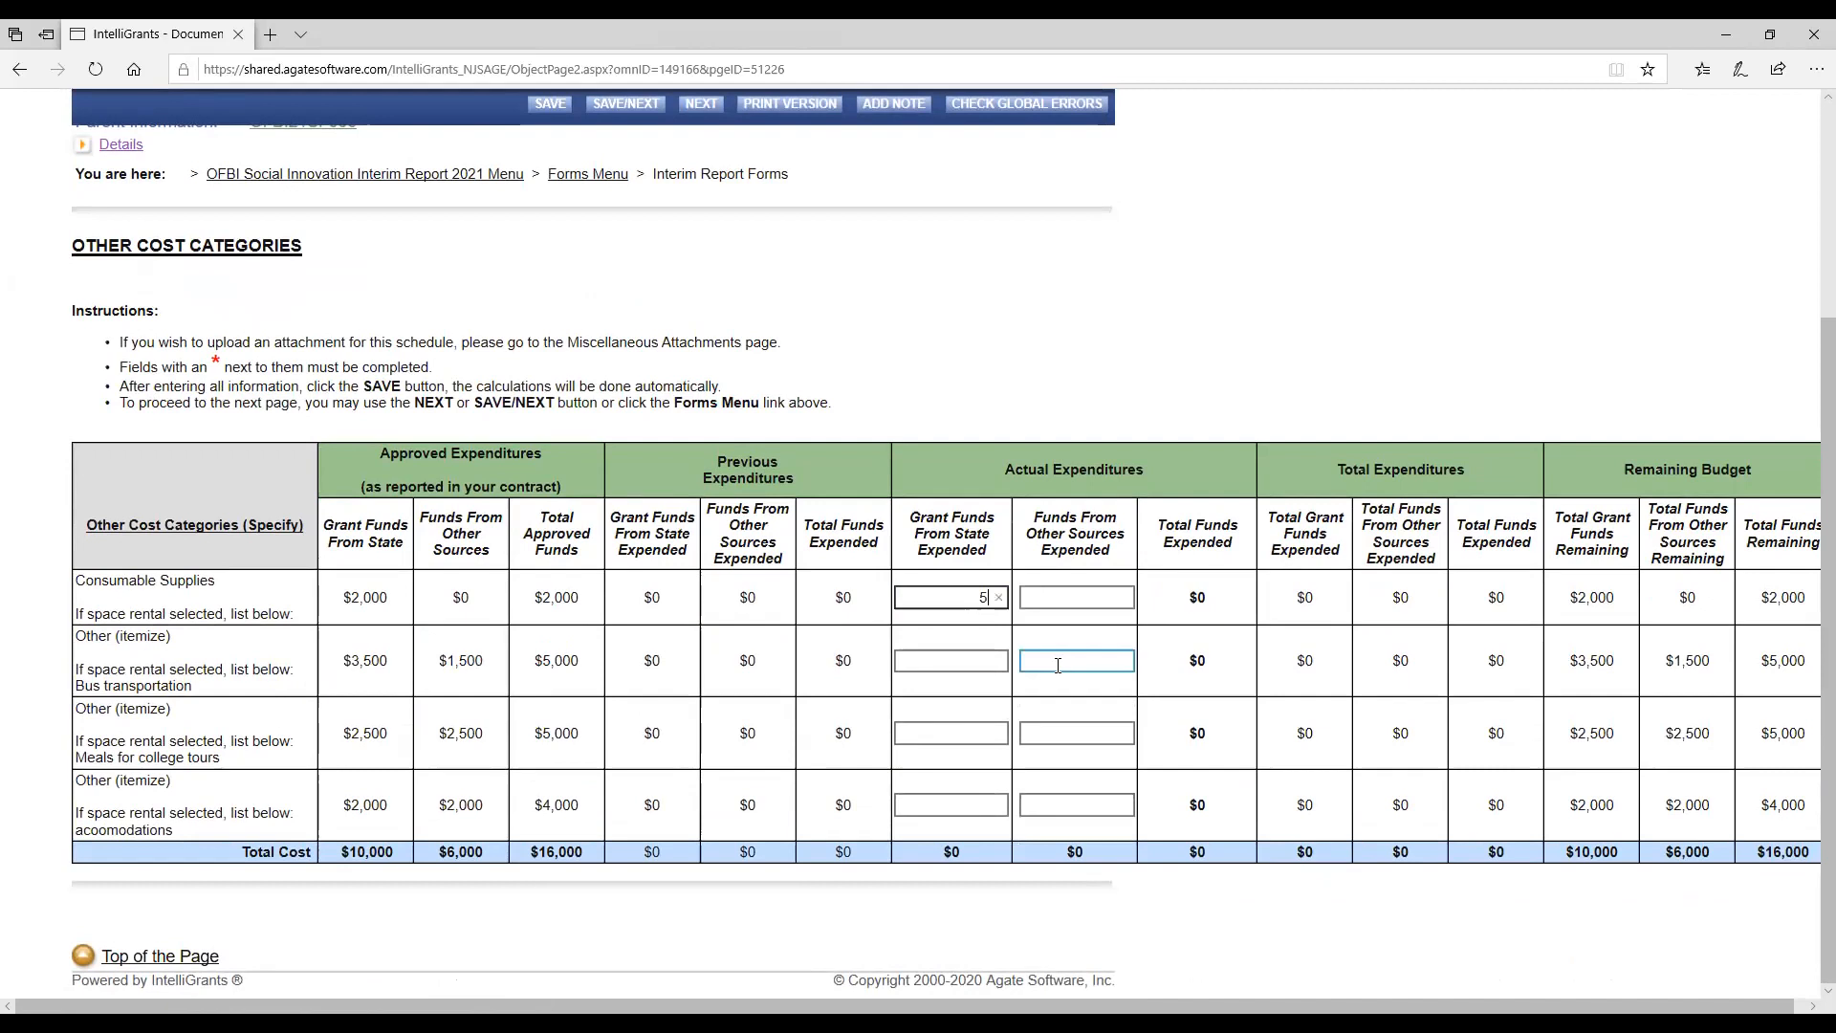
{"action": "key", "text": "Tab"}
{"action": "key", "text": "Tab"}
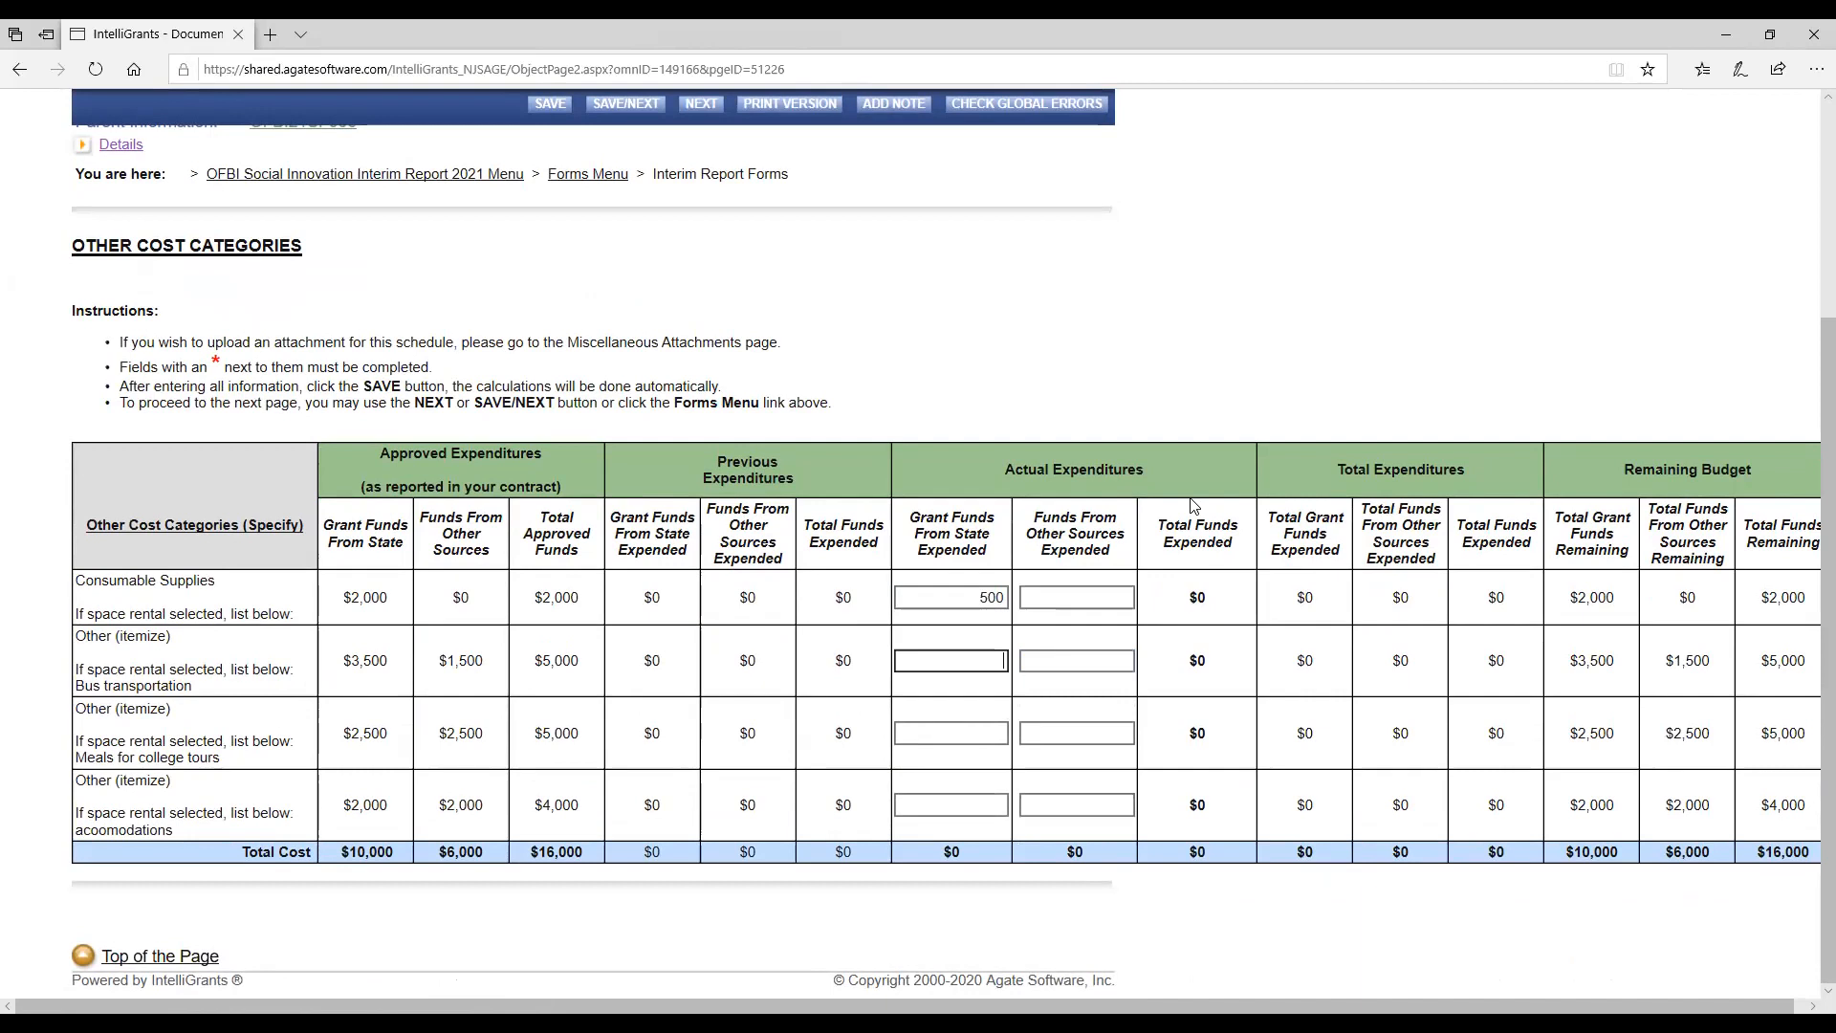
Set the bus transportation's actual expenditures to 500 from state grant funds and 500 from other sources.
{"action": "type", "text": "500"}
{"action": "key", "text": "Tab"}
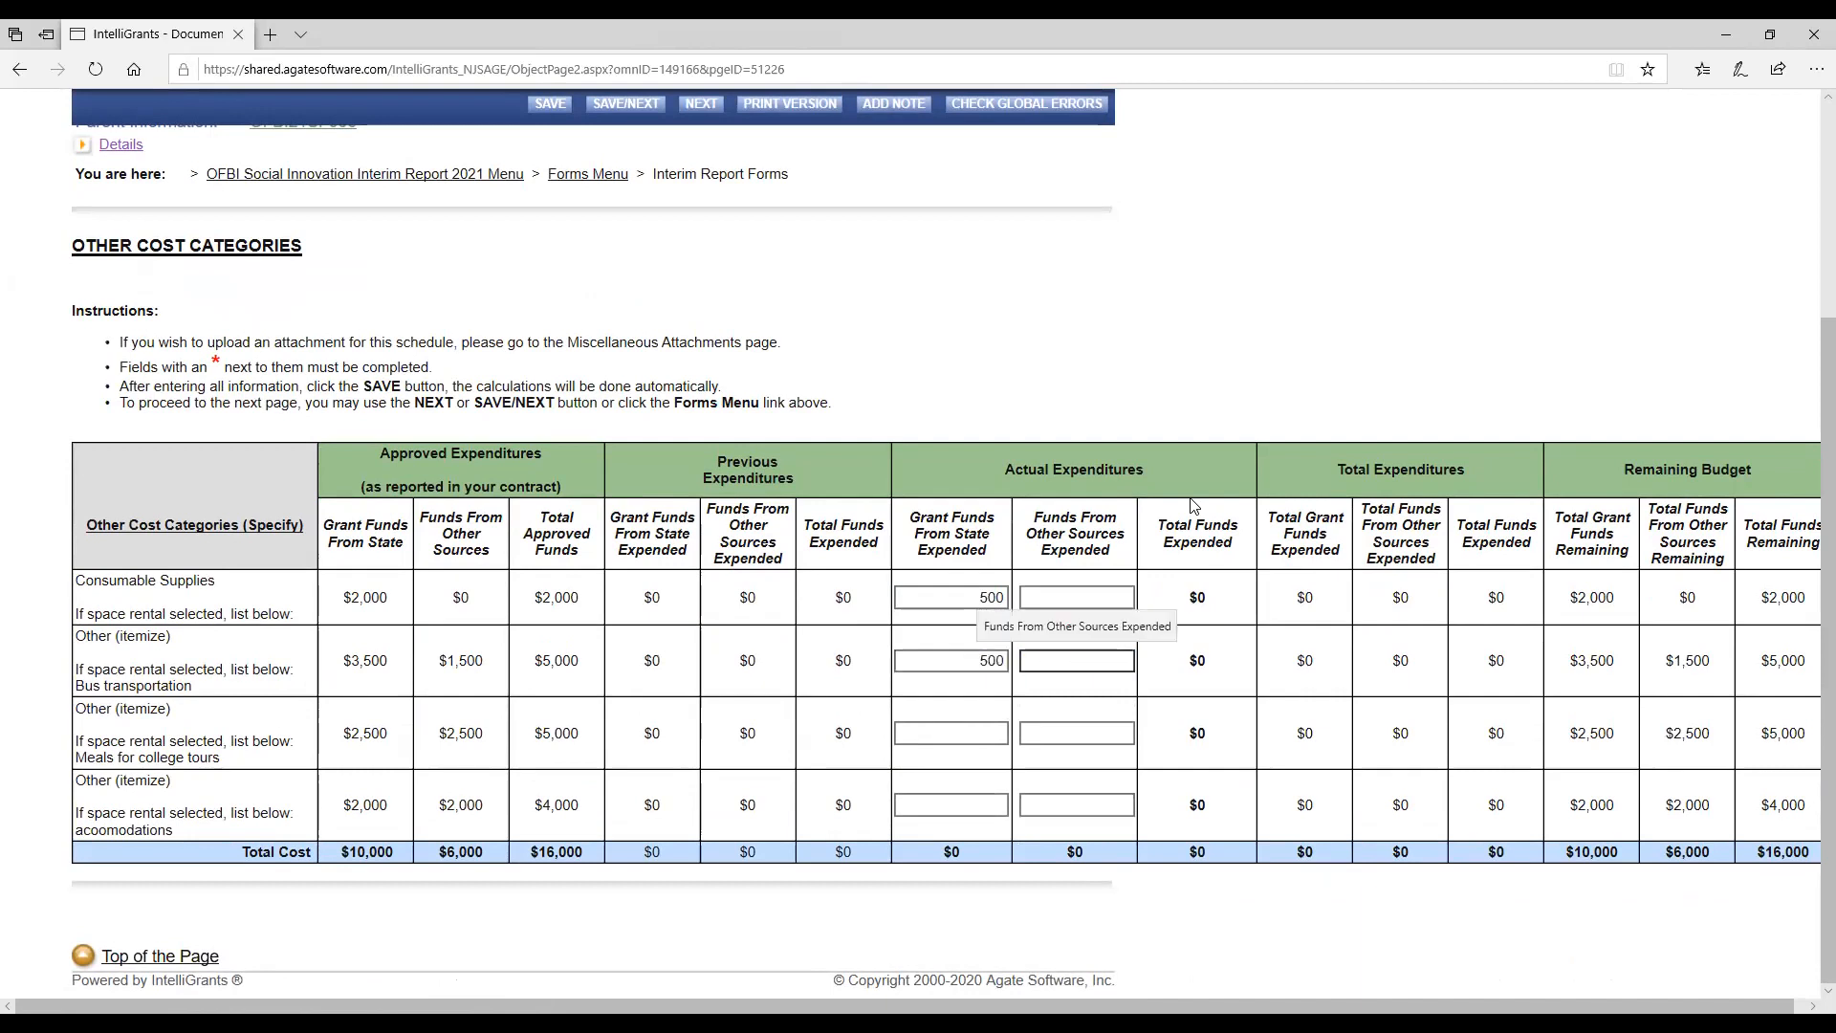
{"action": "type", "text": "500"}
{"action": "key", "text": "Tab"}
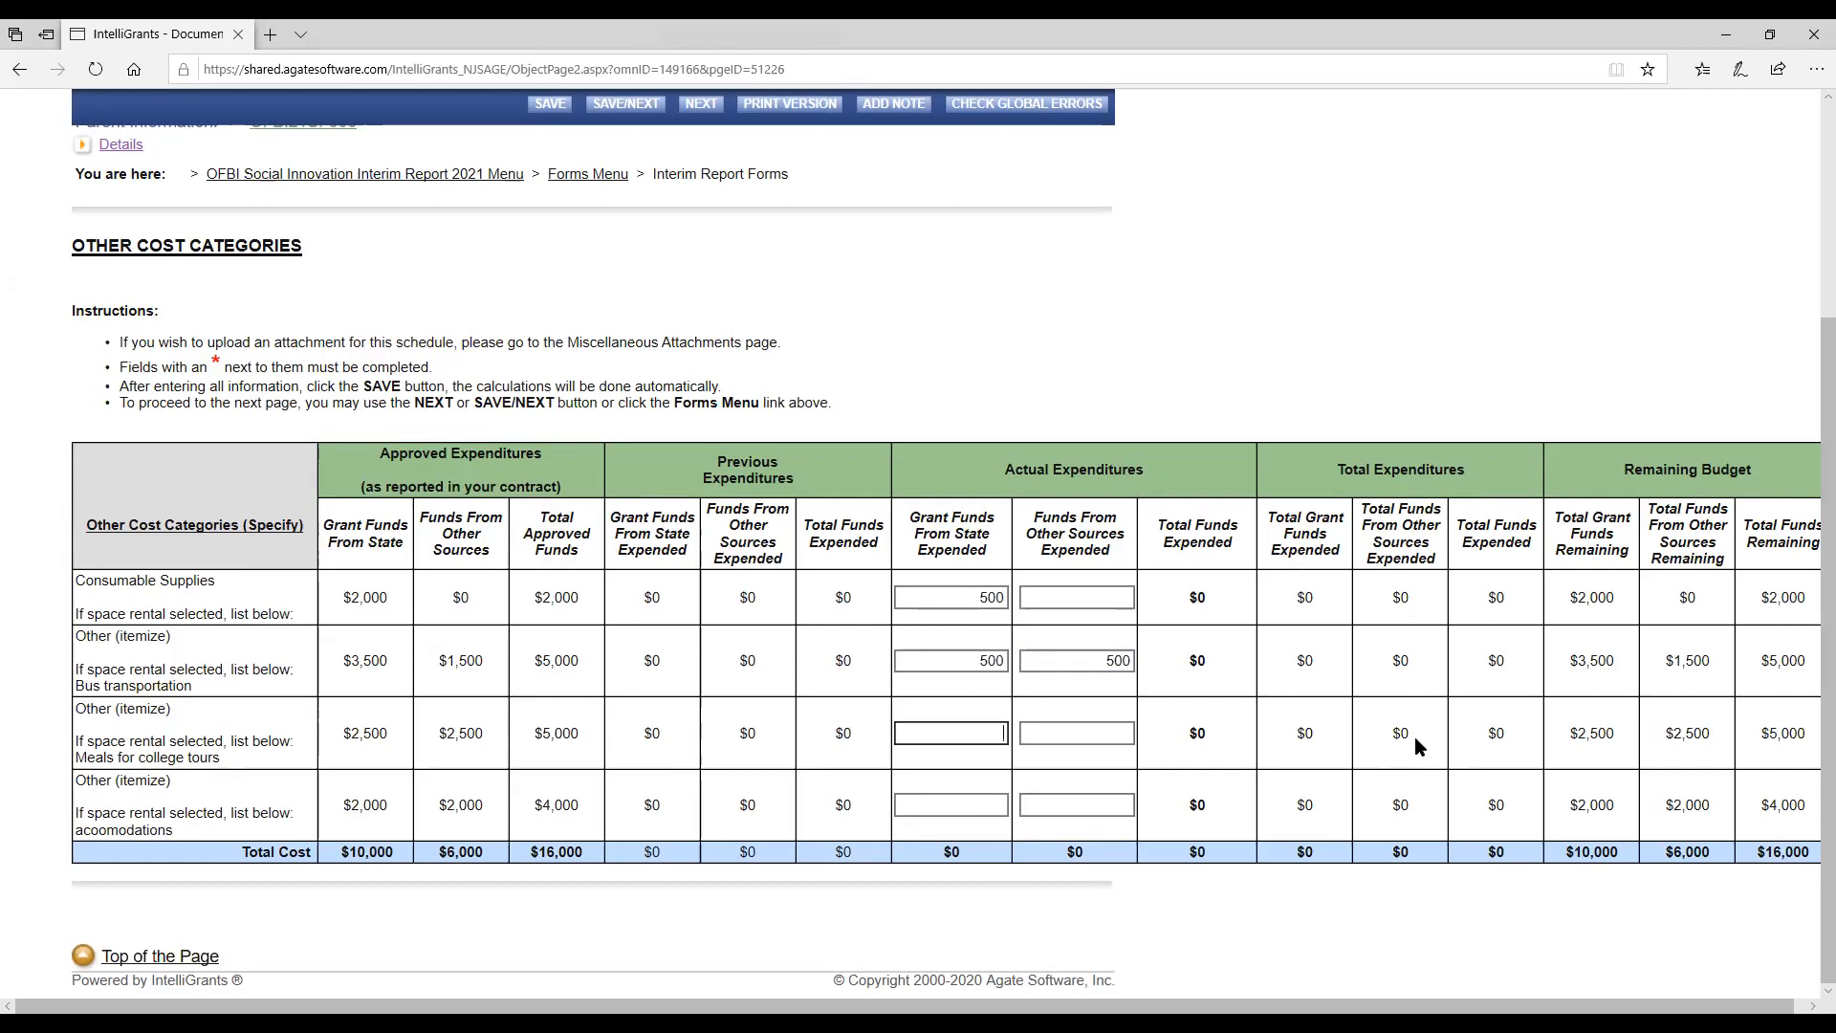
Set the actual expenditures for college tour meals to 500 from state grant funds and 100 from other sources.
{"action": "type", "text": "500"}
{"action": "key", "text": "Tab"}
{"action": "type", "text": "100"}
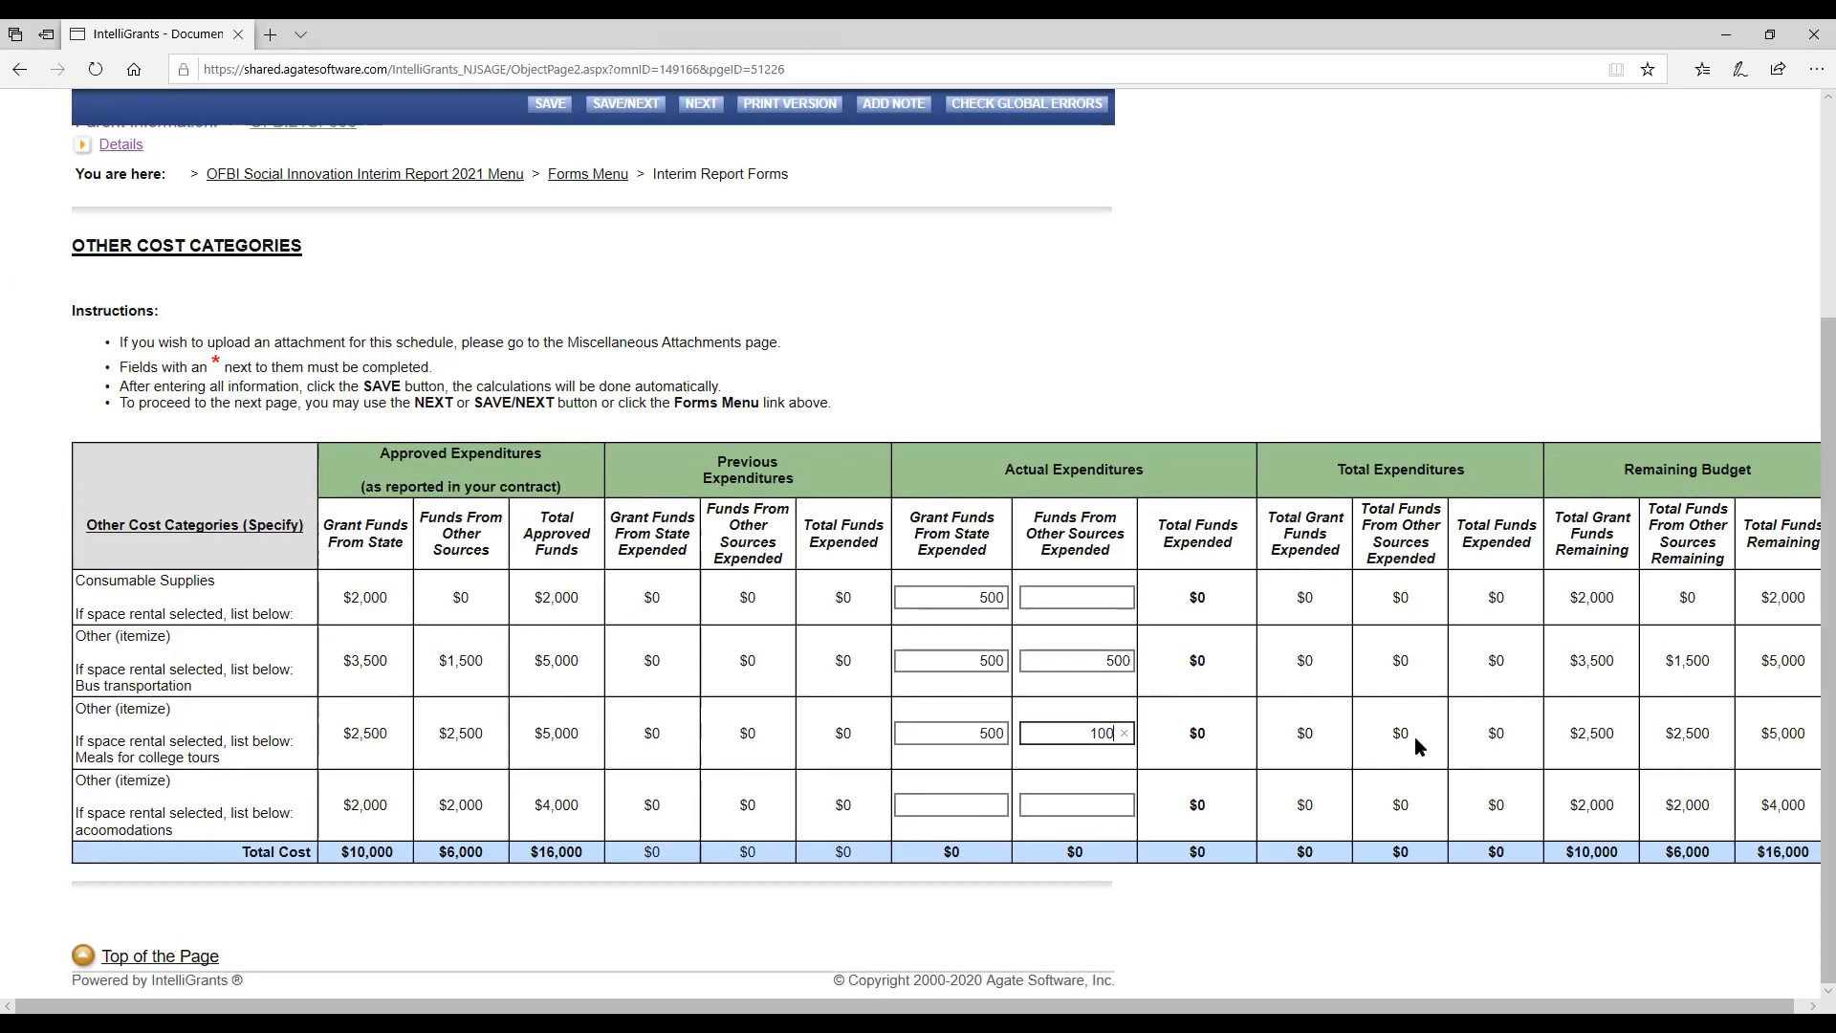
{"action": "key", "text": "Tab"}
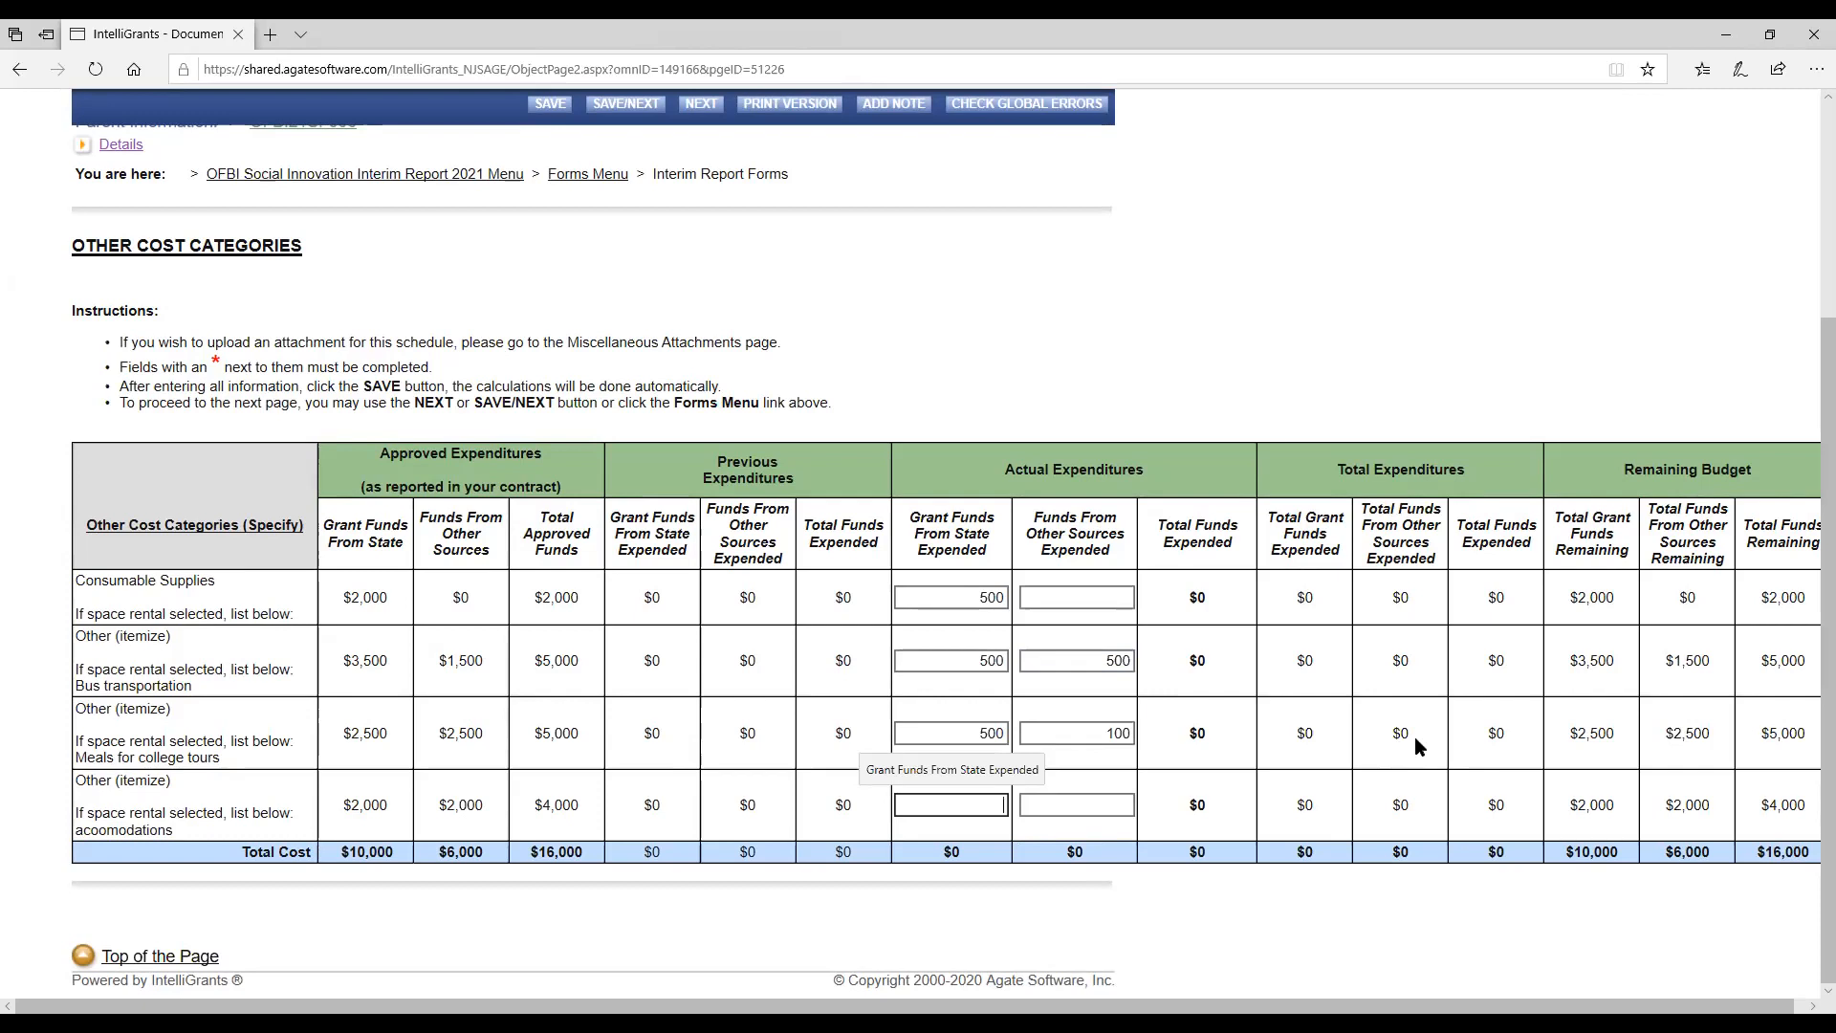
Set the accommodations' actual expenditures to 600 from state grant funds and 600 from other sources.
{"action": "type", "text": "600"}
{"action": "key", "text": "Tab"}
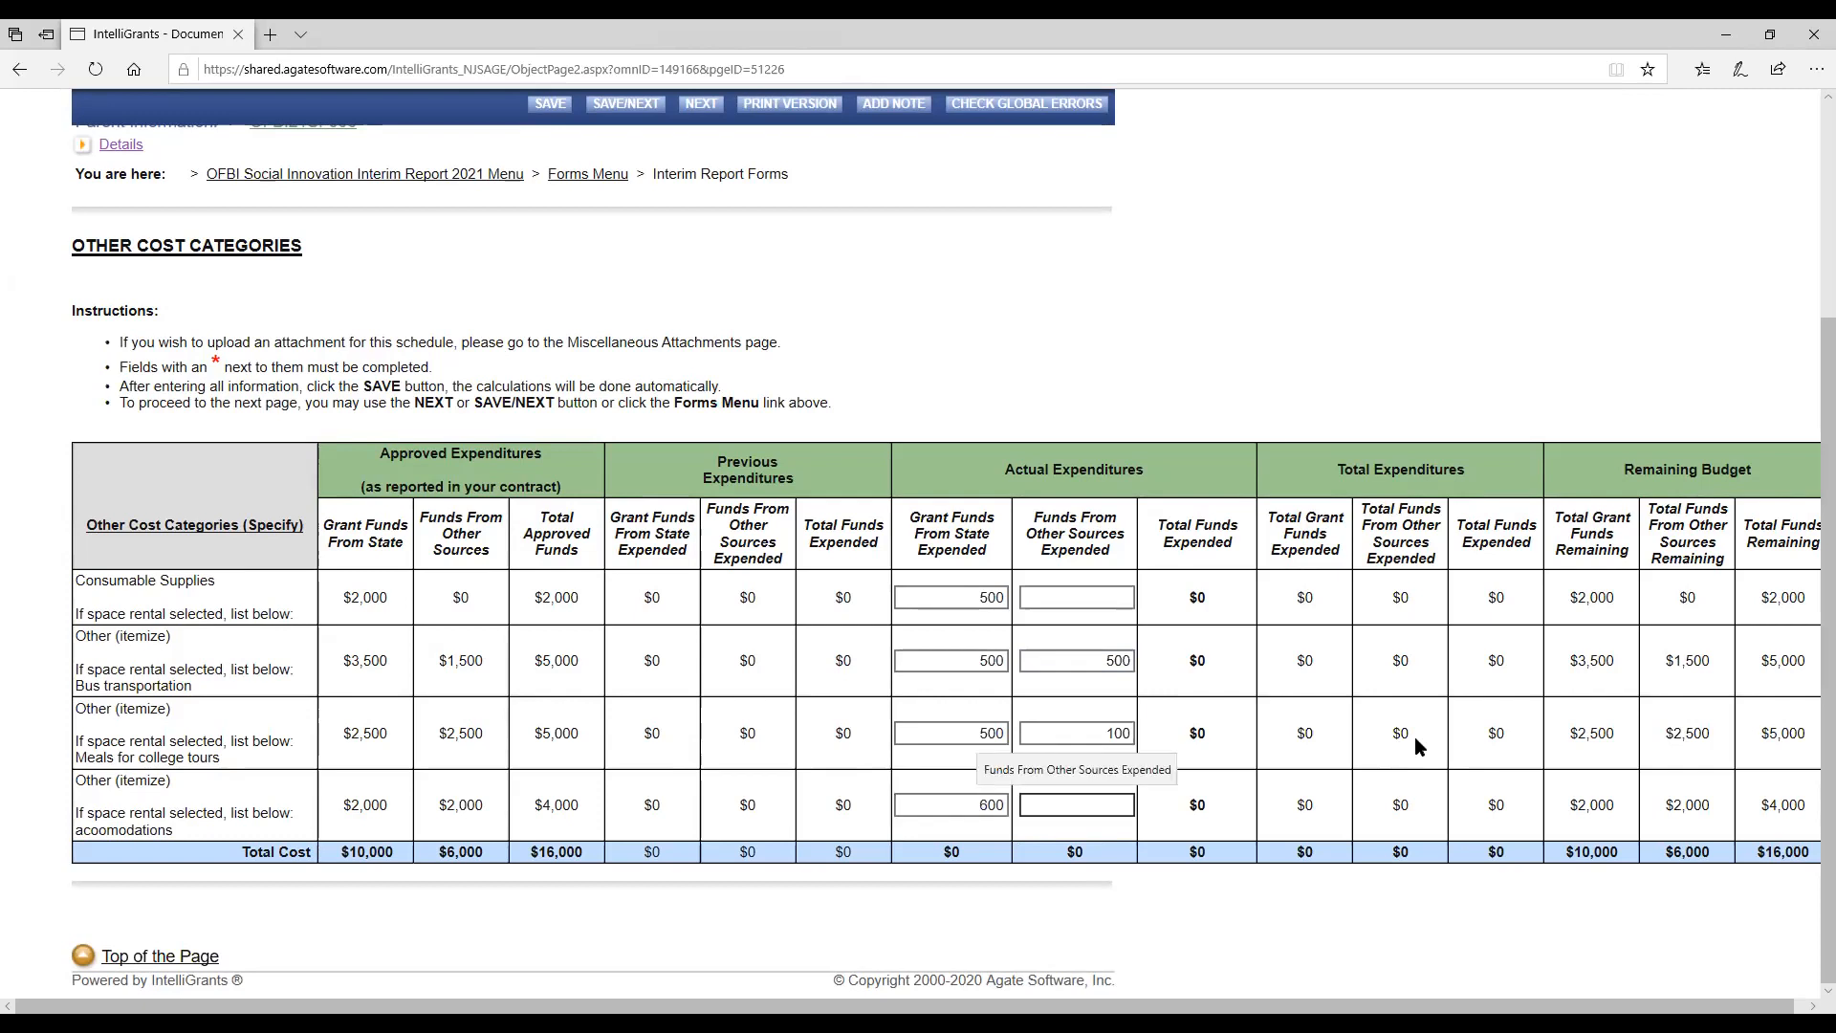
{"action": "type", "text": "600"}
{"action": "key", "text": "Tab"}
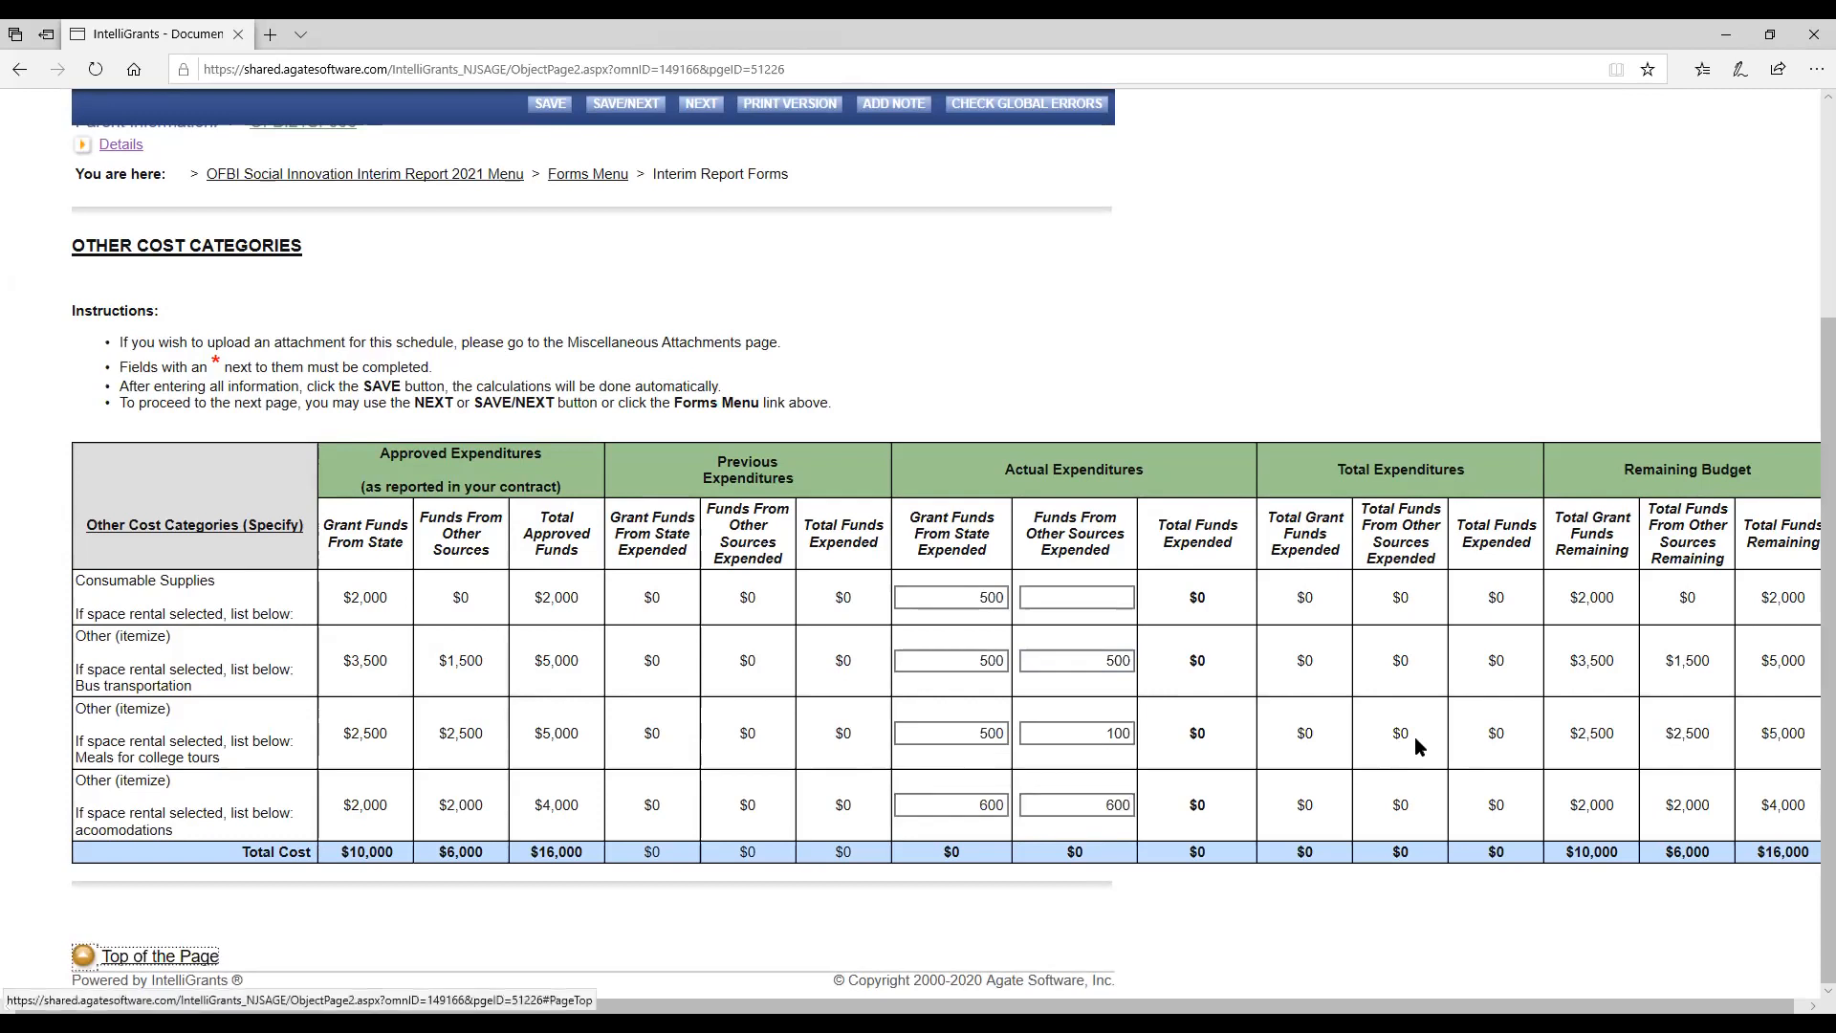
Save the Other Cost Categories page so its expenditure calculations are updated.
{"action": "scroll", "coordinate": [1093, 543], "scroll_direction": "up", "scroll_amount": 3}
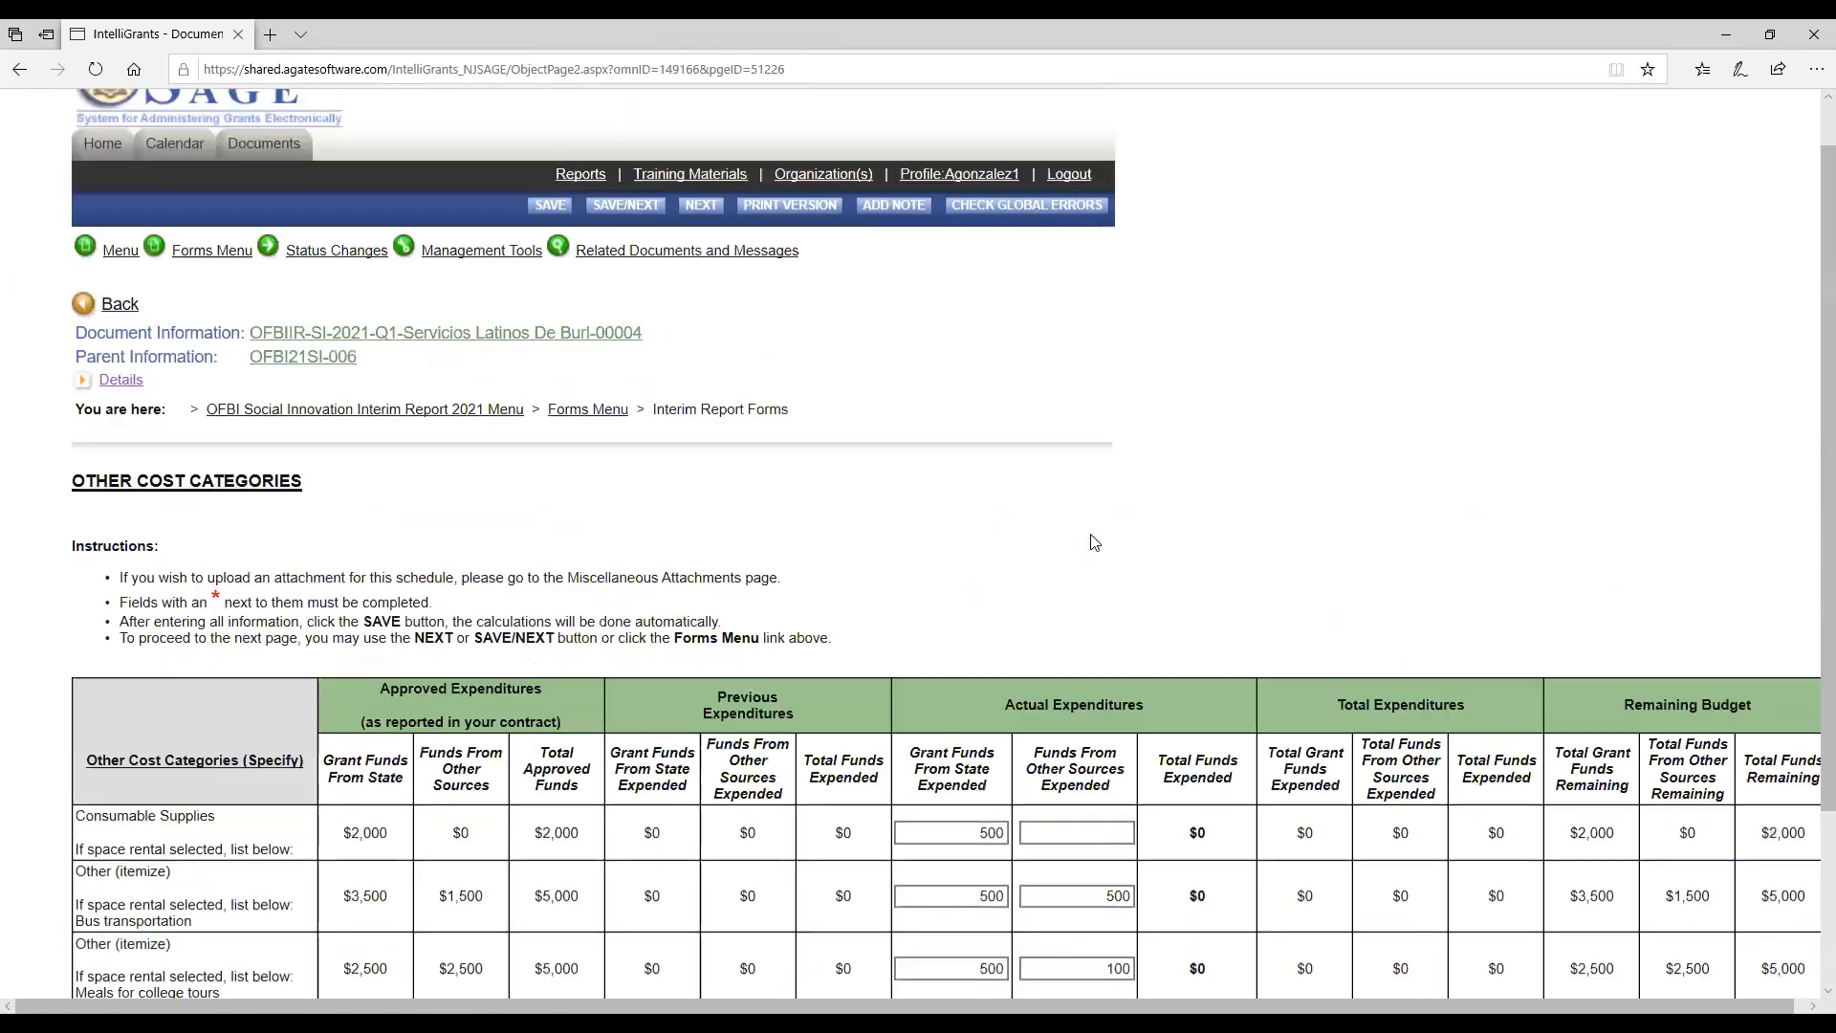
{"action": "scroll", "coordinate": [1095, 542], "scroll_direction": "up", "scroll_amount": 1}
{"action": "left_click", "coordinate": [544, 261]}
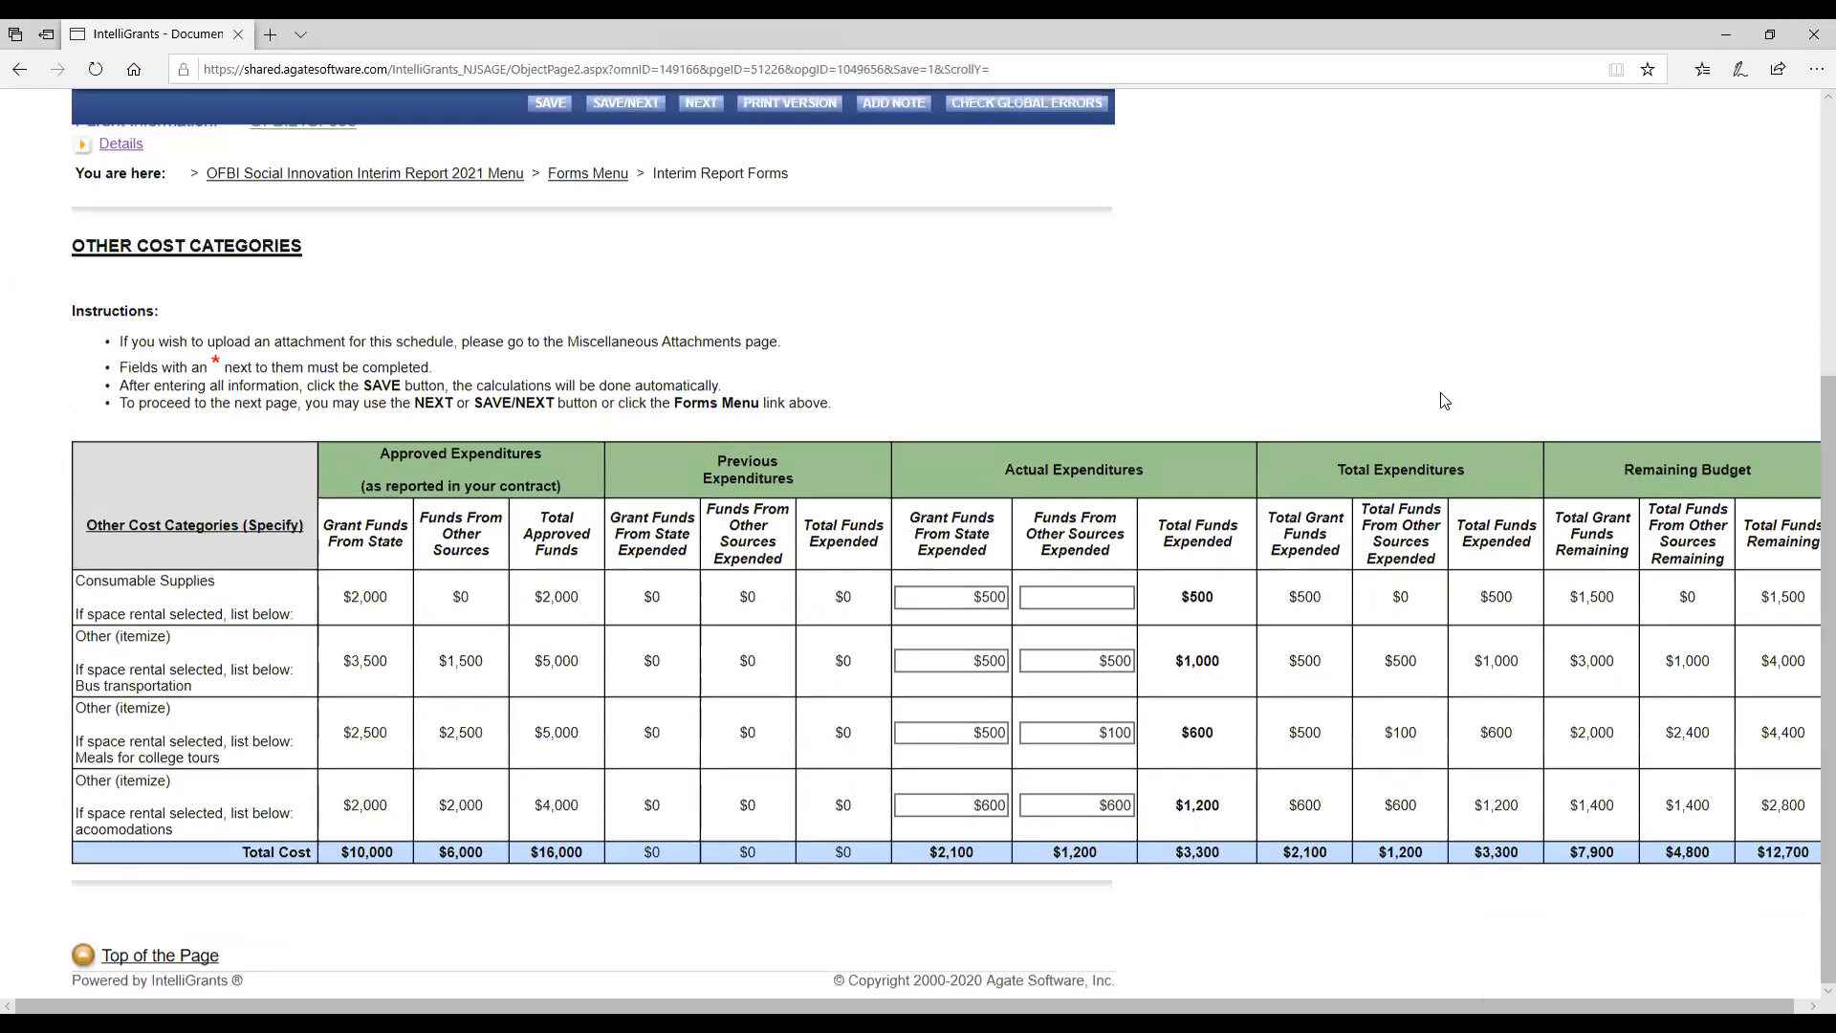
Open the interim report's Fiscal form.
{"action": "scroll", "coordinate": [1439, 397], "scroll_direction": "up", "scroll_amount": 5}
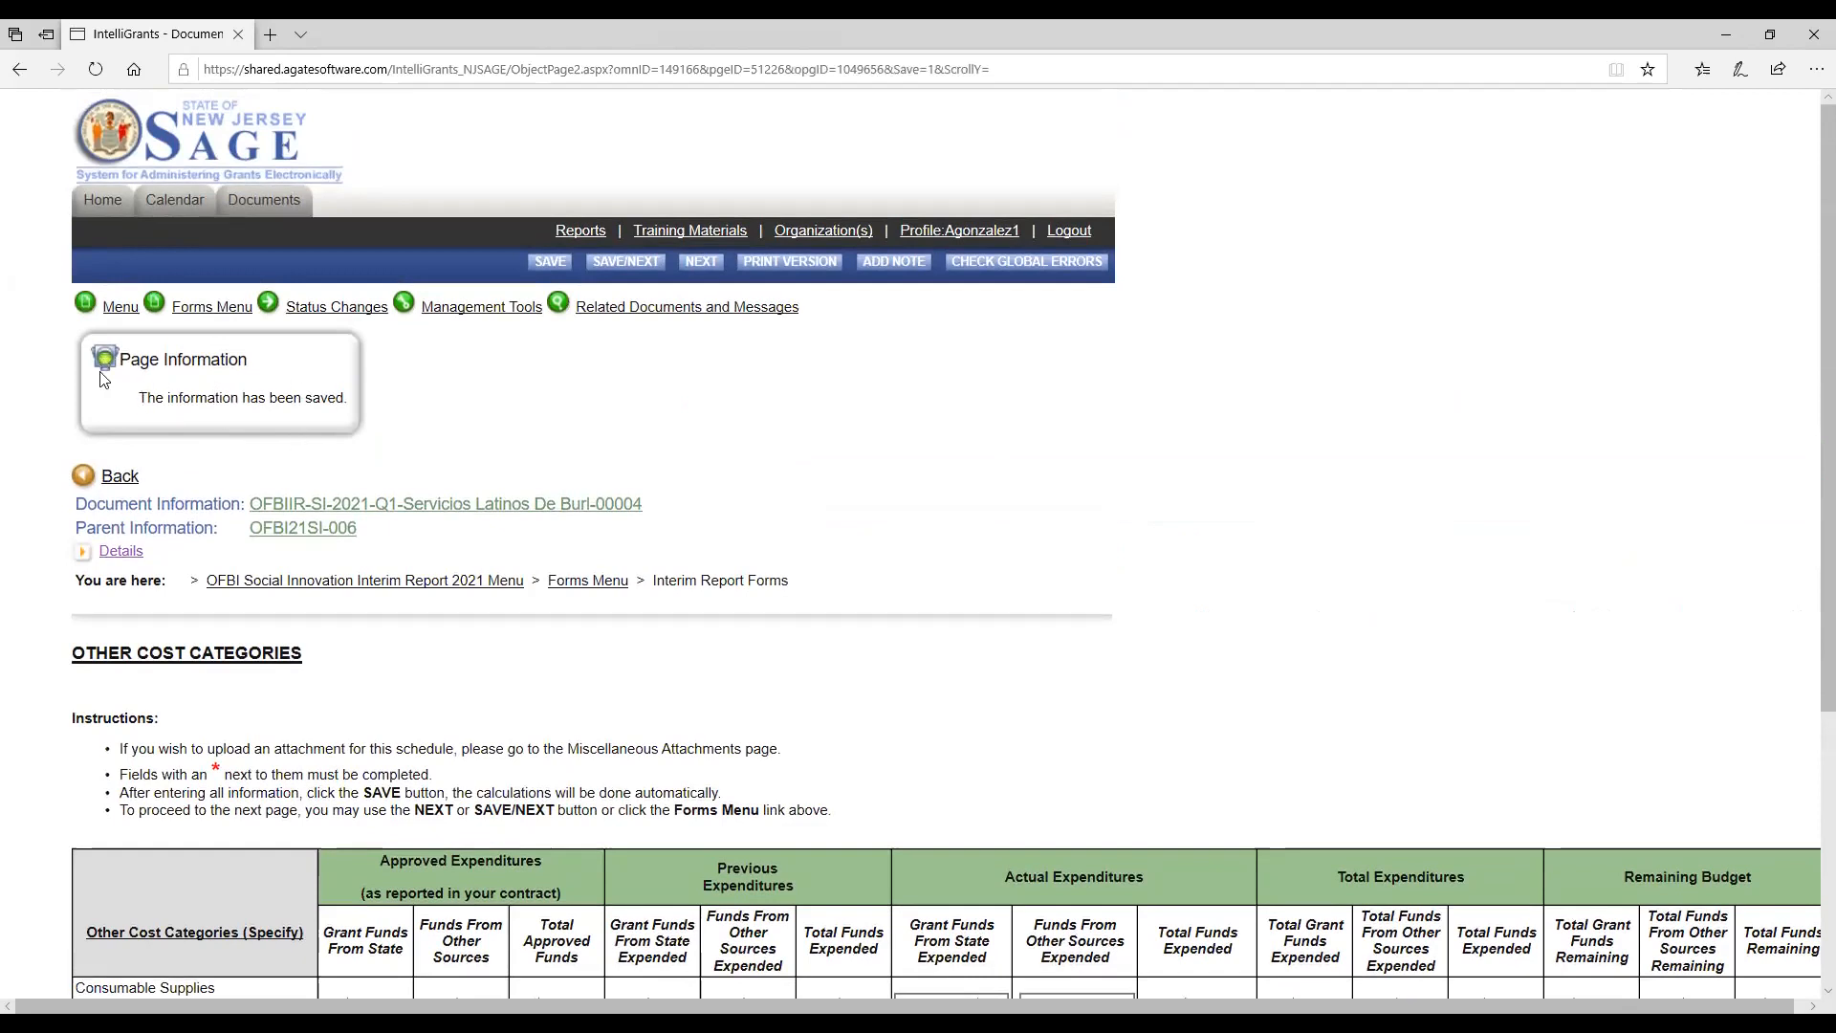
{"action": "left_click", "coordinate": [212, 306]}
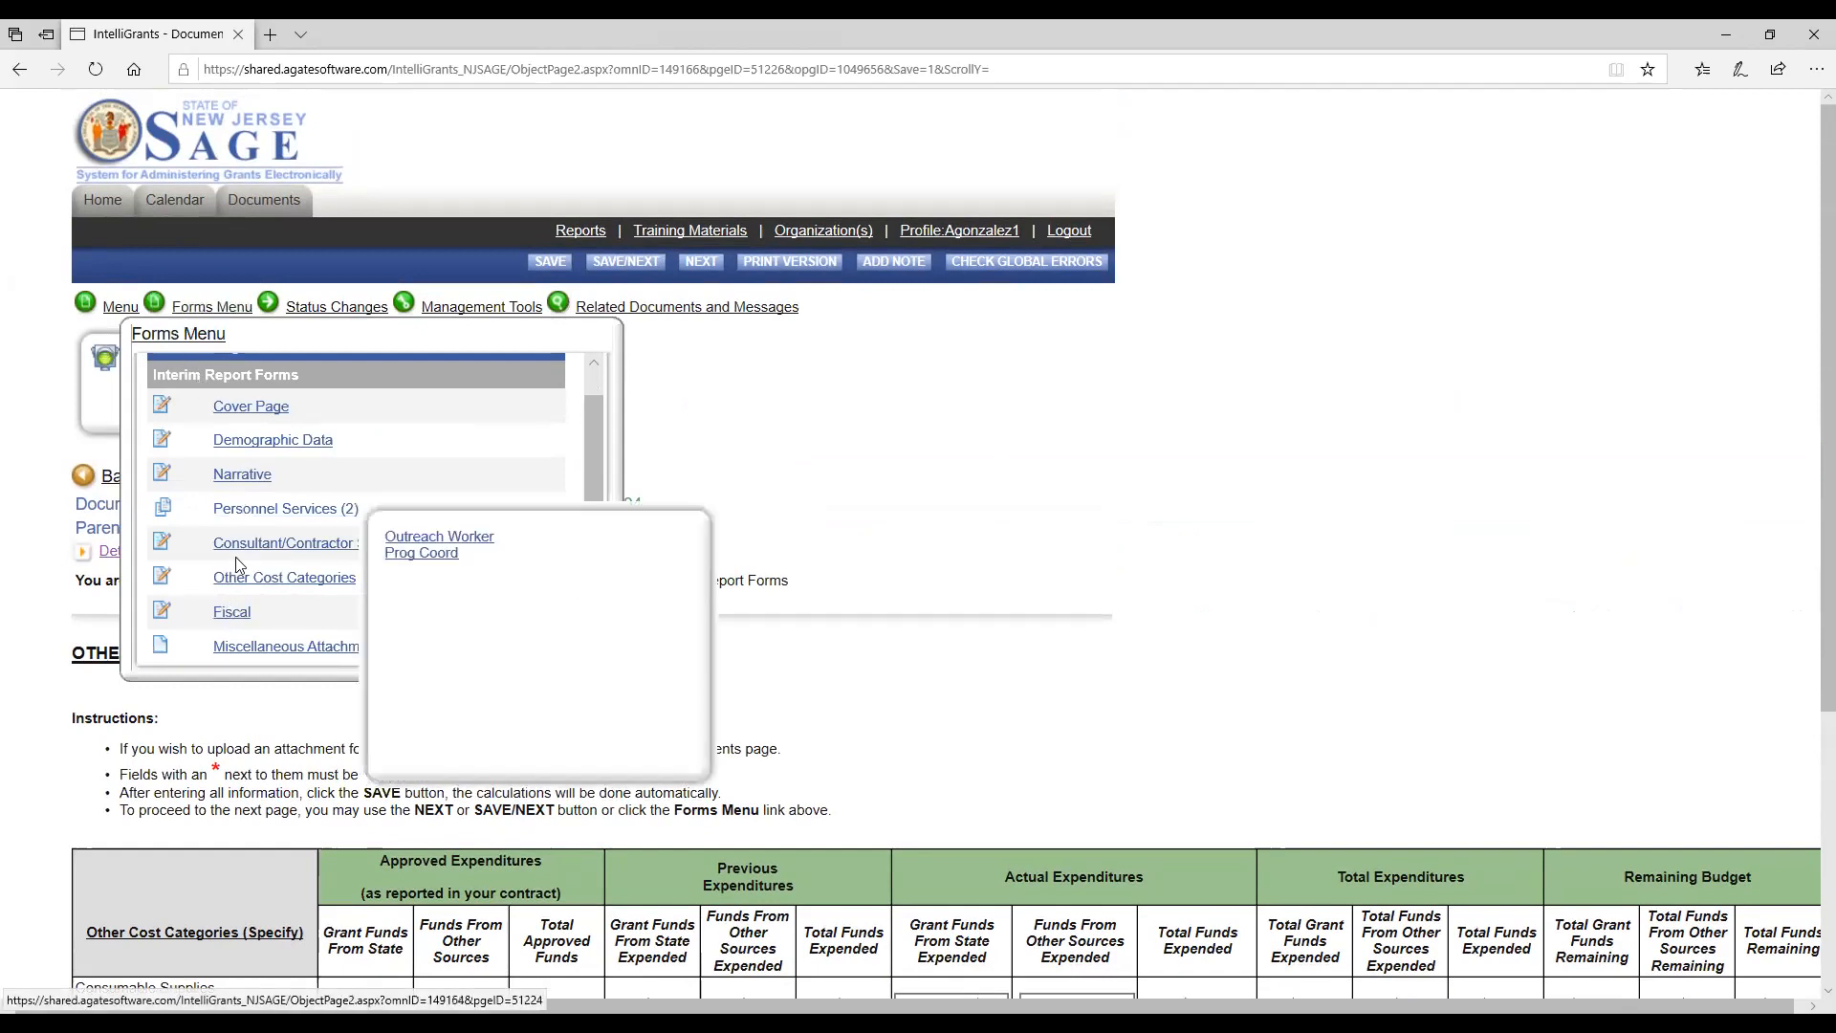
{"action": "left_click", "coordinate": [225, 618]}
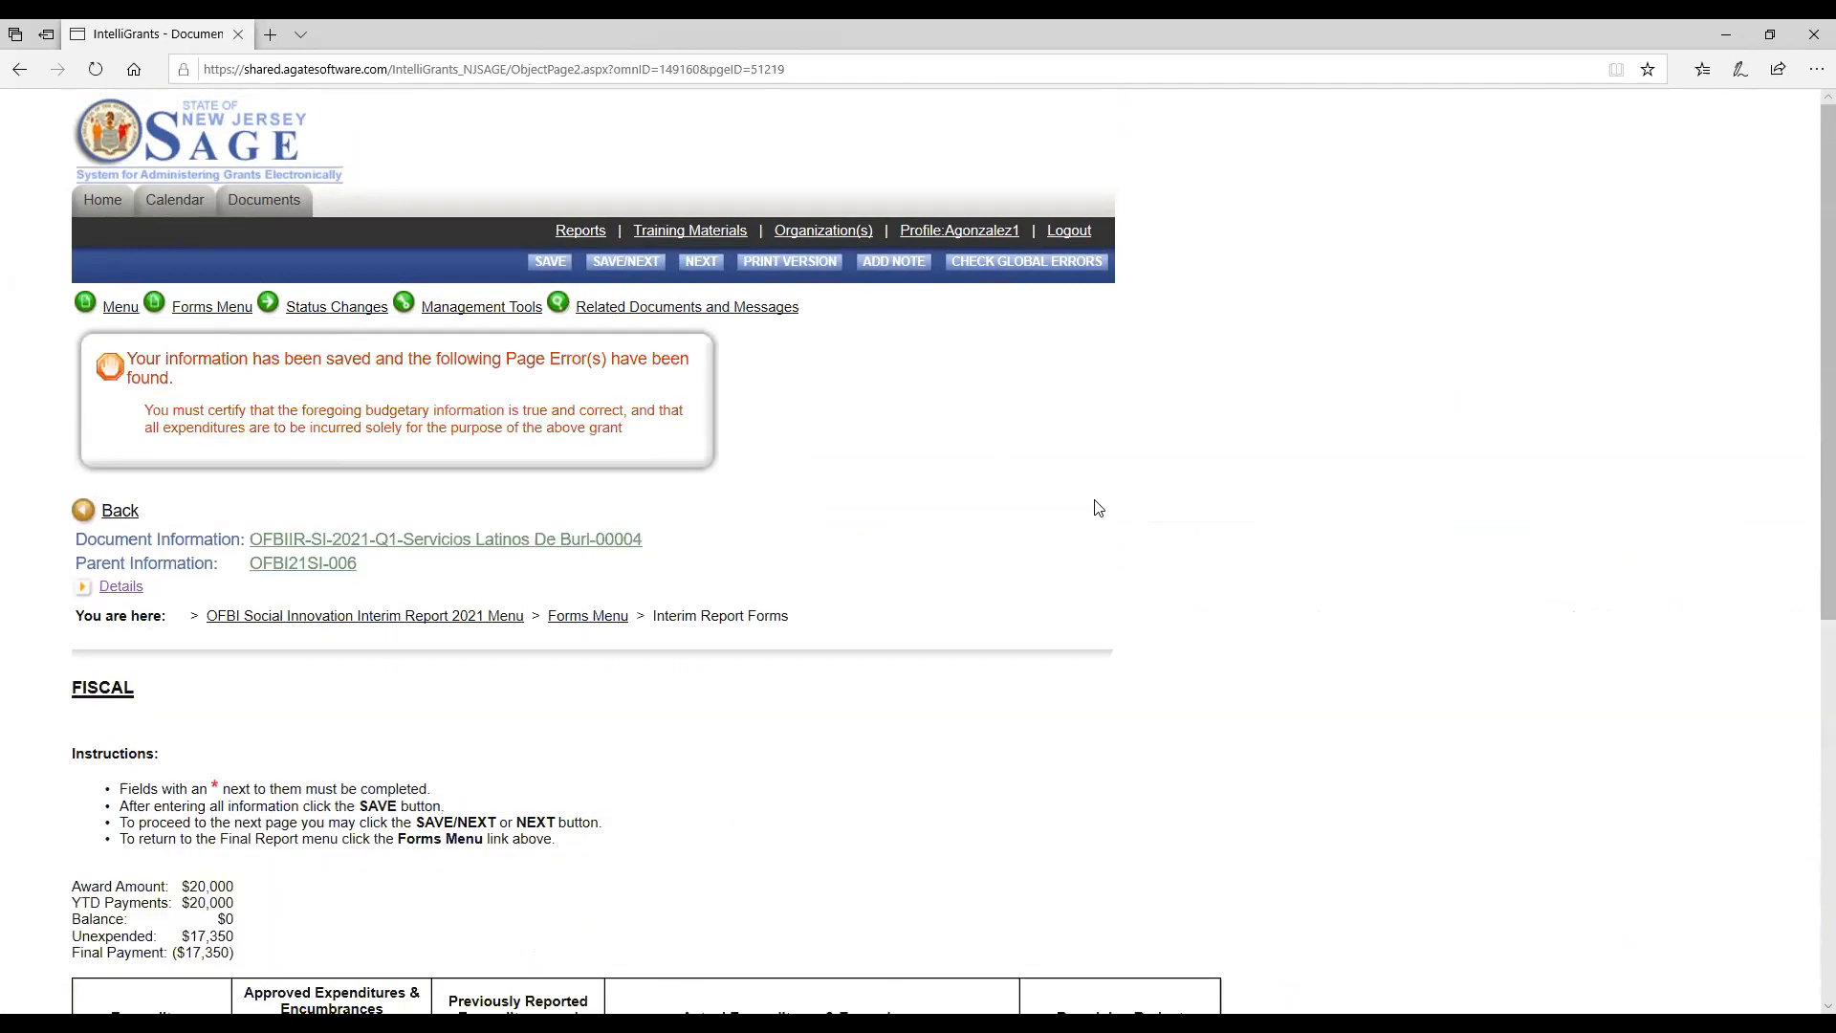
Certify that the Fiscal form's budgetary information is true and correct, leaving the indirect costs blank, and save the page.
{"action": "scroll", "coordinate": [1098, 508], "scroll_direction": "down", "scroll_amount": 4}
{"action": "scroll", "coordinate": [1098, 508], "scroll_direction": "up", "scroll_amount": 4}
{"action": "scroll", "coordinate": [777, 615], "scroll_direction": "down", "scroll_amount": 1}
{"action": "scroll", "coordinate": [777, 615], "scroll_direction": "down", "scroll_amount": 6}
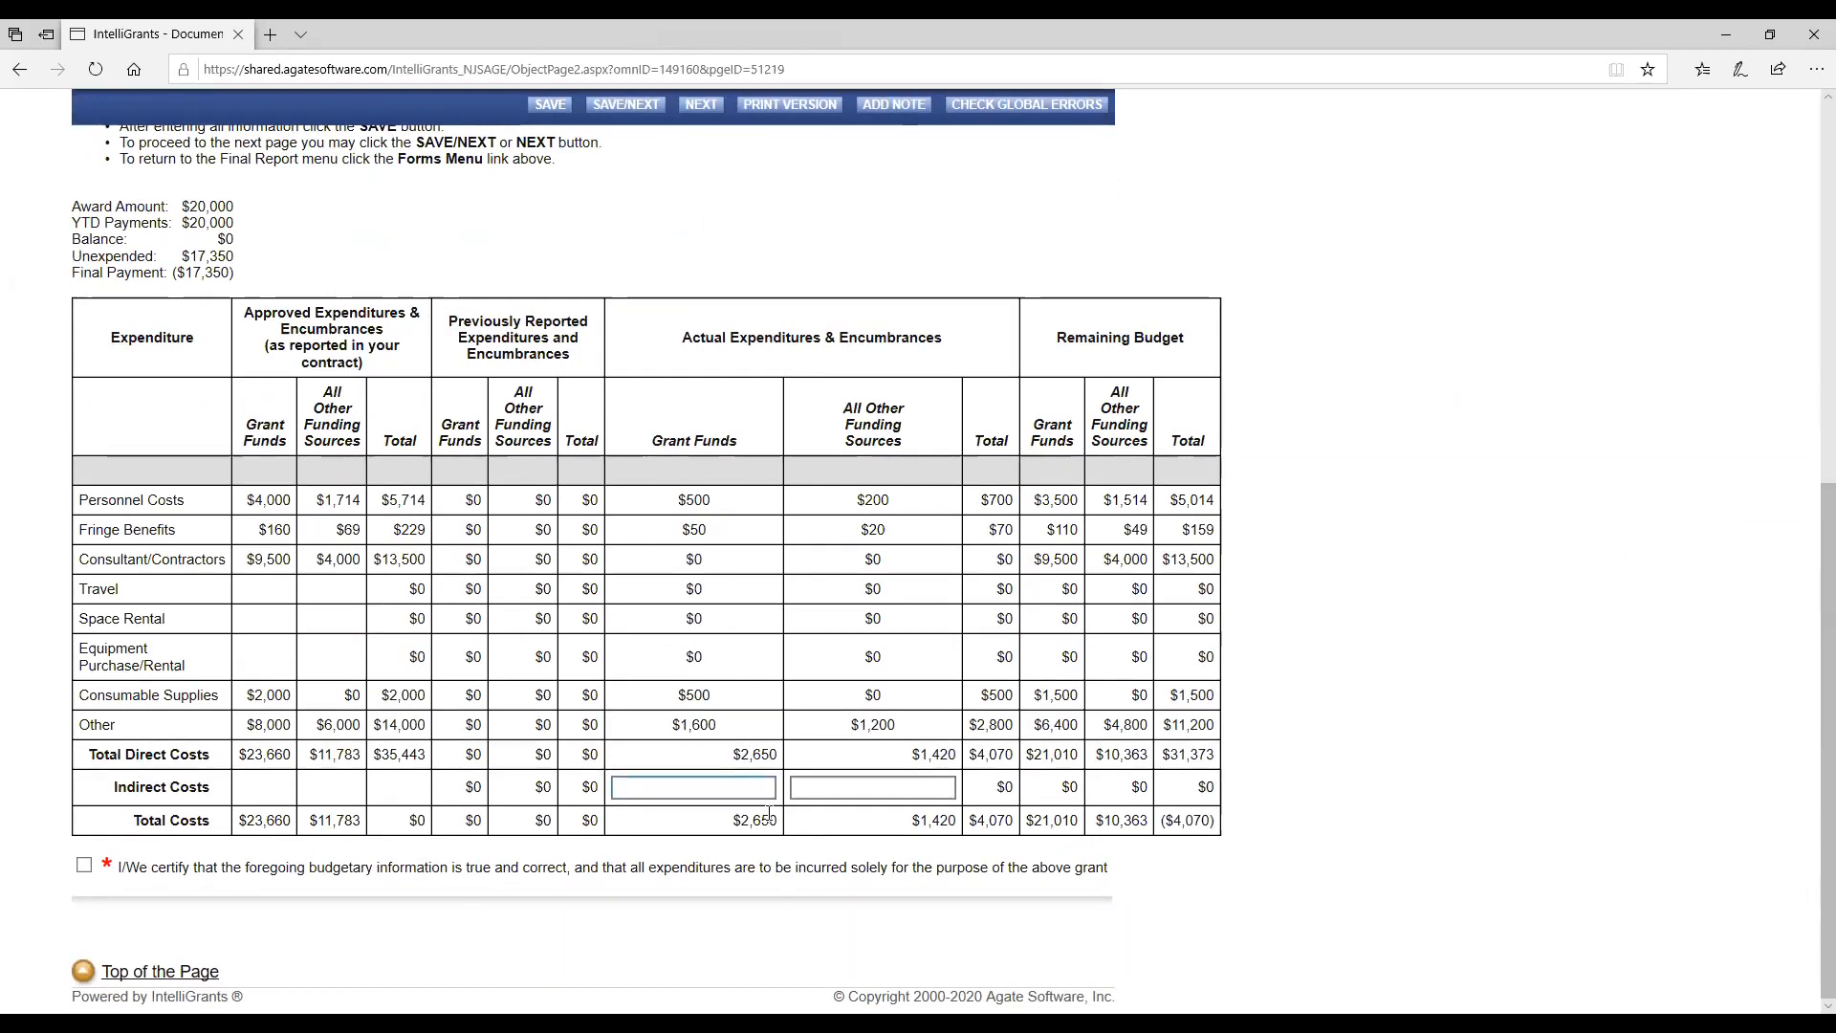
{"action": "left_click", "coordinate": [85, 866]}
{"action": "scroll", "coordinate": [597, 228], "scroll_direction": "up", "scroll_amount": 4}
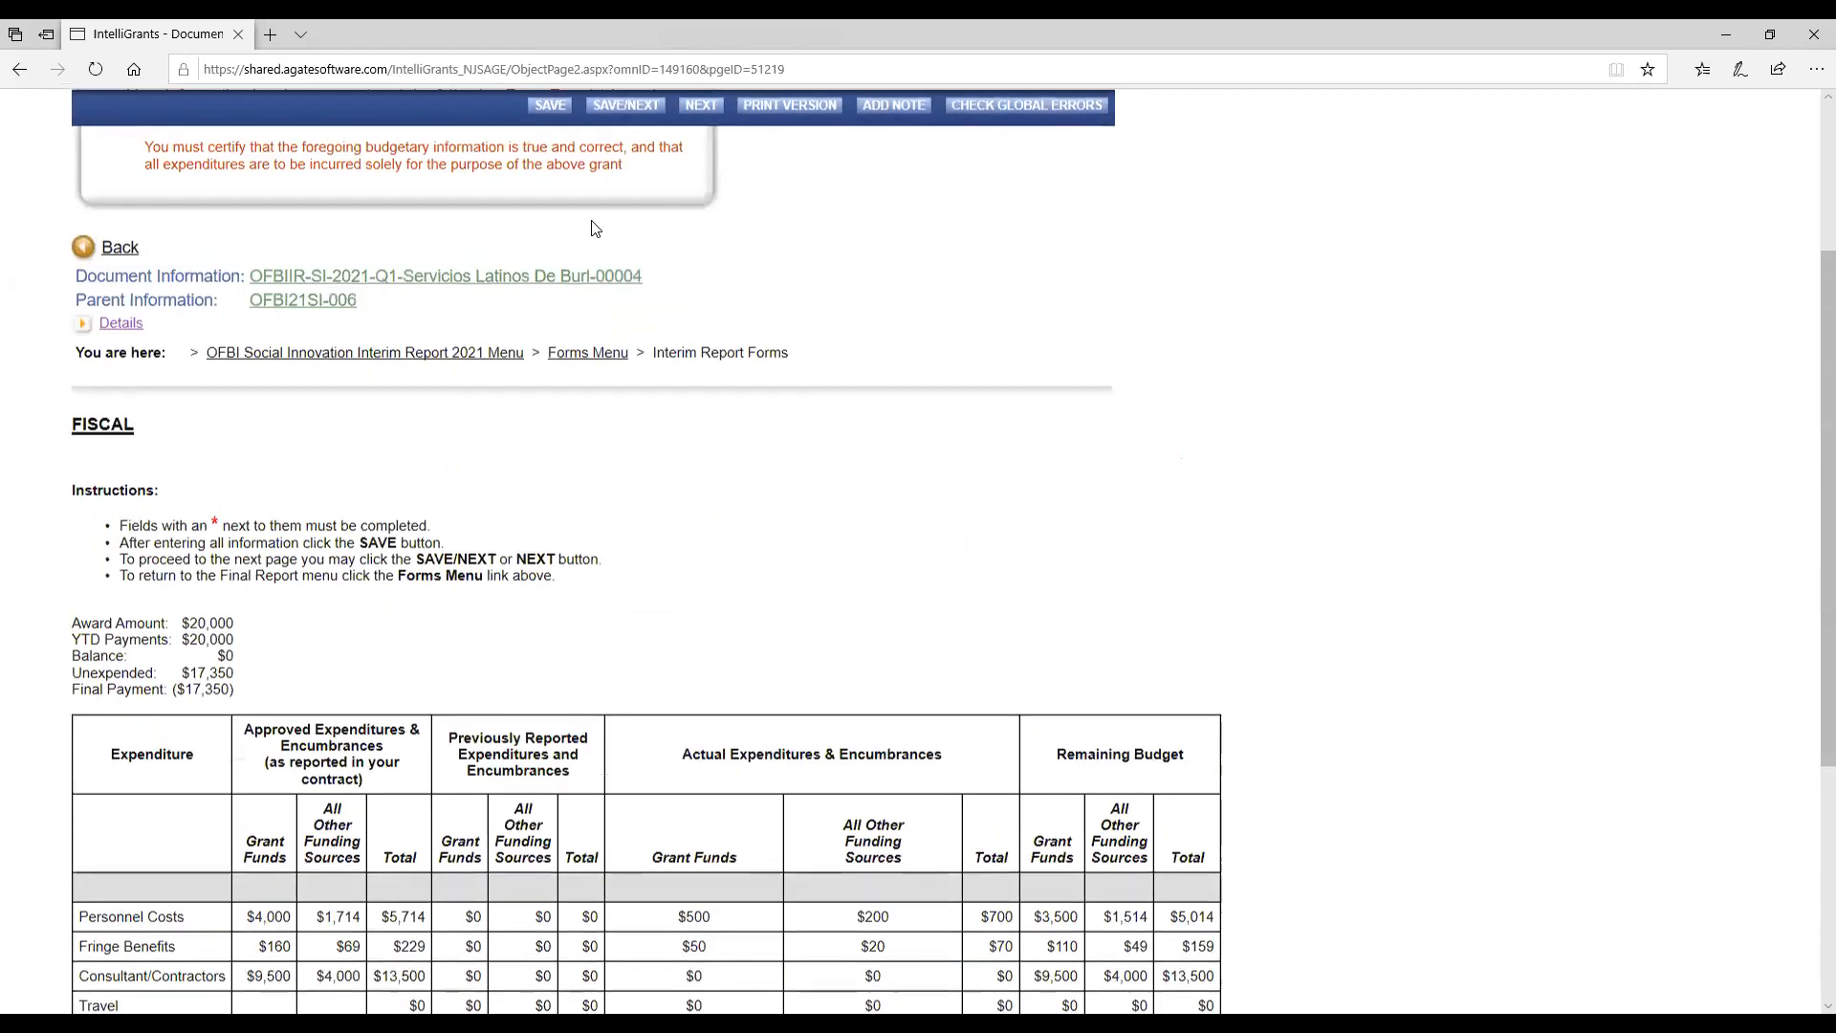
{"action": "left_click", "coordinate": [547, 106]}
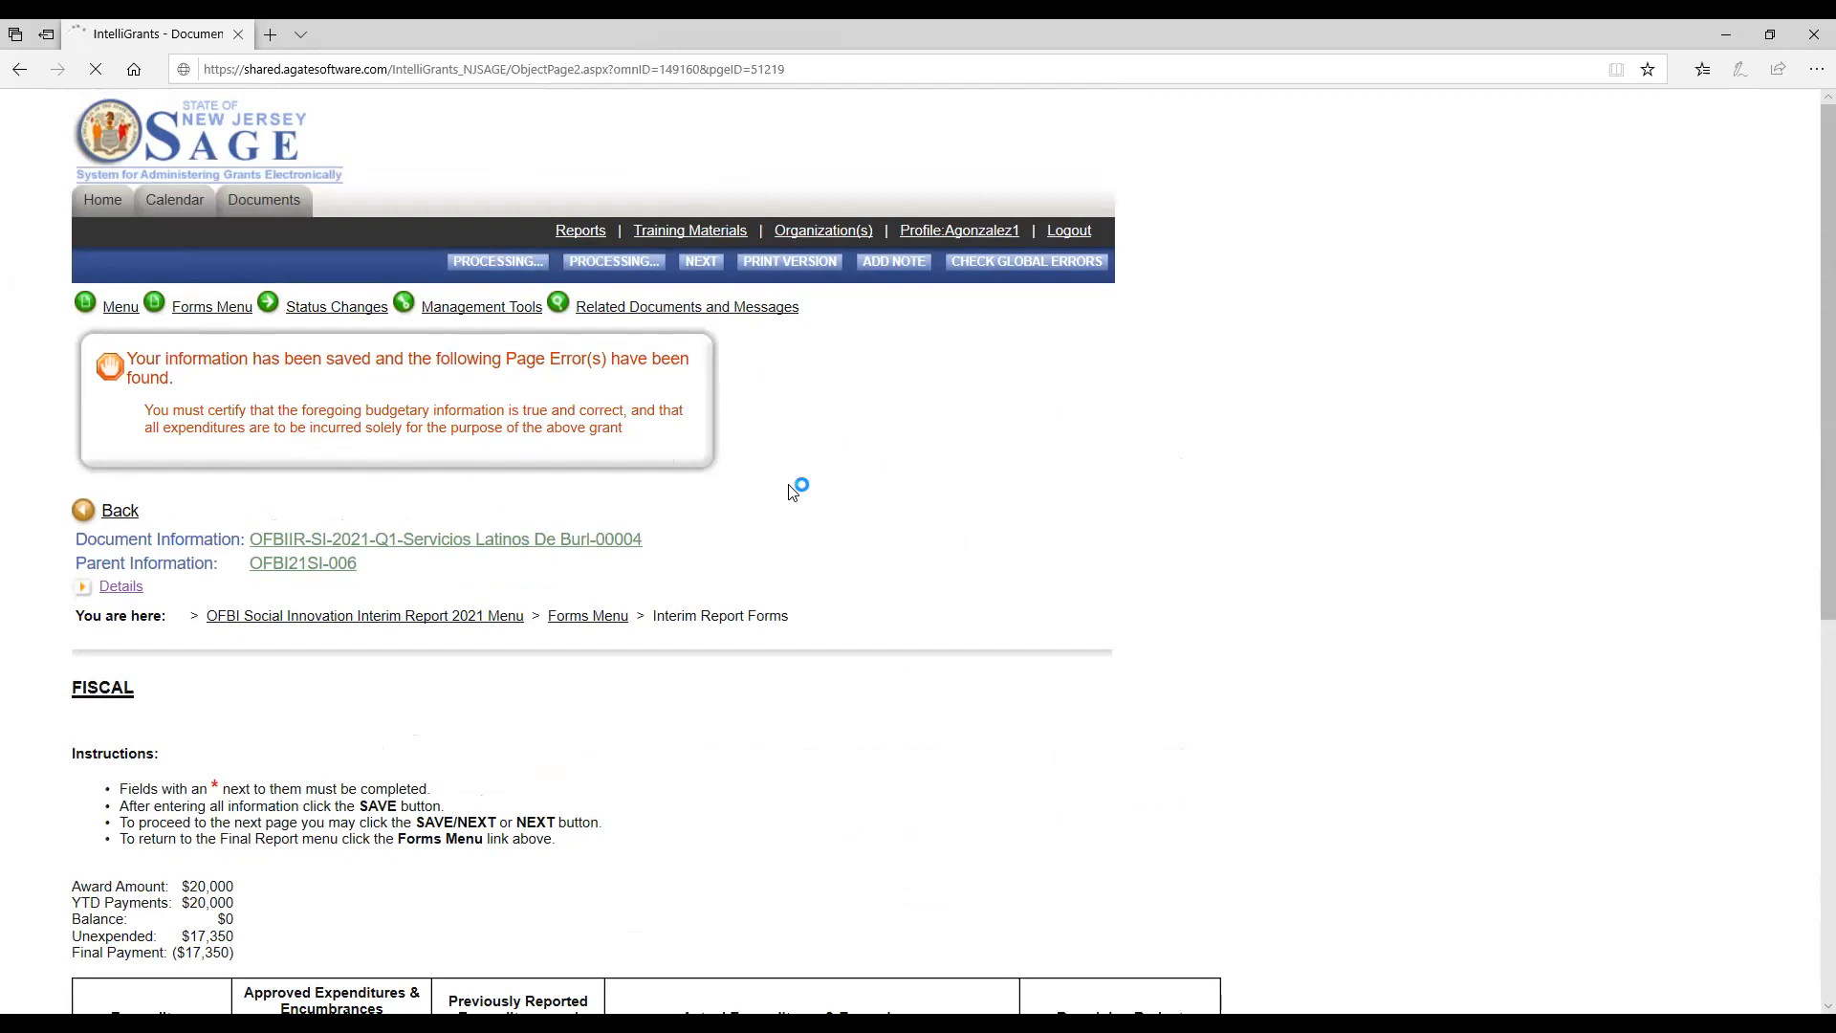
{"action": "scroll", "coordinate": [790, 491], "scroll_direction": "down", "scroll_amount": 7}
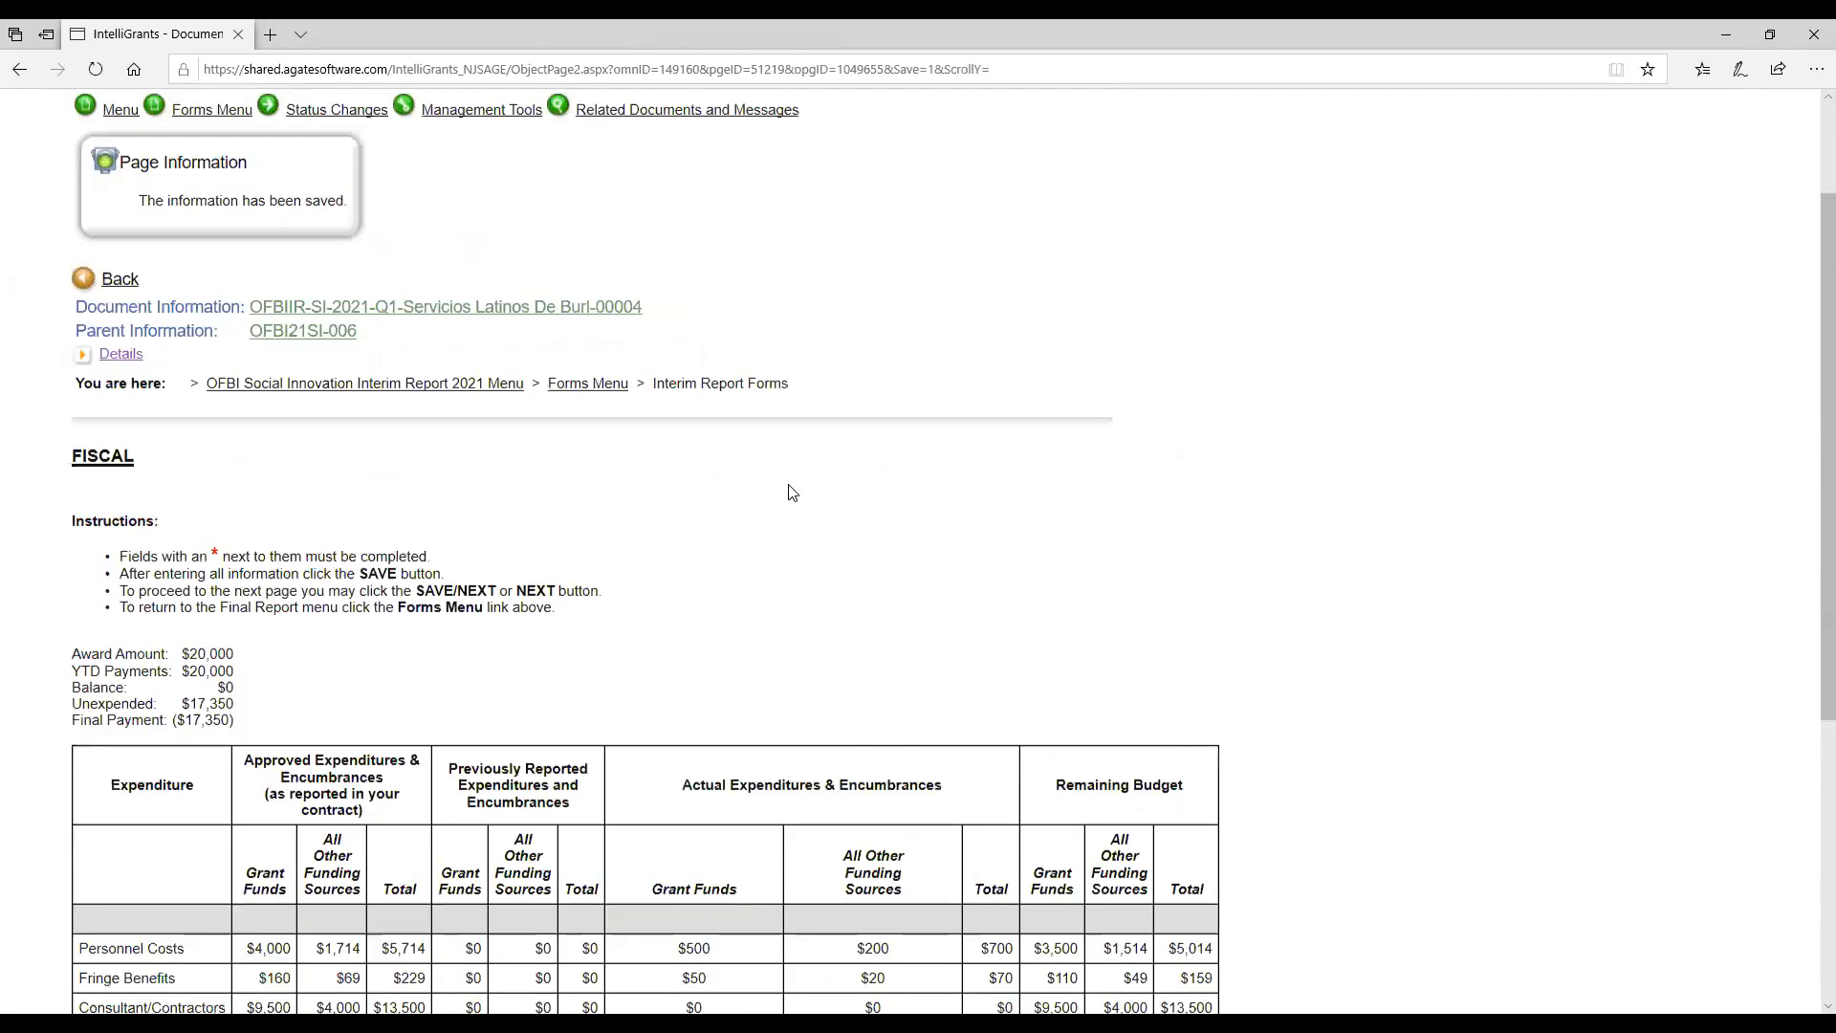
Open the Miscellaneous Attachments form and review its upload instructions and description fields.
{"action": "scroll", "coordinate": [790, 492], "scroll_direction": "up", "scroll_amount": 7}
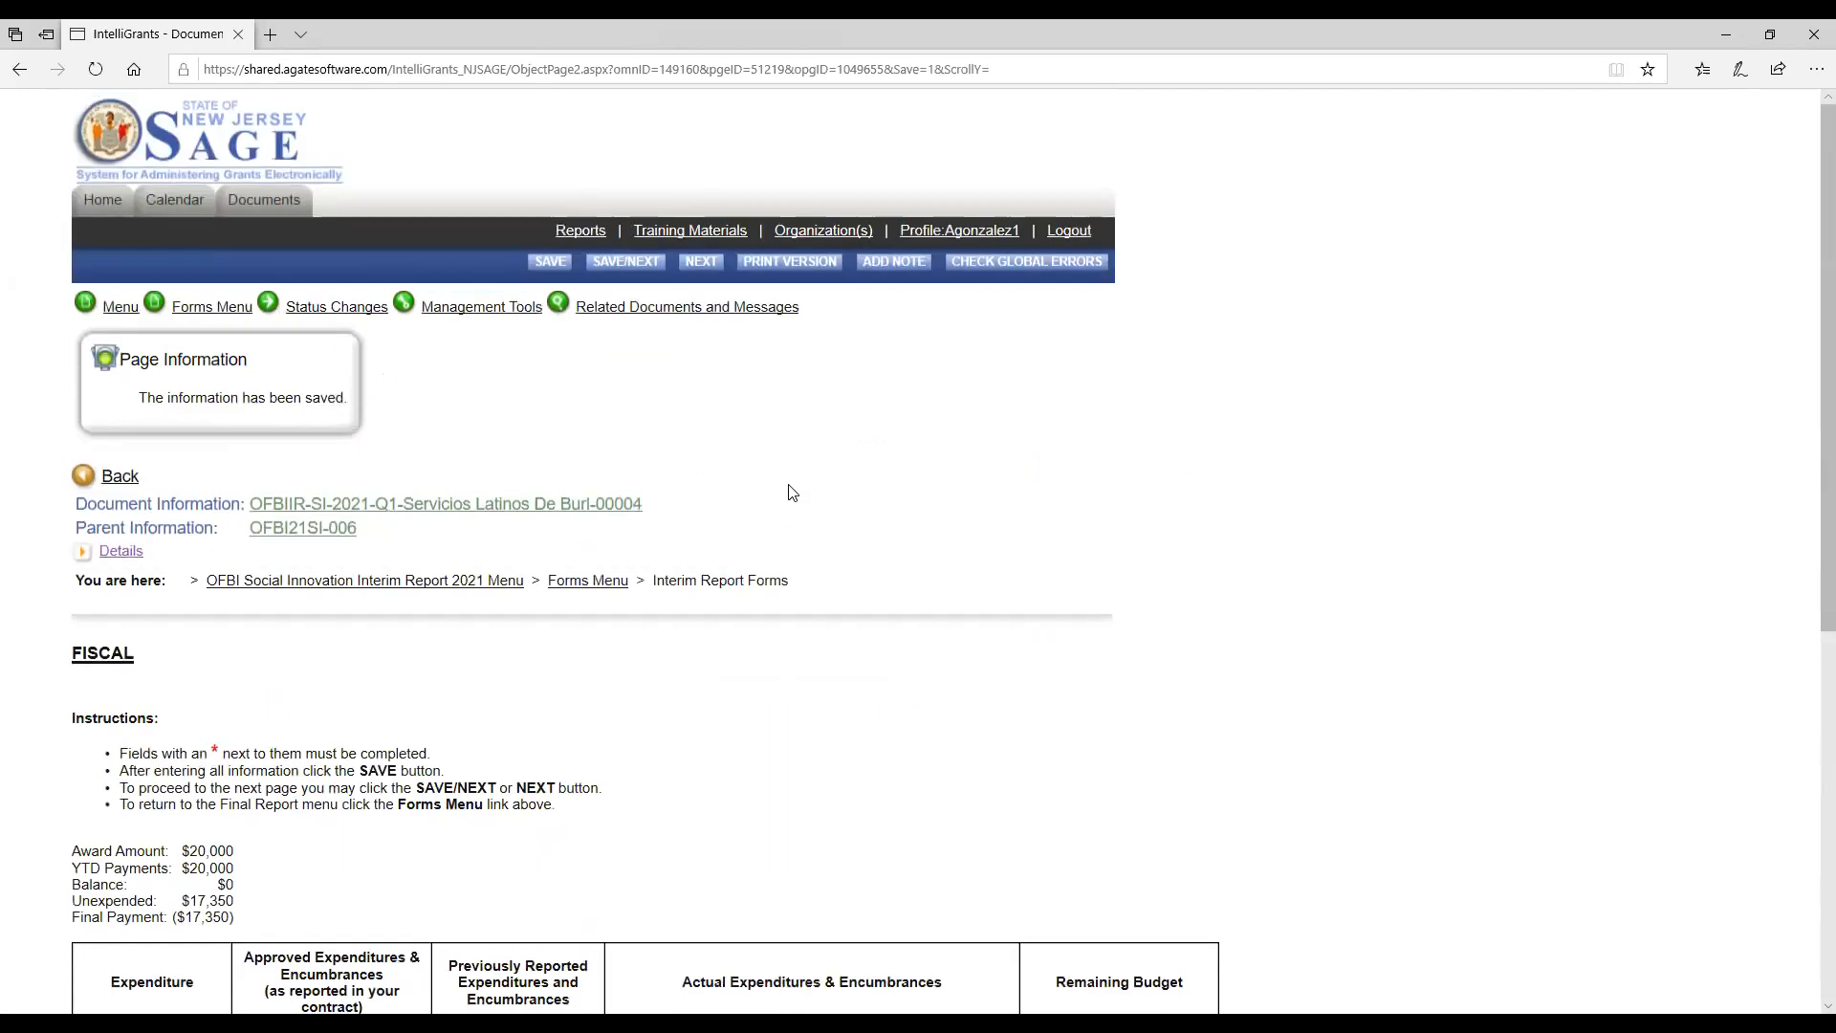
{"action": "mouse_move", "coordinate": [212, 316]}
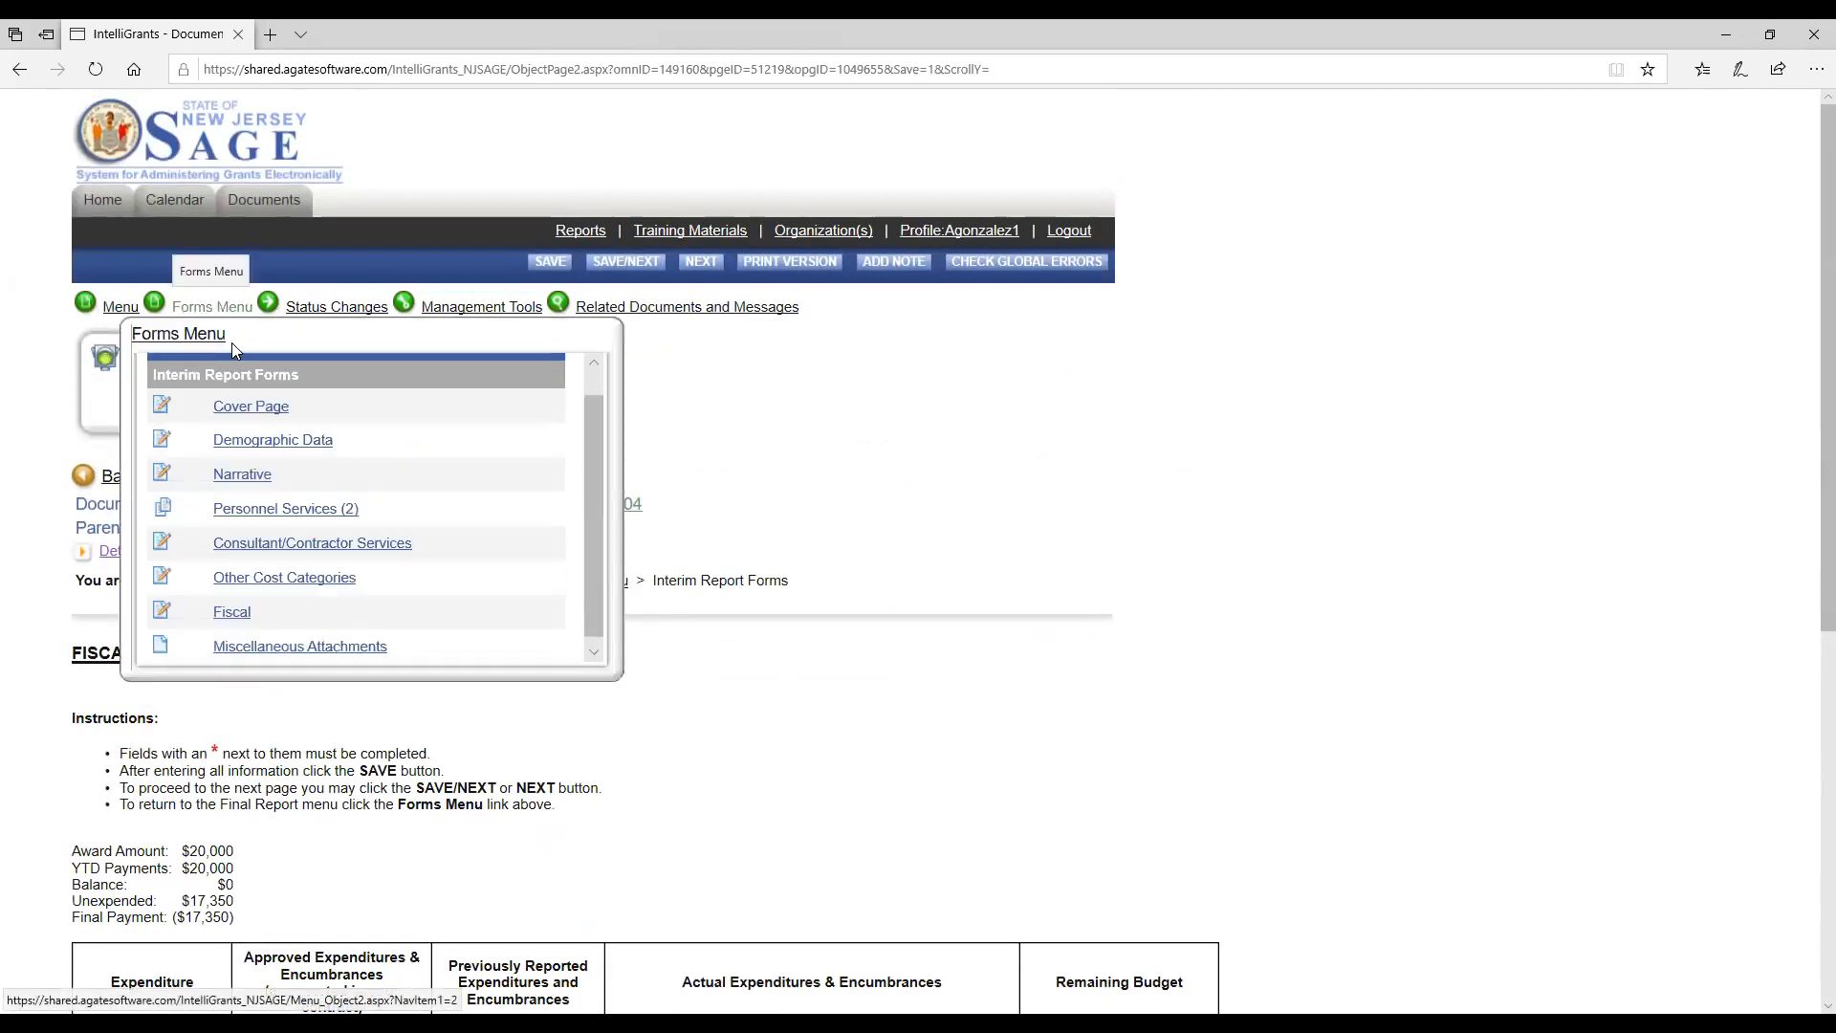
{"action": "left_click", "coordinate": [308, 653]}
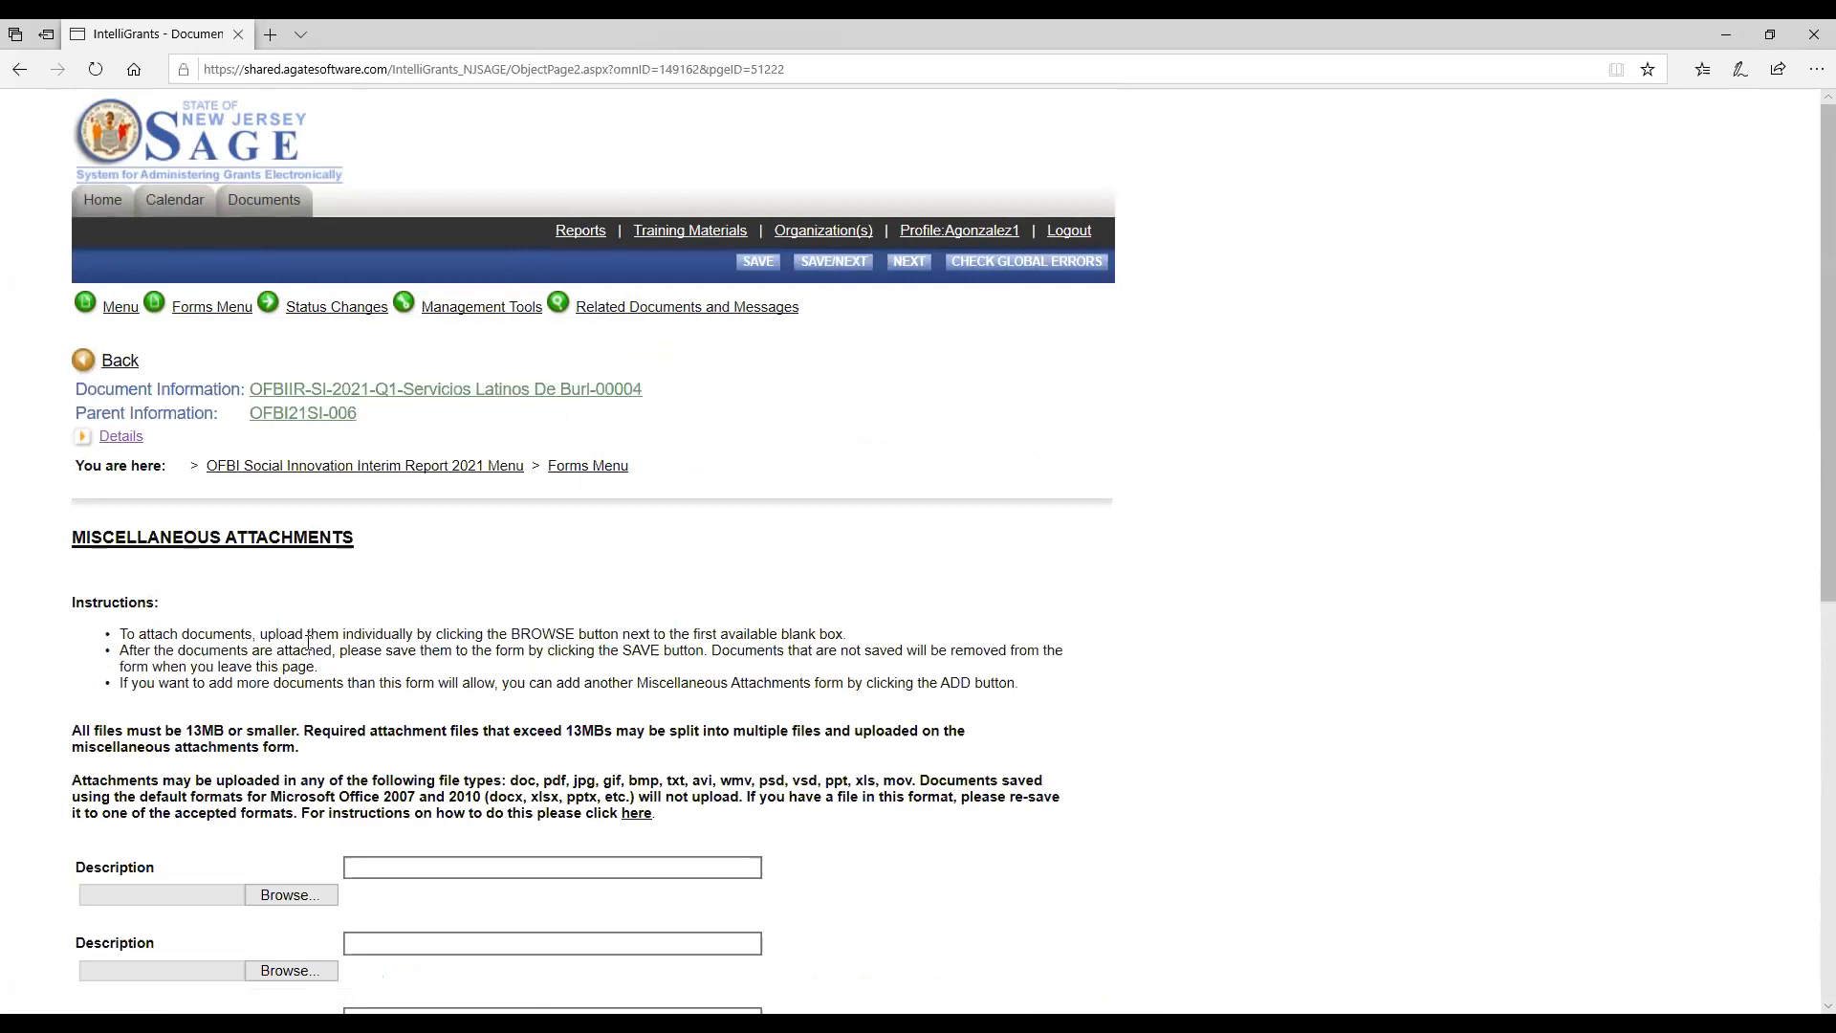
{"action": "scroll", "coordinate": [308, 639], "scroll_direction": "down", "scroll_amount": 15}
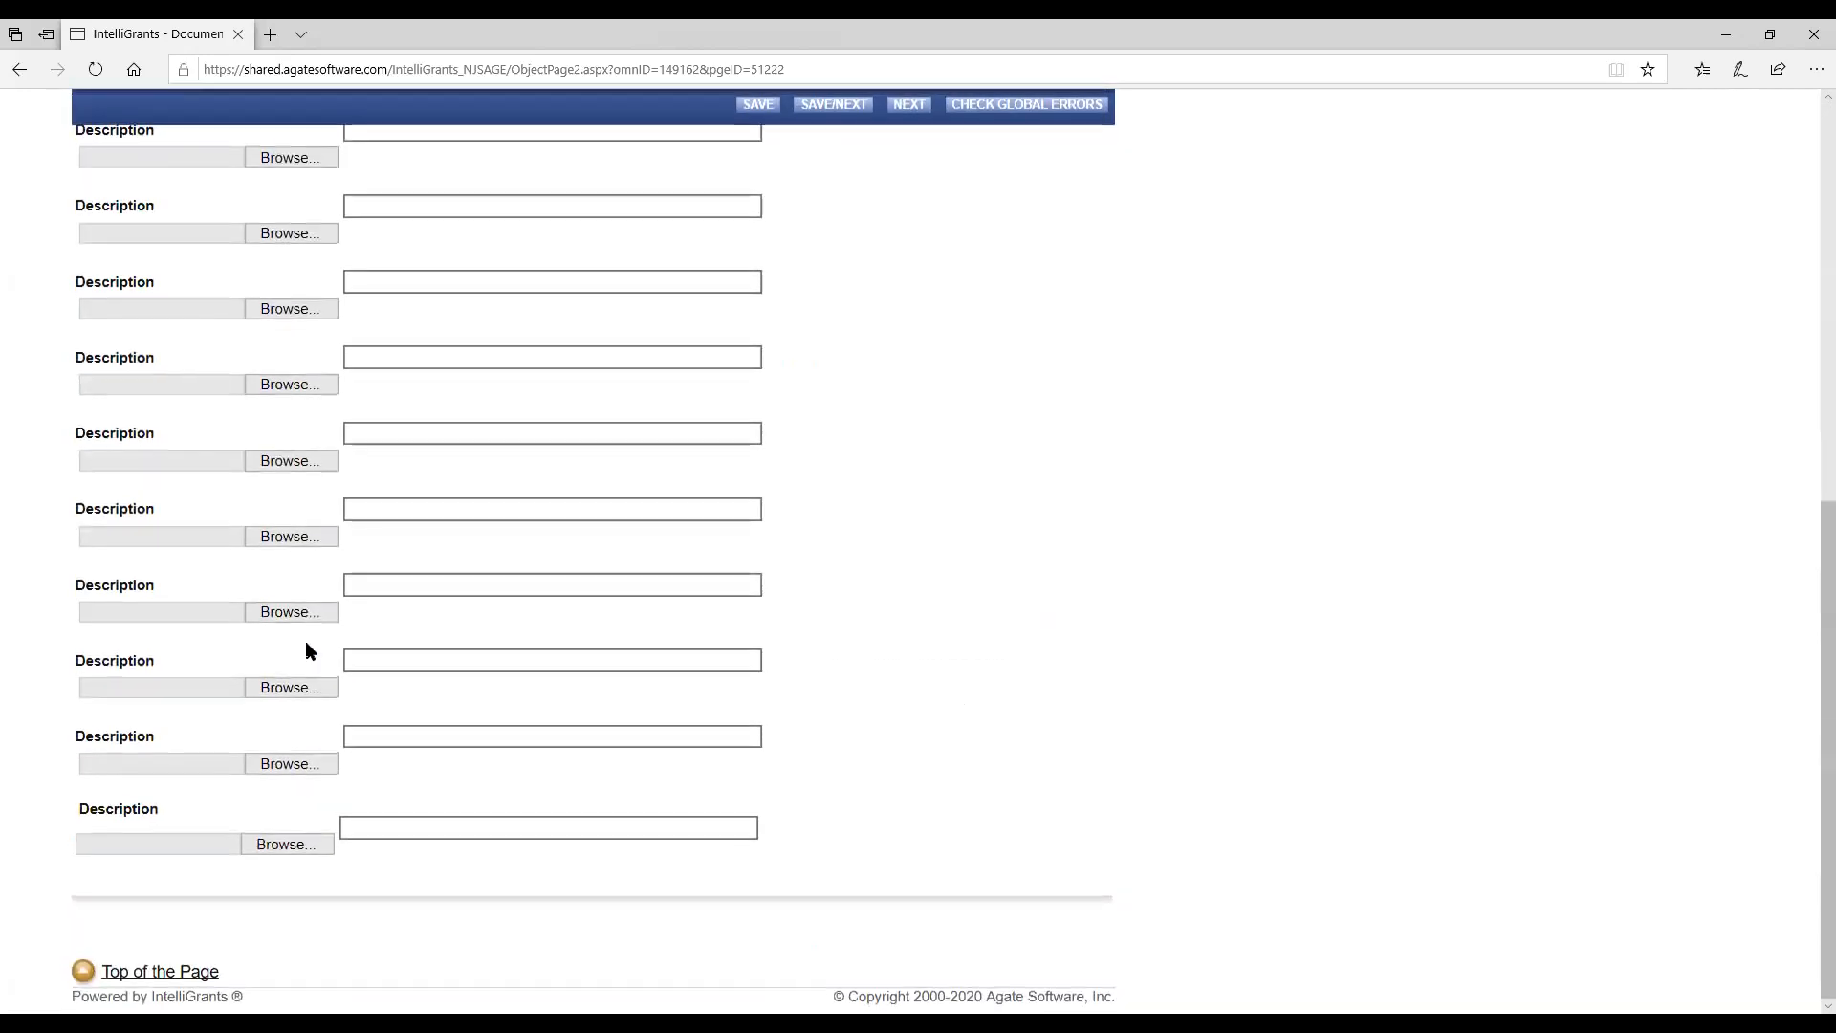
{"action": "scroll", "coordinate": [306, 641], "scroll_direction": "up", "scroll_amount": 14}
{"action": "scroll", "coordinate": [306, 641], "scroll_direction": "down", "scroll_amount": 4}
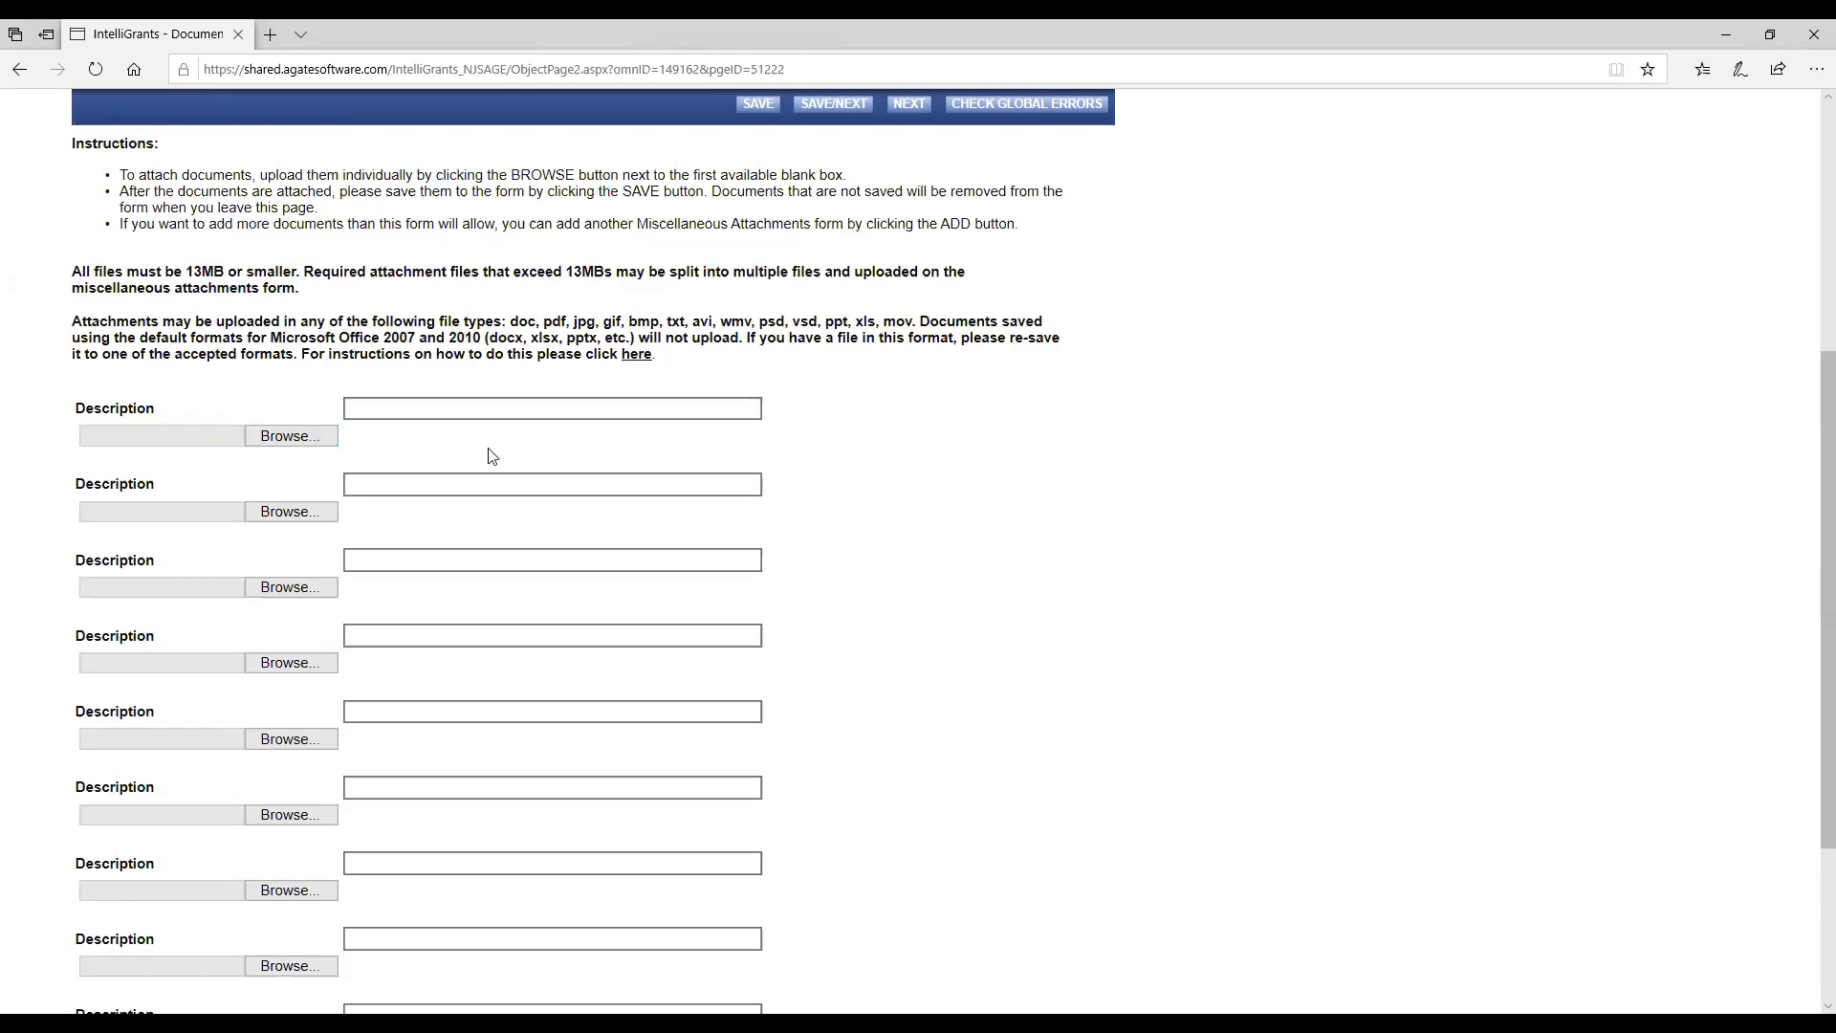
{"action": "scroll", "coordinate": [492, 456], "scroll_direction": "up", "scroll_amount": 5}
Change the report's status to Interim Report Submitted and agree to the submission without adding notes.
{"action": "left_click", "coordinate": [202, 308]}
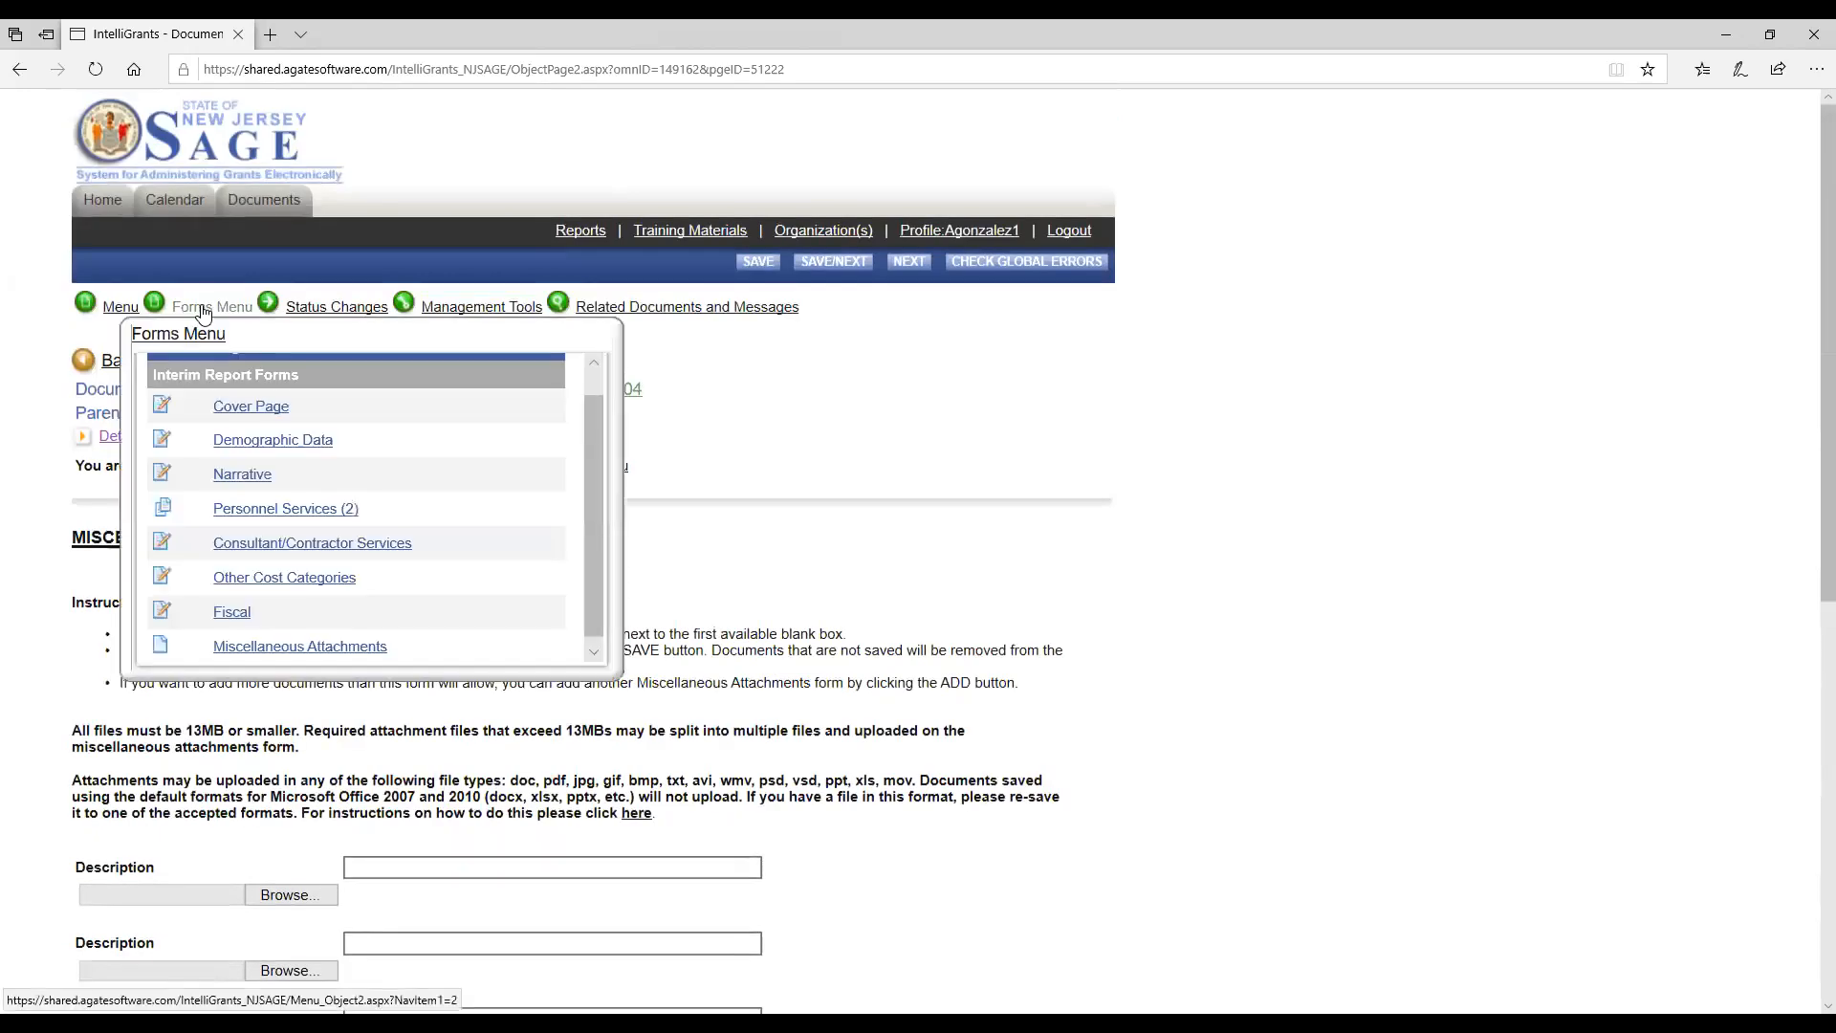
{"action": "left_click", "coordinate": [335, 308]}
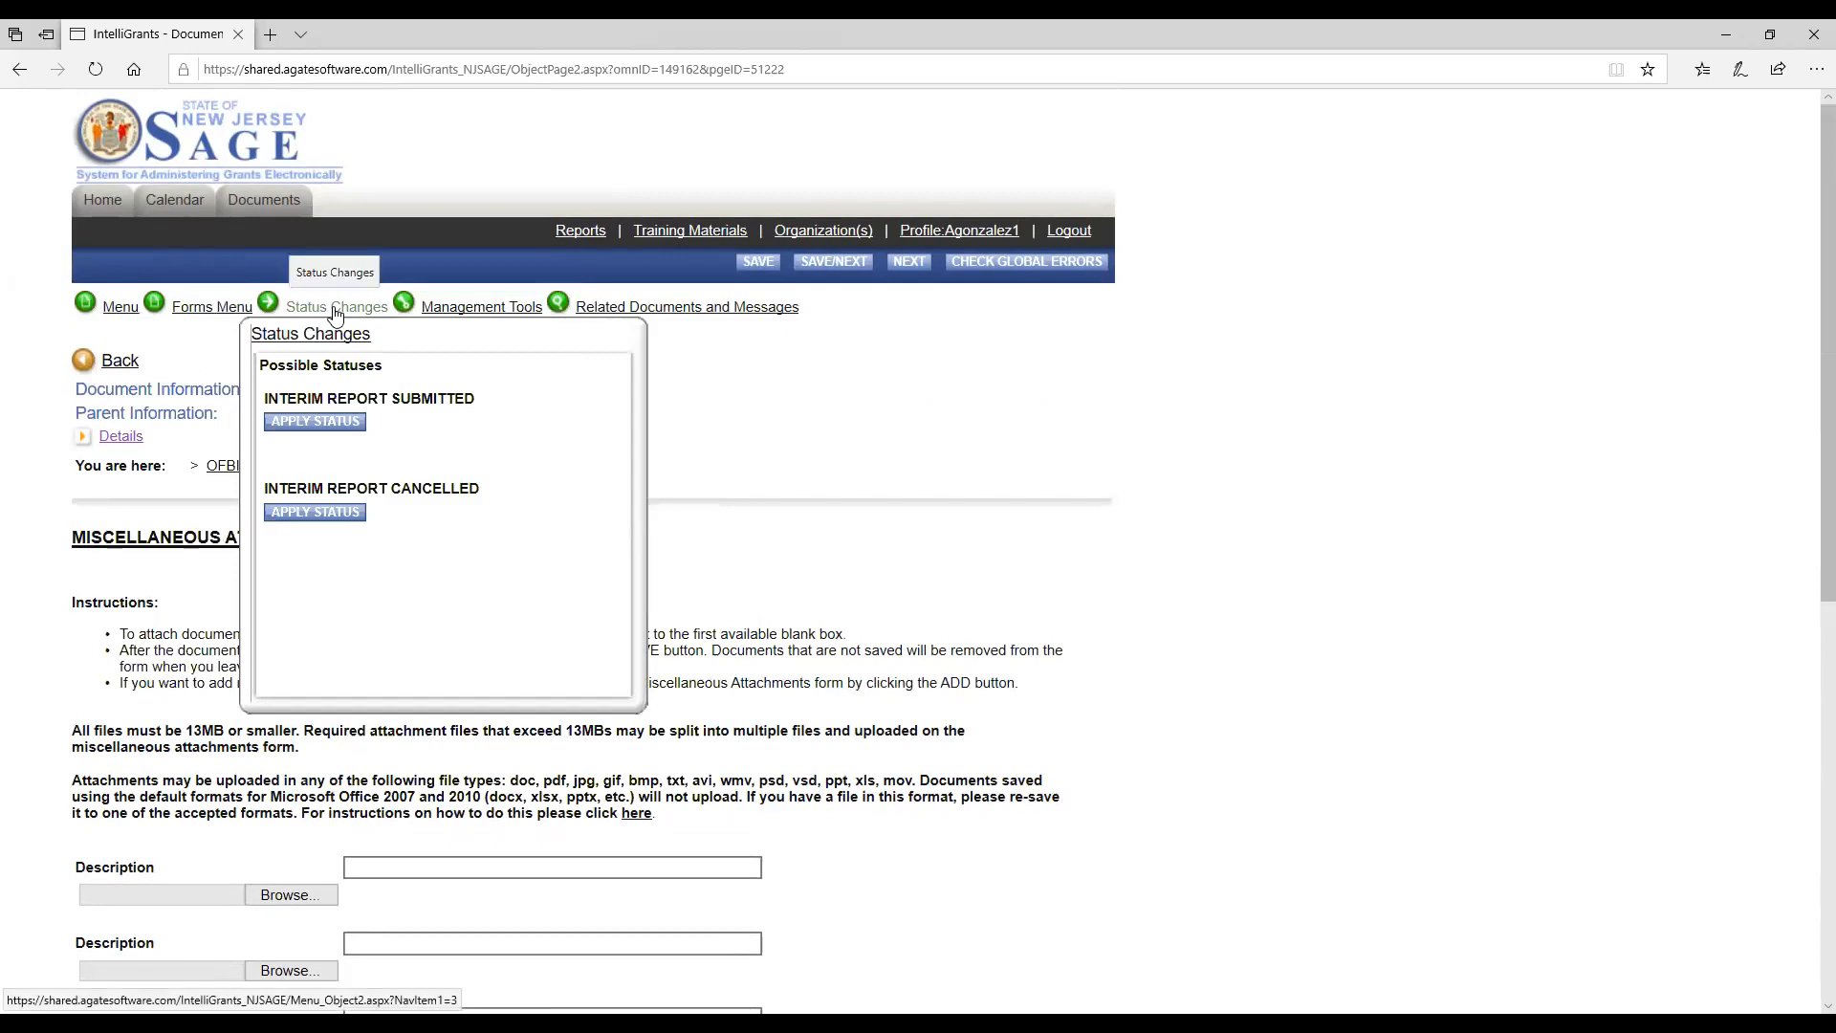
{"action": "left_click", "coordinate": [316, 422]}
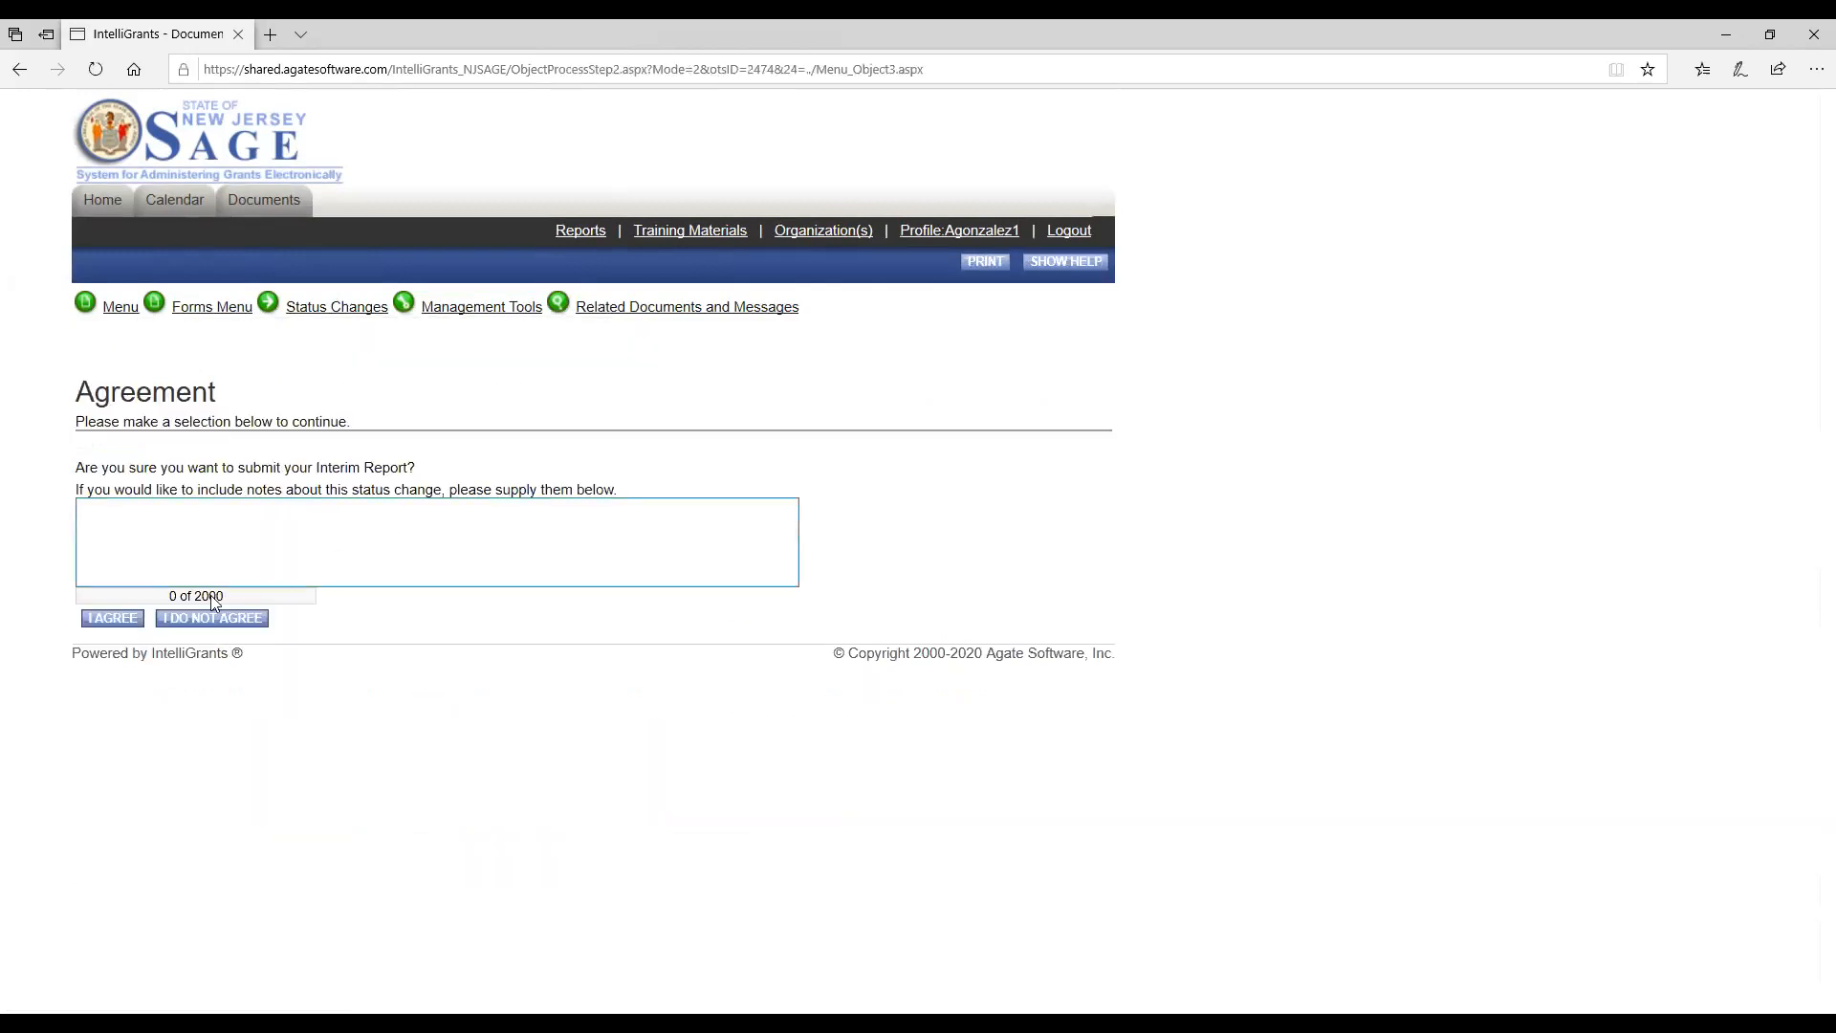
{"action": "left_click", "coordinate": [110, 620]}
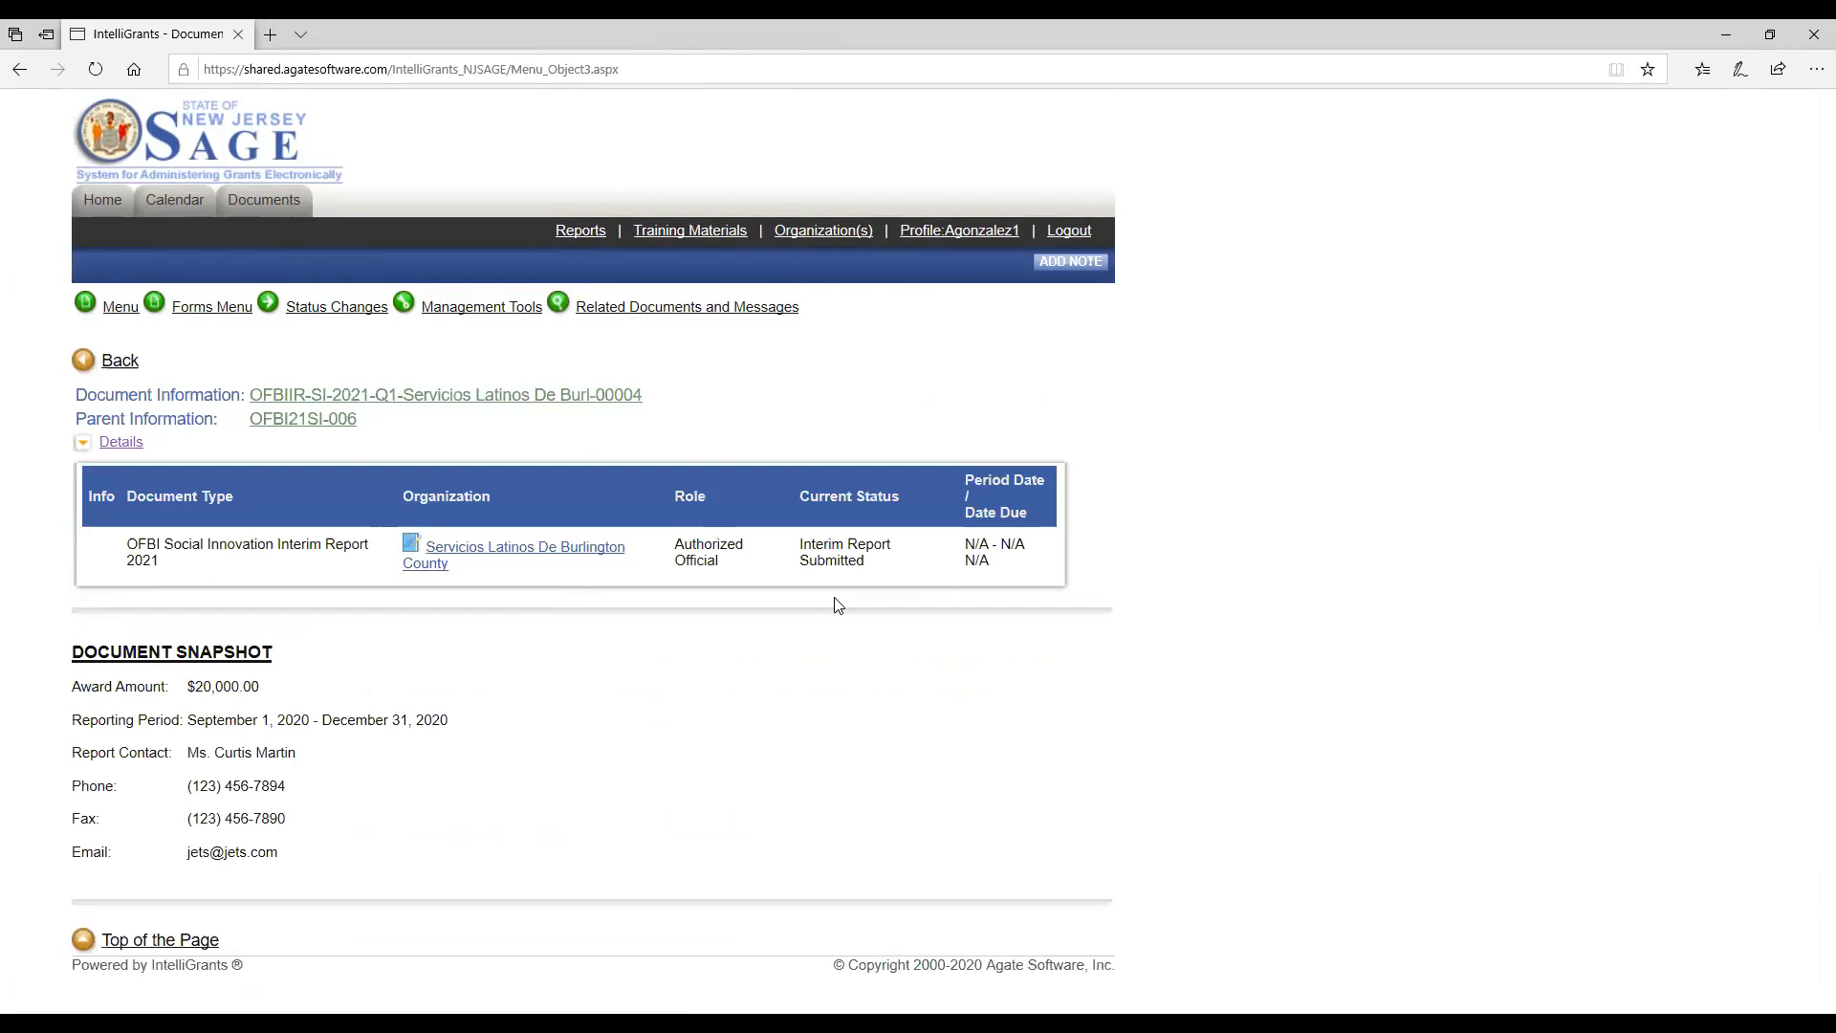
Open the report's parent grant document and show its related documents and messages.
{"action": "left_click", "coordinate": [295, 426]}
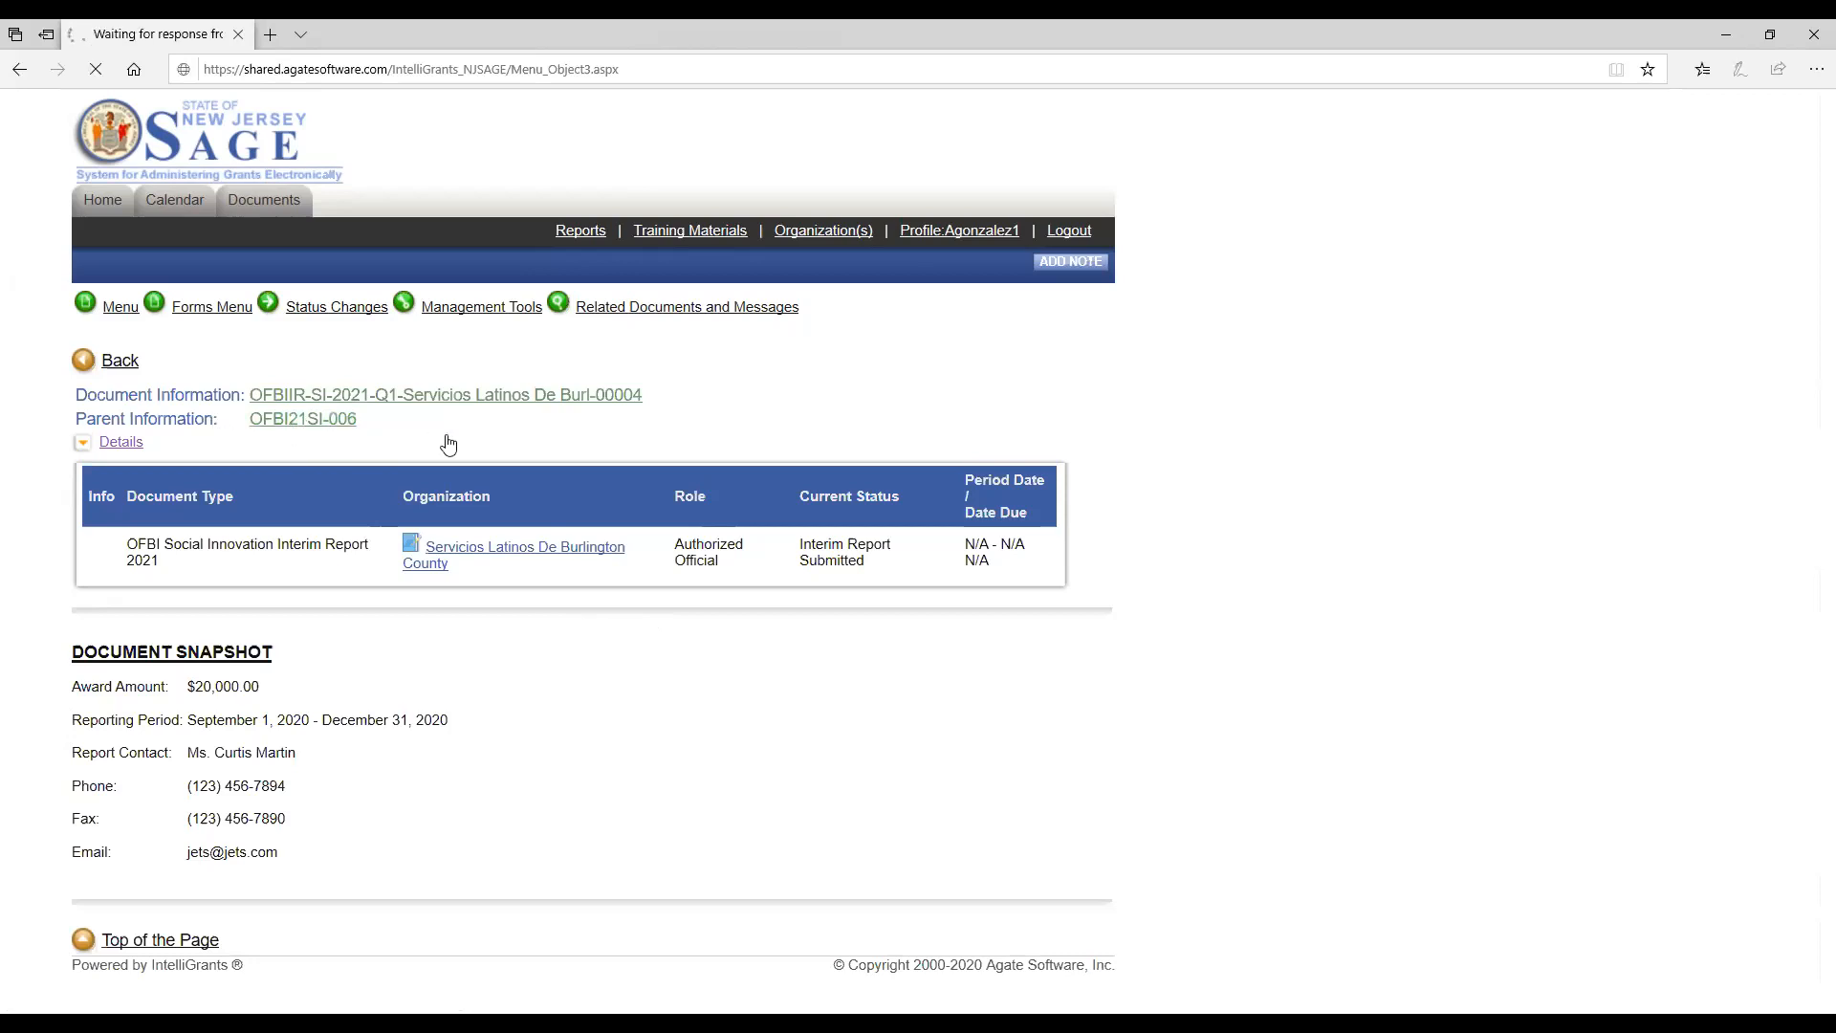
{"action": "mouse_move", "coordinate": [631, 311]}
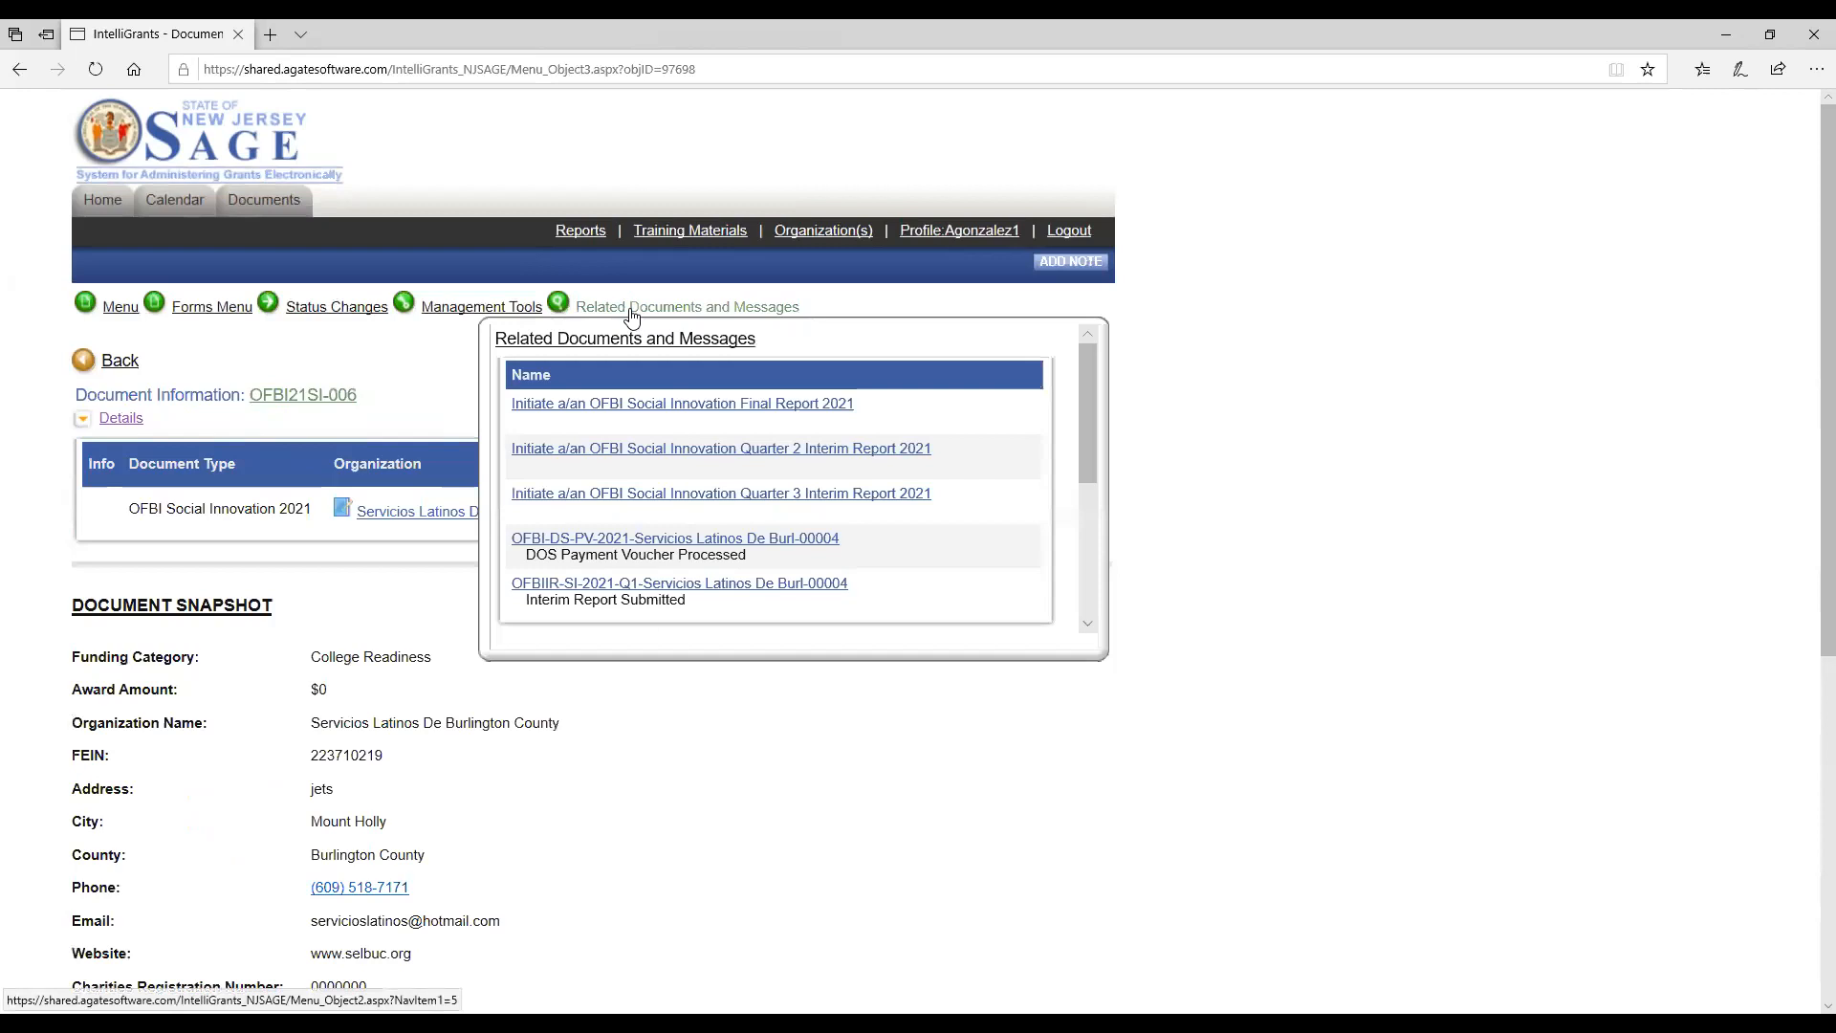